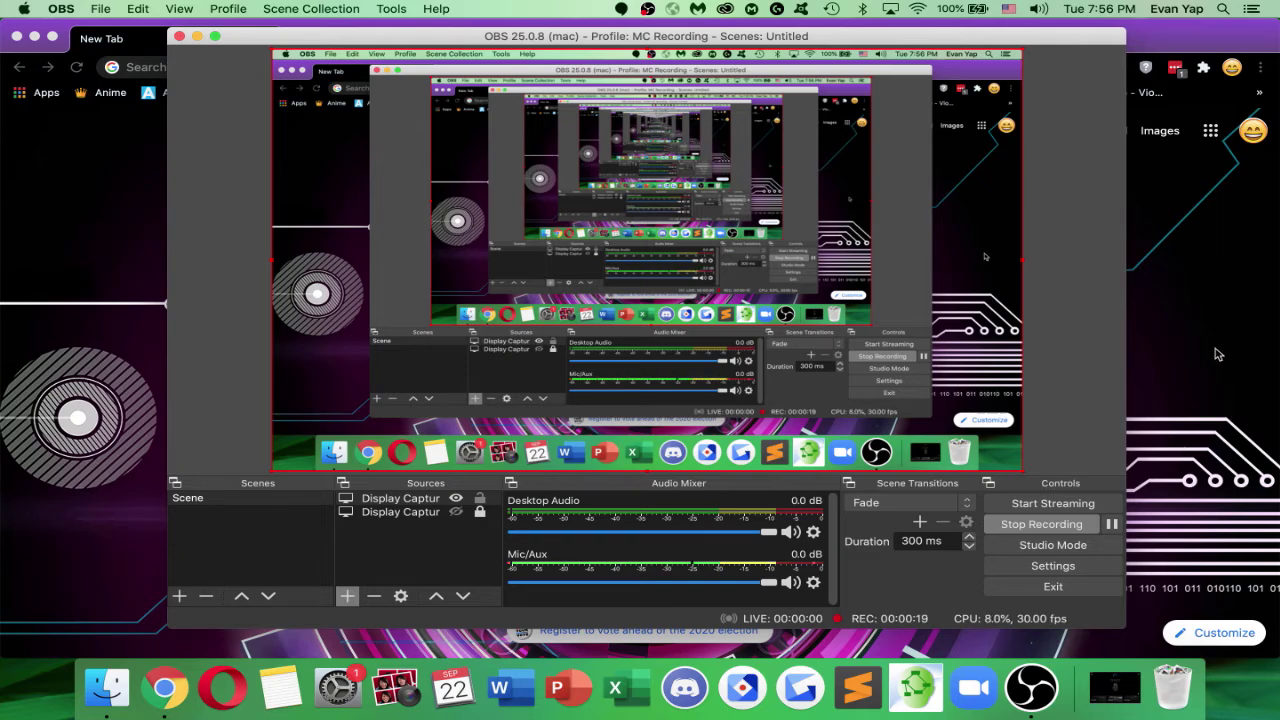
Search Google for 'virtual box 6.1', then enter 'calpoly onthehub windows' as a new search
click(1178, 378)
text(v)
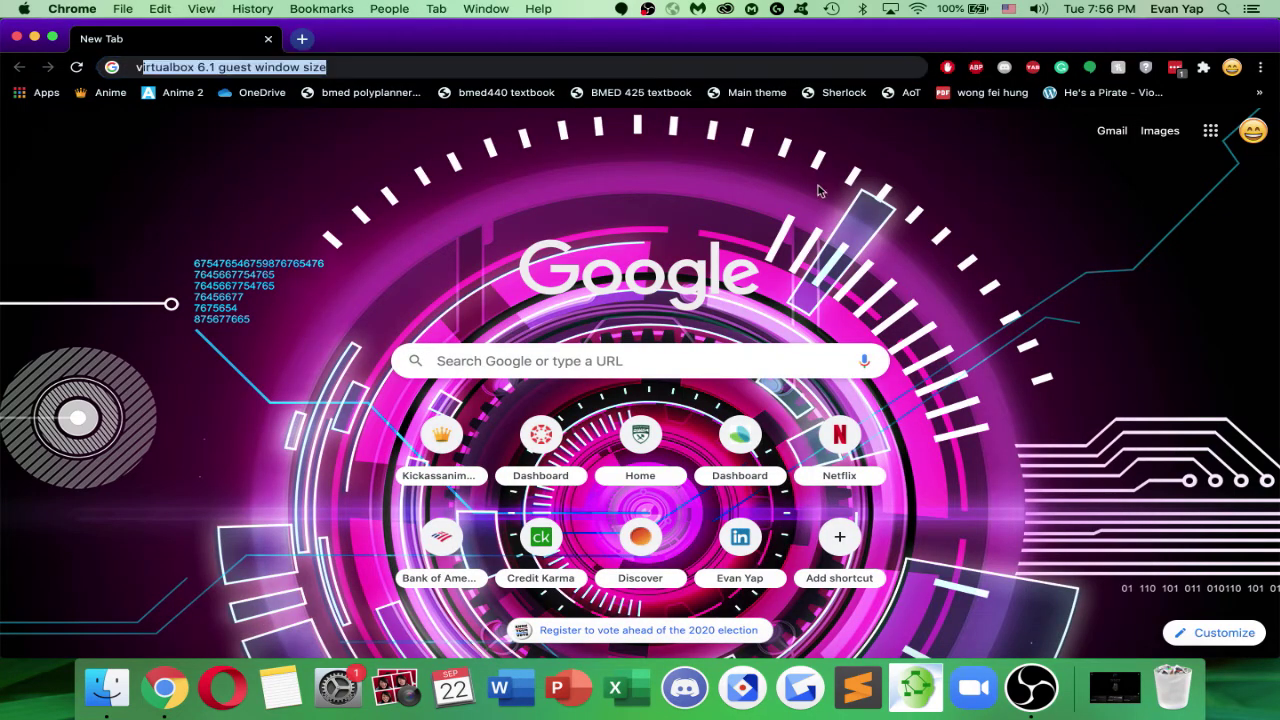
text(irtual box )
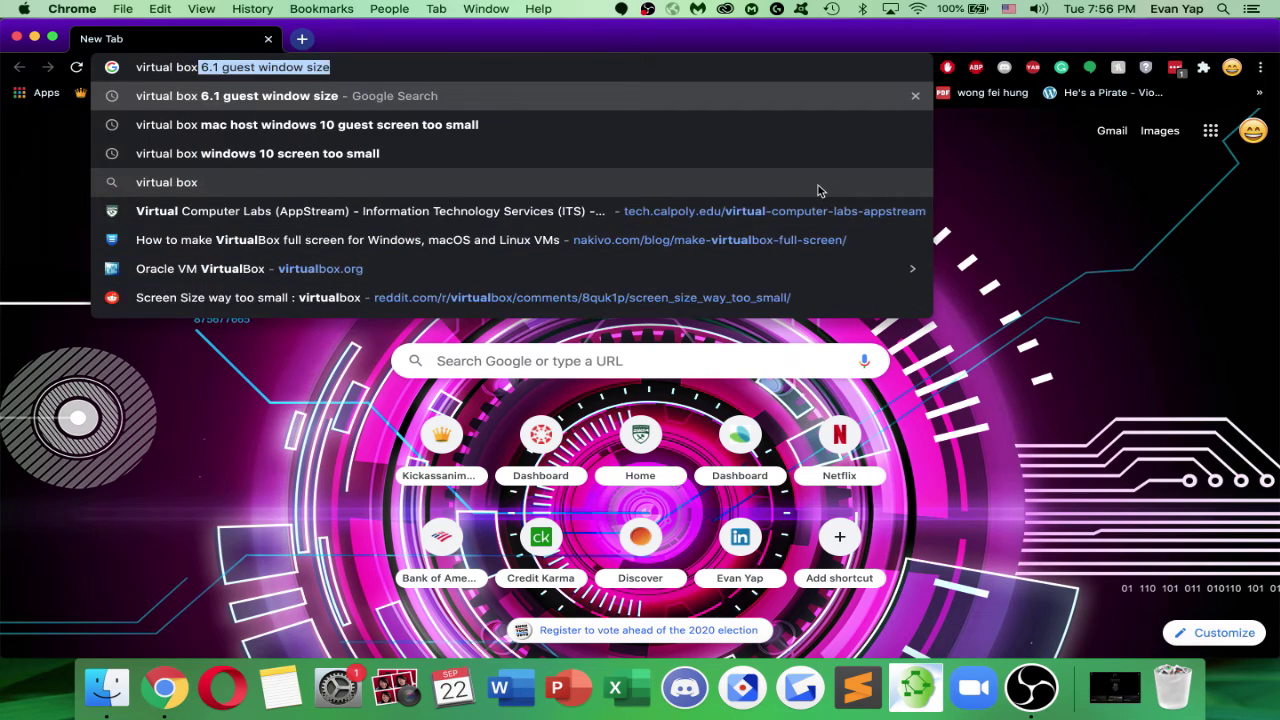
text(6.1)
key(Return)
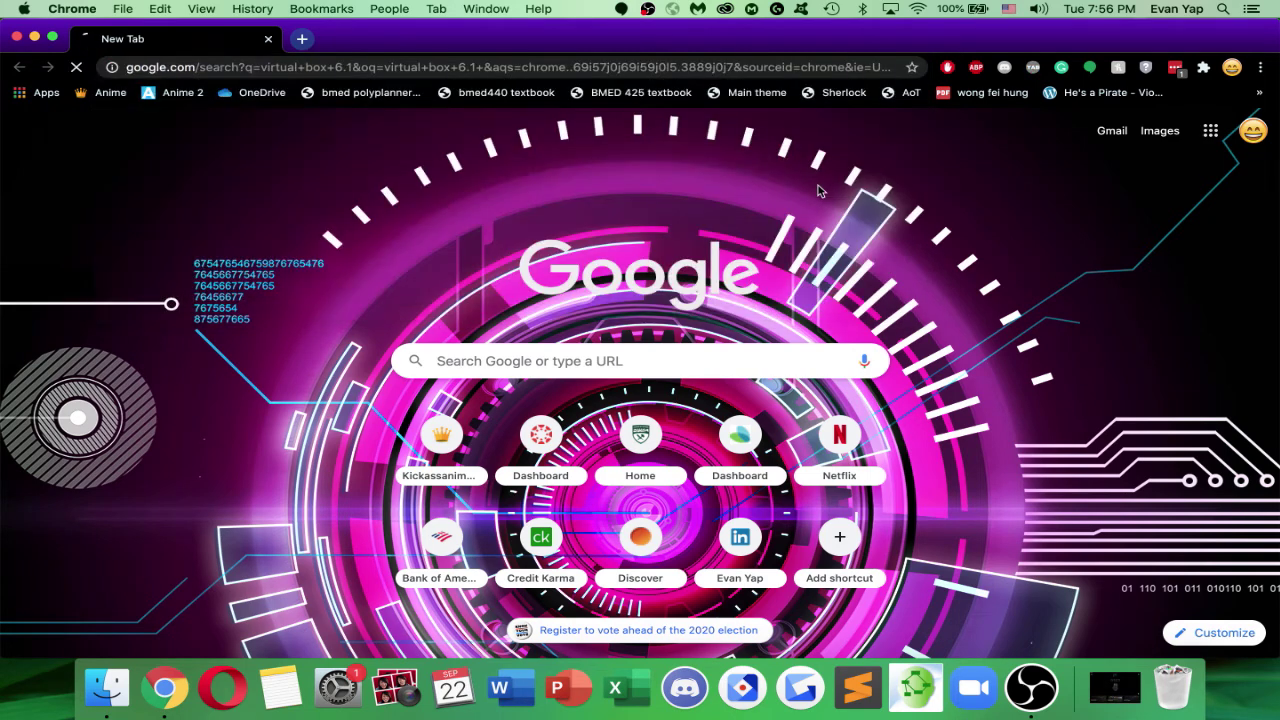
click(401, 68)
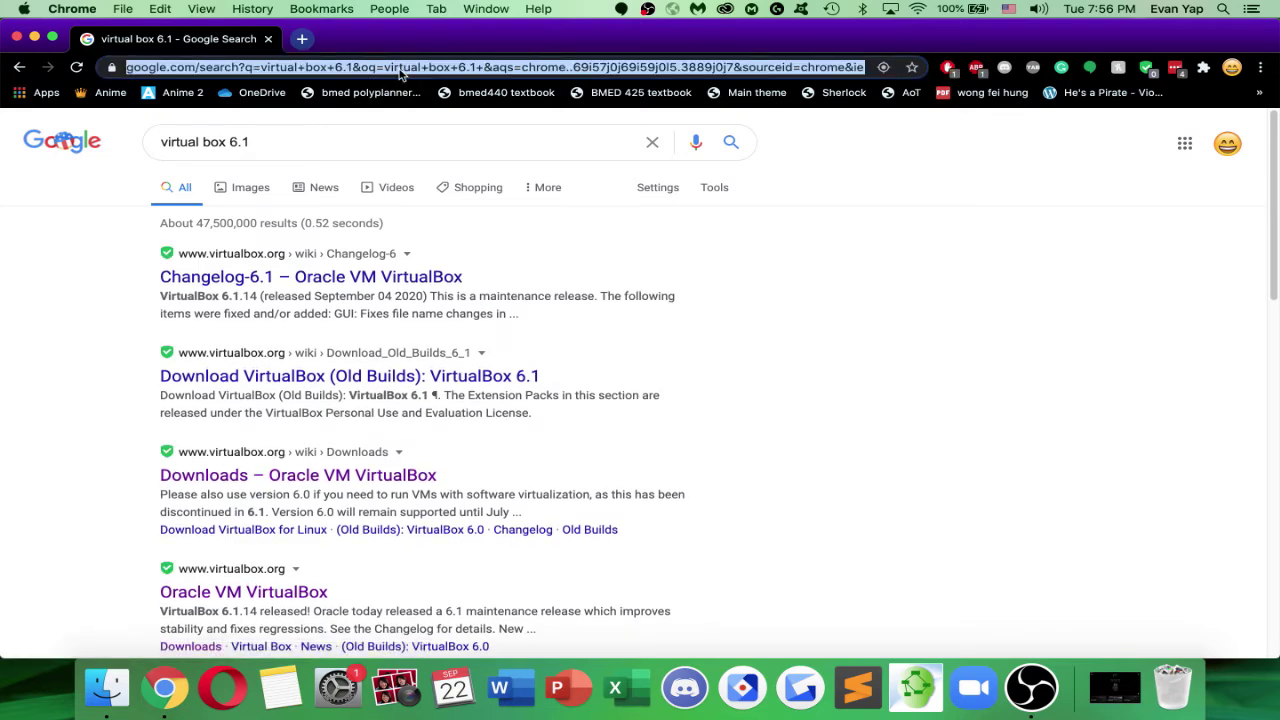
text(c)
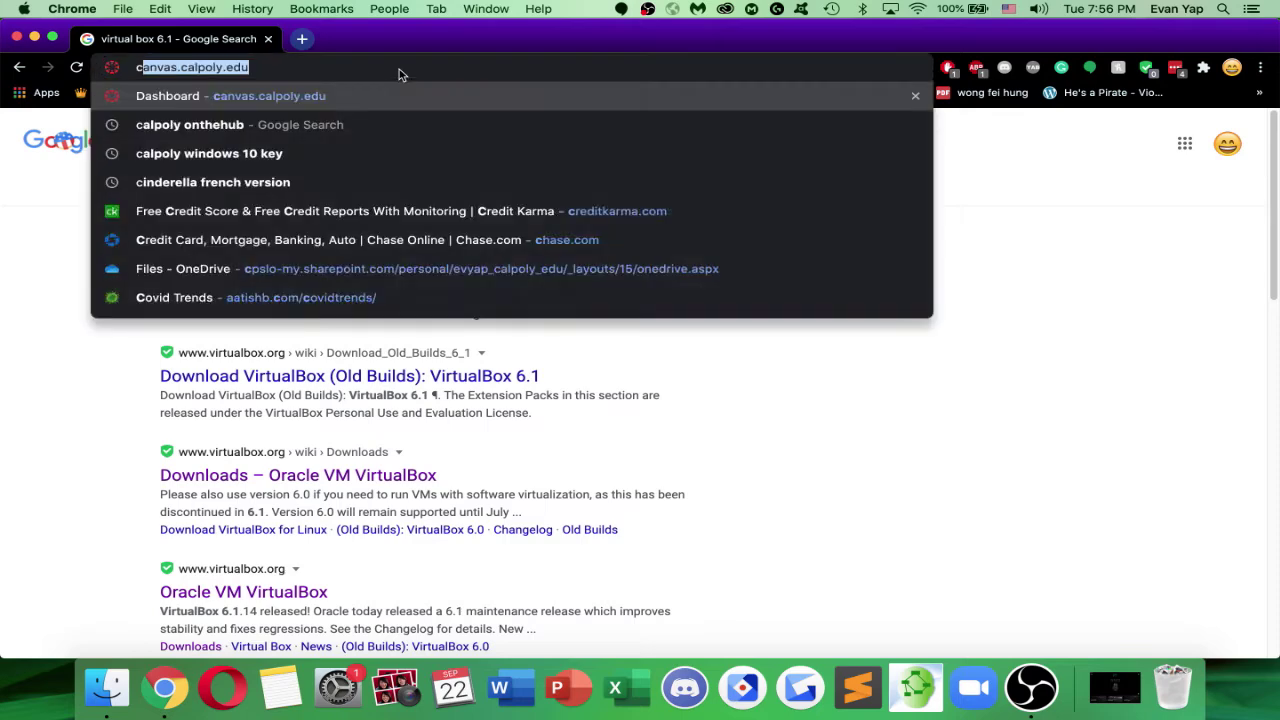
text(alpoly onthehub windows)
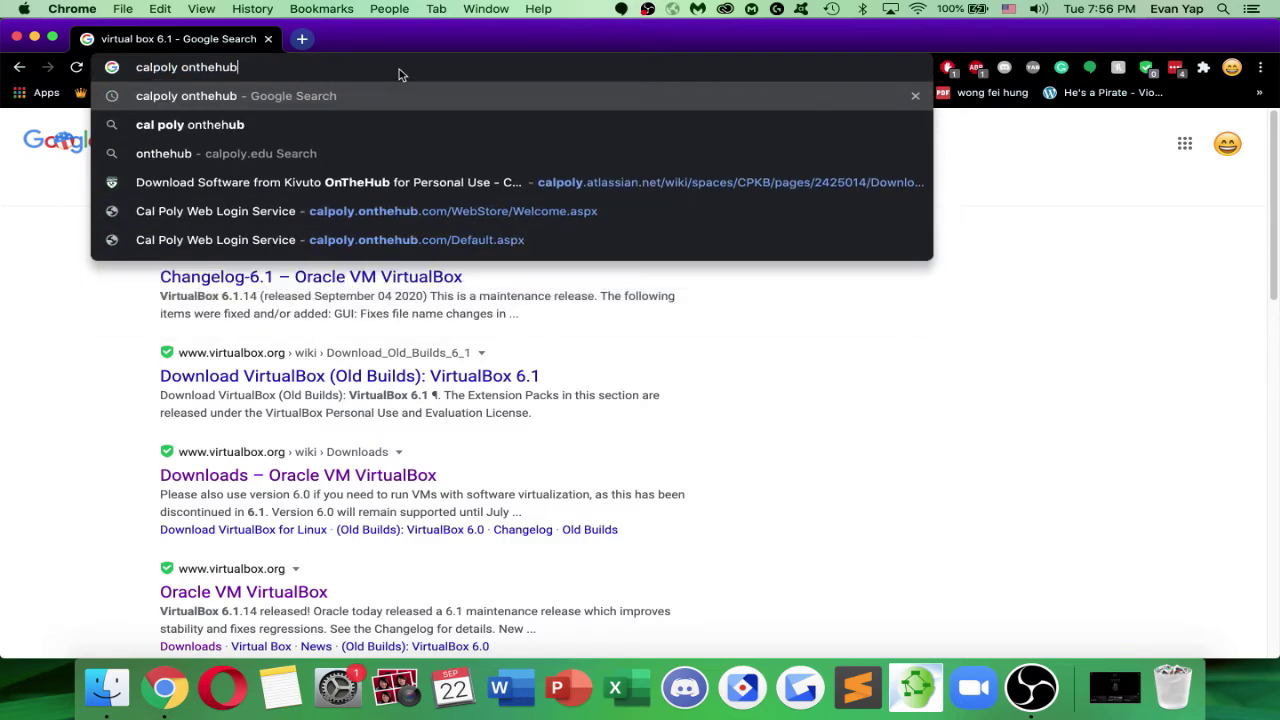
Reach the Cal Poly OnTheHub store through the ITS Software Purchasing guide
key(Return)
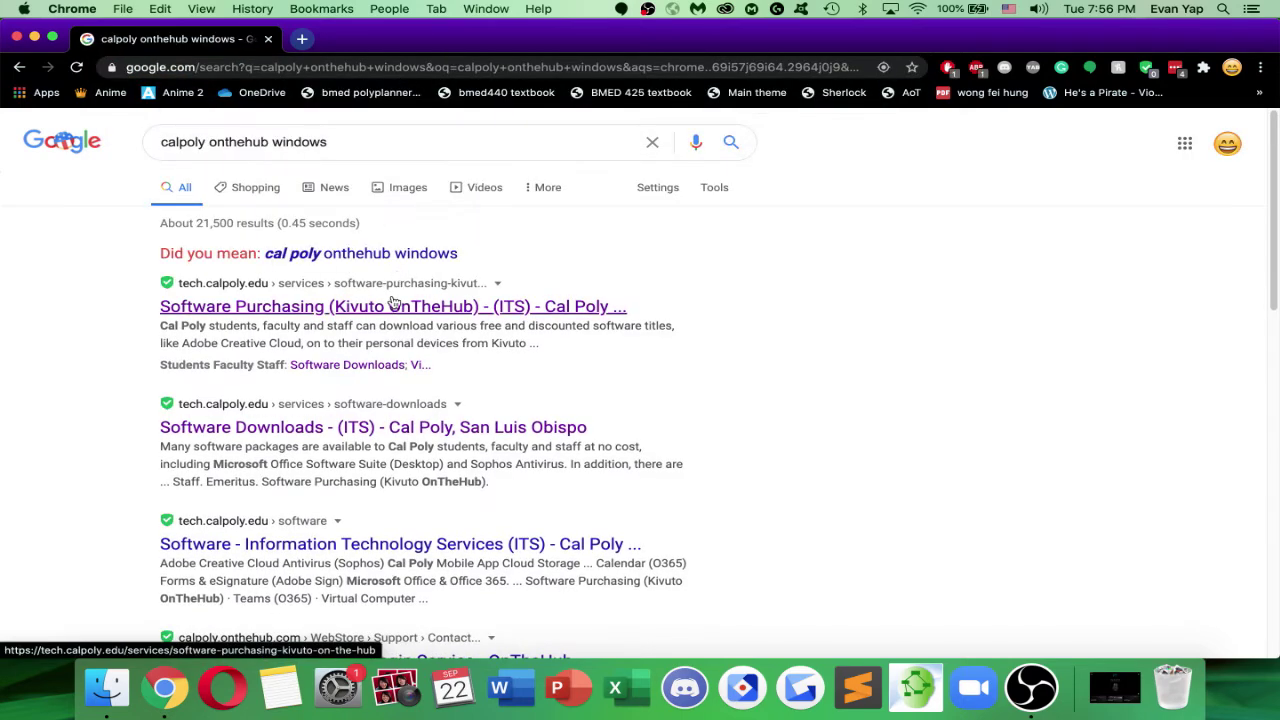
click(451, 313)
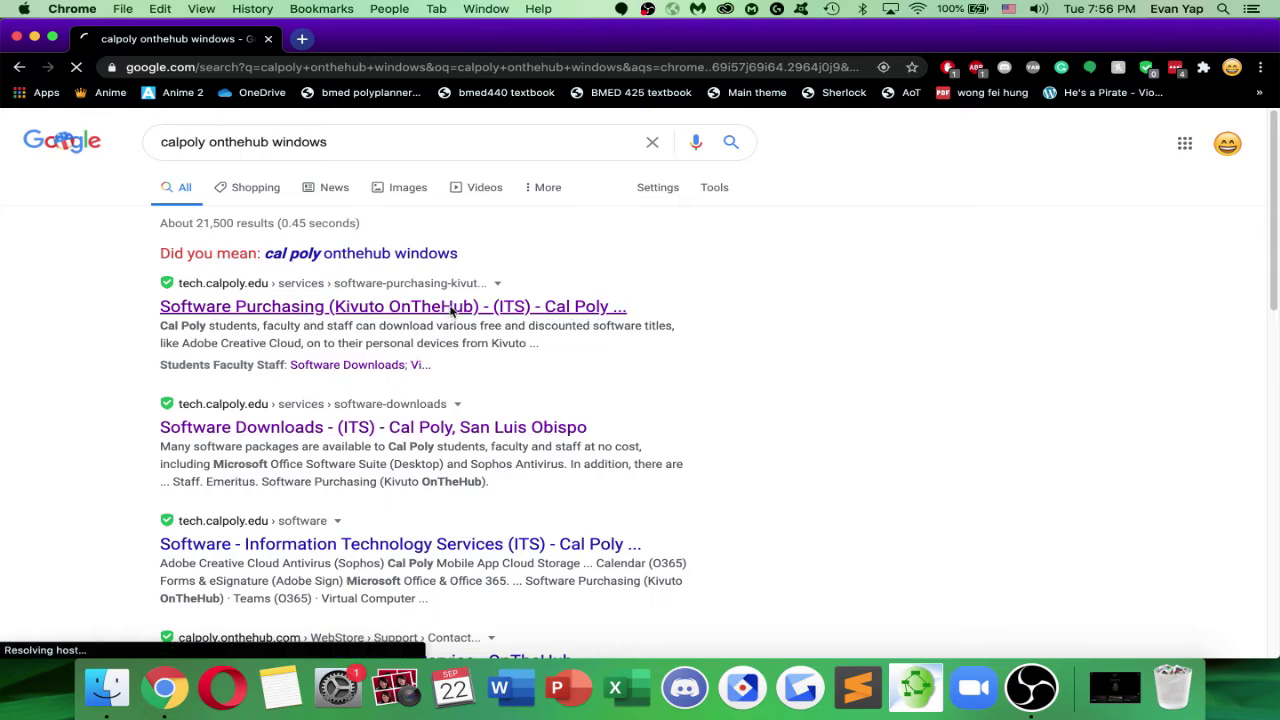
scroll(503, 315, down, 3)
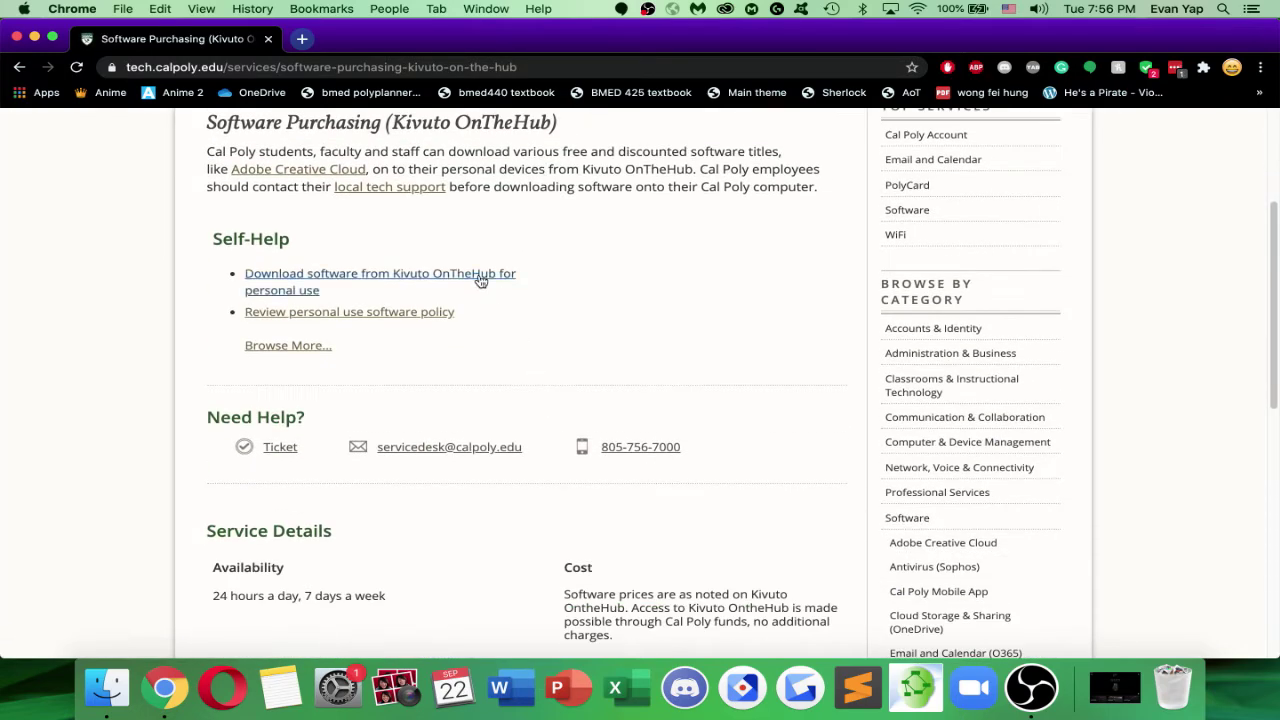
click(477, 275)
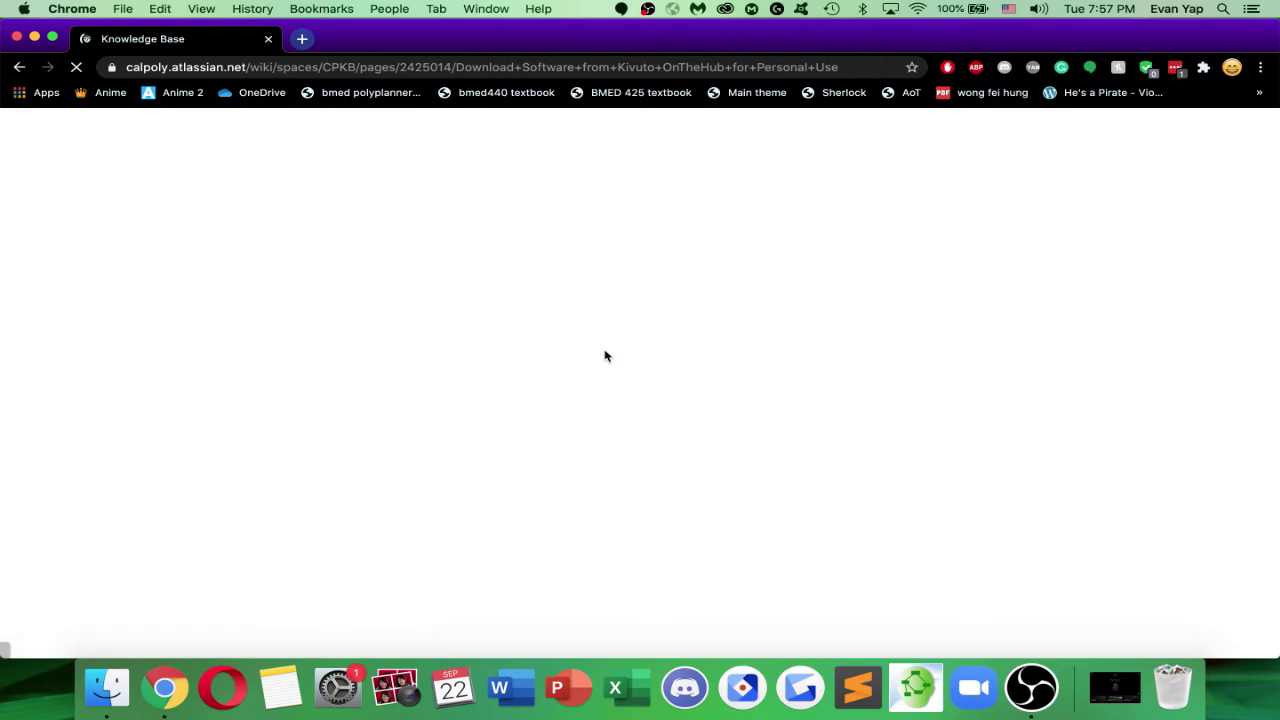
click(402, 342)
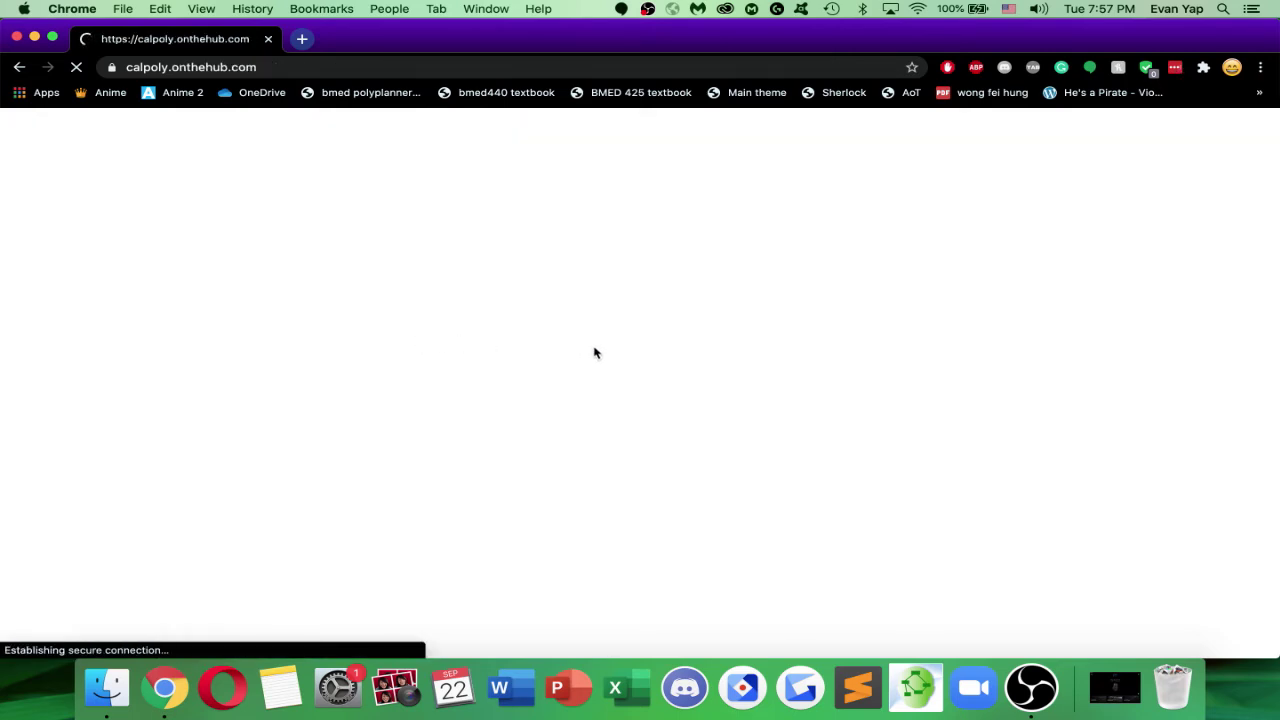
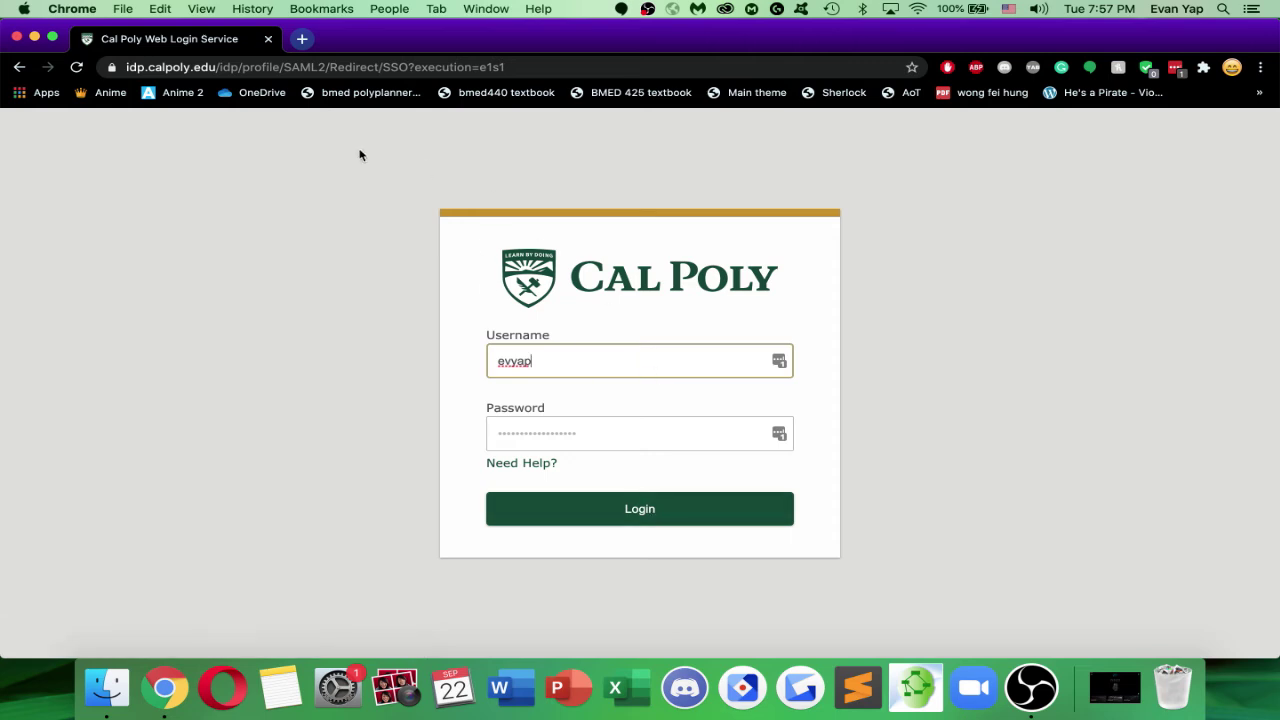
Log in to the OnTheHub store with the Cal Poly account and browse its Microsoft listing
click(18, 68)
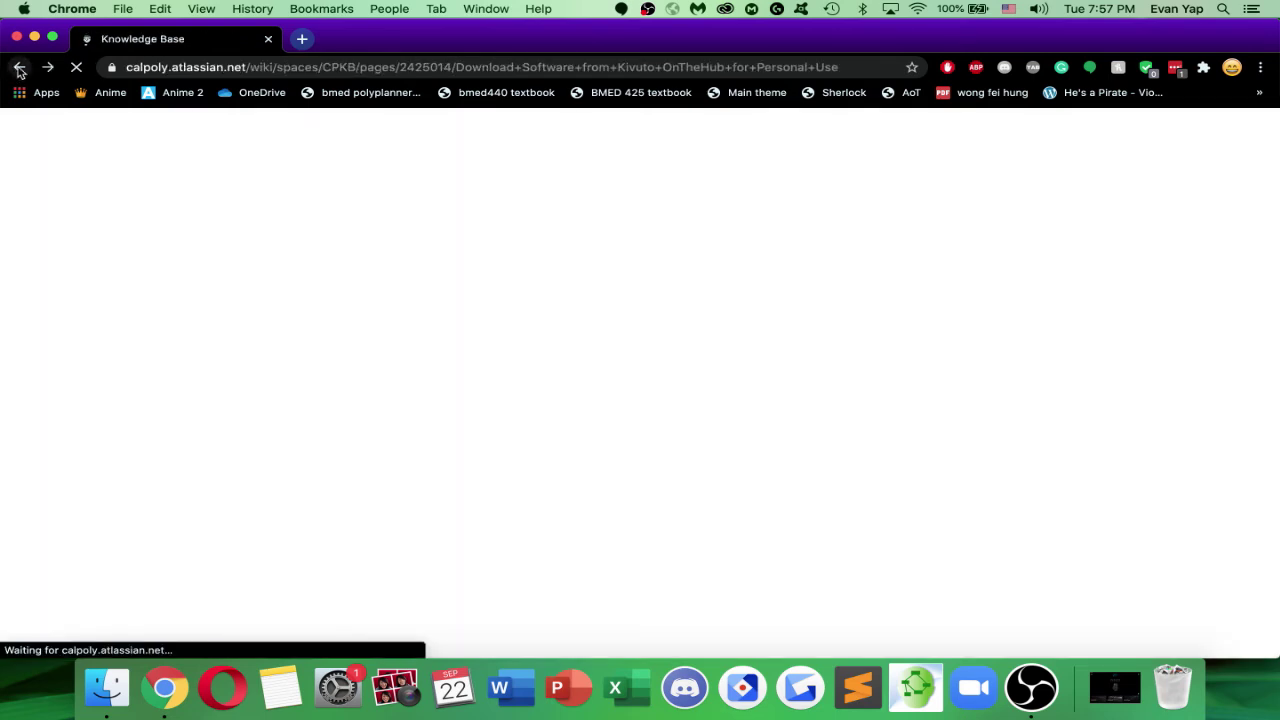
click(50, 68)
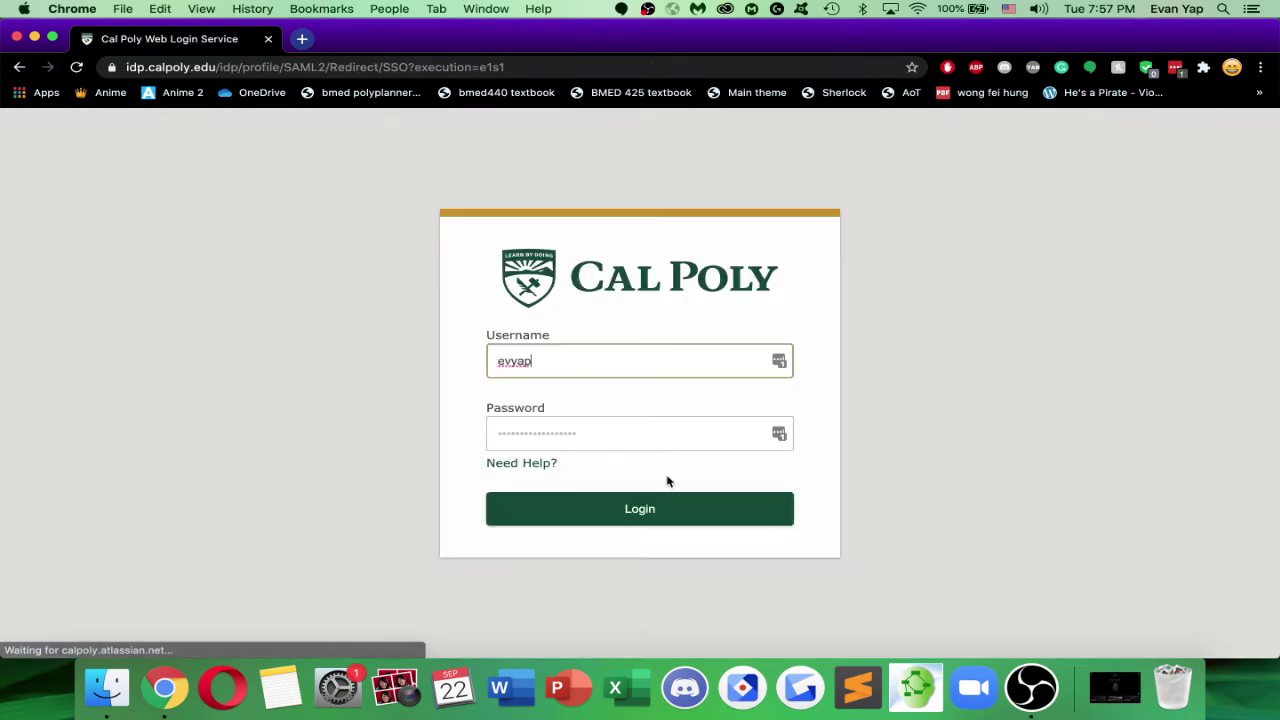
click(660, 506)
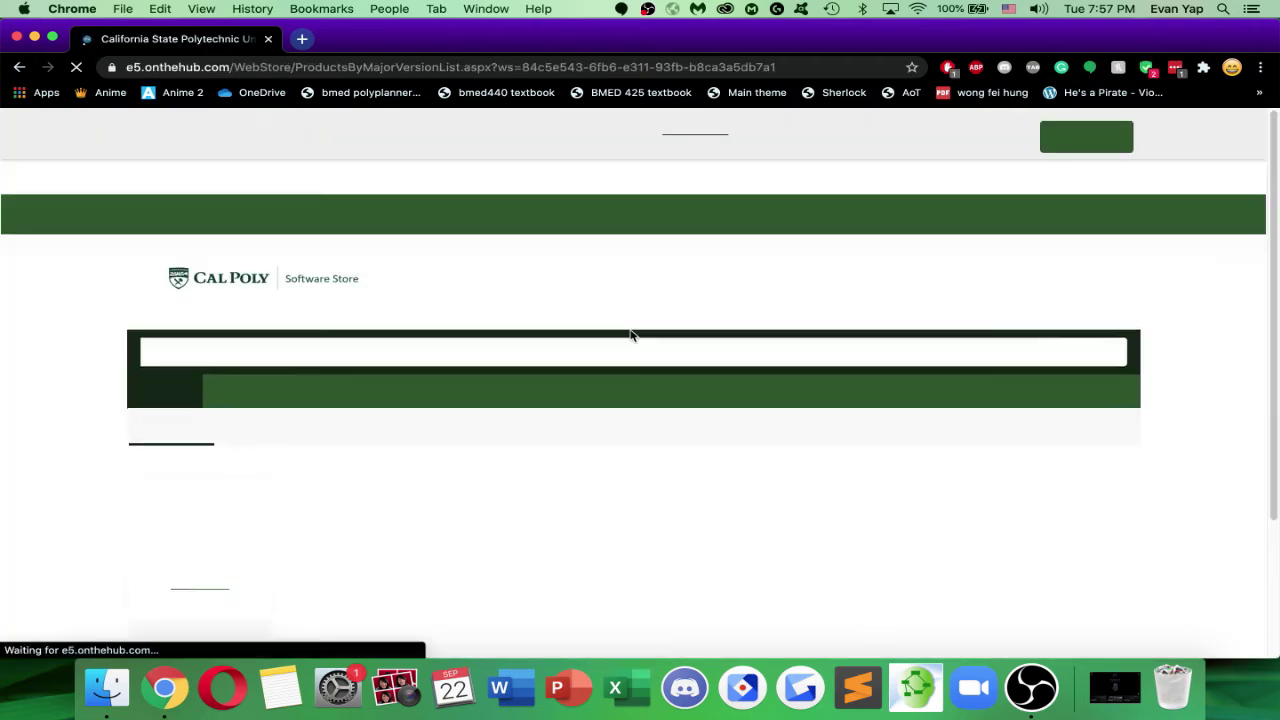
scroll(631, 335, down, 5)
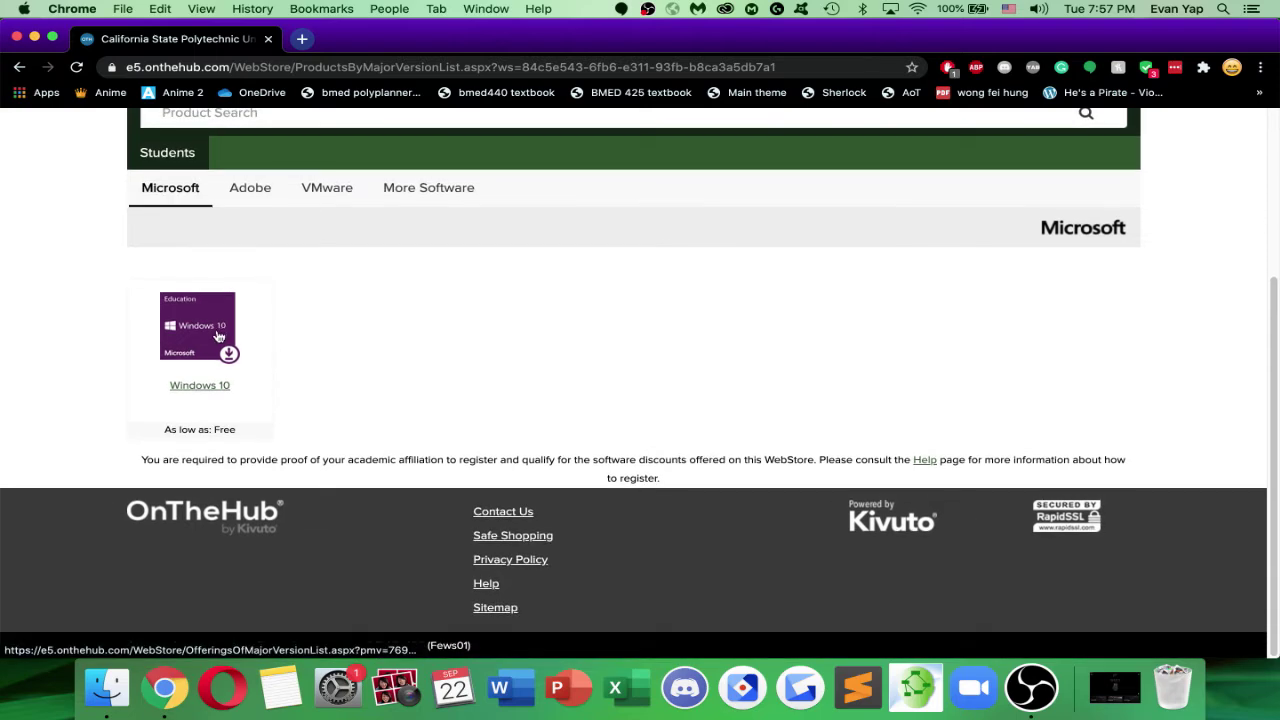
scroll(212, 408, up, 1)
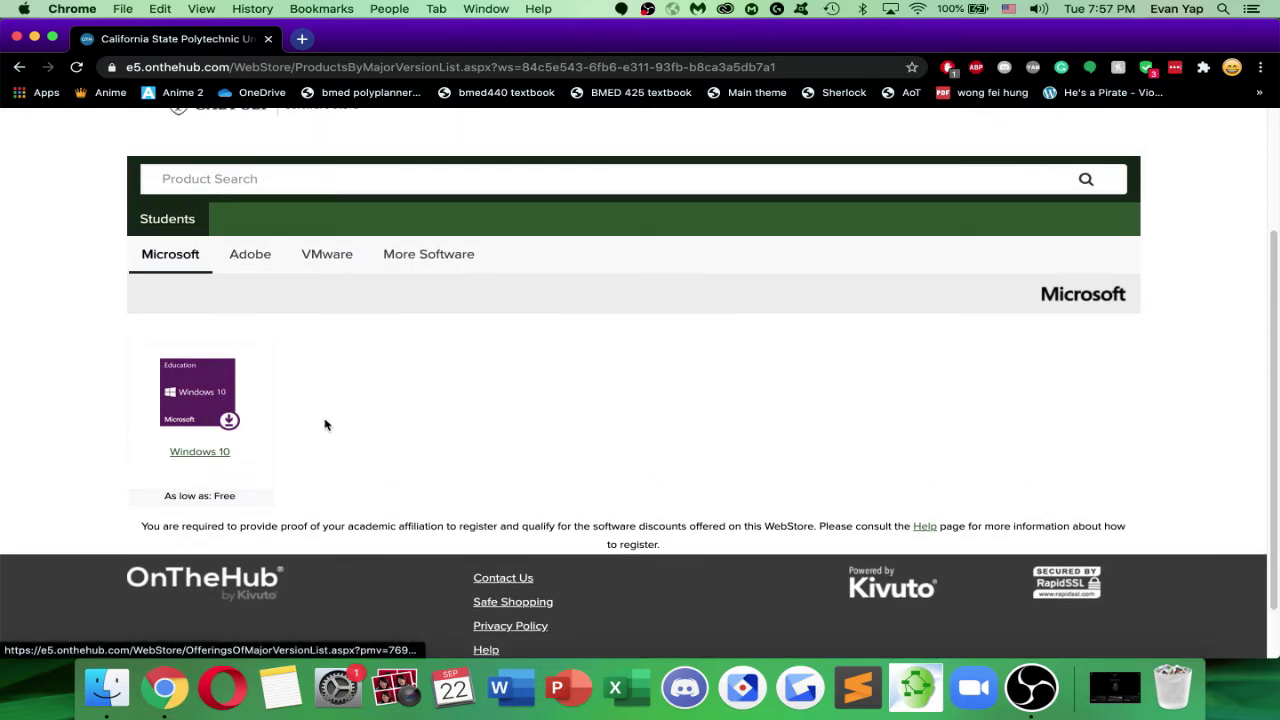
scroll(422, 425, up, 2)
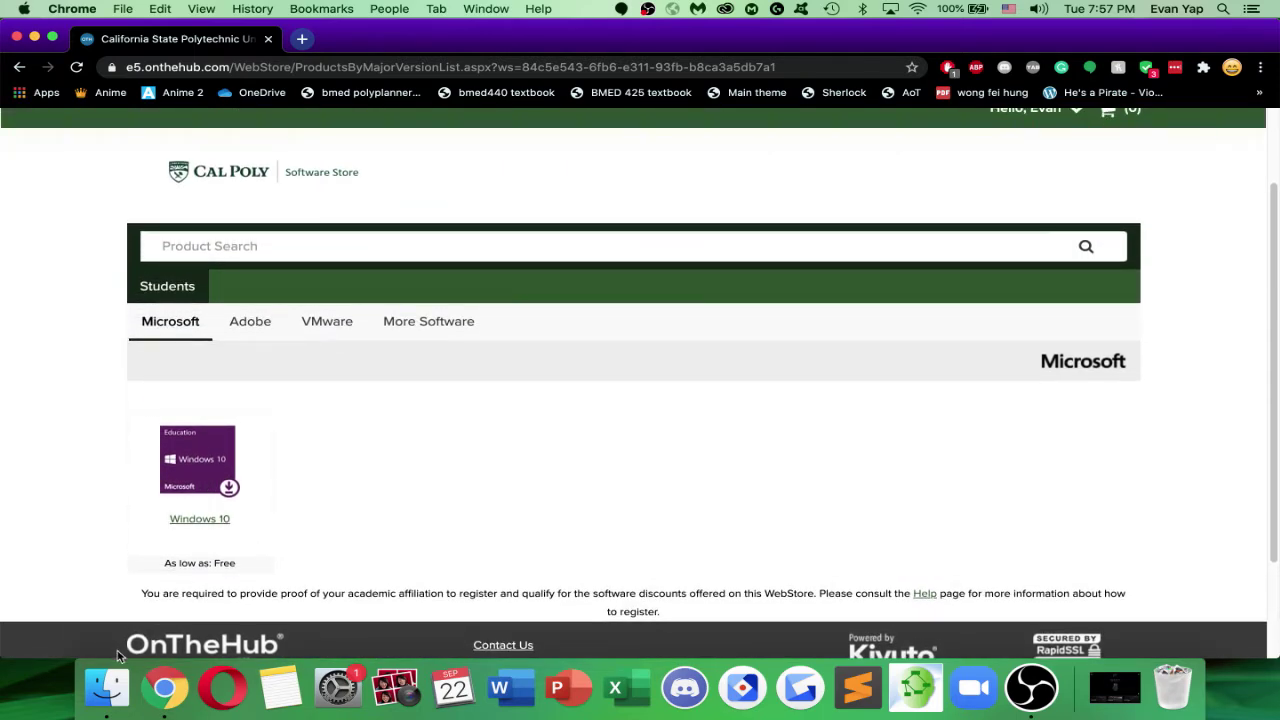
click(106, 688)
Confirm the 4.69 GB Win10_Edu_1803_English_x64.iso is on the Desktop, then return to Chrome
scroll(523, 245, down, 5)
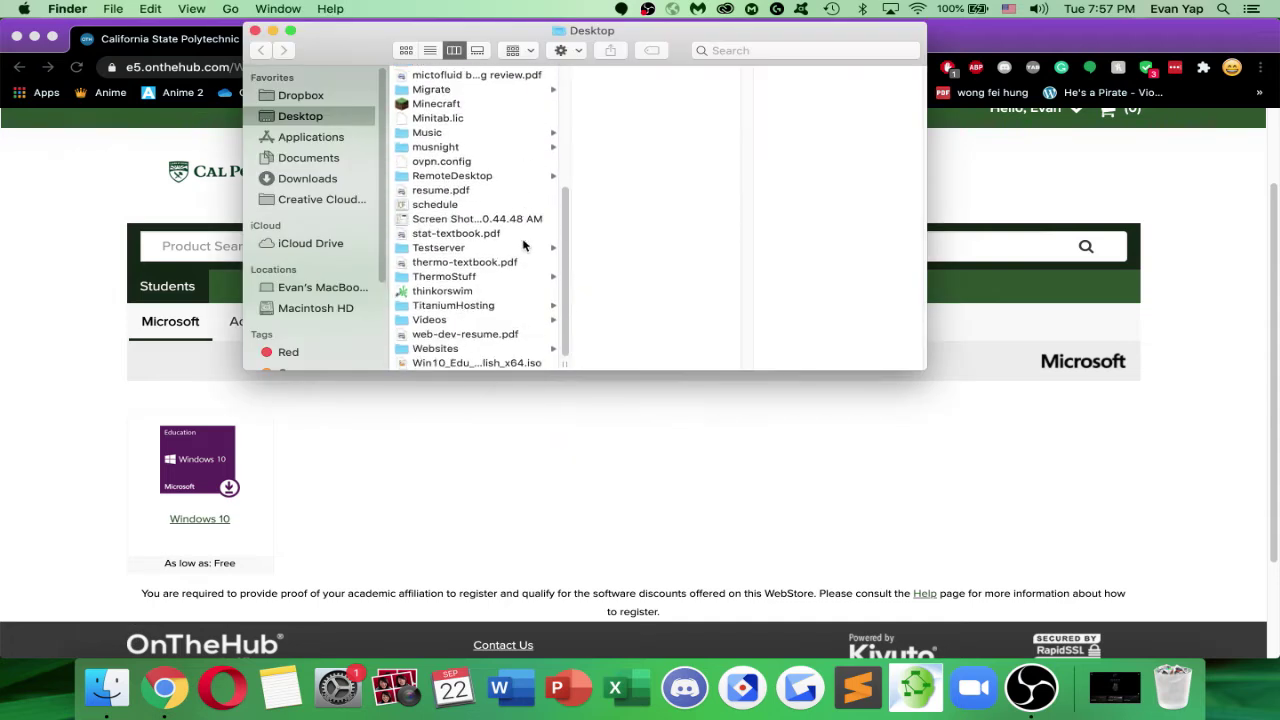
click(497, 363)
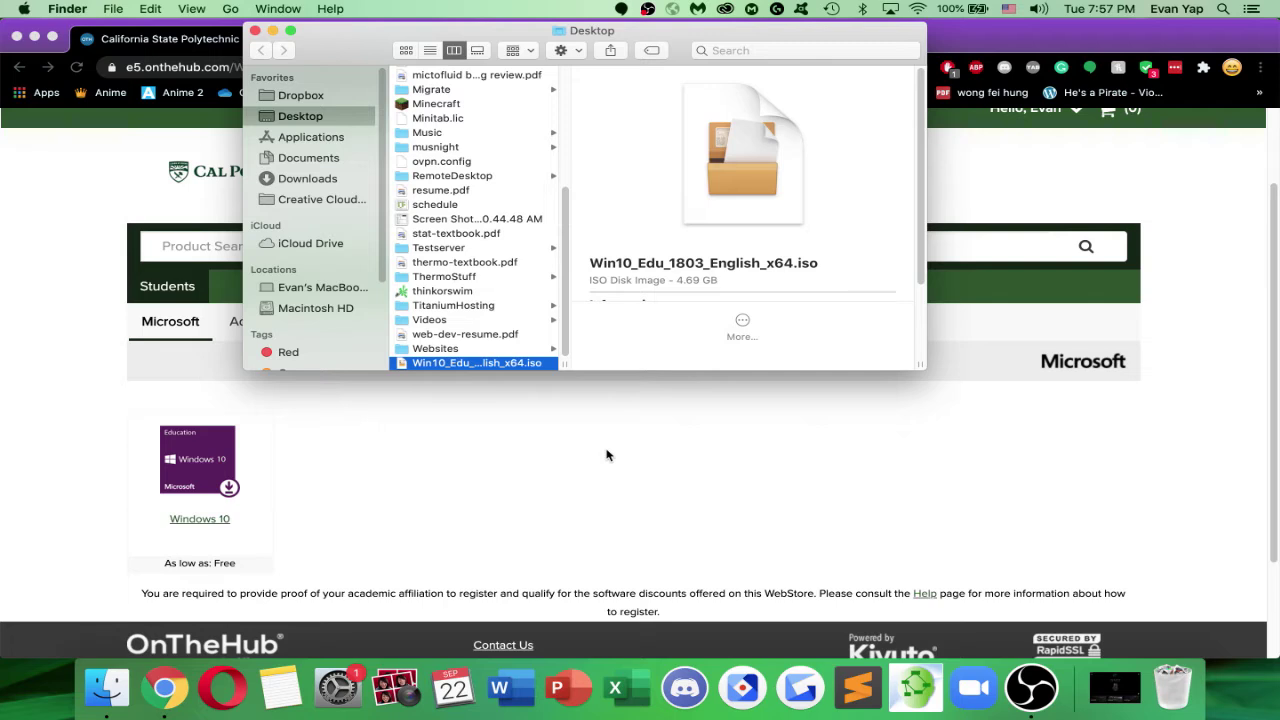
click(606, 455)
click(386, 62)
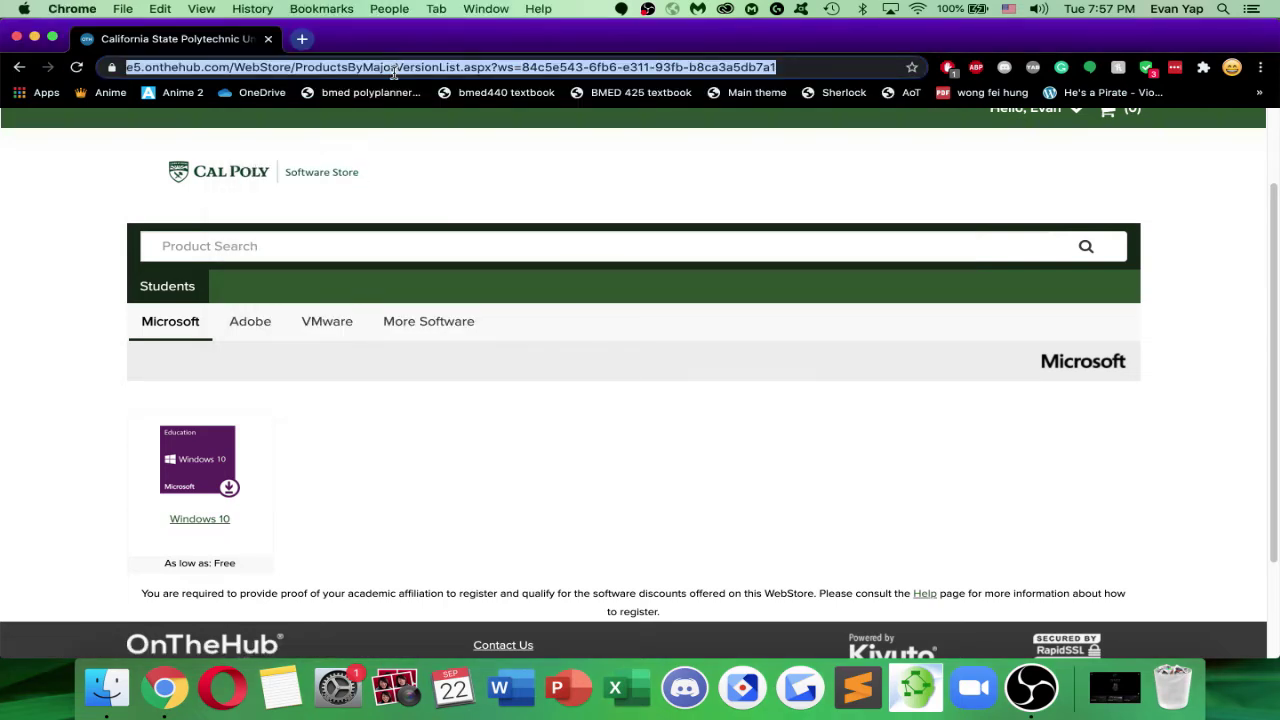
Launch VirtualBox through Spotlight search
key(super+space)
text(virtual)
key(Return)
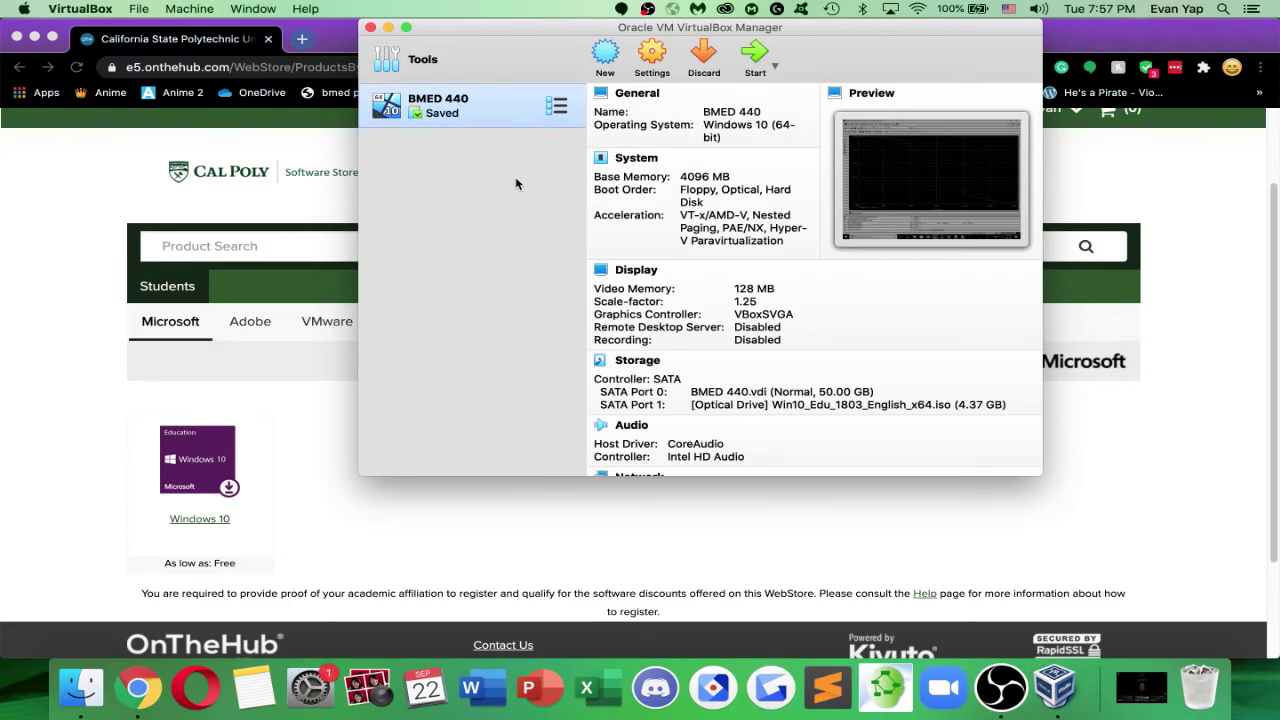
Create a new machine named 'BMED 440 Demo' with version Windows 10 (64-bit)
click(605, 58)
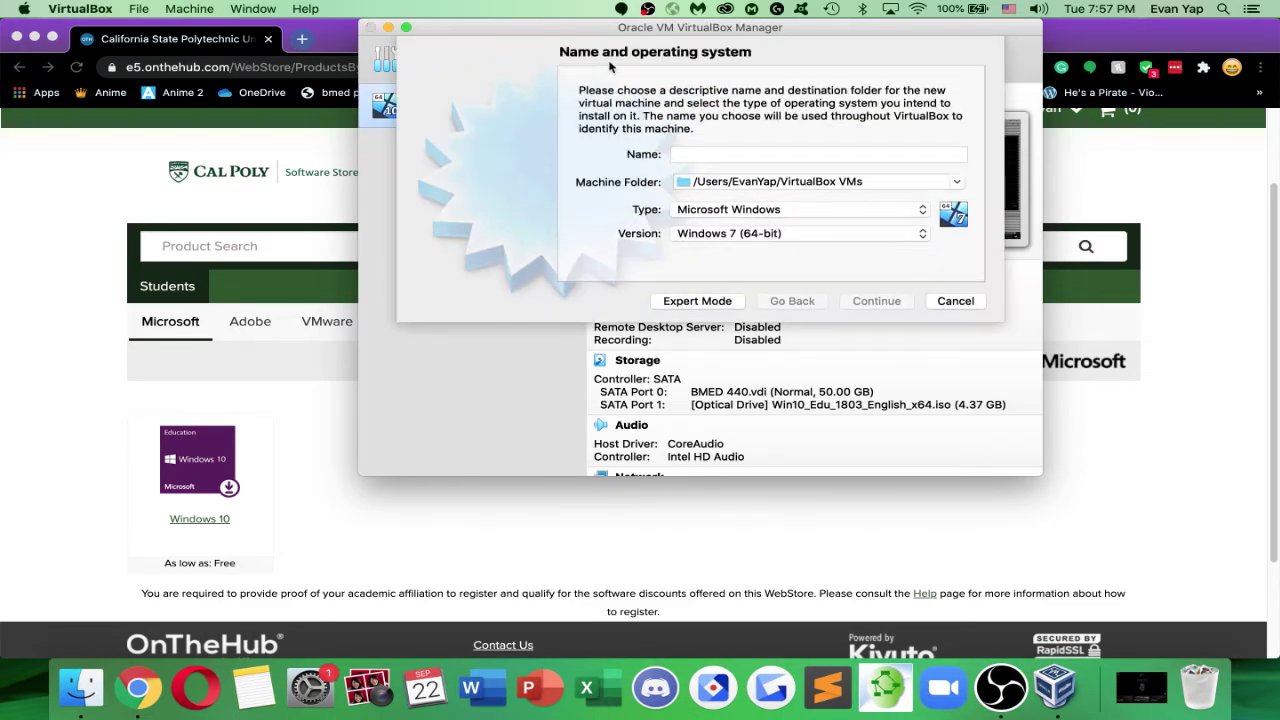
text(BMED)
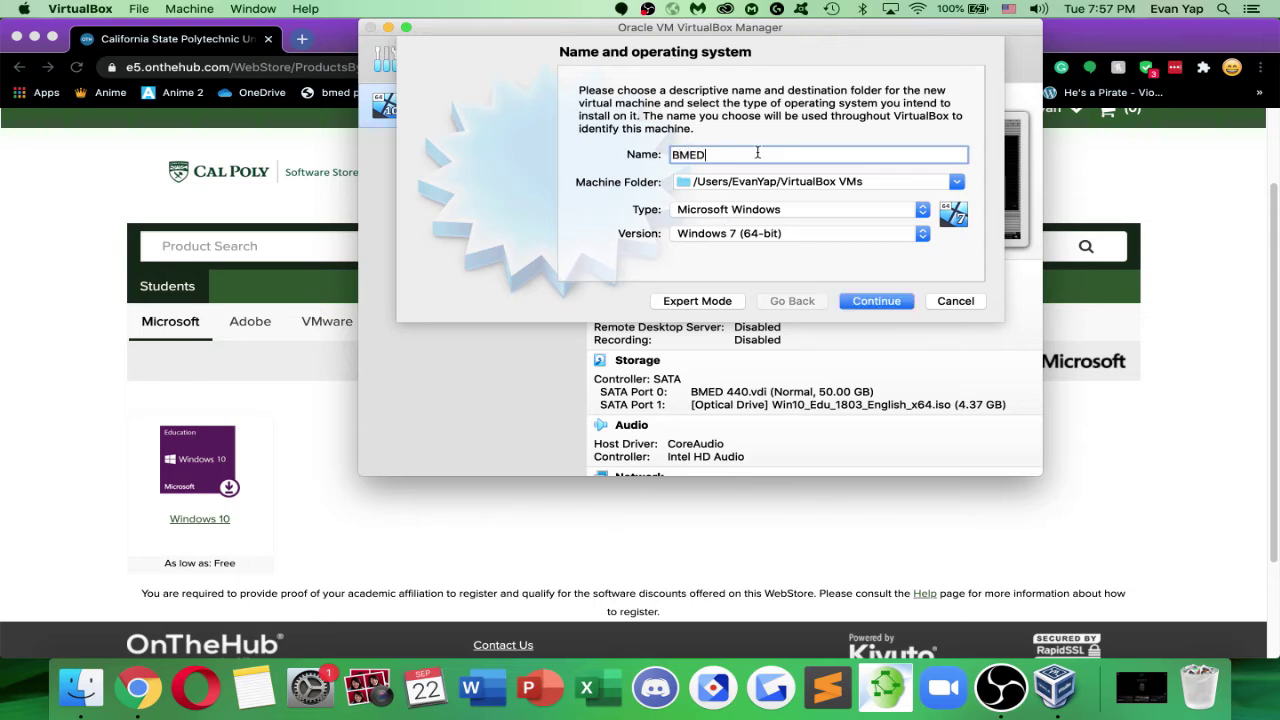
text( 440 Demo)
click(775, 235)
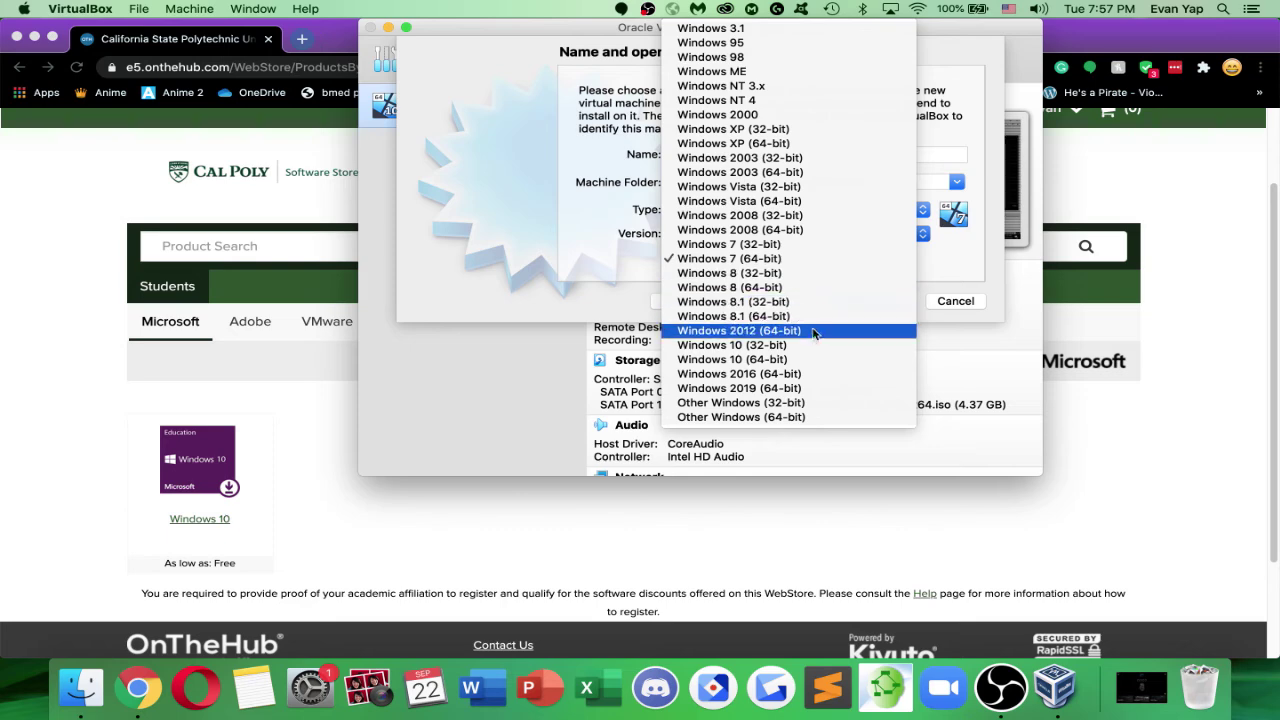
click(808, 360)
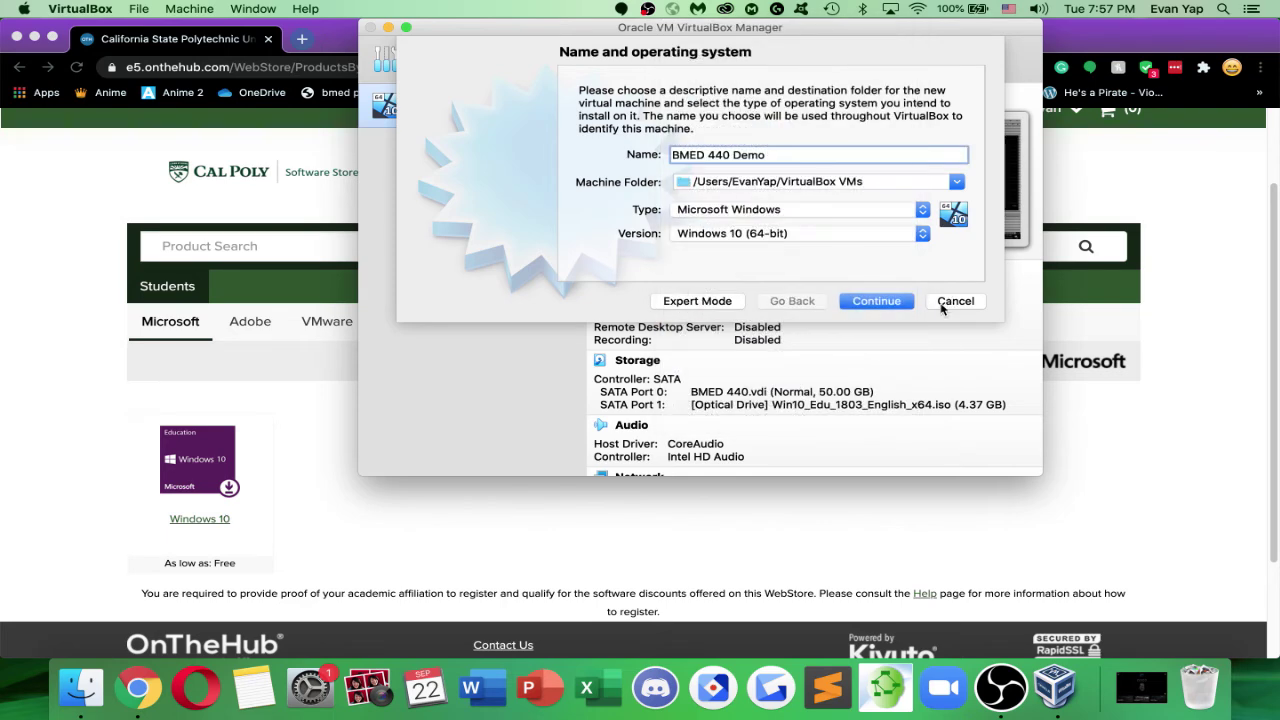
click(896, 304)
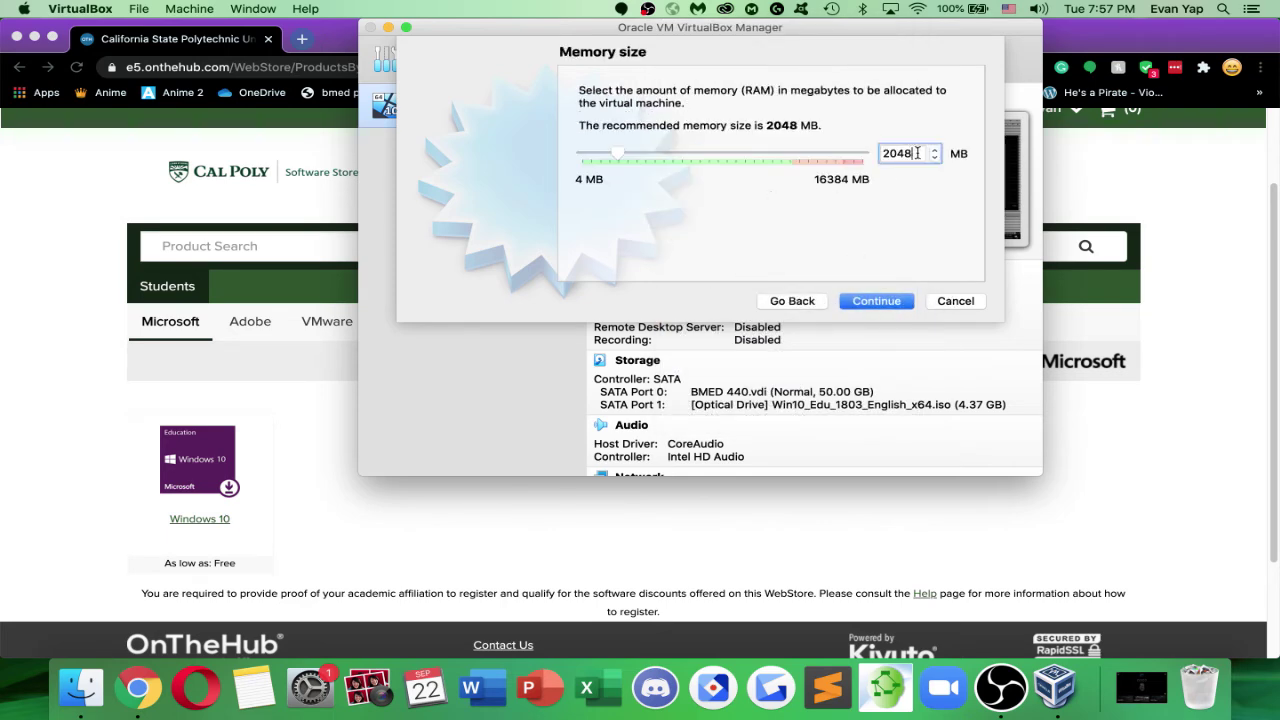
Check in About This Mac that the host has 16 GB of memory
click(934, 149)
click(934, 149)
click(80, 8)
mouse_move(20, 8)
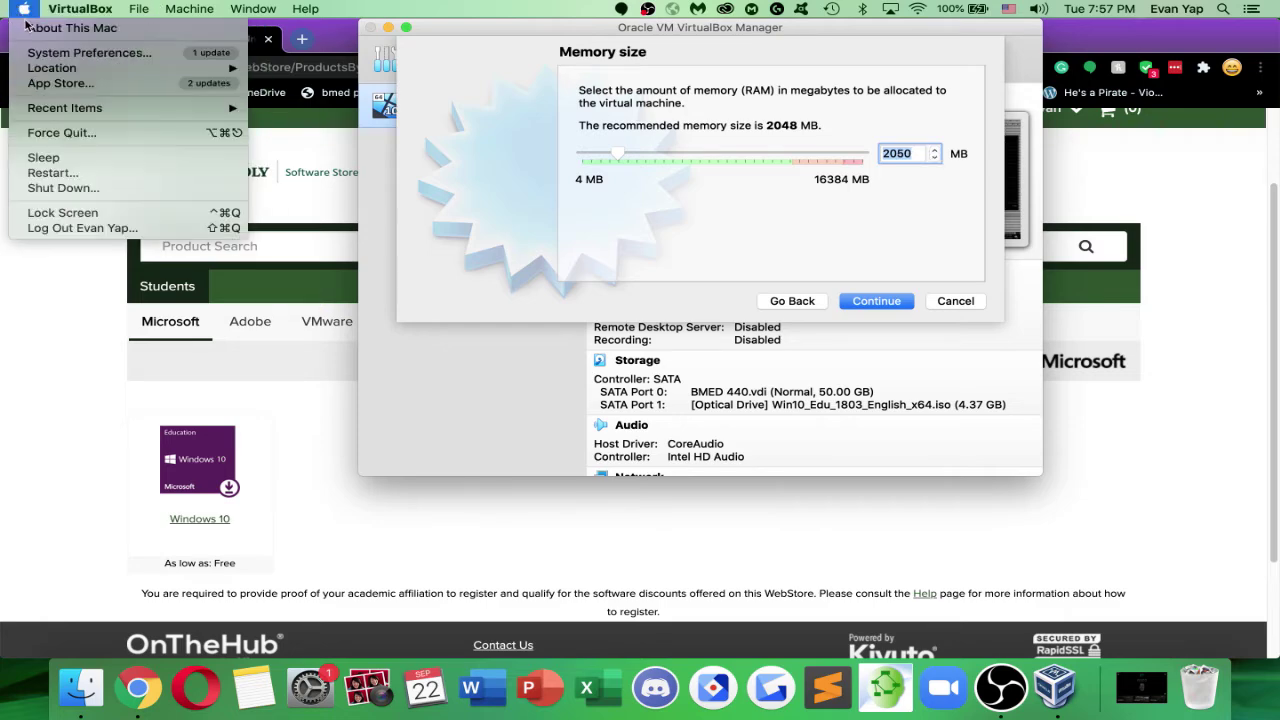
click(62, 26)
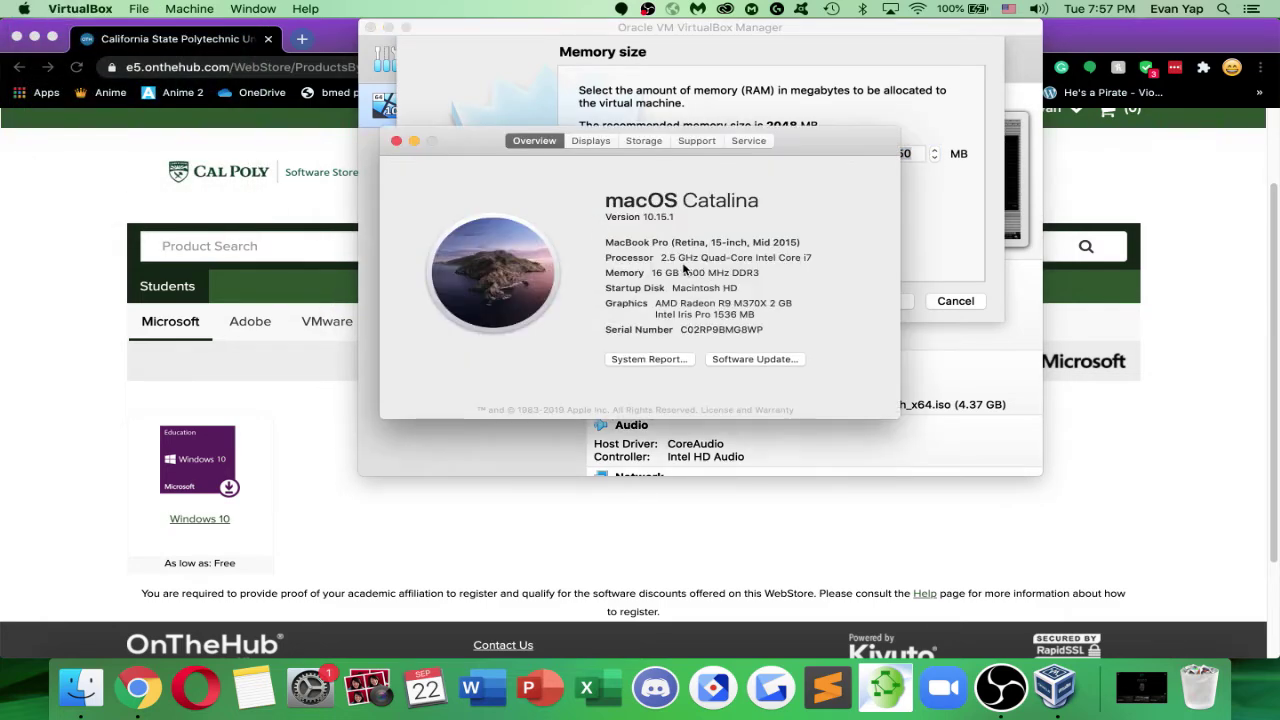
drag(652, 272, 776, 273)
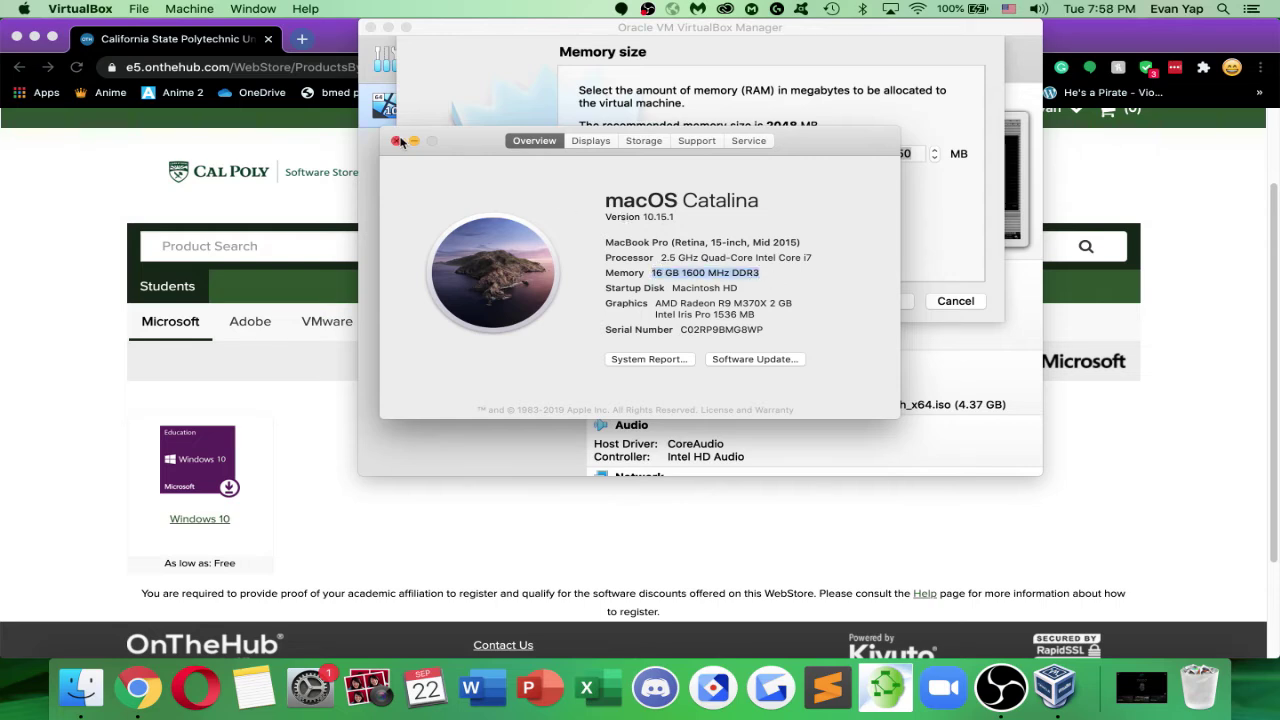
click(396, 141)
Set the virtual machine's memory size to about 4000 MB
click(935, 150)
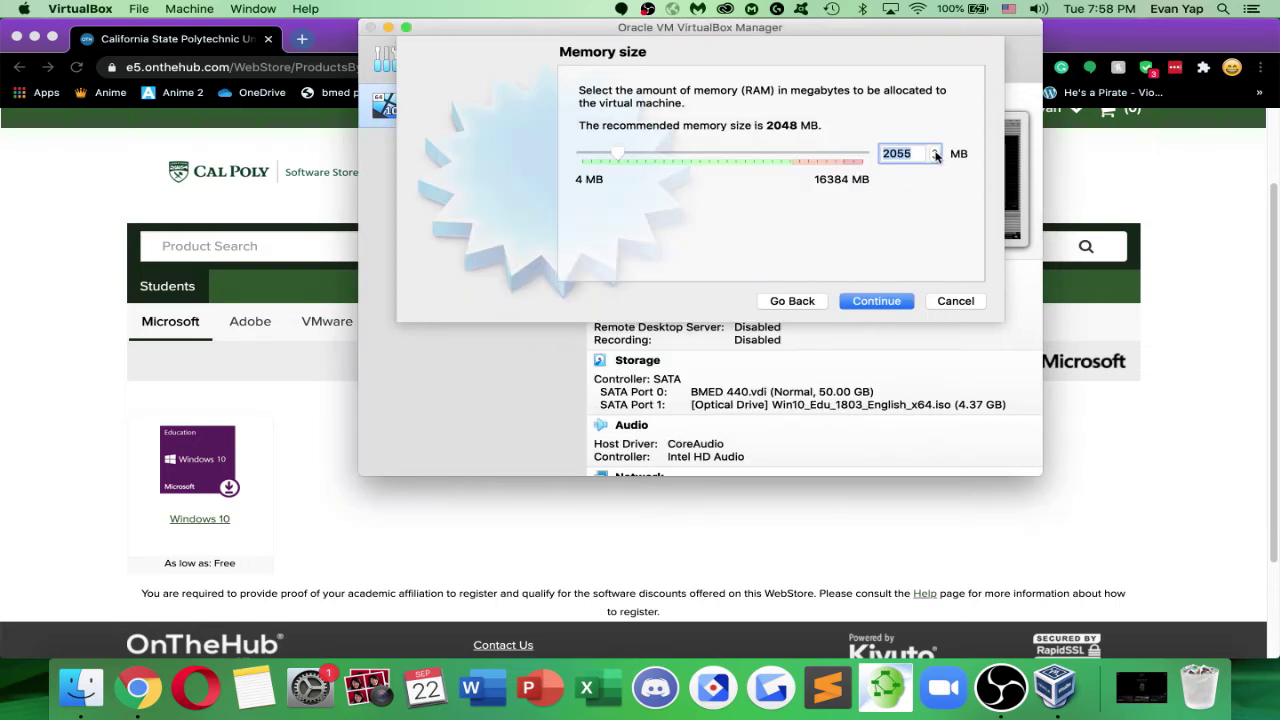
text(400)
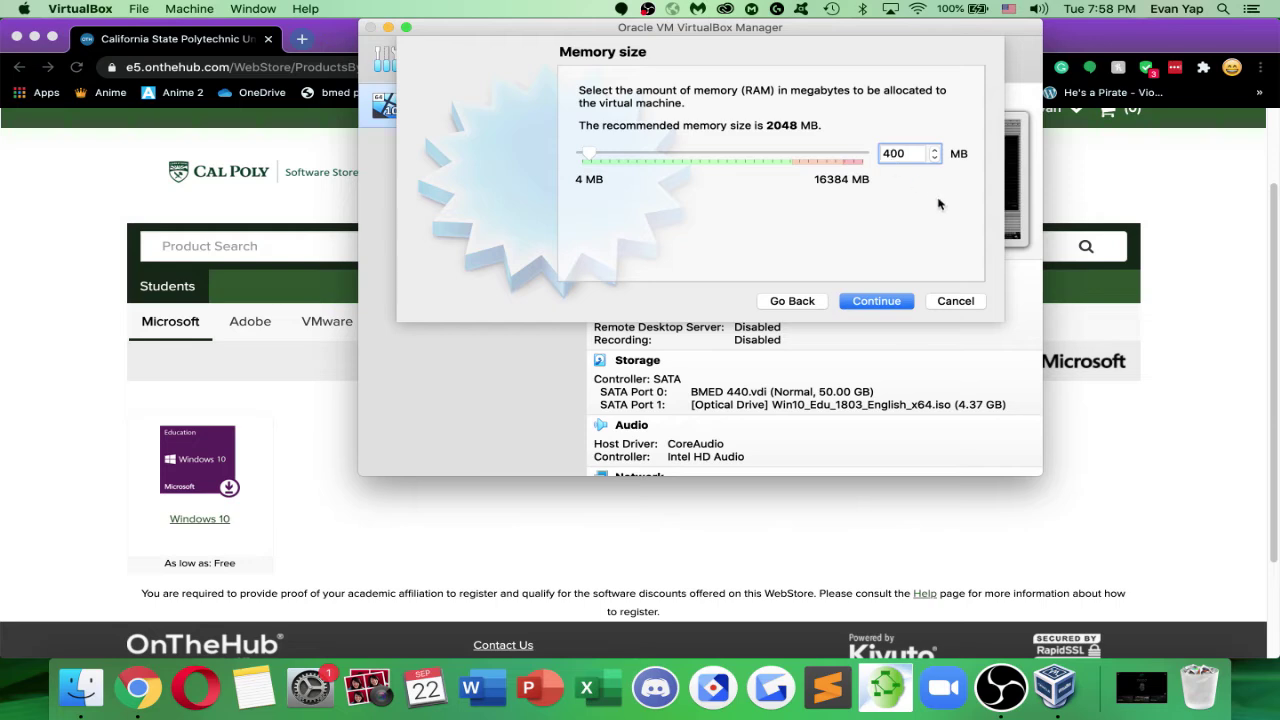
text(0)
key(Return)
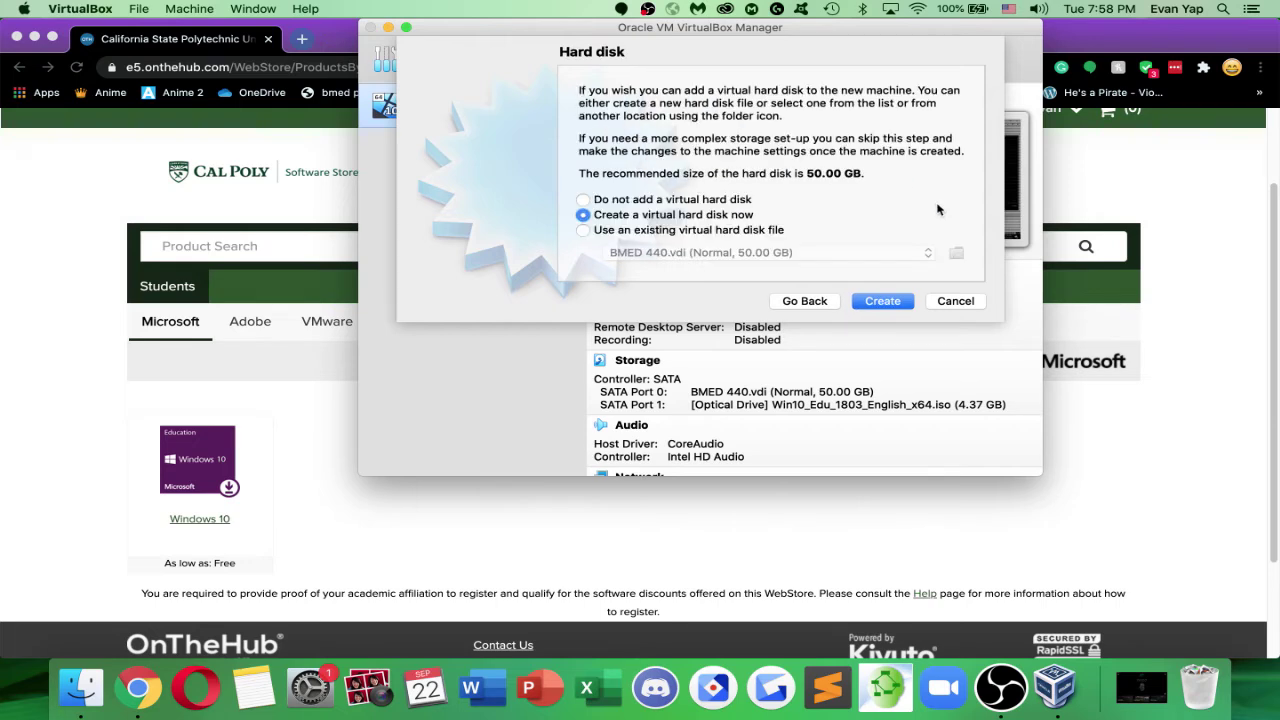
click(830, 304)
click(934, 150)
click(934, 150)
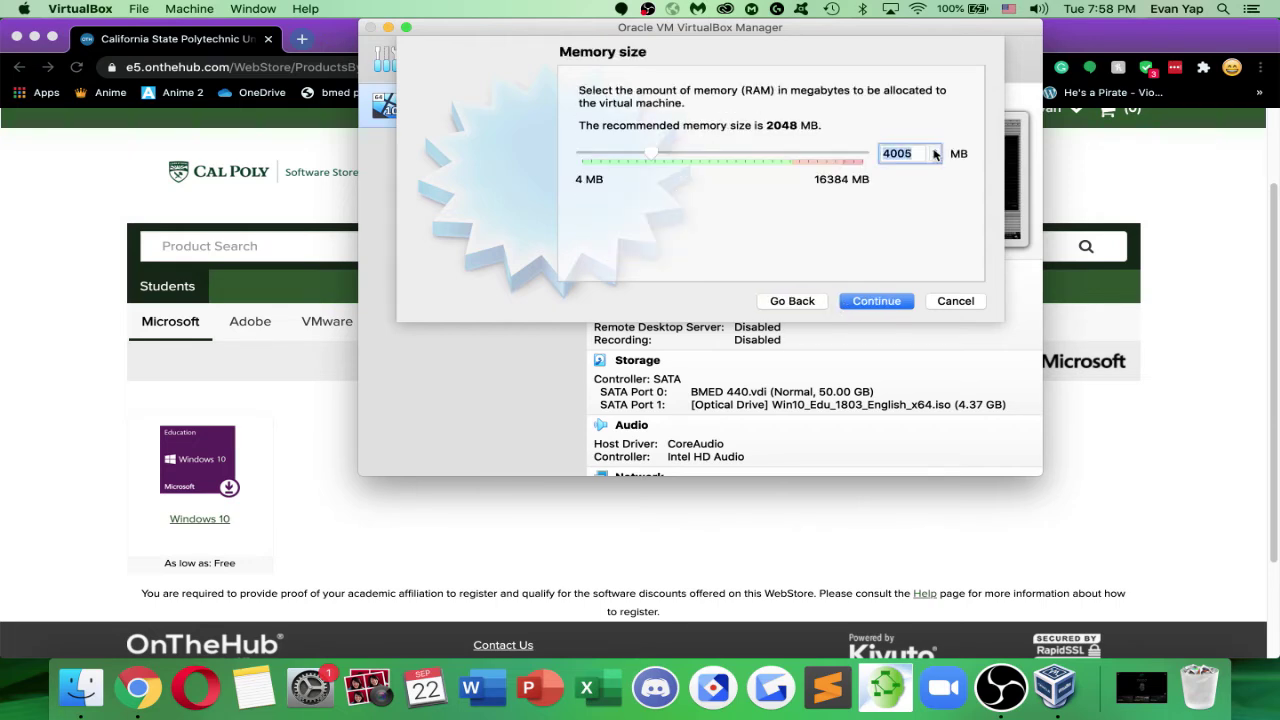
click(1144, 194)
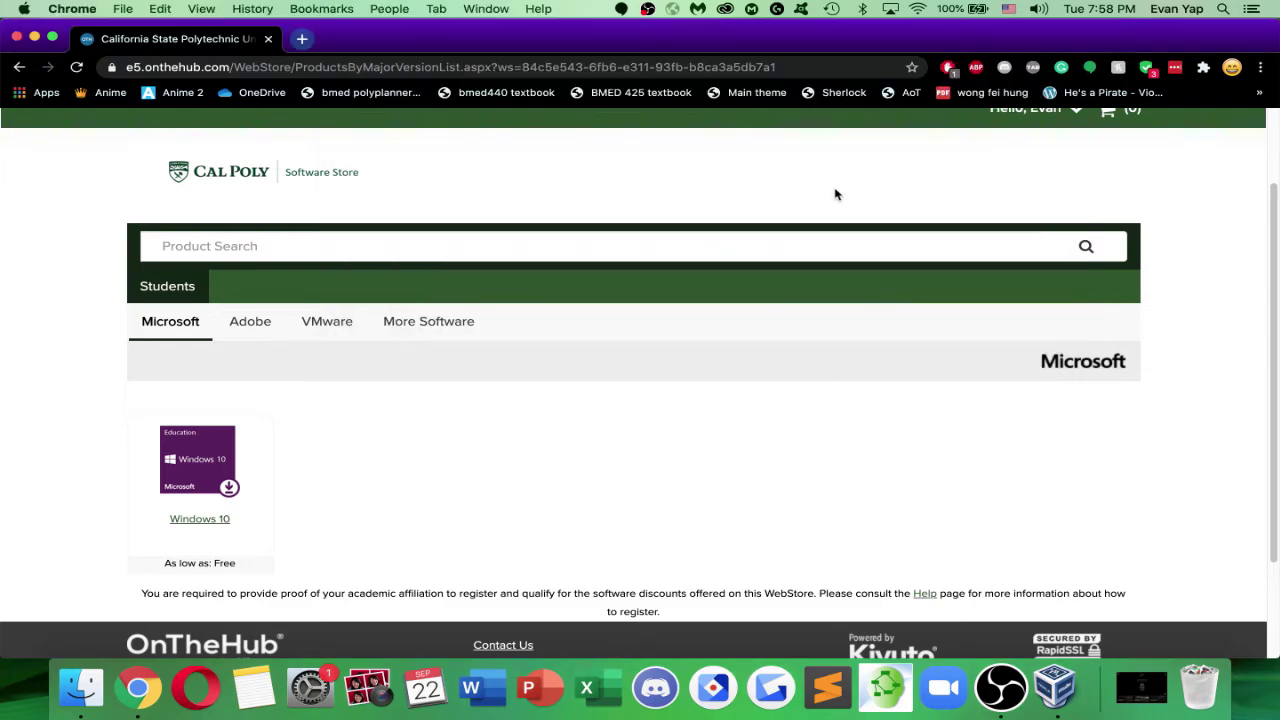
Search '4gb to mb' in a new tab and open the convertunits.com GB-to-MB page
key(super+t)
text(4gb to mb)
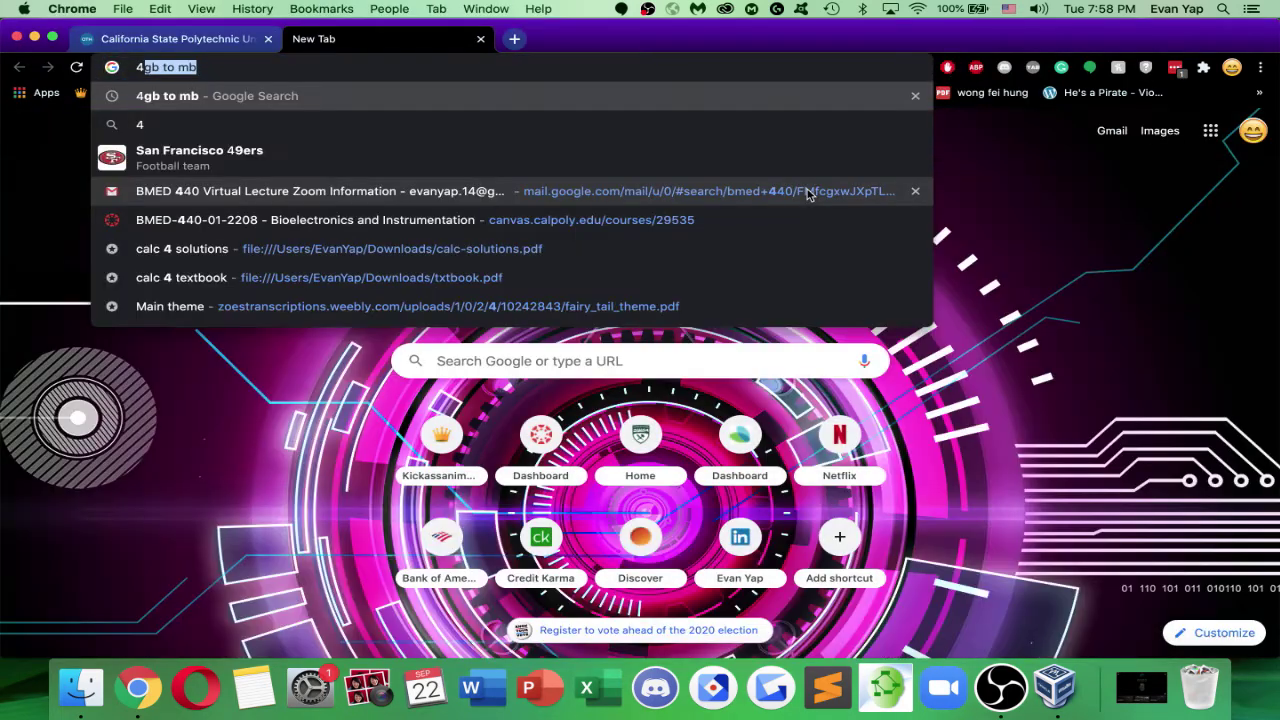
key(Return)
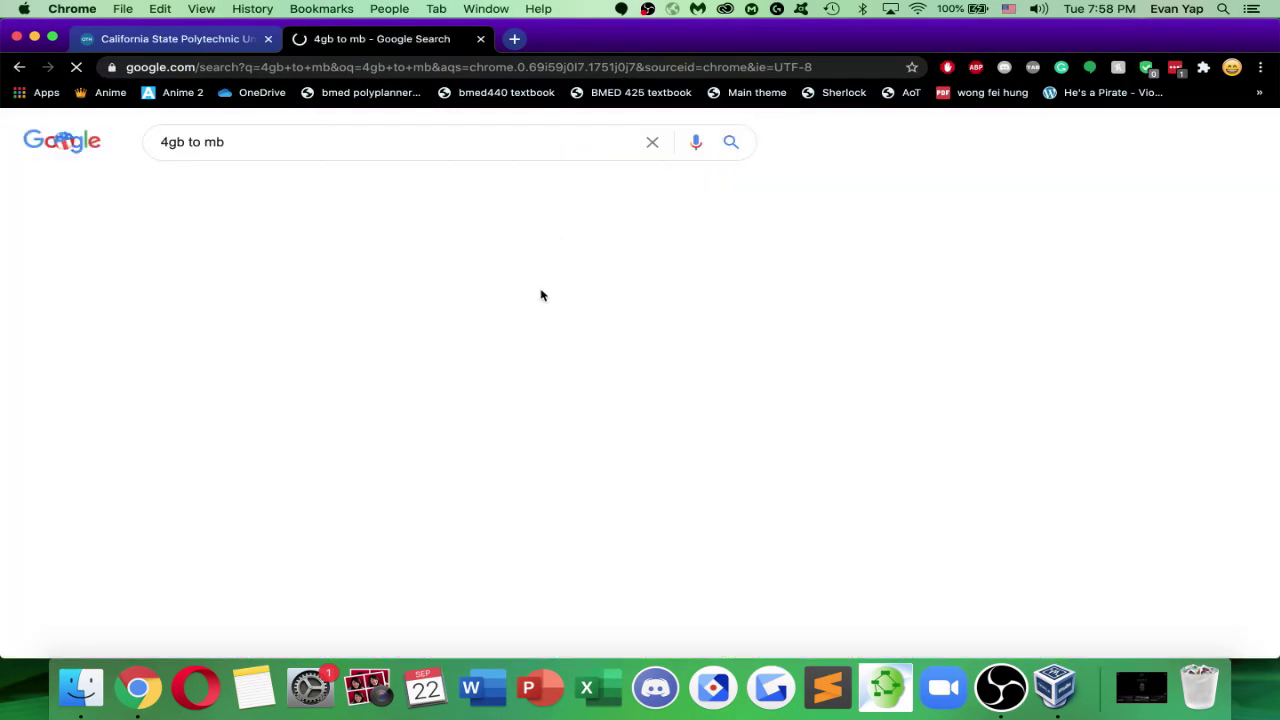
scroll(495, 335, down, 5)
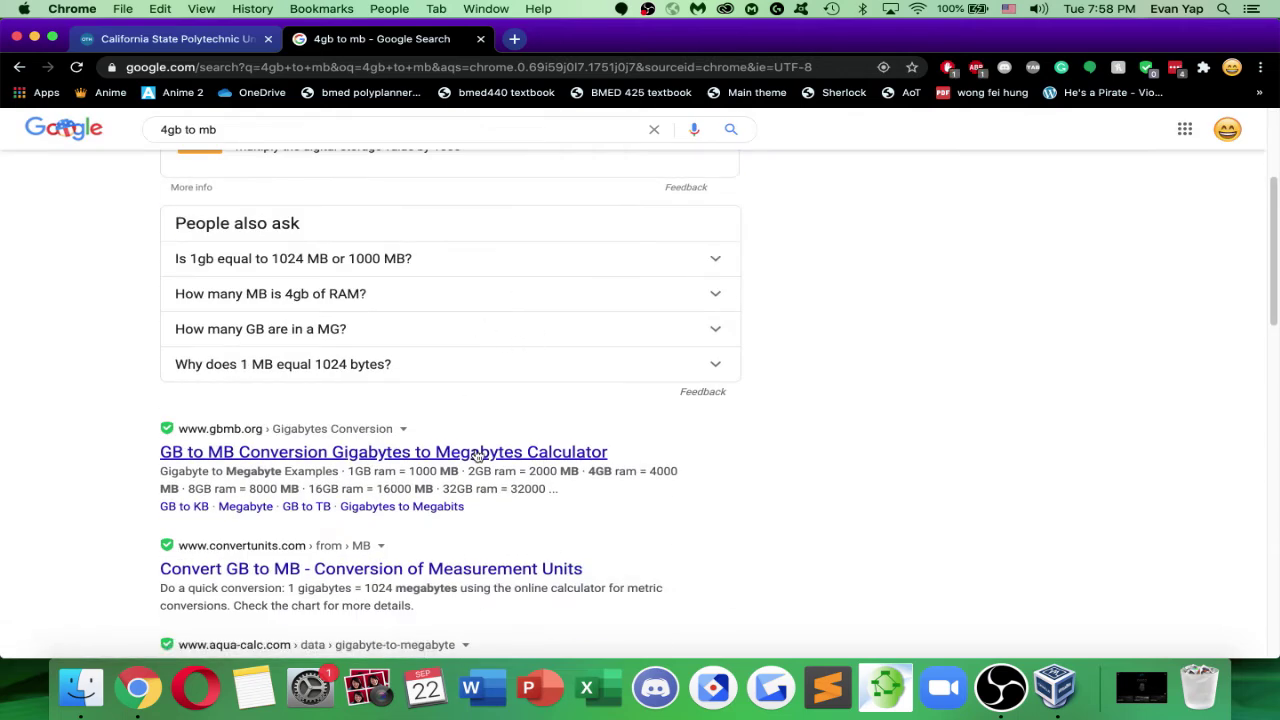
scroll(486, 465, down, 3)
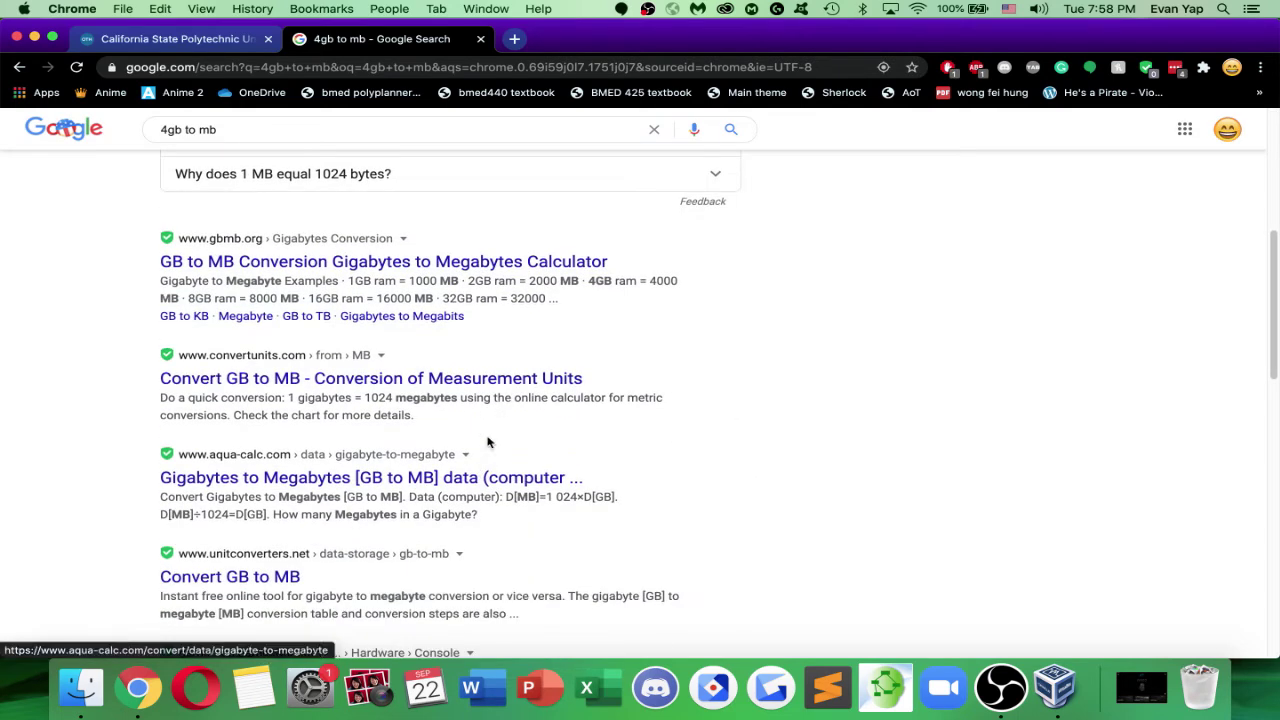
click(468, 388)
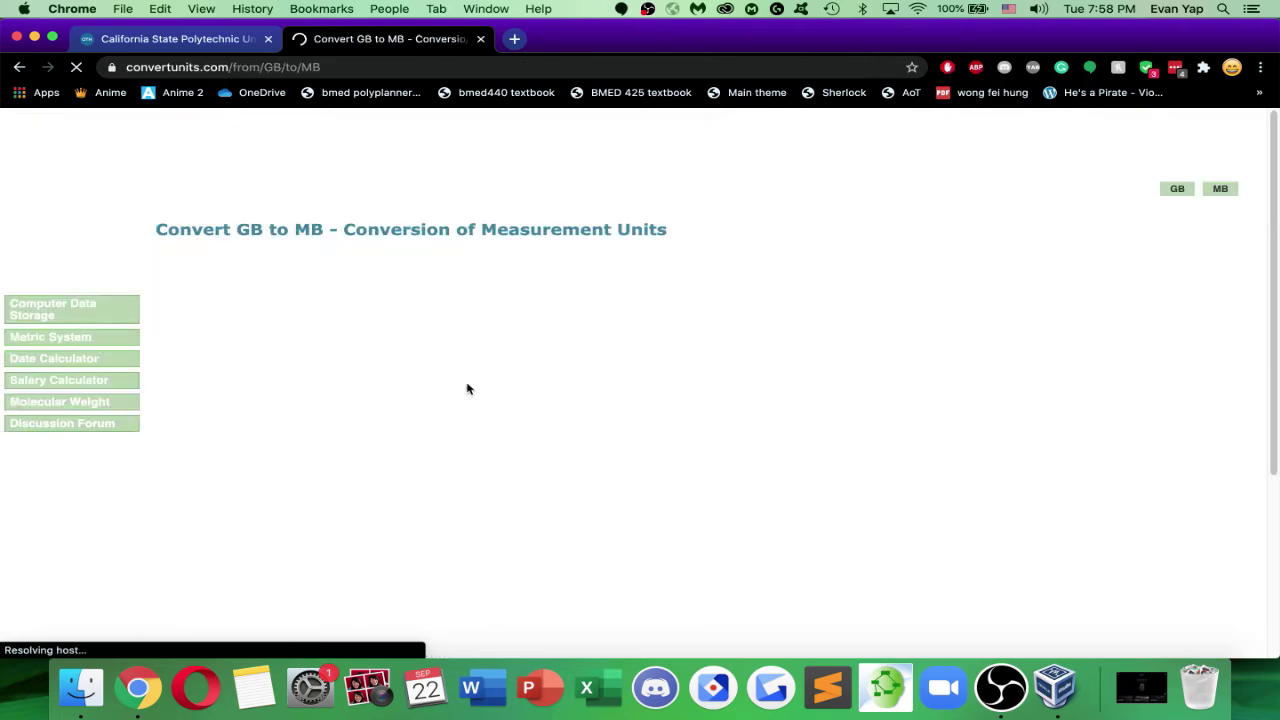
Convert 4 GB to megabytes and copy the 4096 MB result
click(317, 357)
text(4)
click(254, 422)
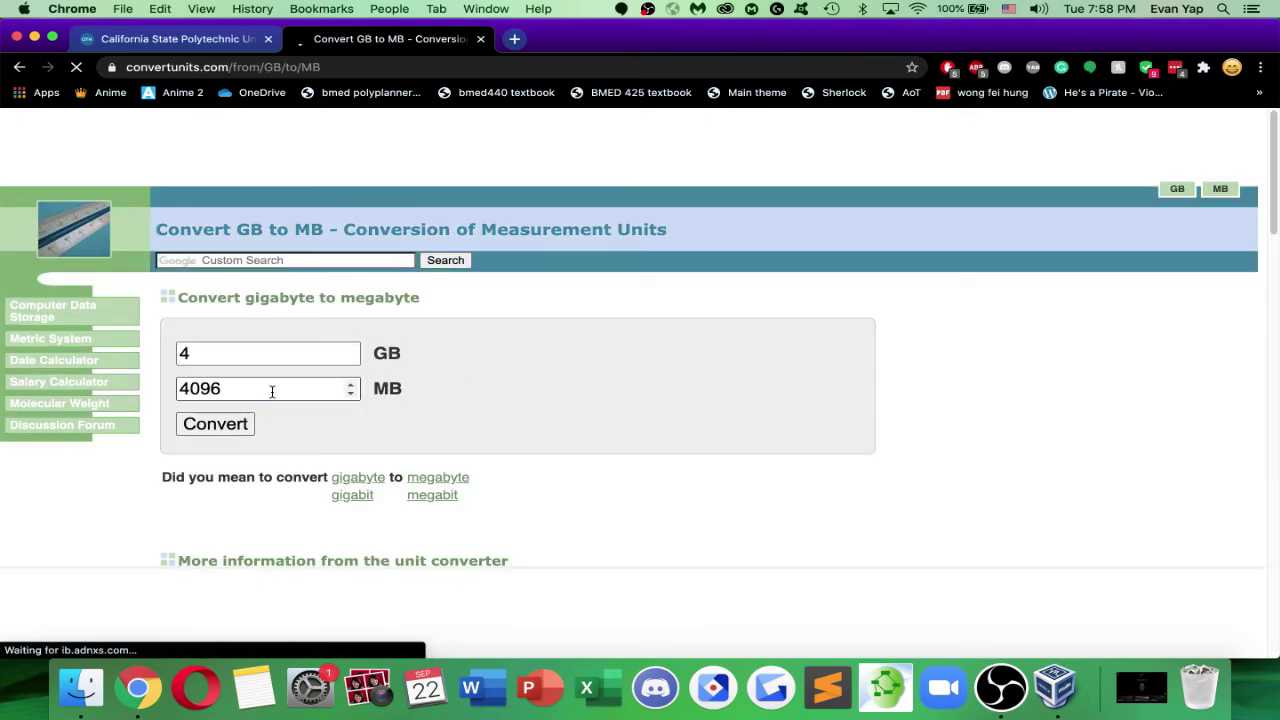
double_click(271, 390)
key(super+c)
click(1055, 687)
double_click(905, 153)
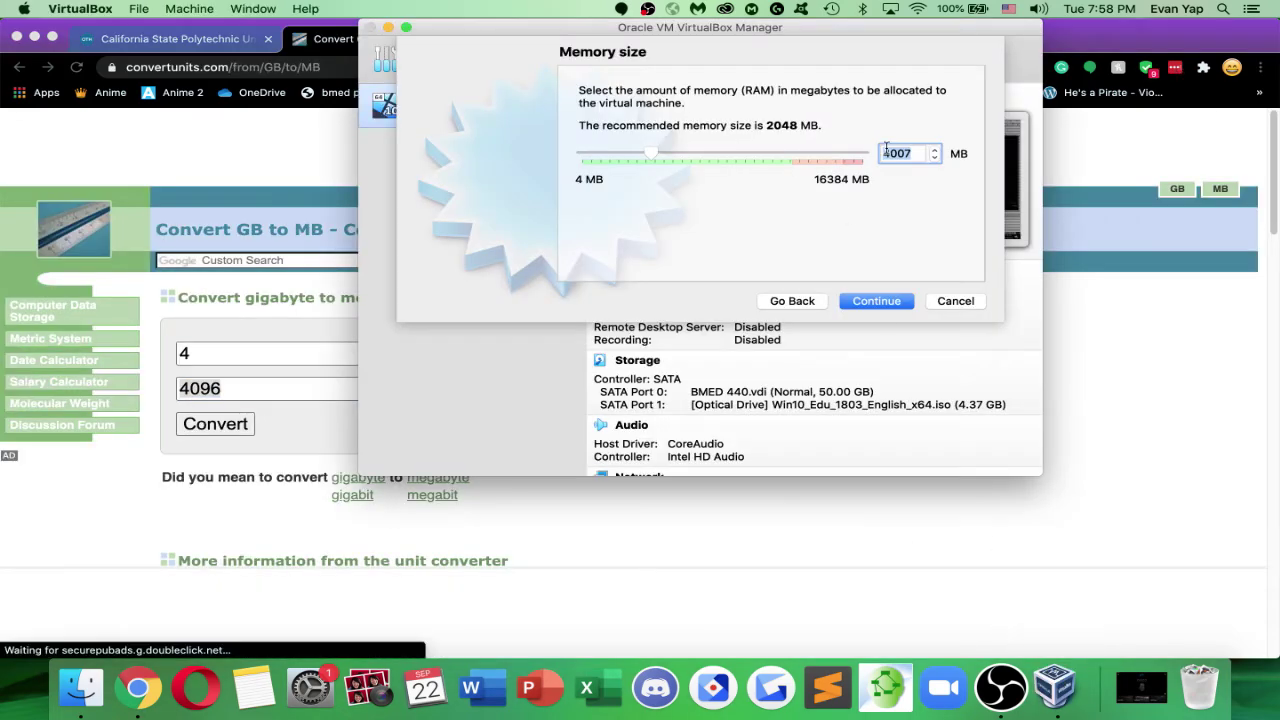
Give the machine 4096 MB of memory and a new 50 GB VDI hard disk
key(super+v)
click(877, 302)
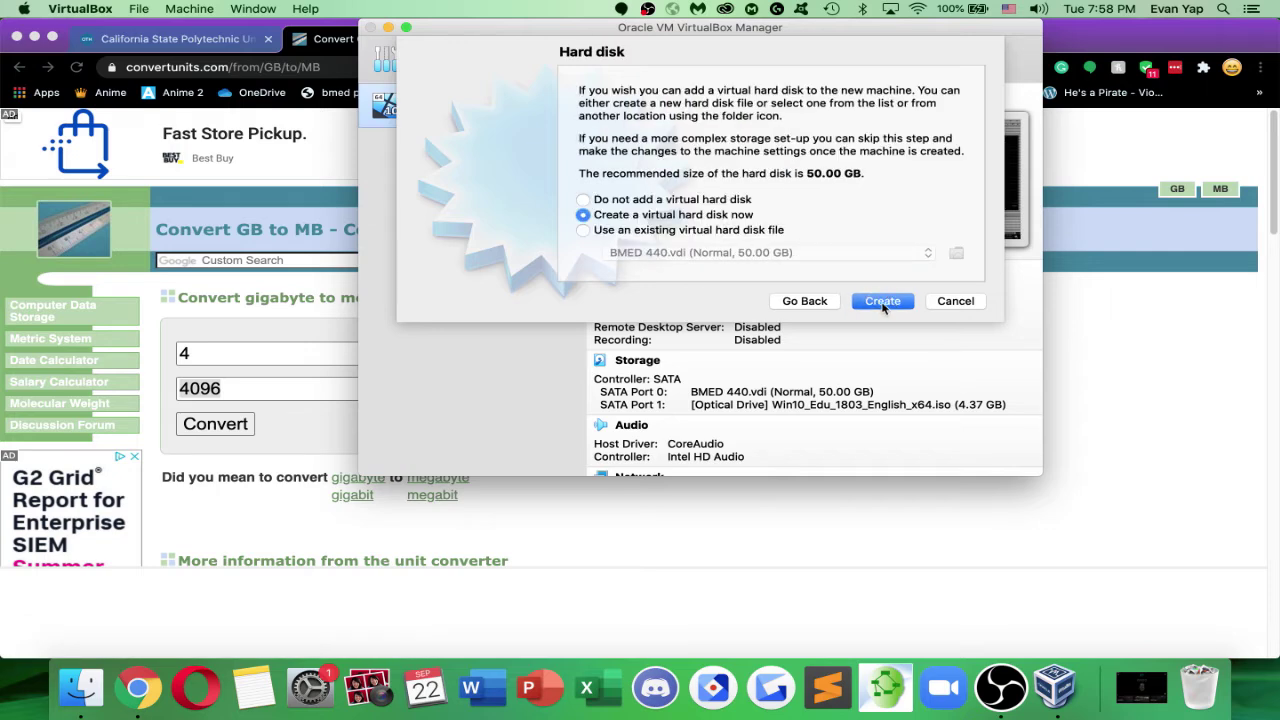
click(870, 302)
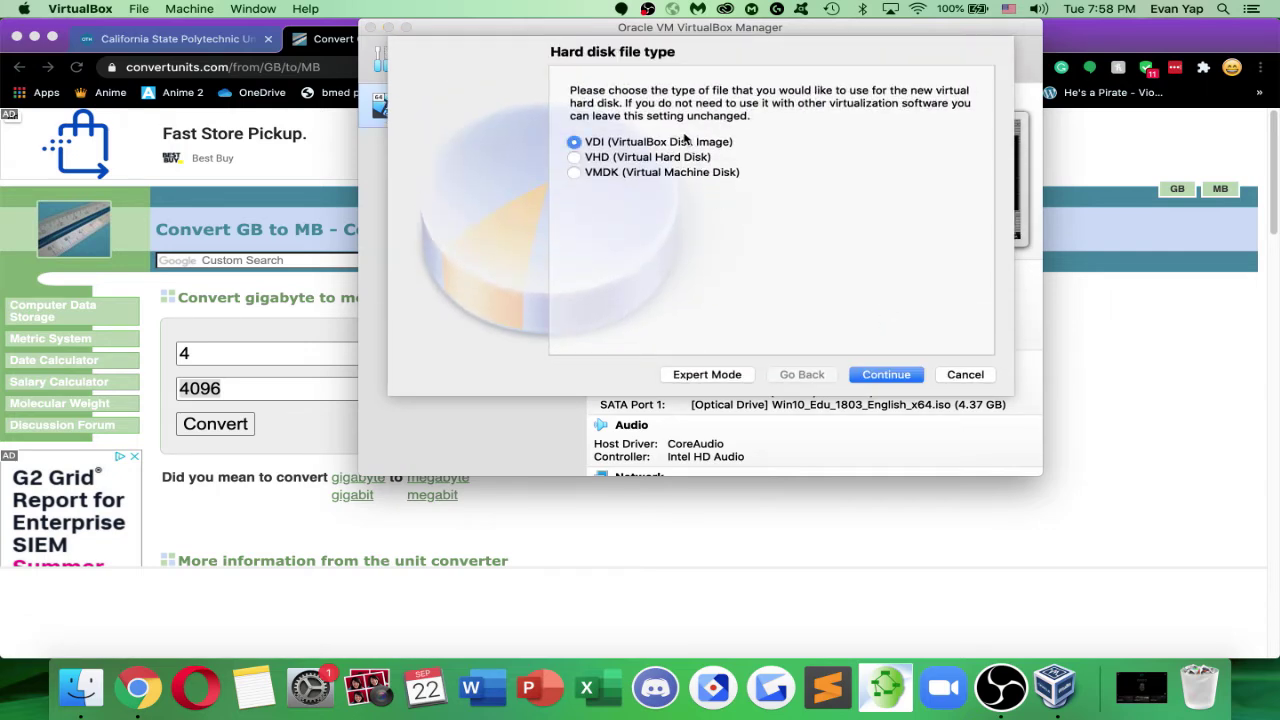
click(890, 382)
click(886, 375)
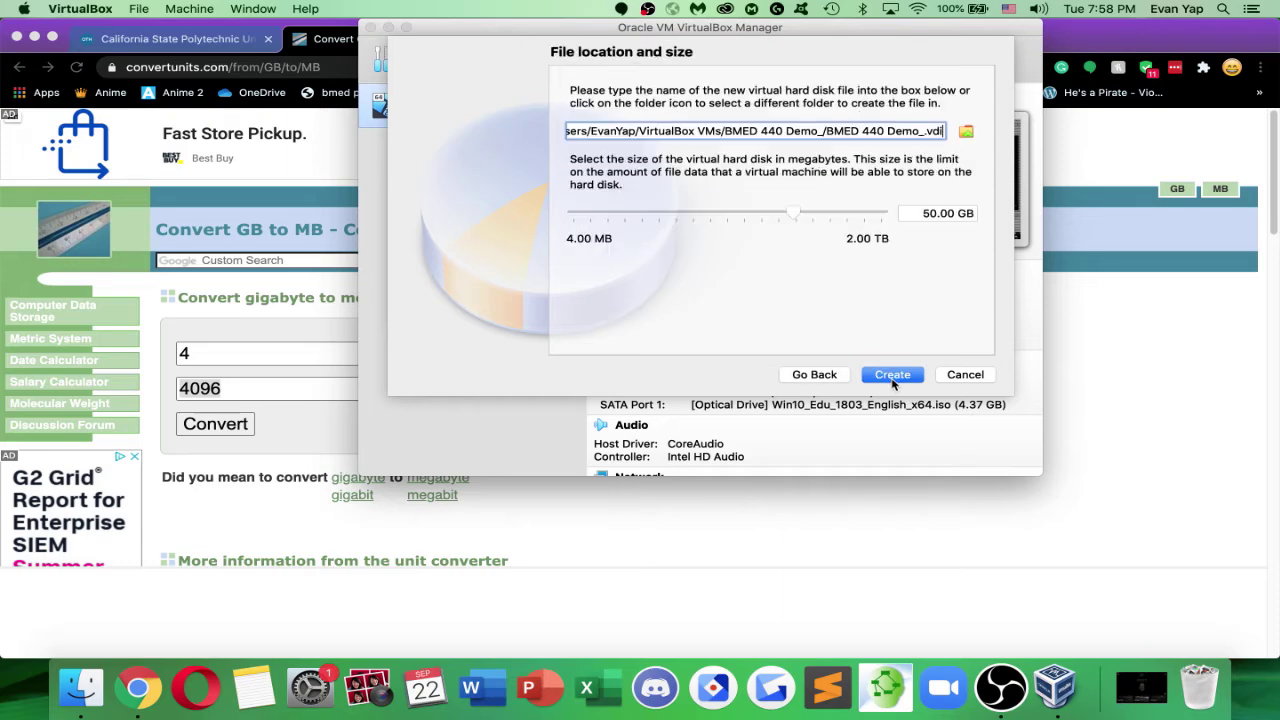
click(893, 376)
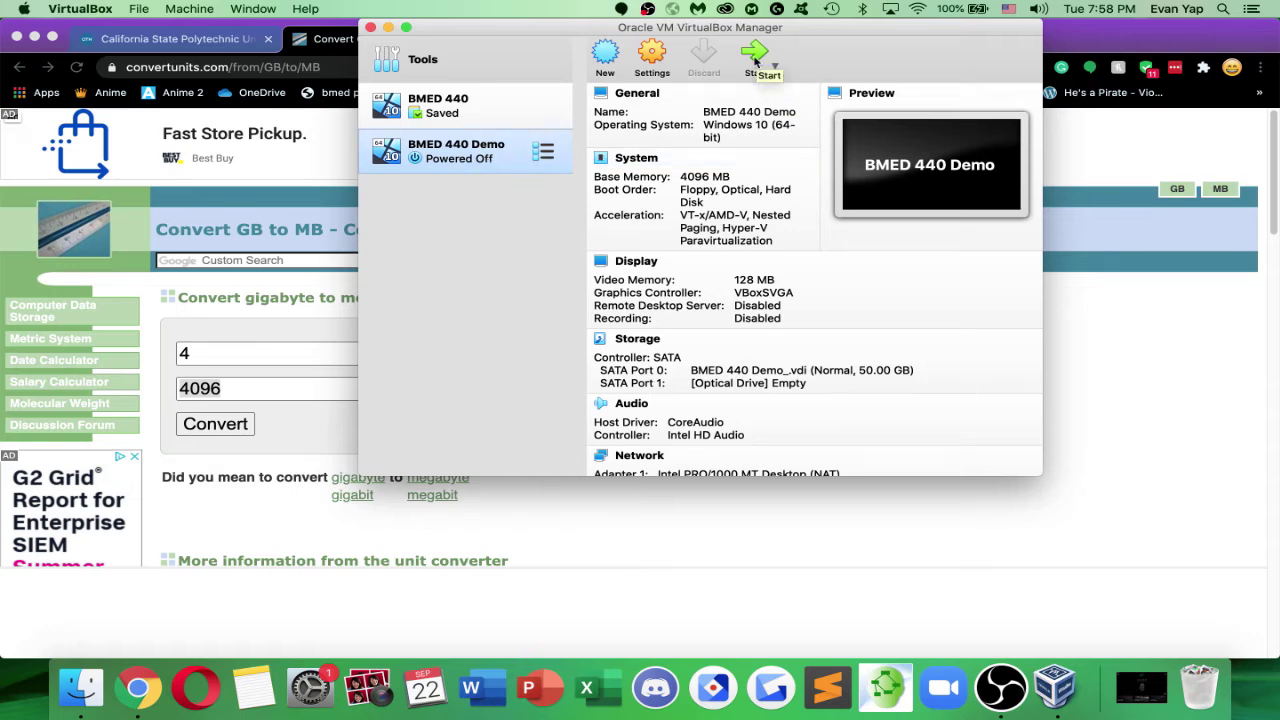
scroll(760, 258, down, 3)
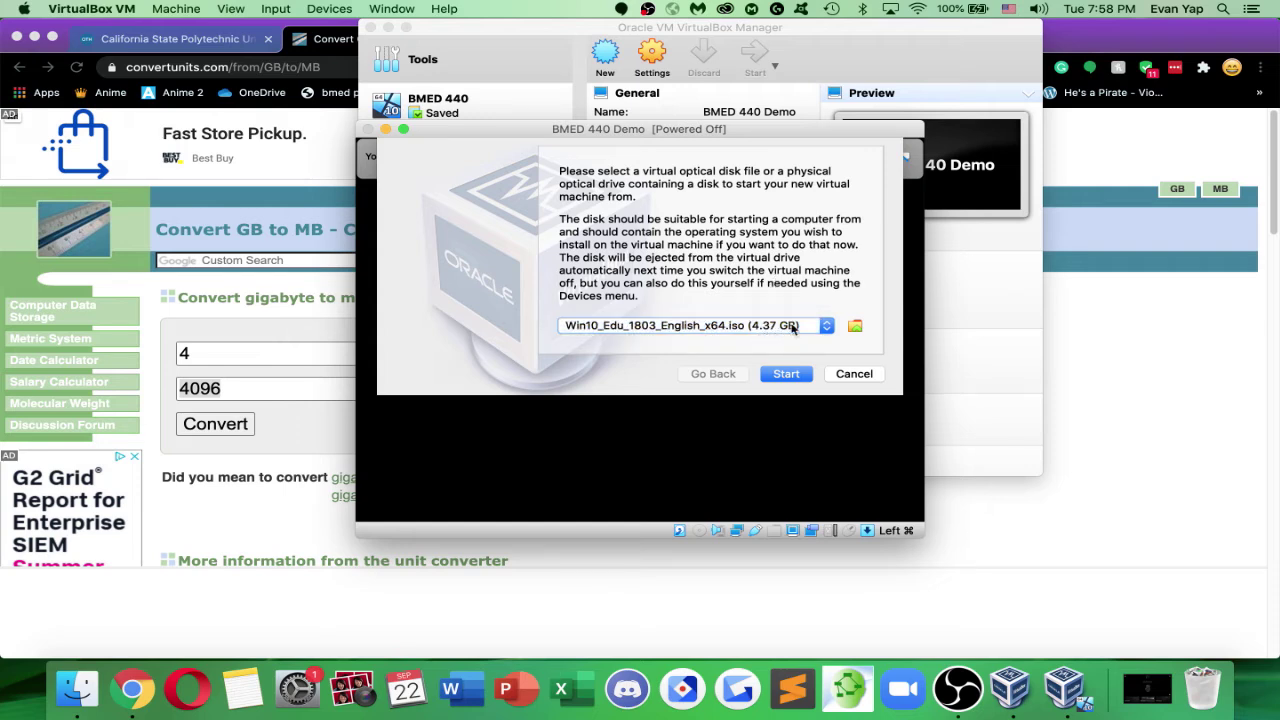
Add Win10_Edu_1803_English_x64.iso from the Mac's files as the start-up disk
click(856, 326)
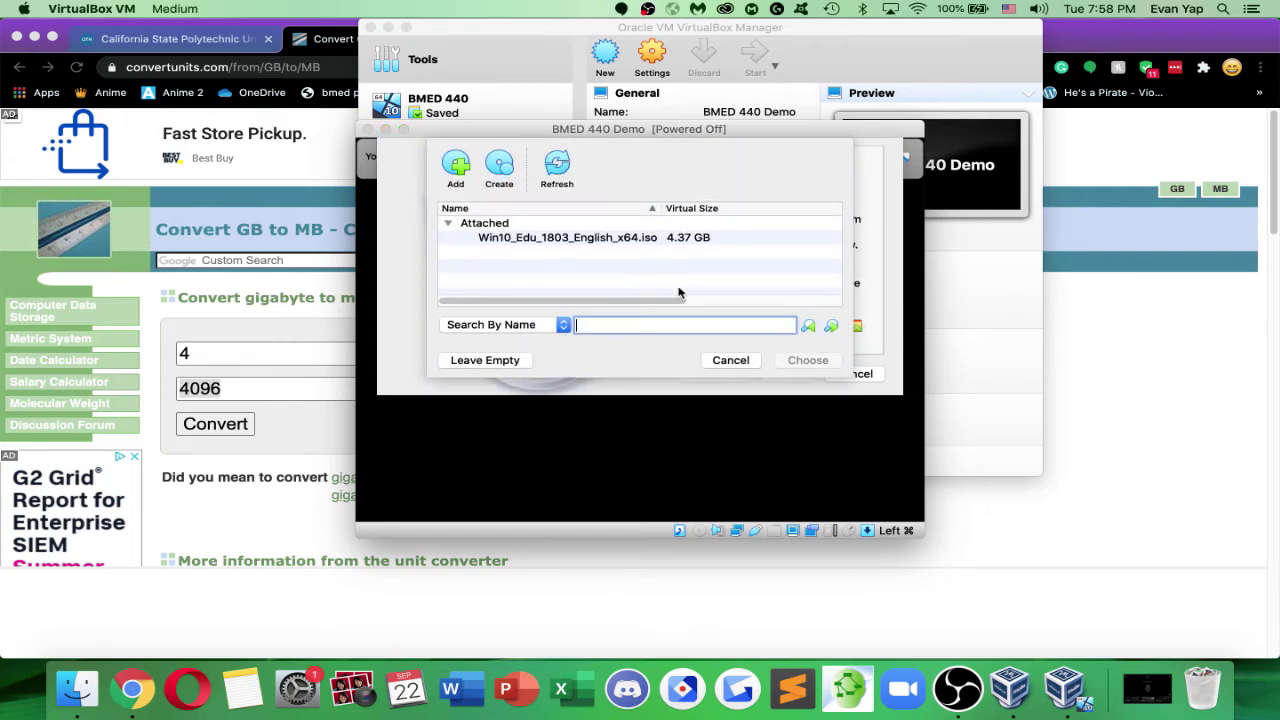
click(456, 167)
scroll(567, 330, down, 5)
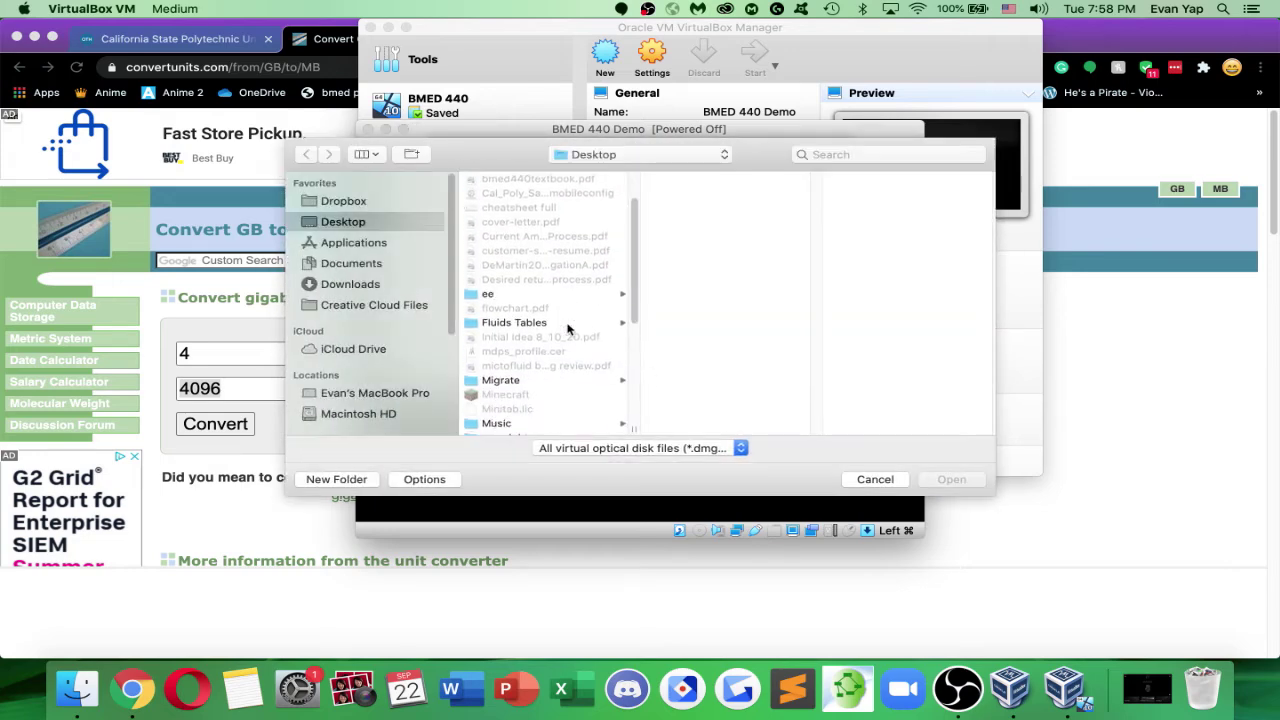
click(549, 428)
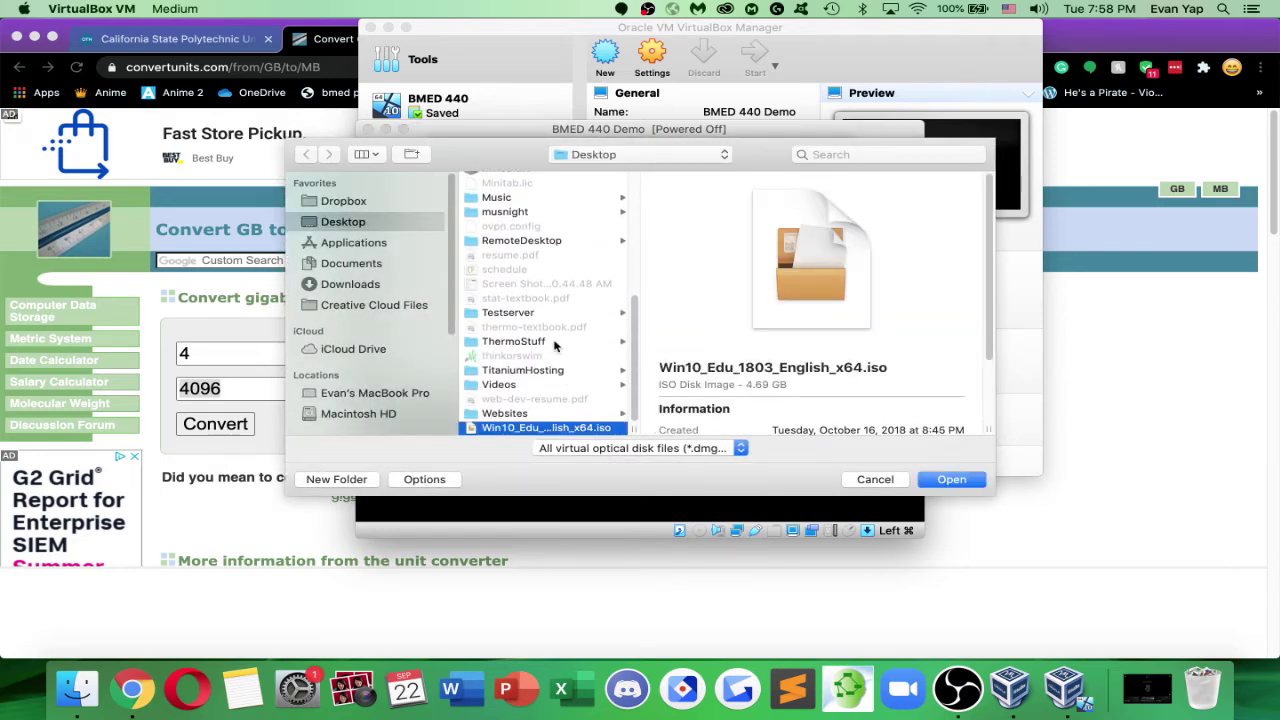
click(951, 479)
click(808, 360)
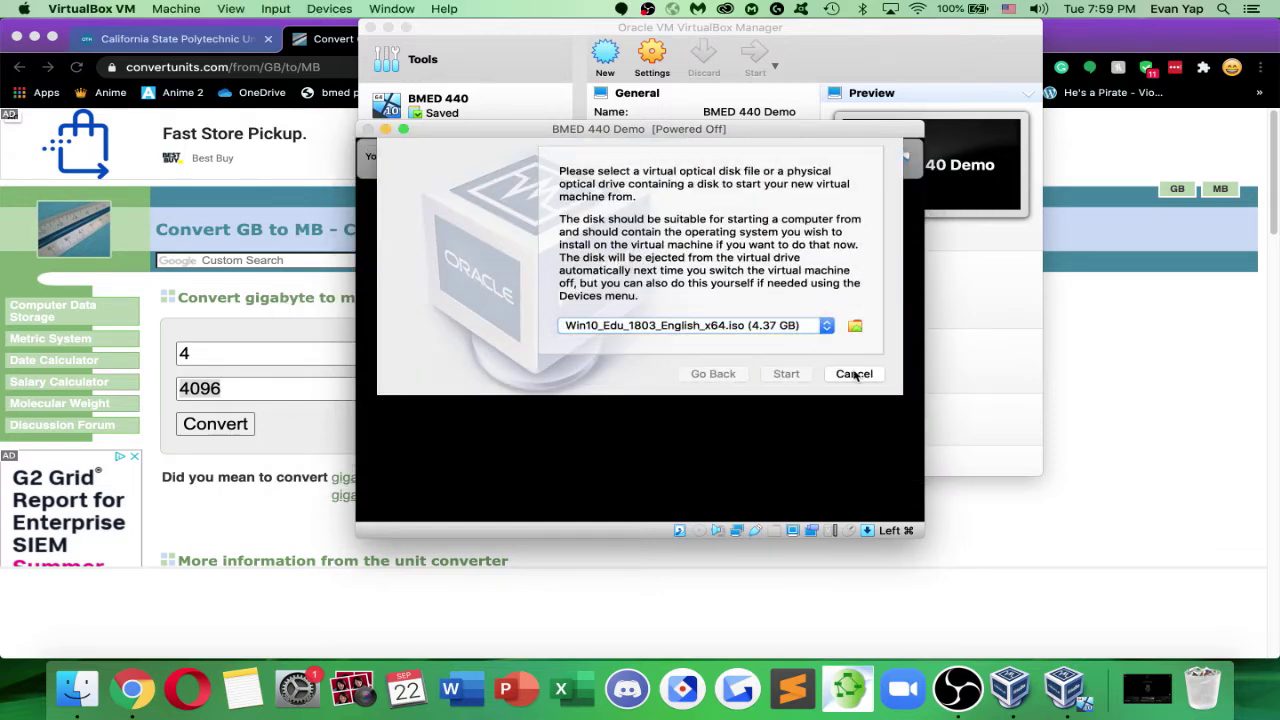
click(798, 329)
click(808, 325)
Re-add the Windows 10 ISO and keep it selected in the disk image list
click(853, 327)
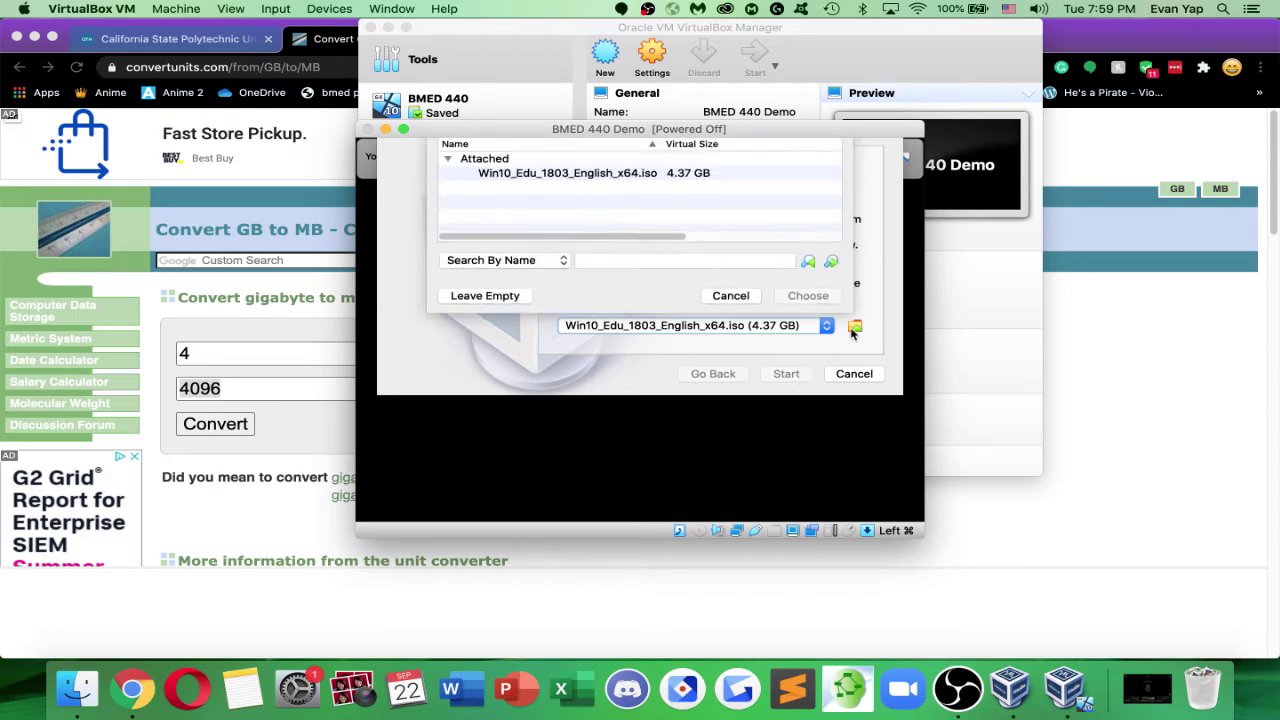
click(455, 168)
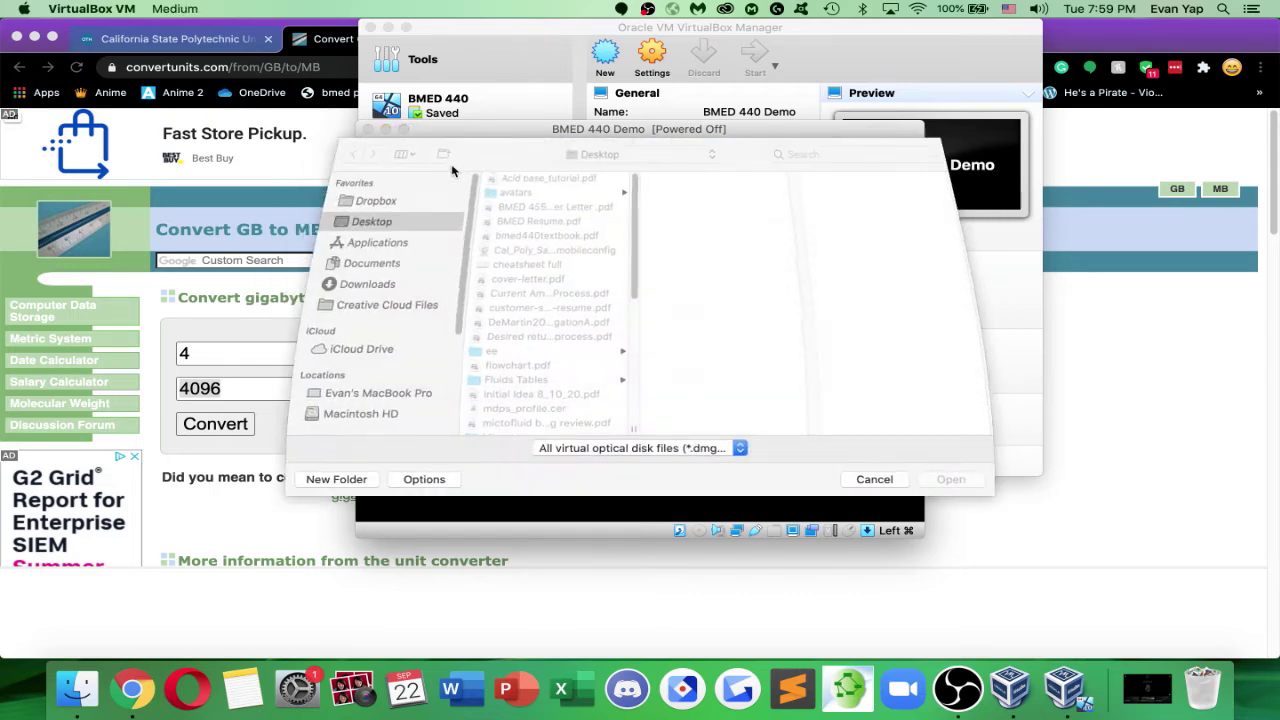
scroll(580, 346, down, 5)
click(540, 427)
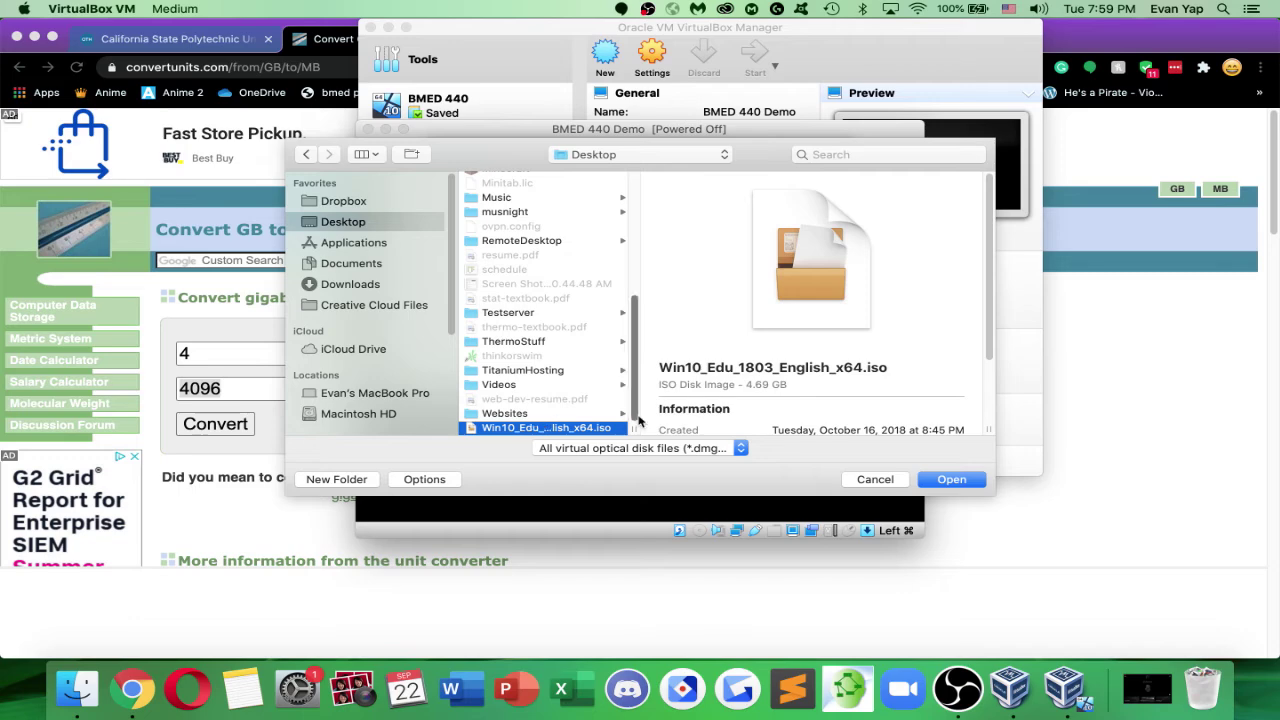
key(Return)
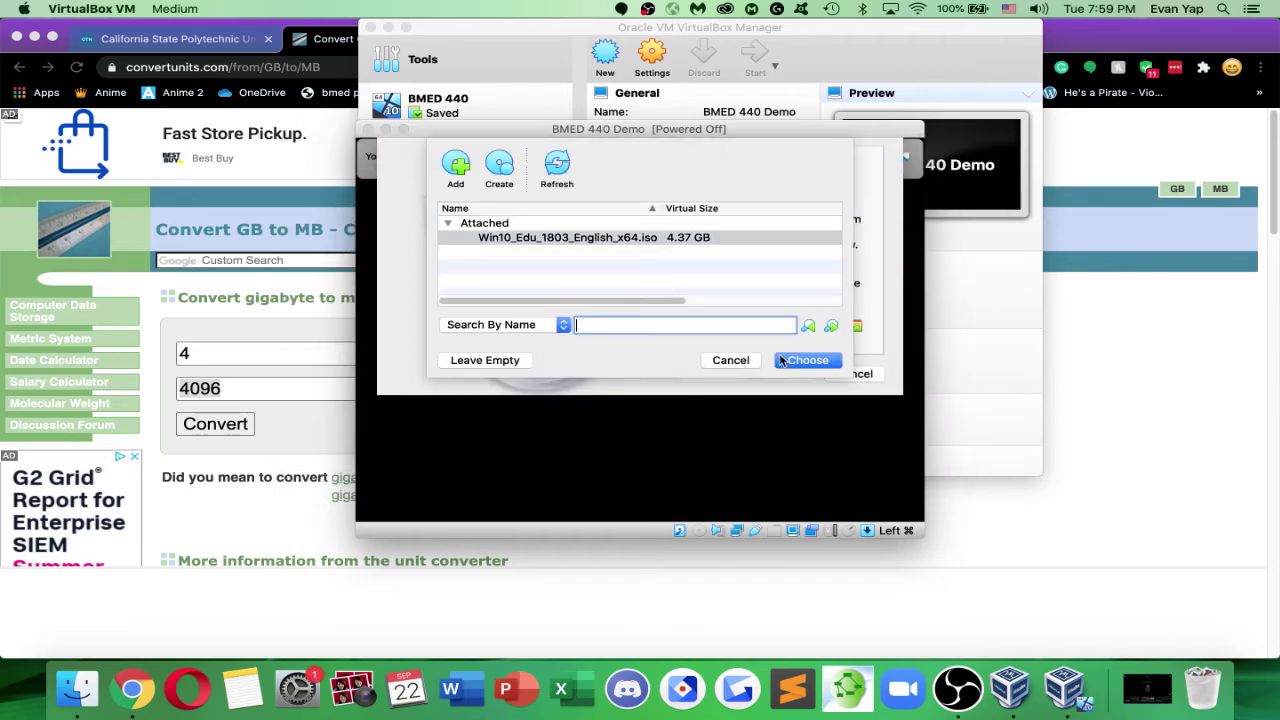
click(782, 361)
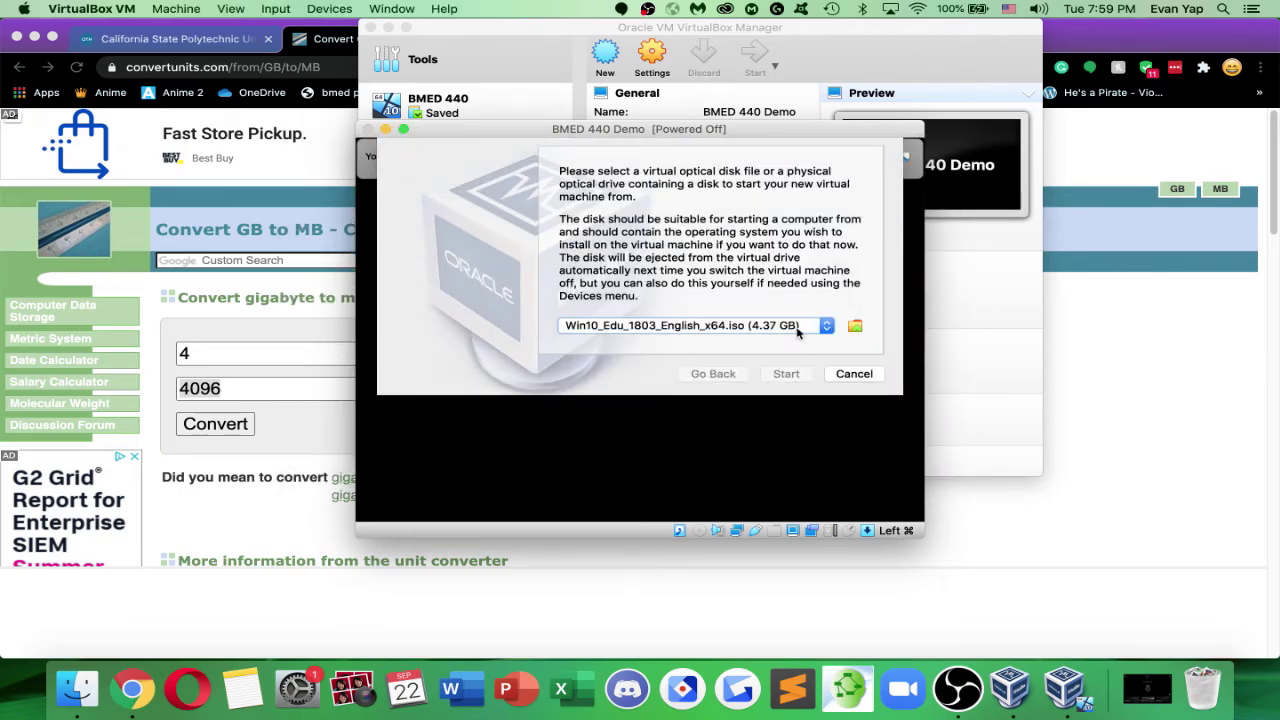
click(802, 335)
click(802, 330)
click(801, 331)
click(801, 328)
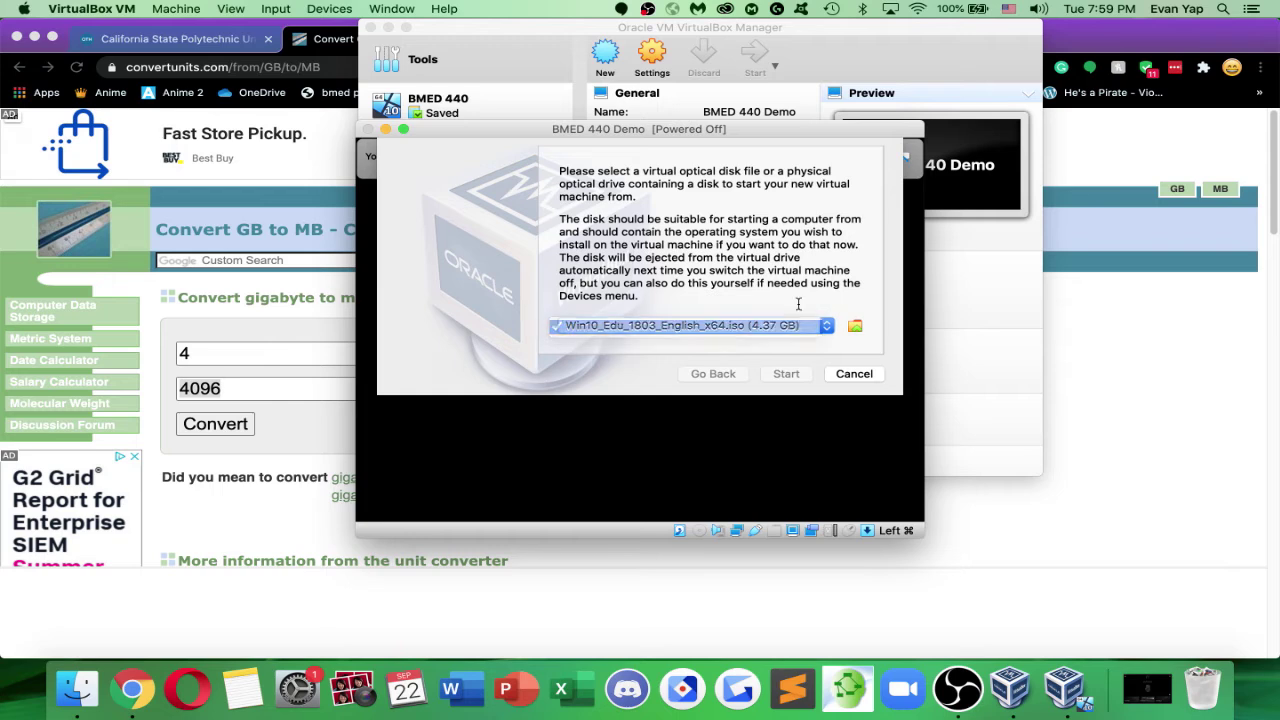
click(806, 326)
click(811, 333)
click(812, 334)
click(826, 332)
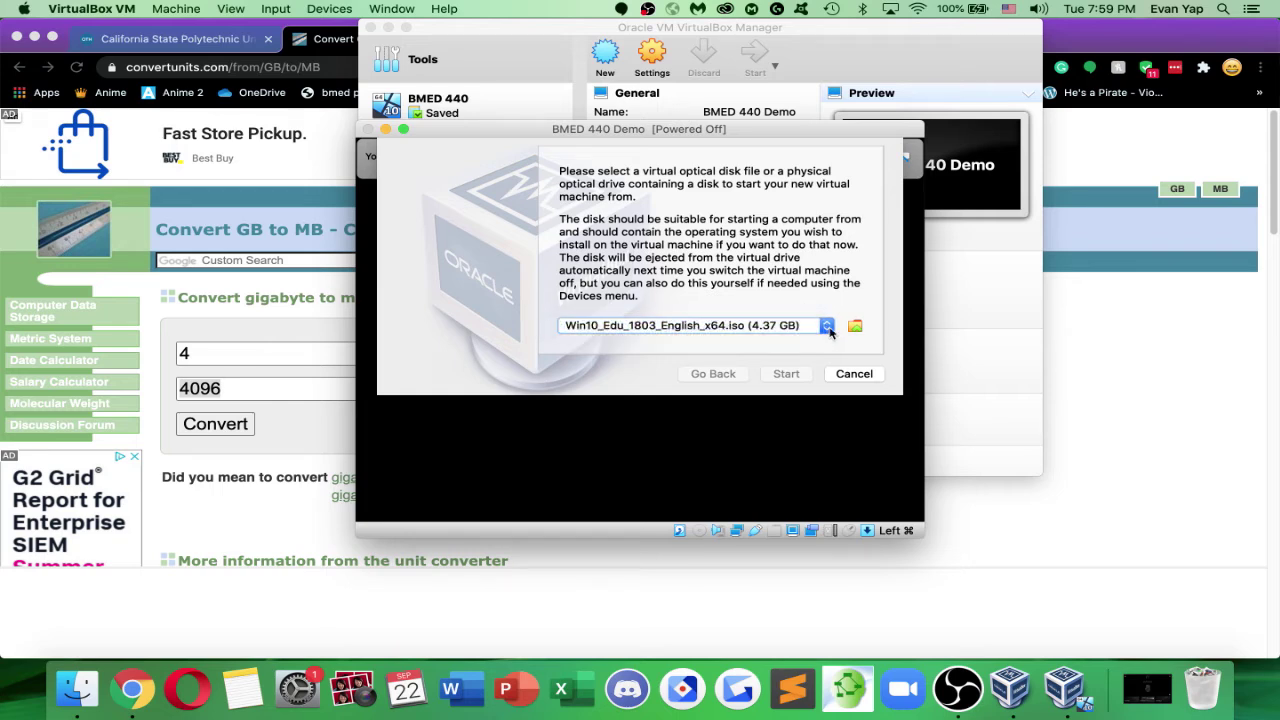
click(829, 332)
click(829, 330)
Pick the attached Windows 10 ISO as start-up disk and start the machine
click(855, 326)
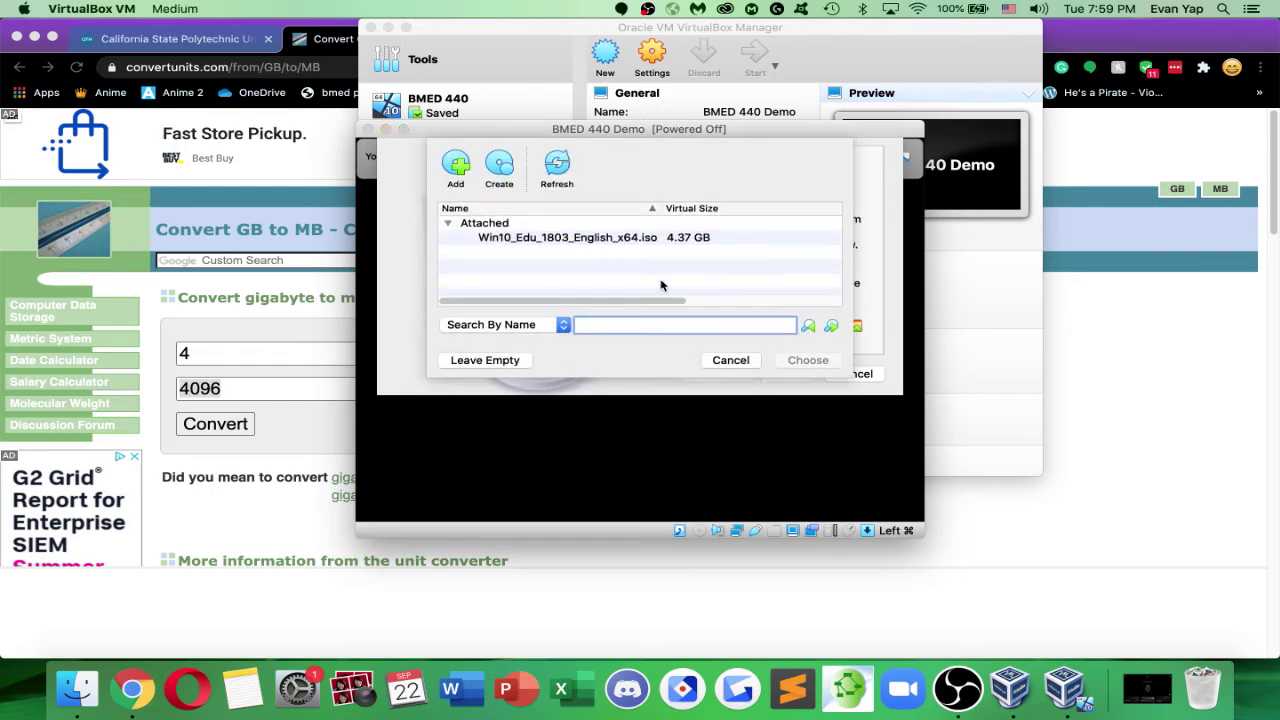
click(663, 246)
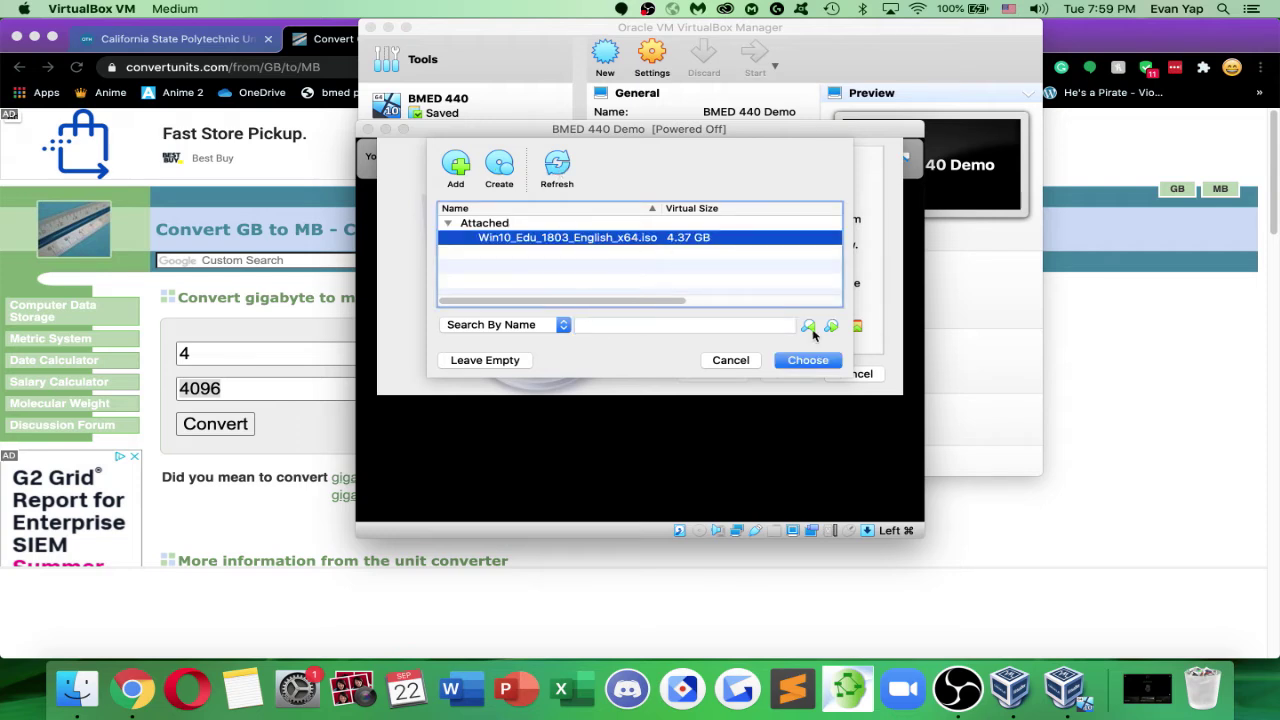
click(806, 360)
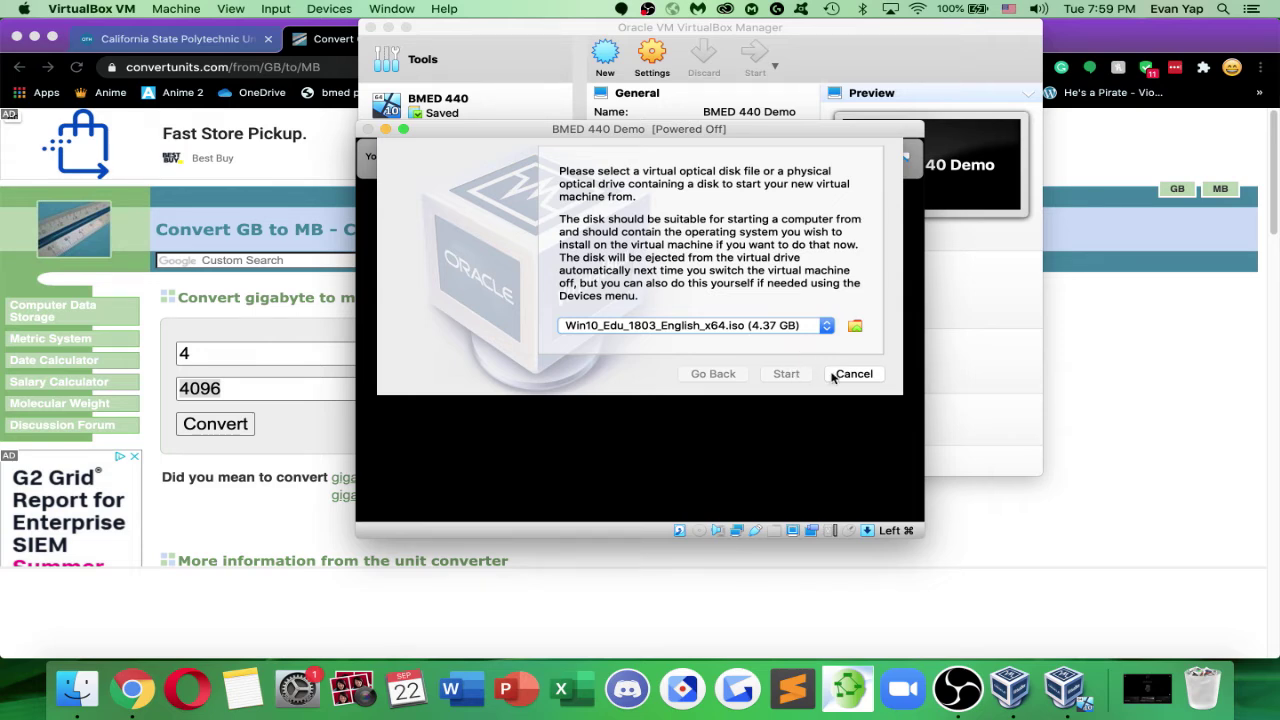
click(790, 374)
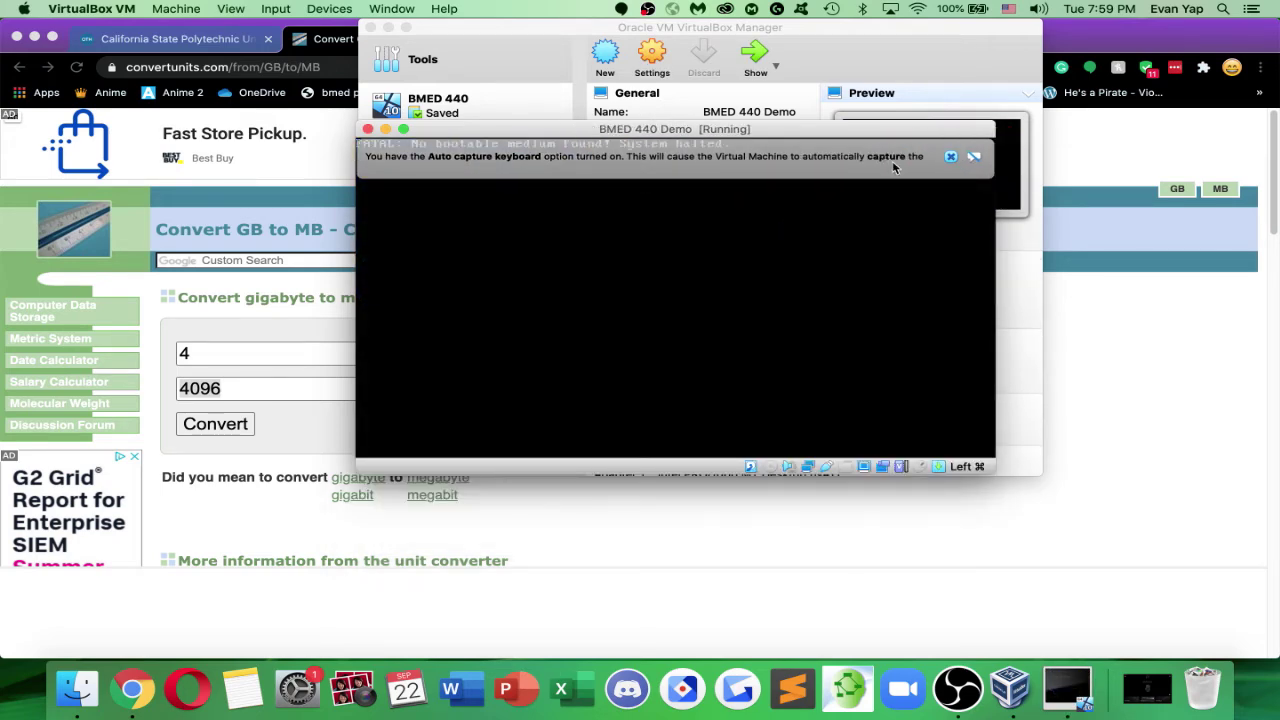
Load Win10_Edu_1803_English_x64.iso into the machine's empty optical drive from the Manager's Storage settings
click(949, 158)
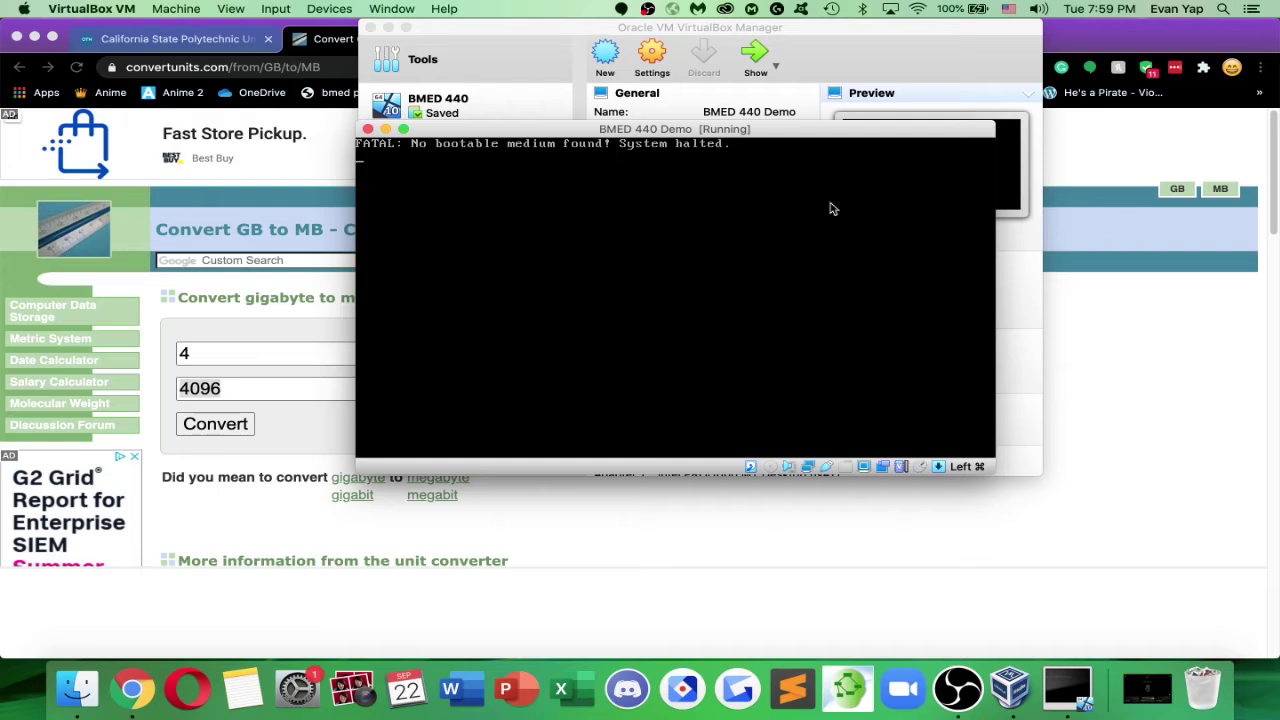
click(854, 29)
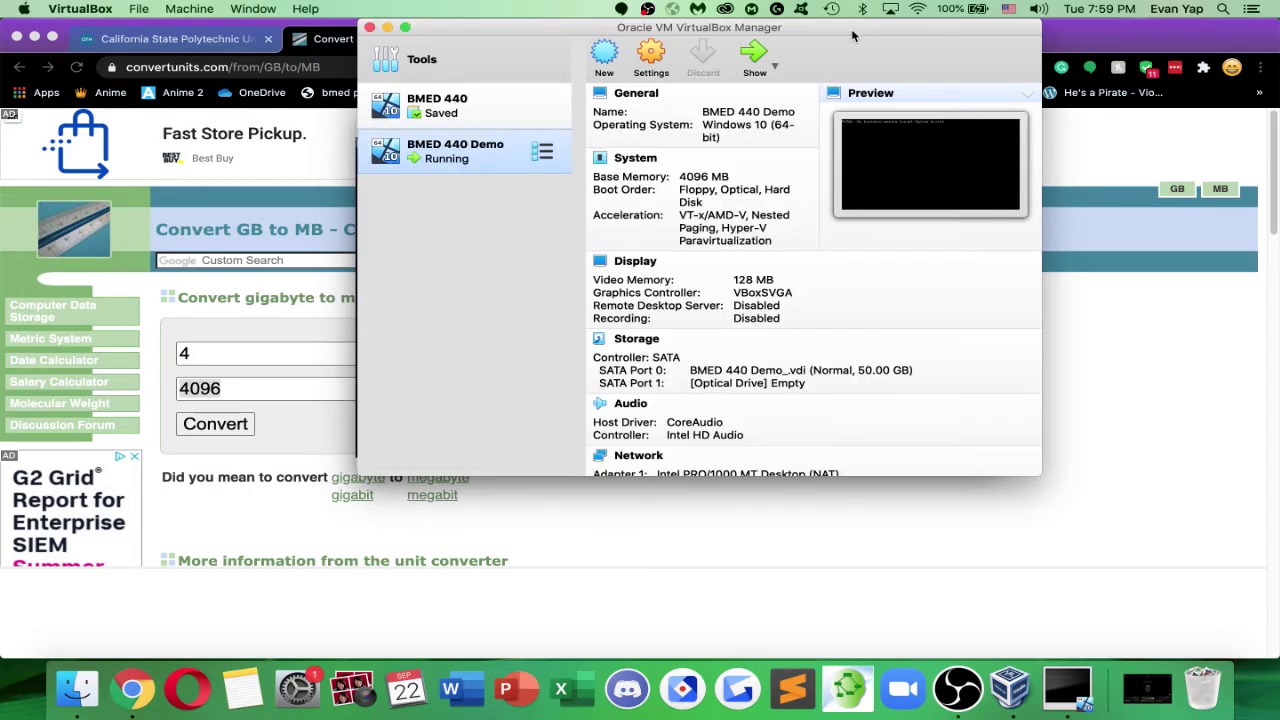
drag(856, 30, 1068, 52)
click(1001, 405)
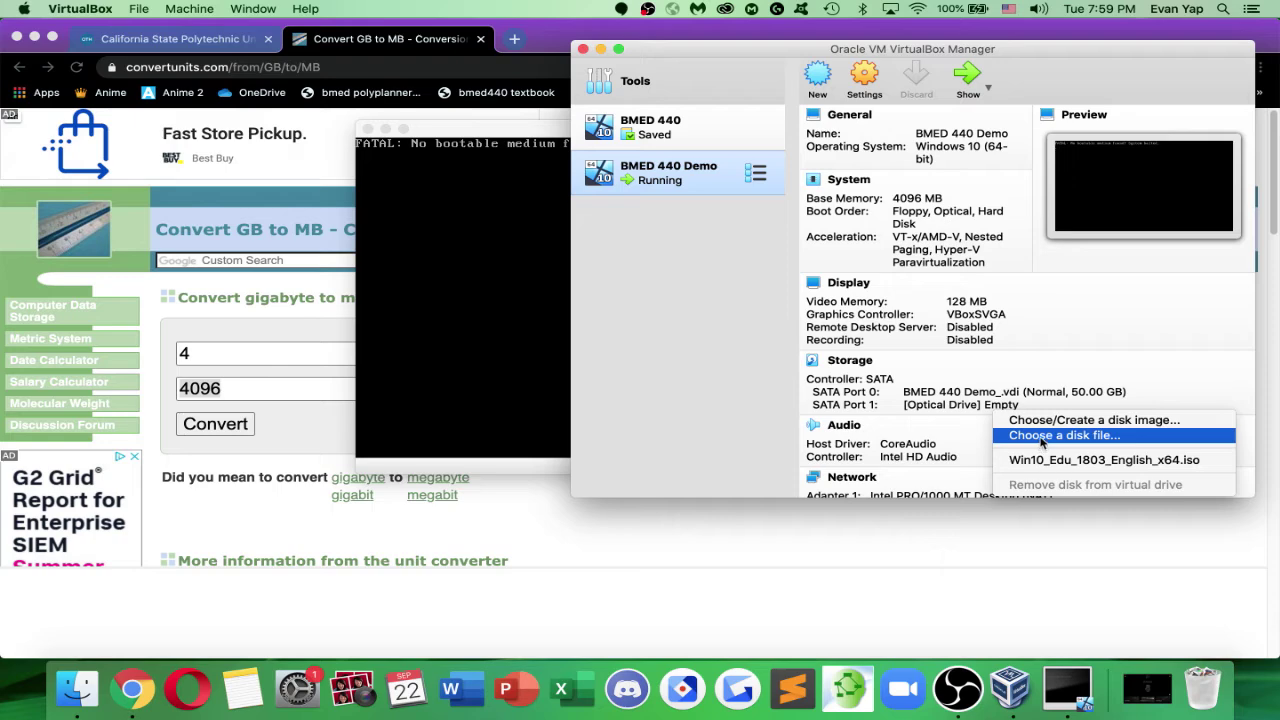
click(1045, 436)
scroll(790, 288, down, 10)
click(812, 346)
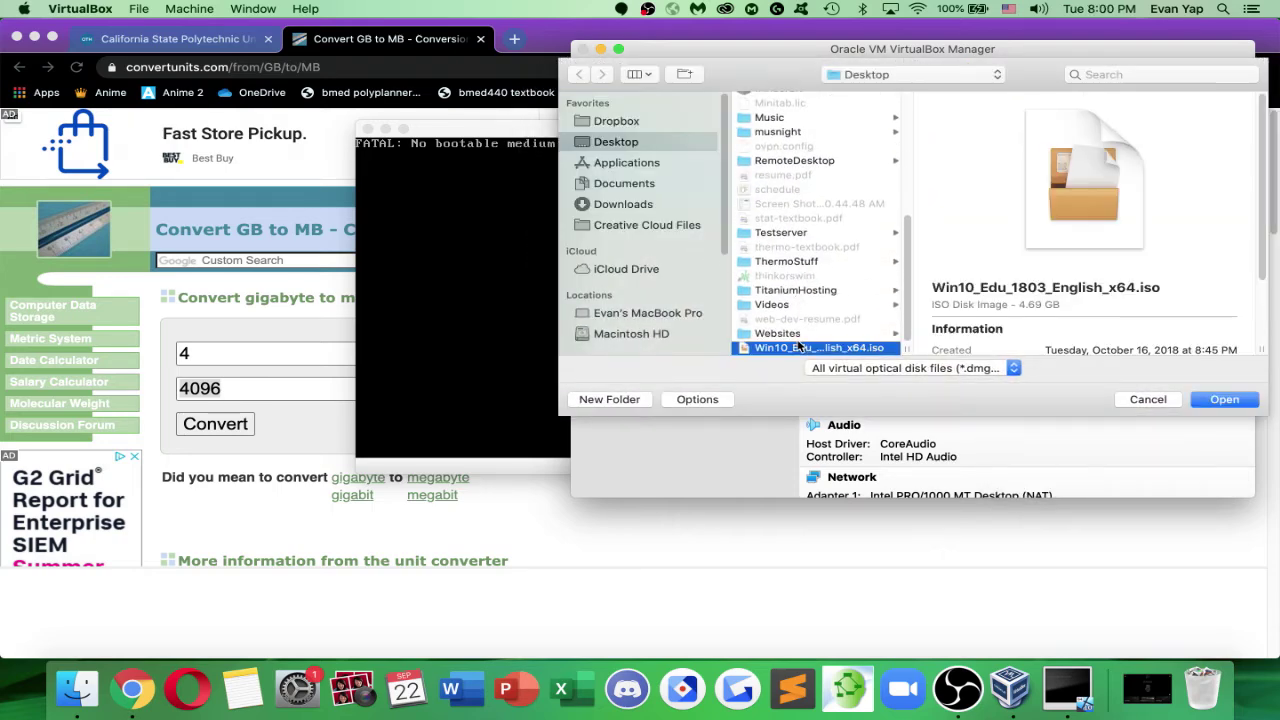
double_click(812, 346)
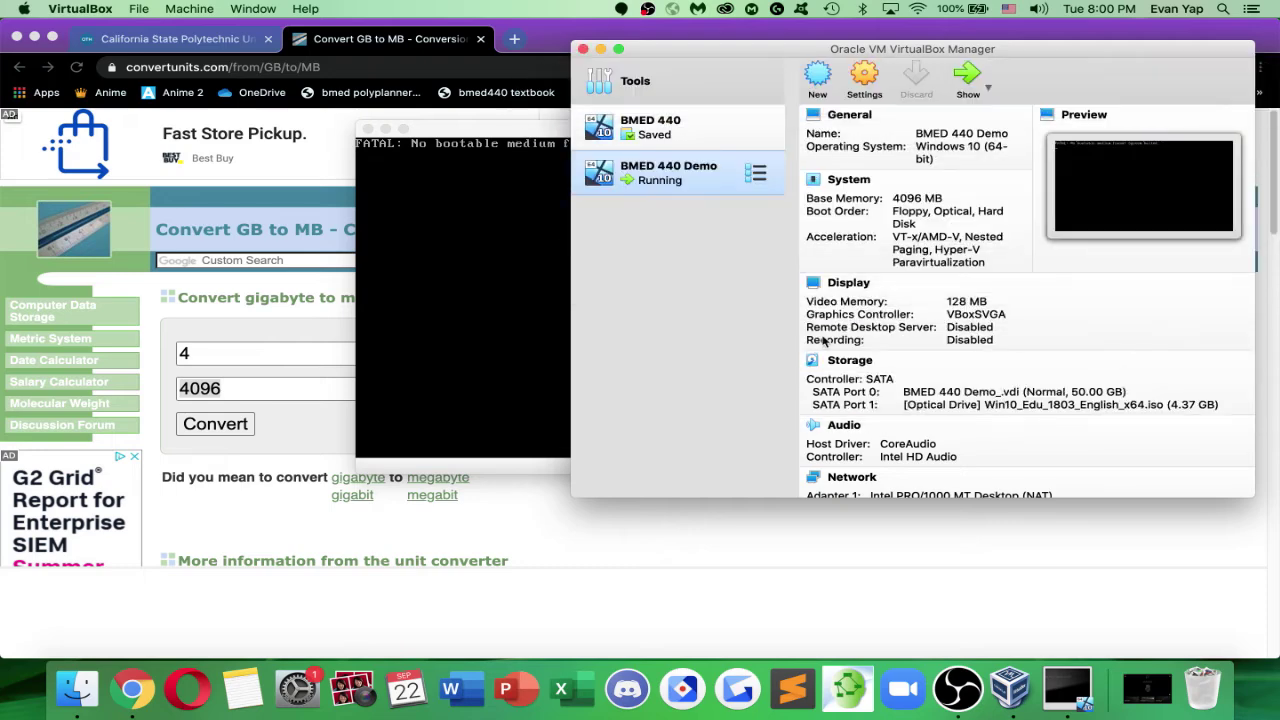
Power off the VM, reattach the Windows 10 ISO to the optical drive, and restart it
click(367, 129)
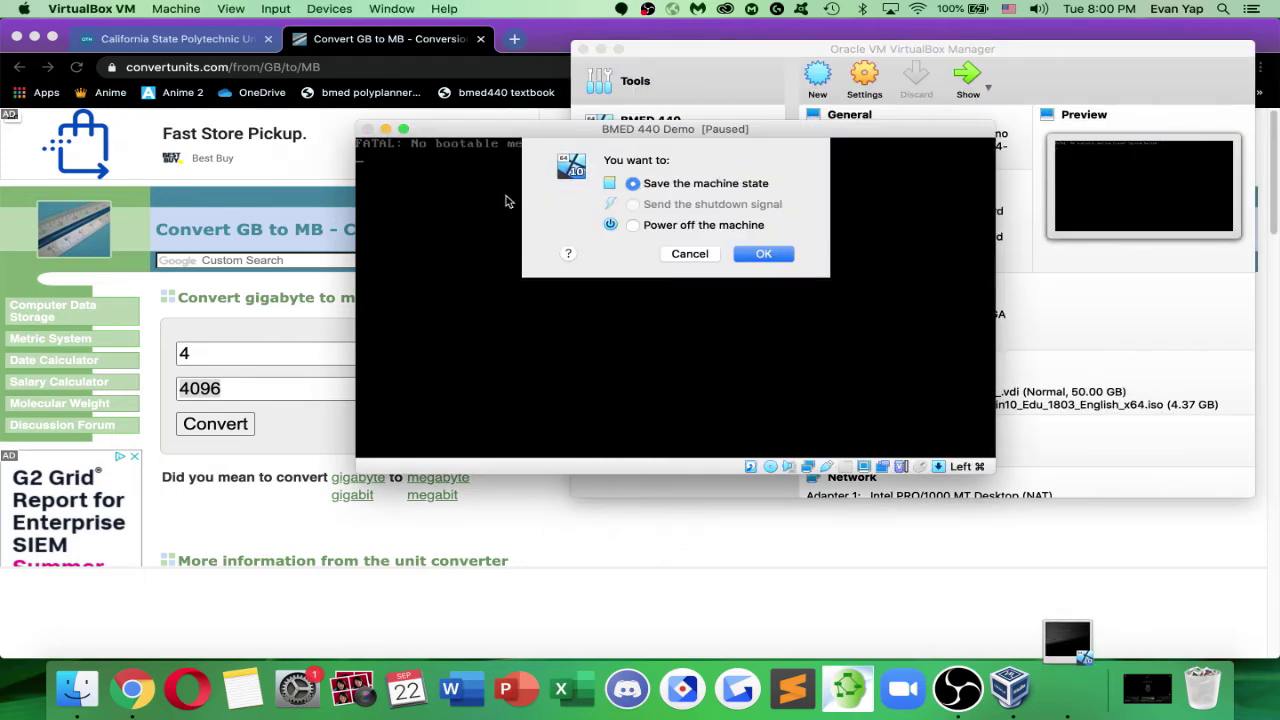
click(678, 226)
click(763, 254)
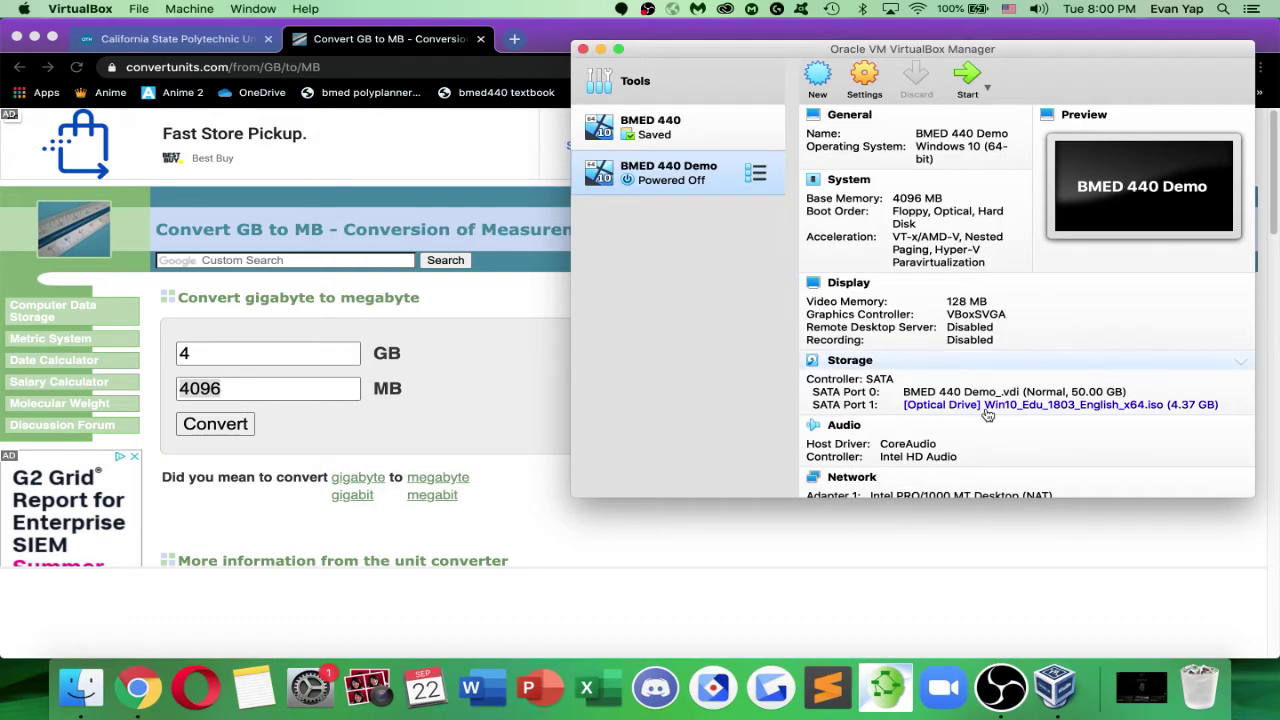
scroll(1003, 381, down, 4)
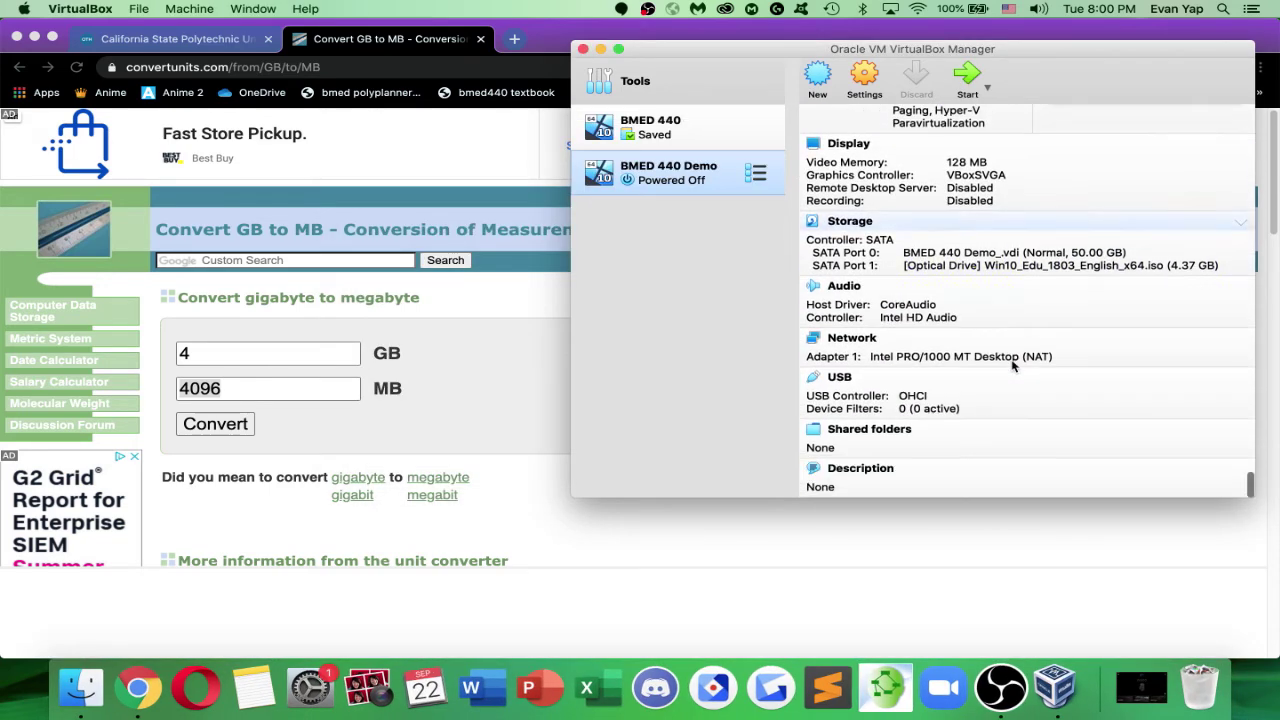
click(962, 267)
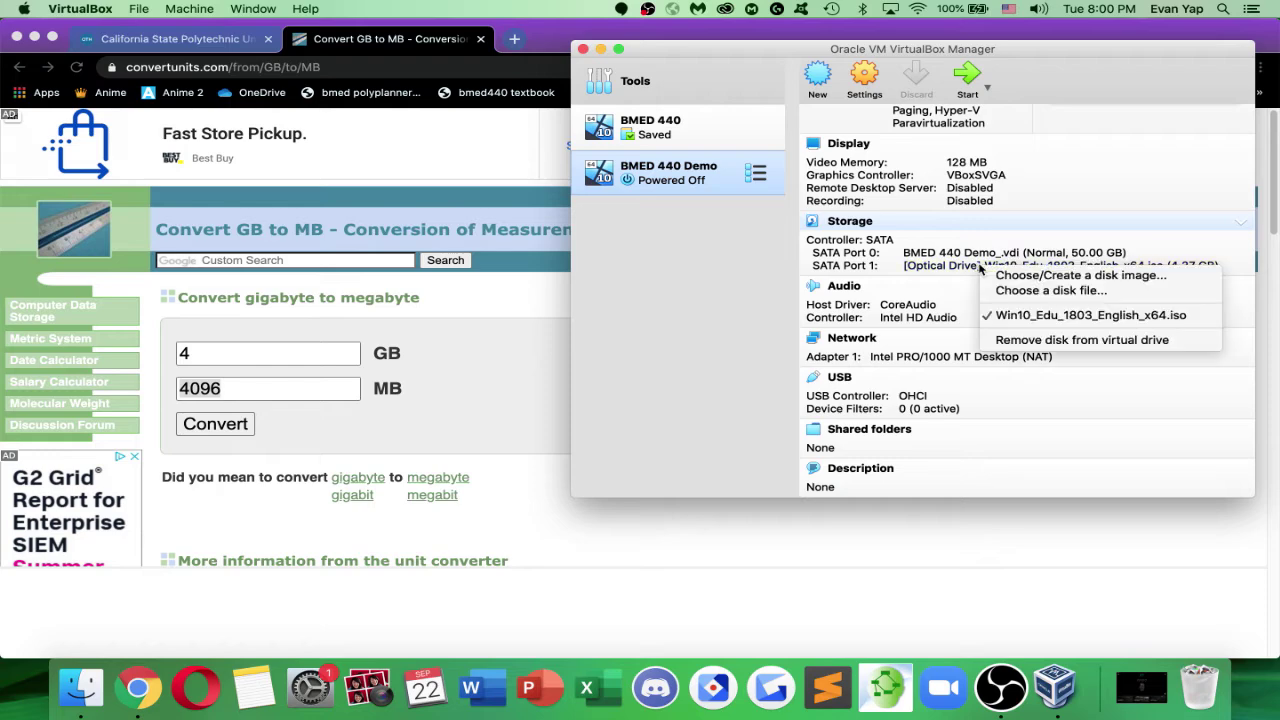
click(1018, 291)
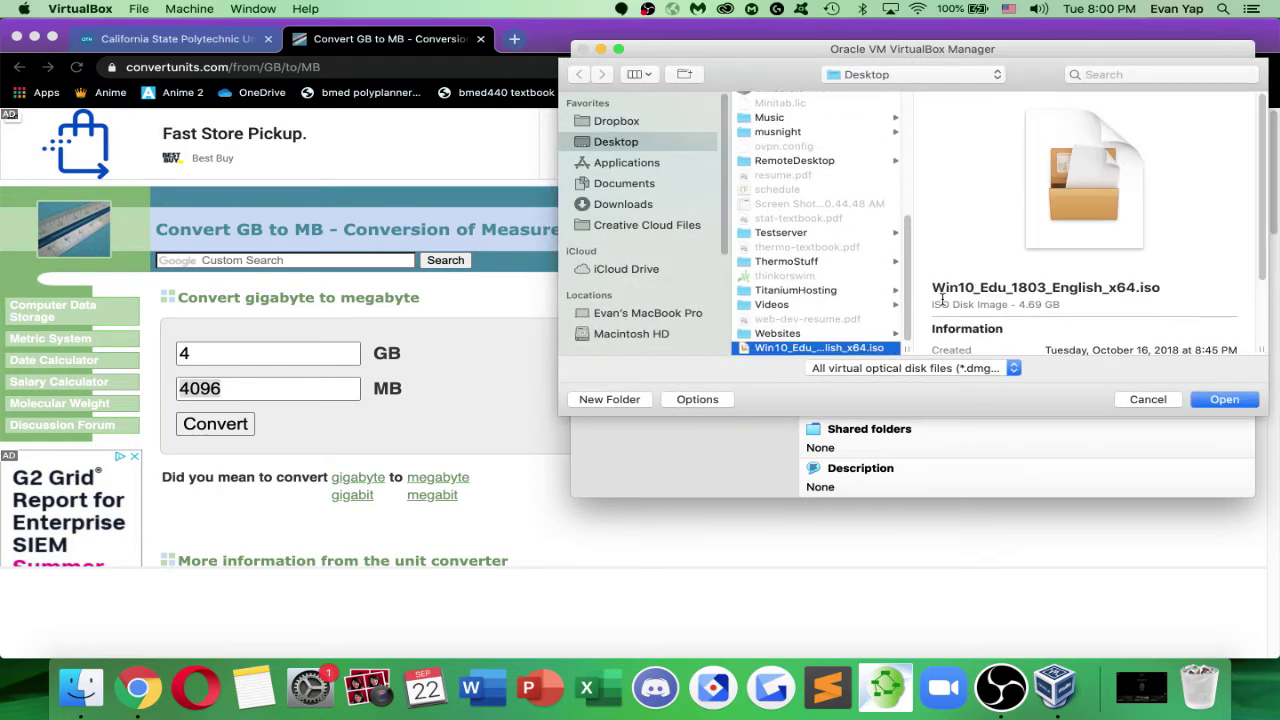
click(1225, 400)
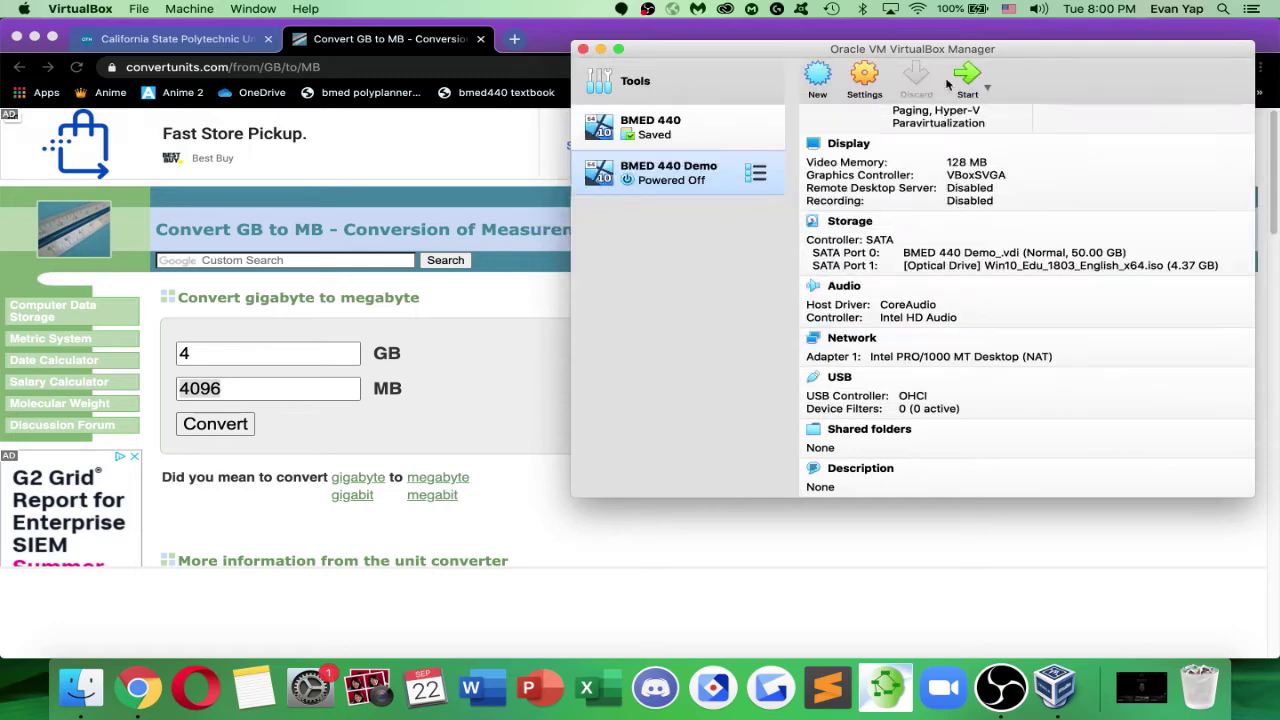
click(966, 77)
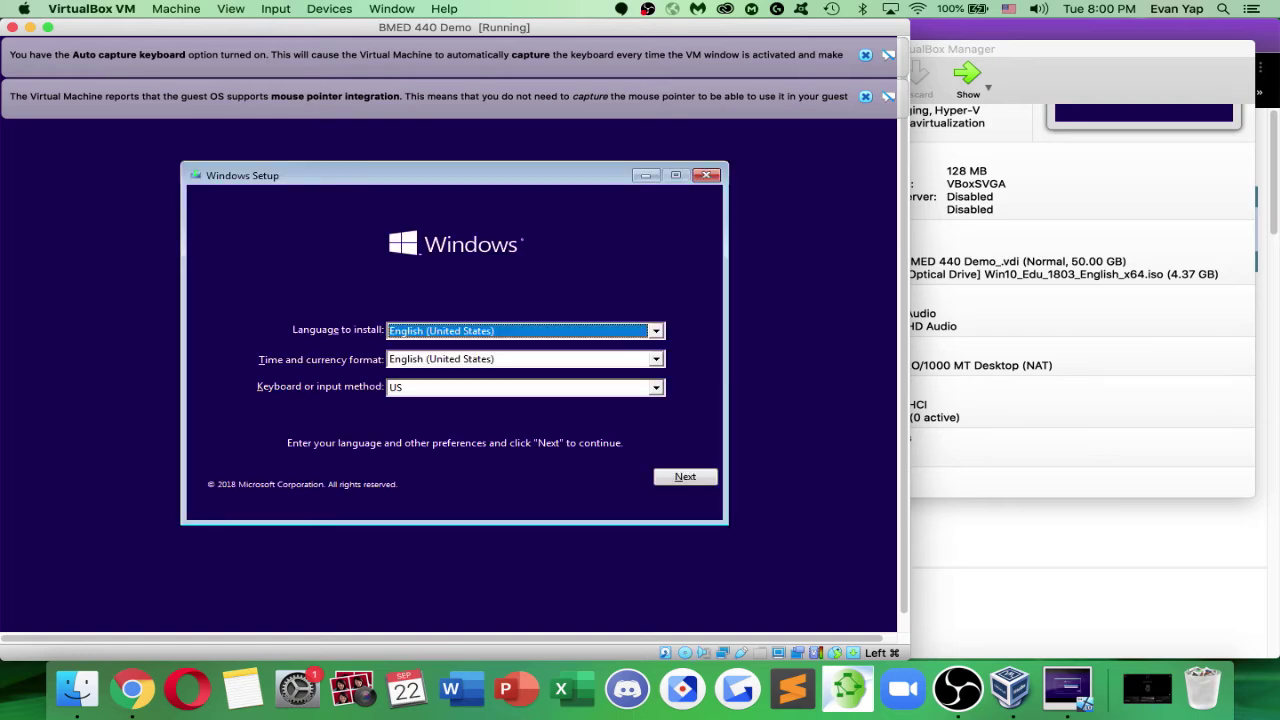
Start Windows Setup with default language settings and no product key, confirming the edition
click(672, 477)
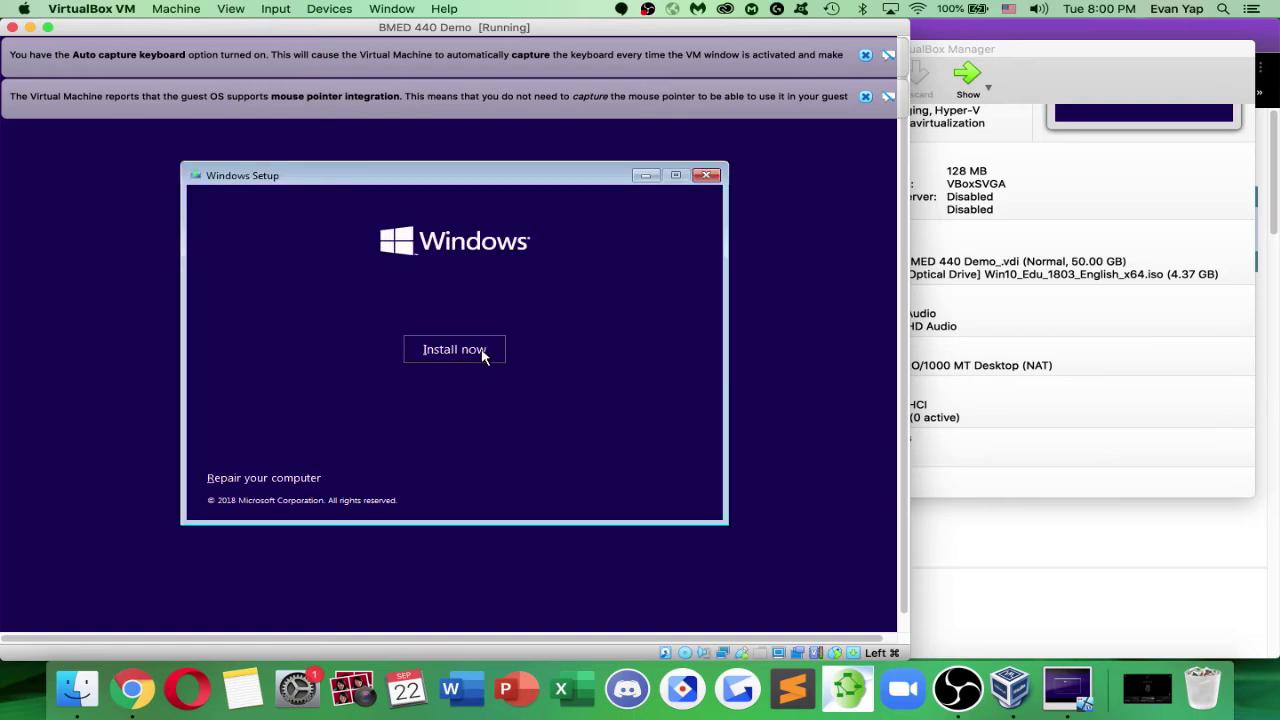
click(486, 354)
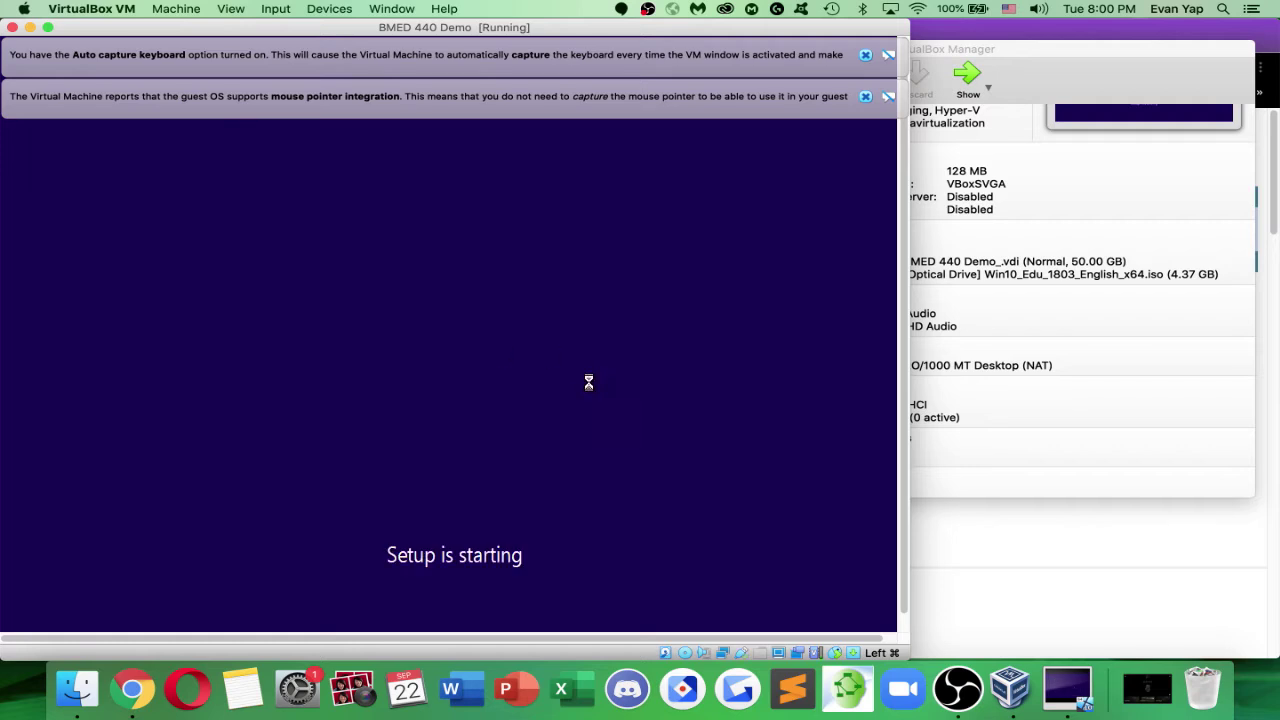
click(865, 96)
click(865, 56)
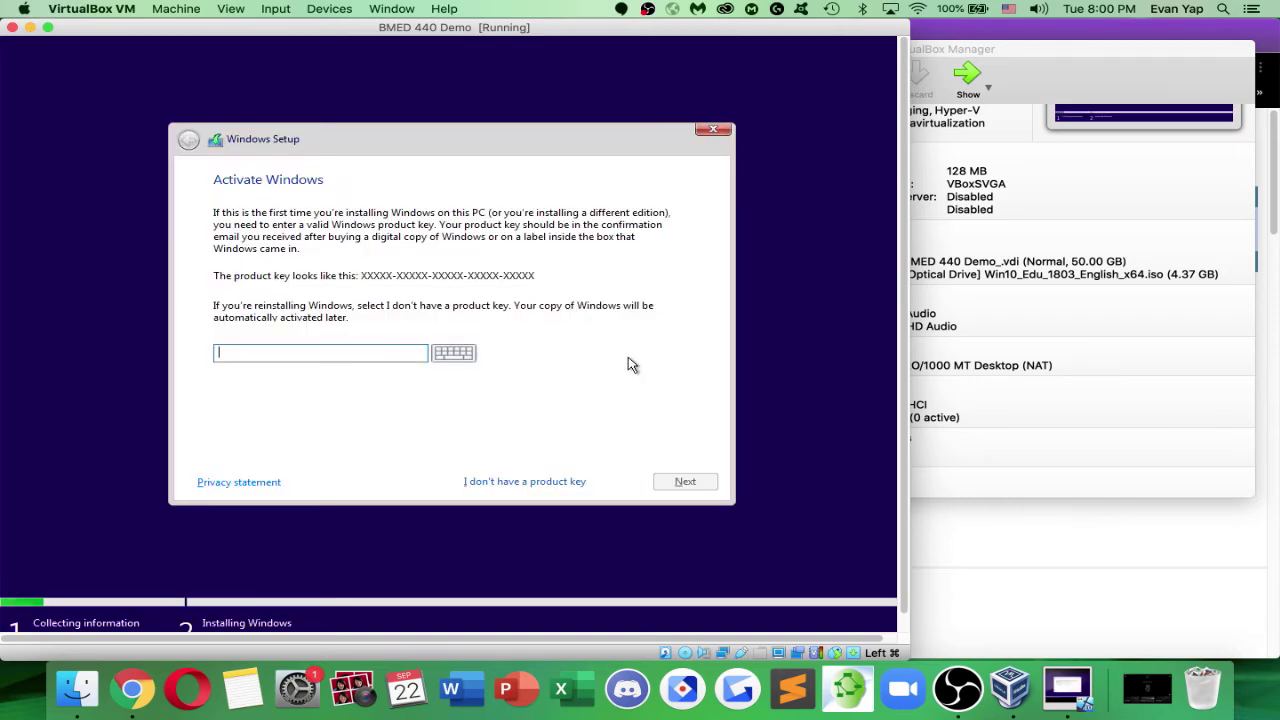
click(524, 482)
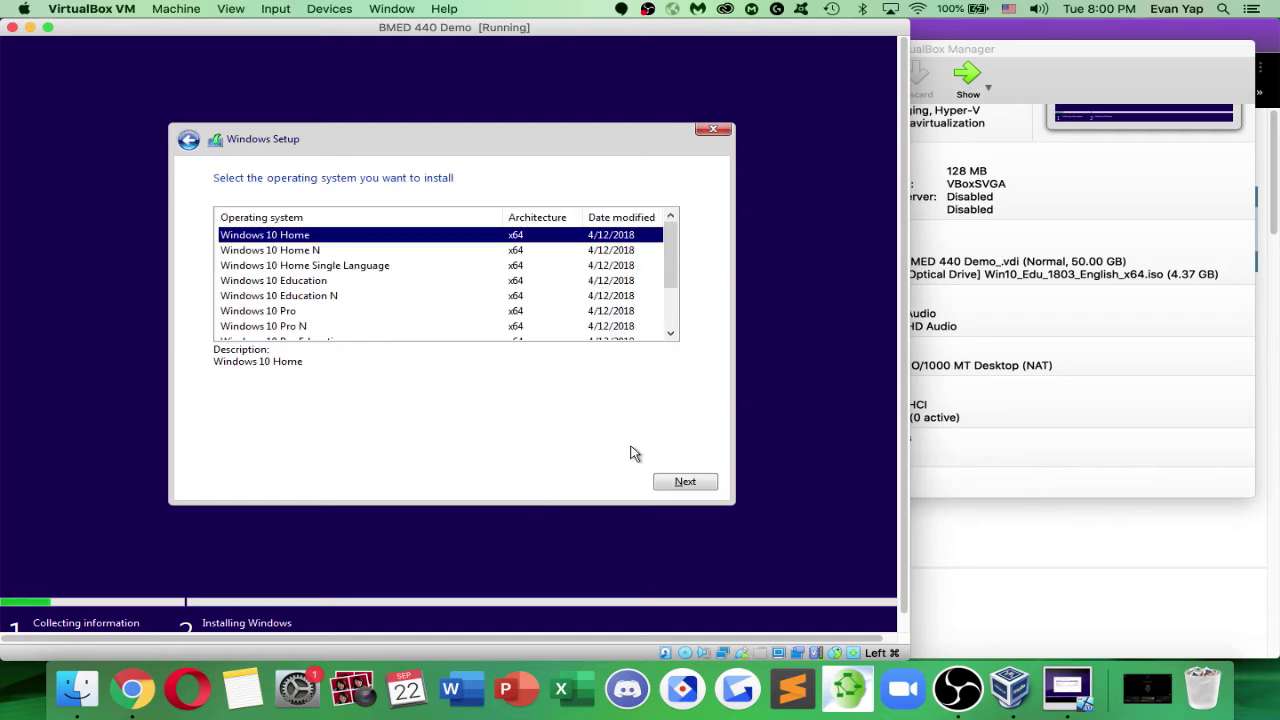
click(672, 482)
Accept the license and custom-install Windows onto Drive 0 Unallocated Space
click(251, 448)
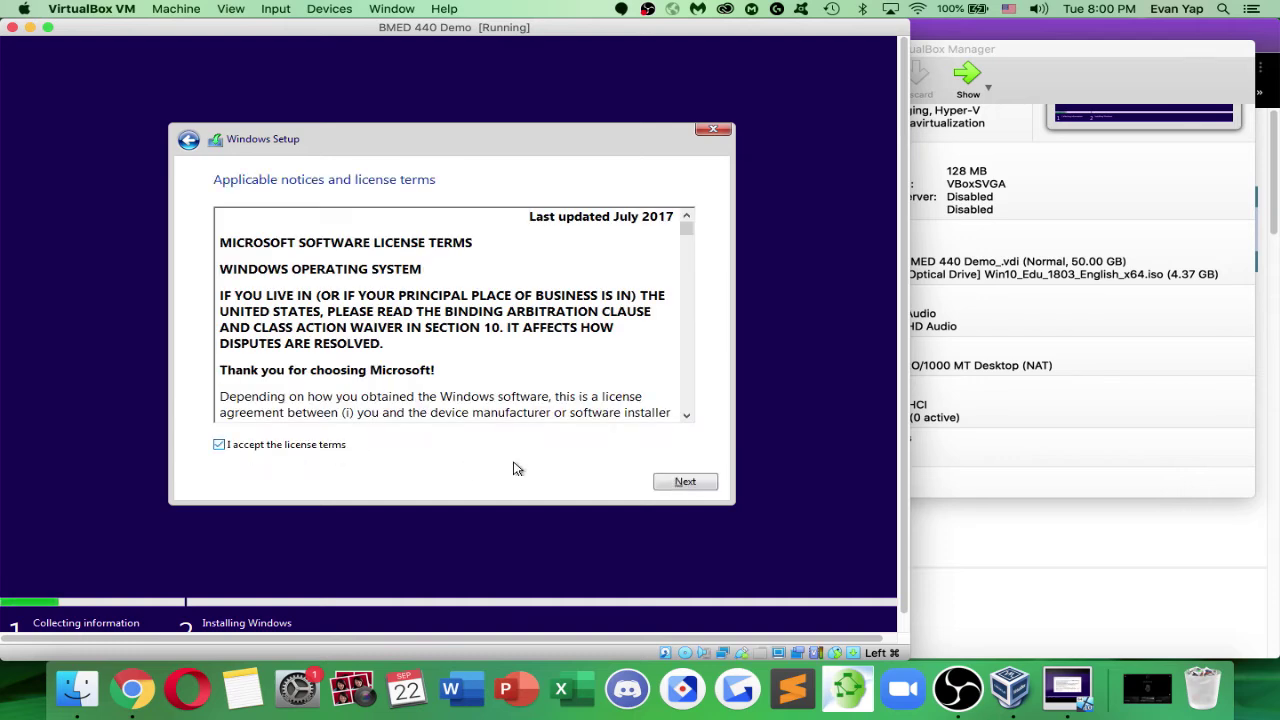
click(683, 483)
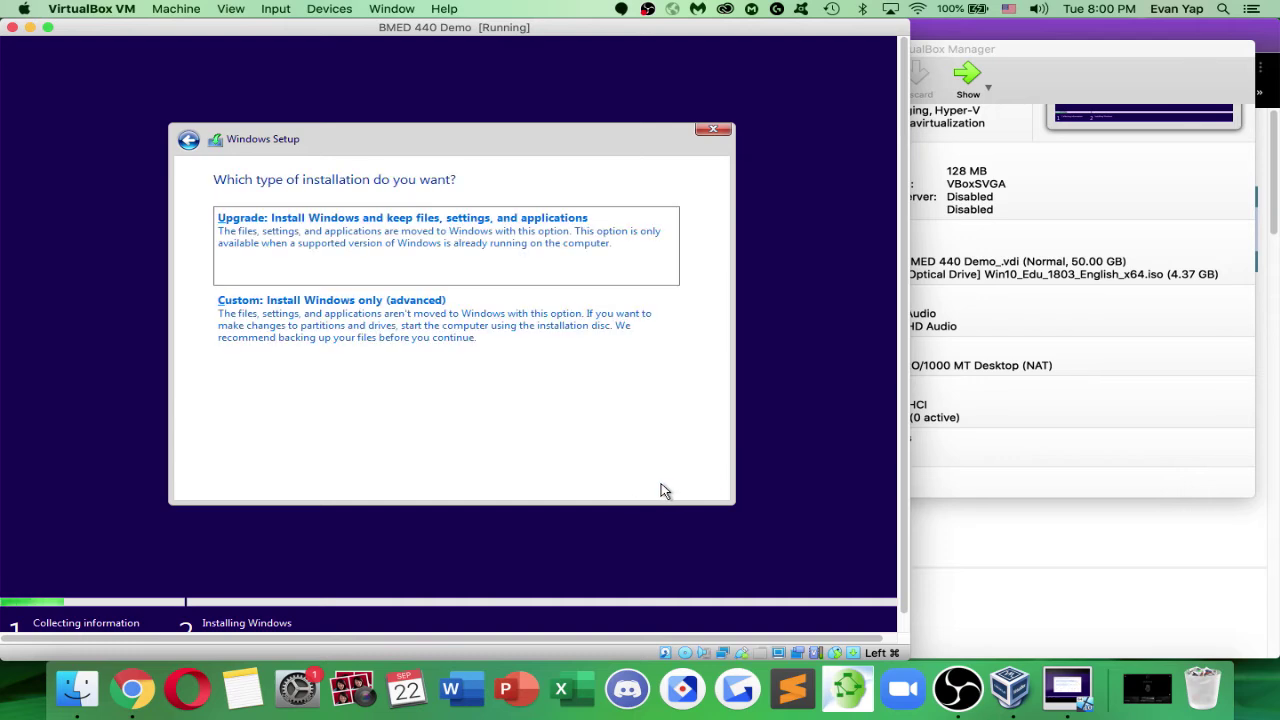
click(415, 318)
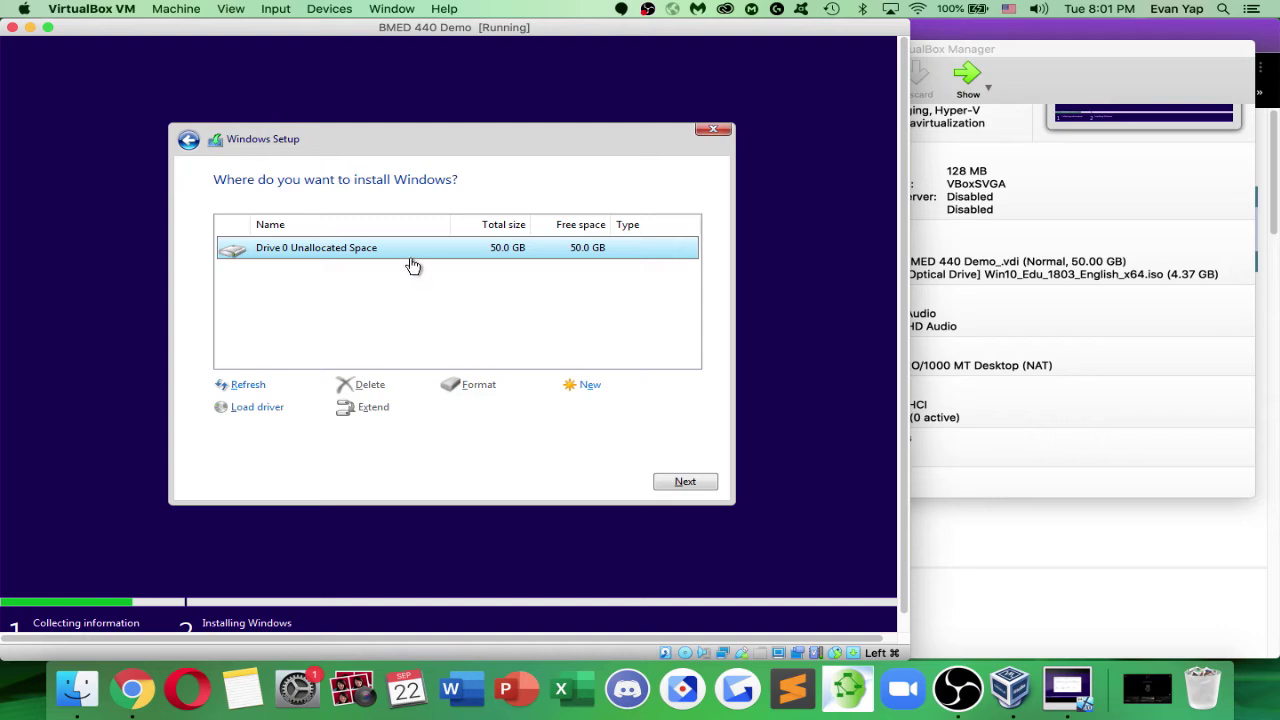
click(679, 485)
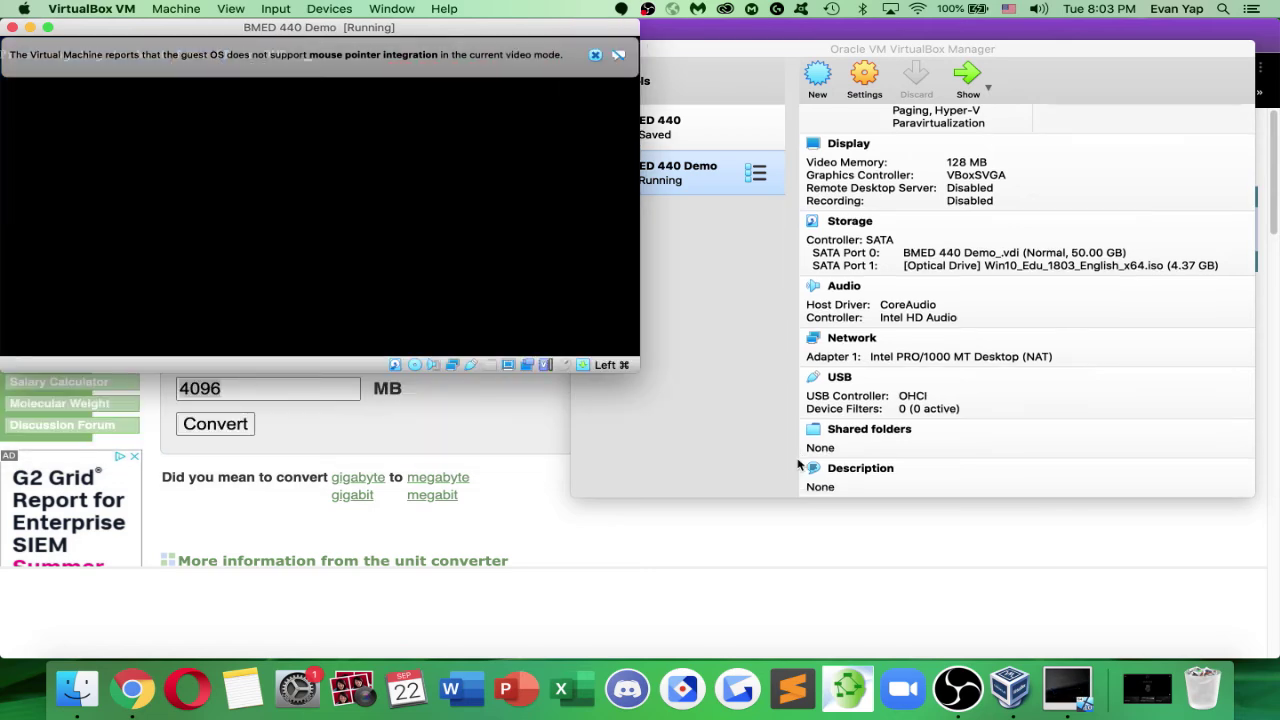
Dismiss the pointer integration notice and continue past the boot-from-CD/DVD prompt
click(595, 55)
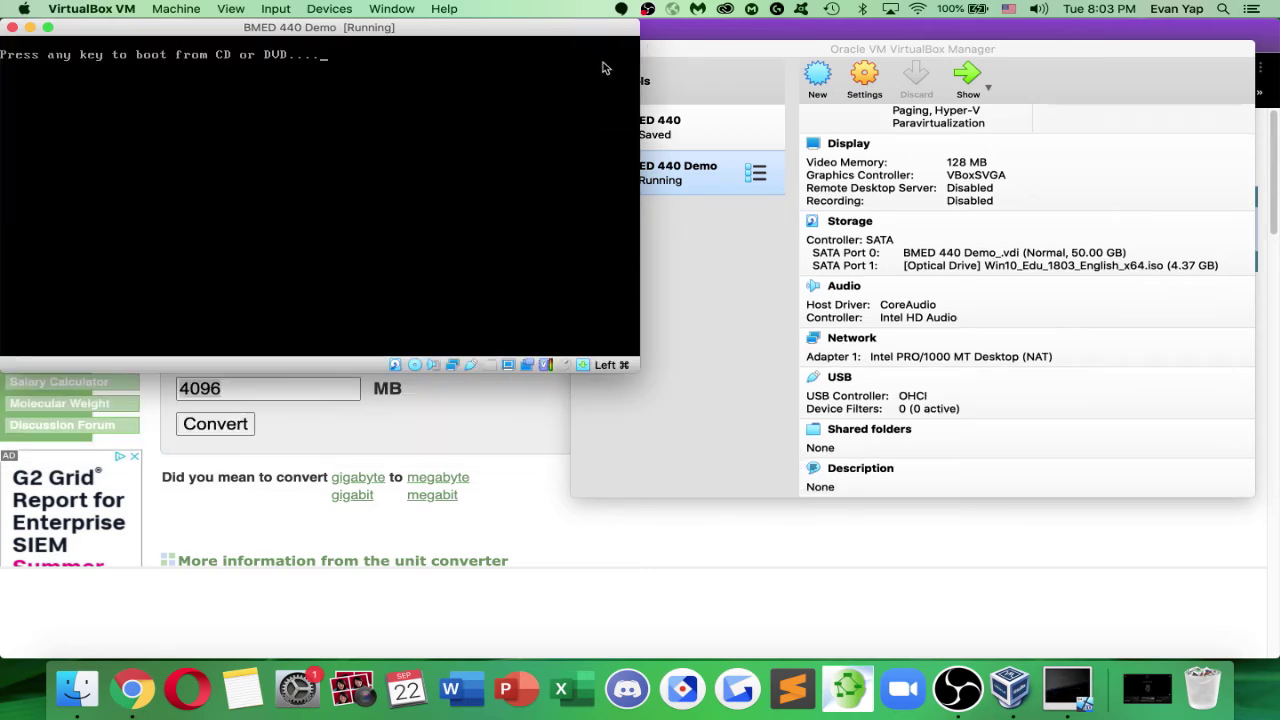
key(Return)
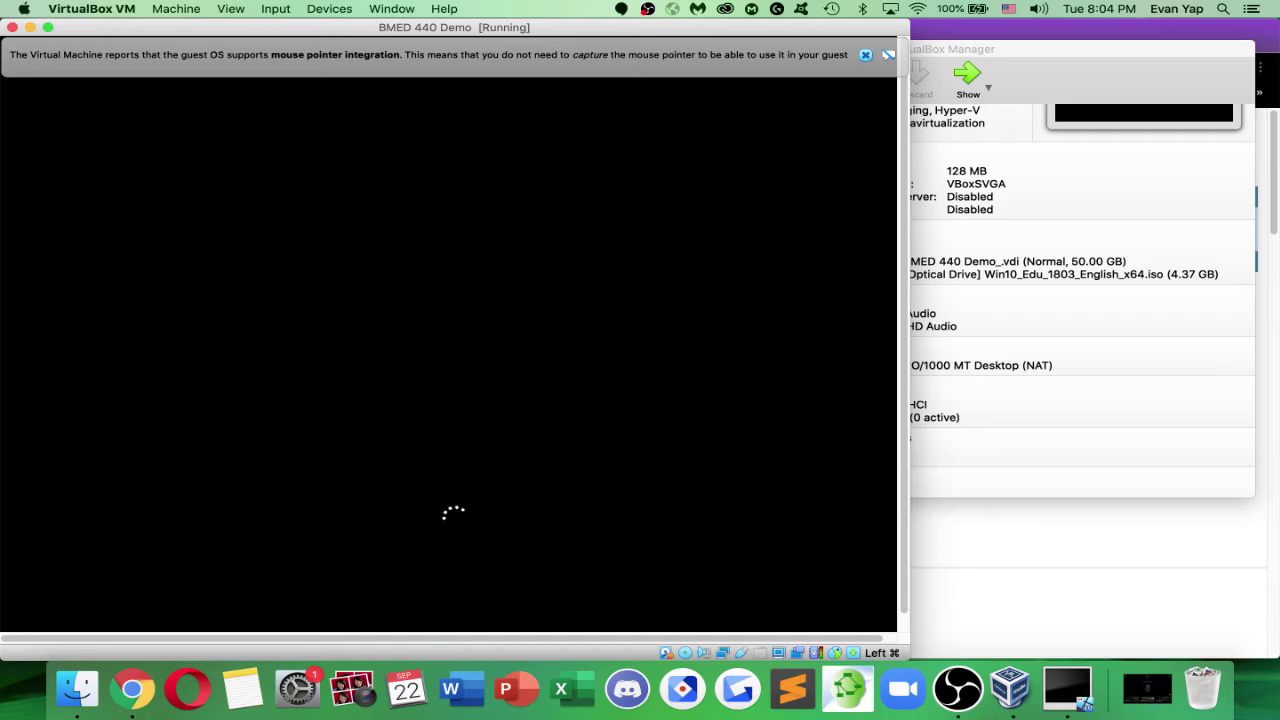
Dismiss the pointer notice, wait out Windows' 'Getting ready' screen, and bring VirtualBox Manager forward
click(866, 54)
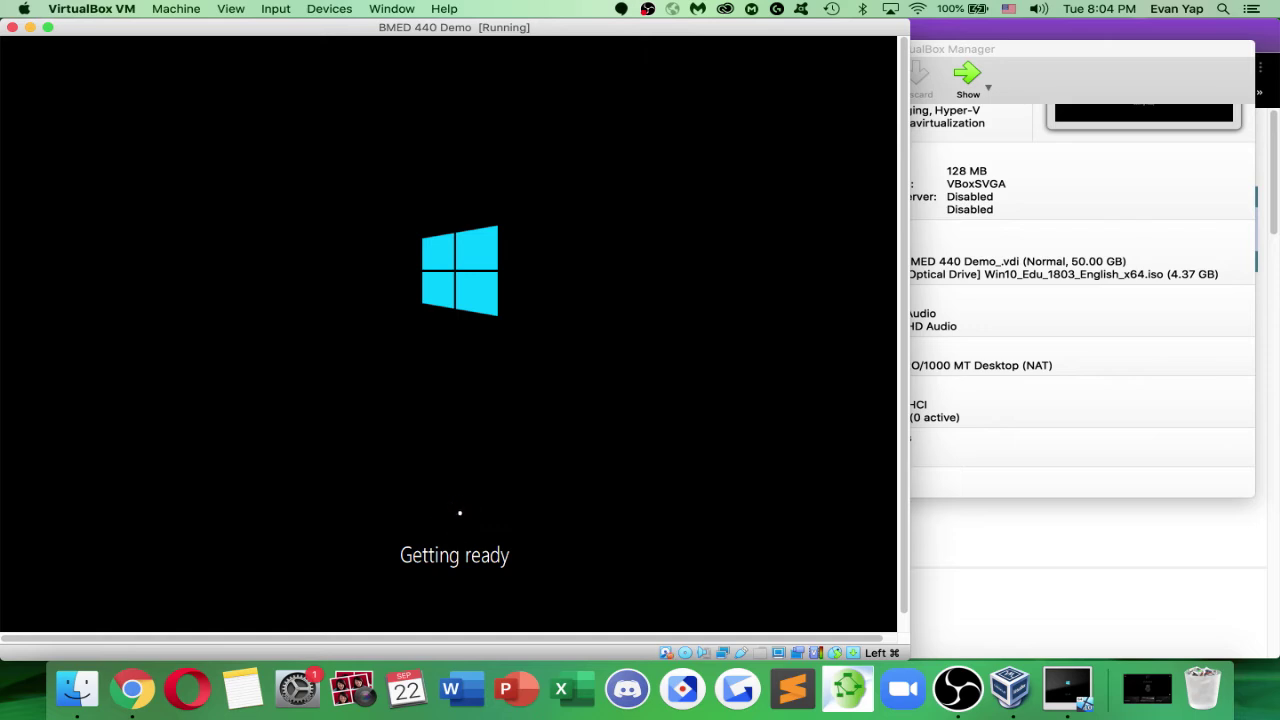
click(1091, 316)
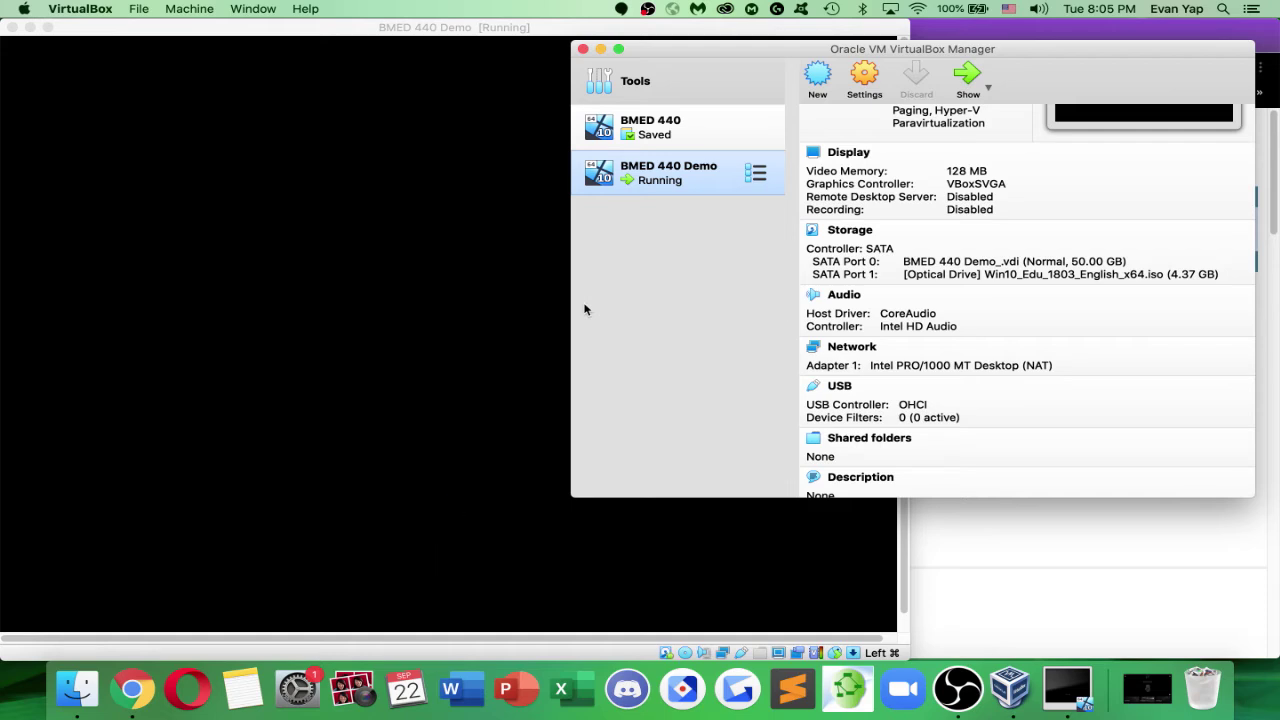
Bring the BMED 440 Demo VM forward and fit its window to the guest display
click(502, 361)
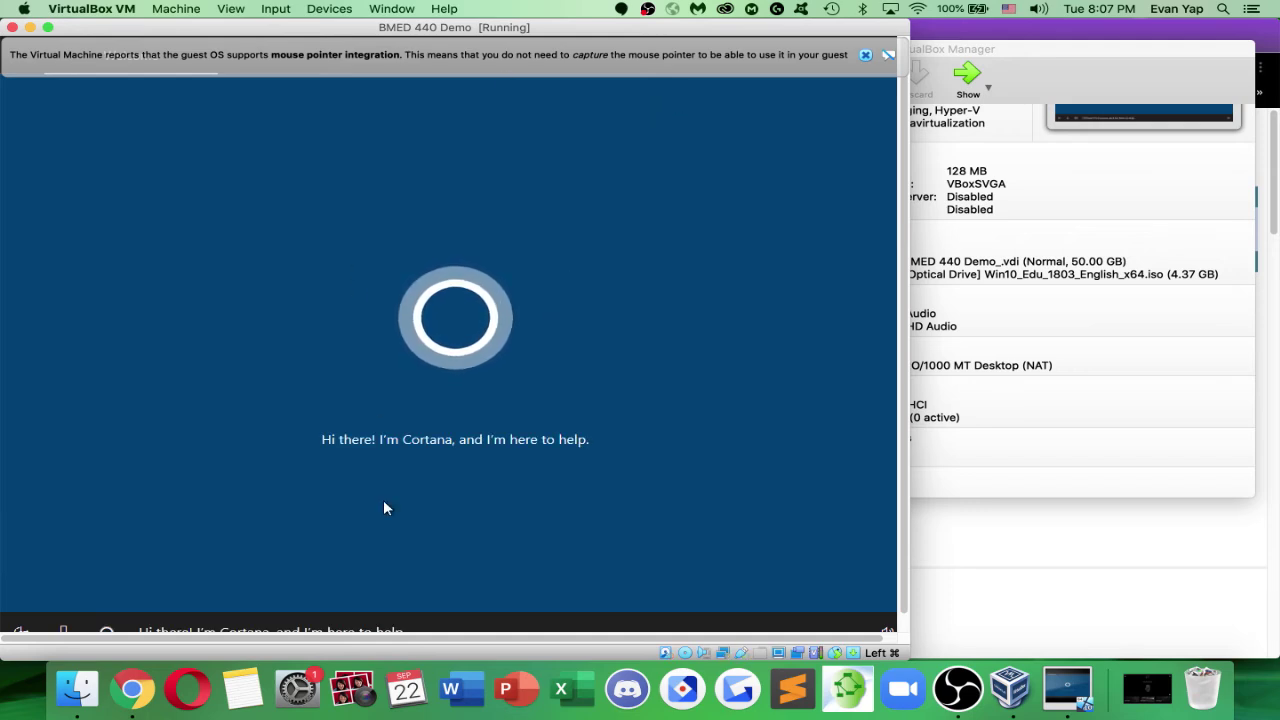
click(231, 8)
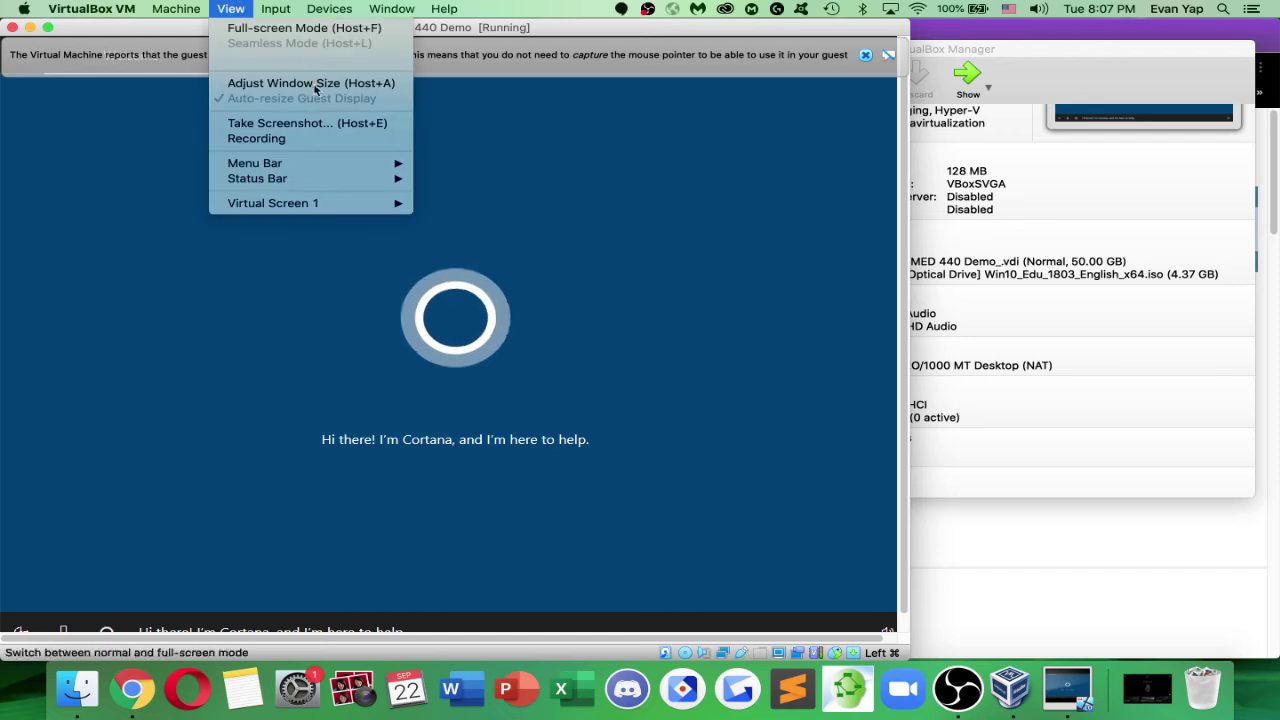
click(311, 83)
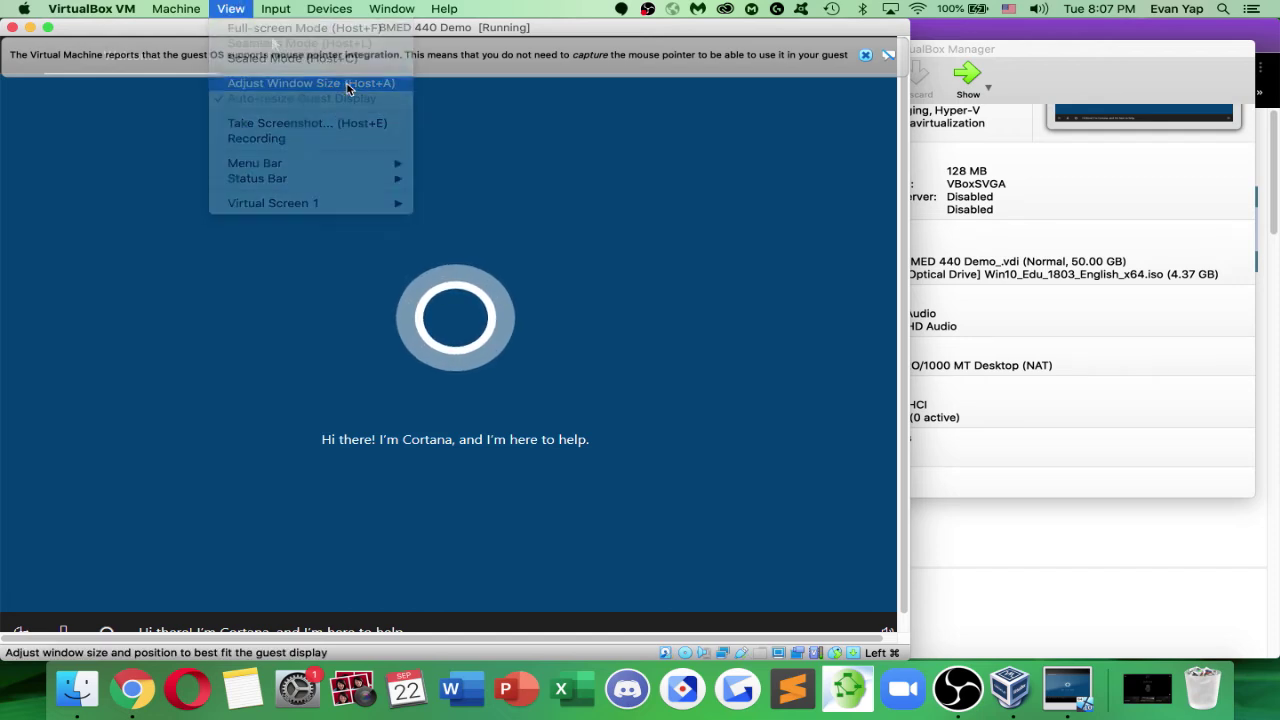
Set Virtual Screen 1 to 100% unscaled output and drag the VM window larger
click(231, 8)
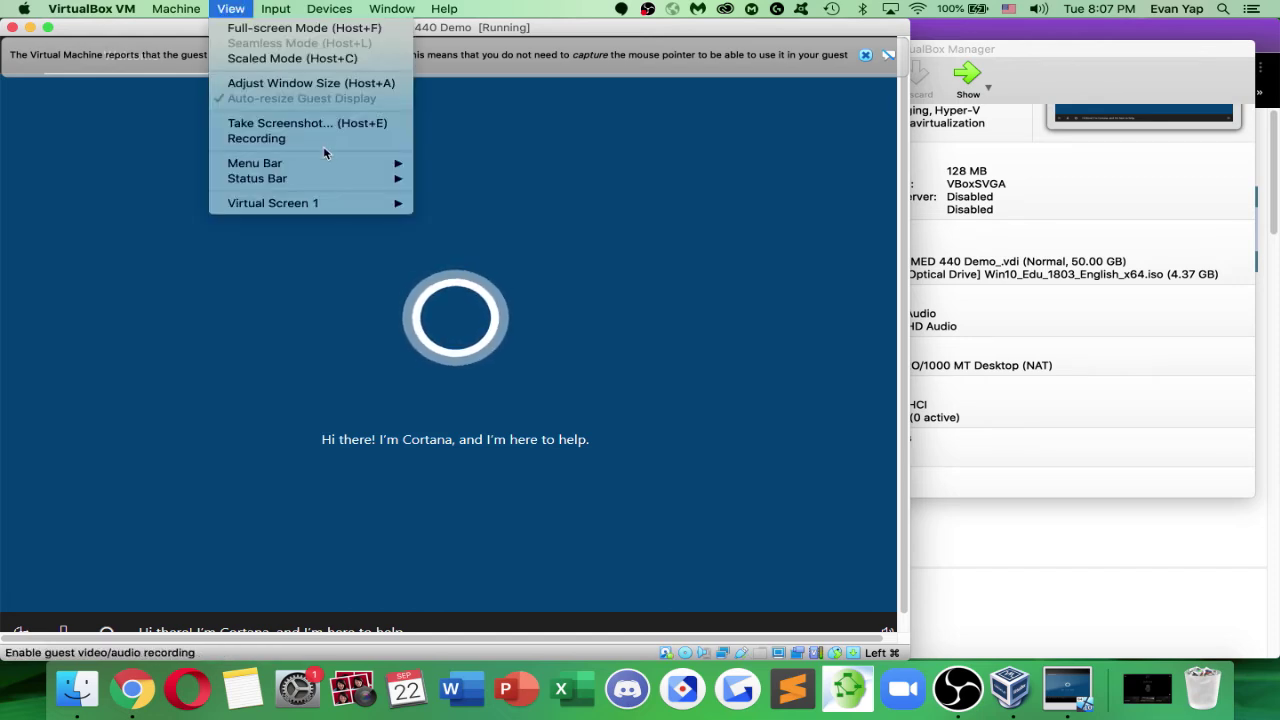
mouse_move(348, 204)
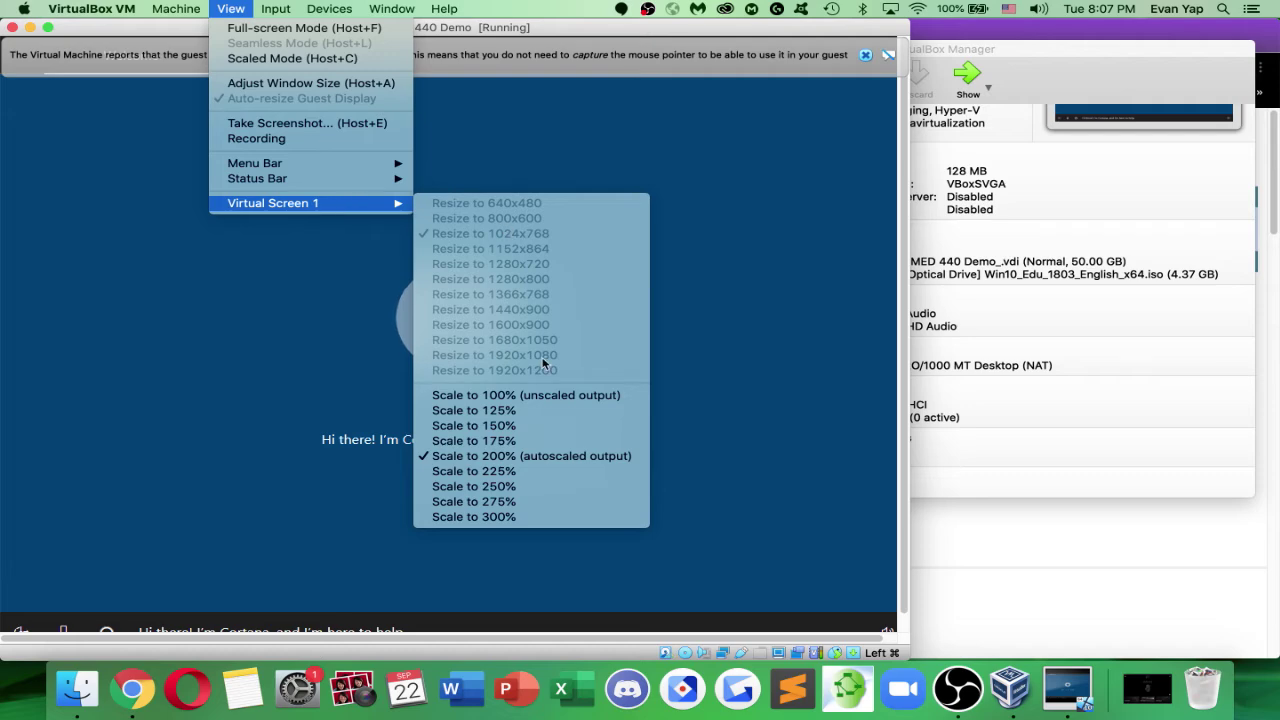
click(563, 397)
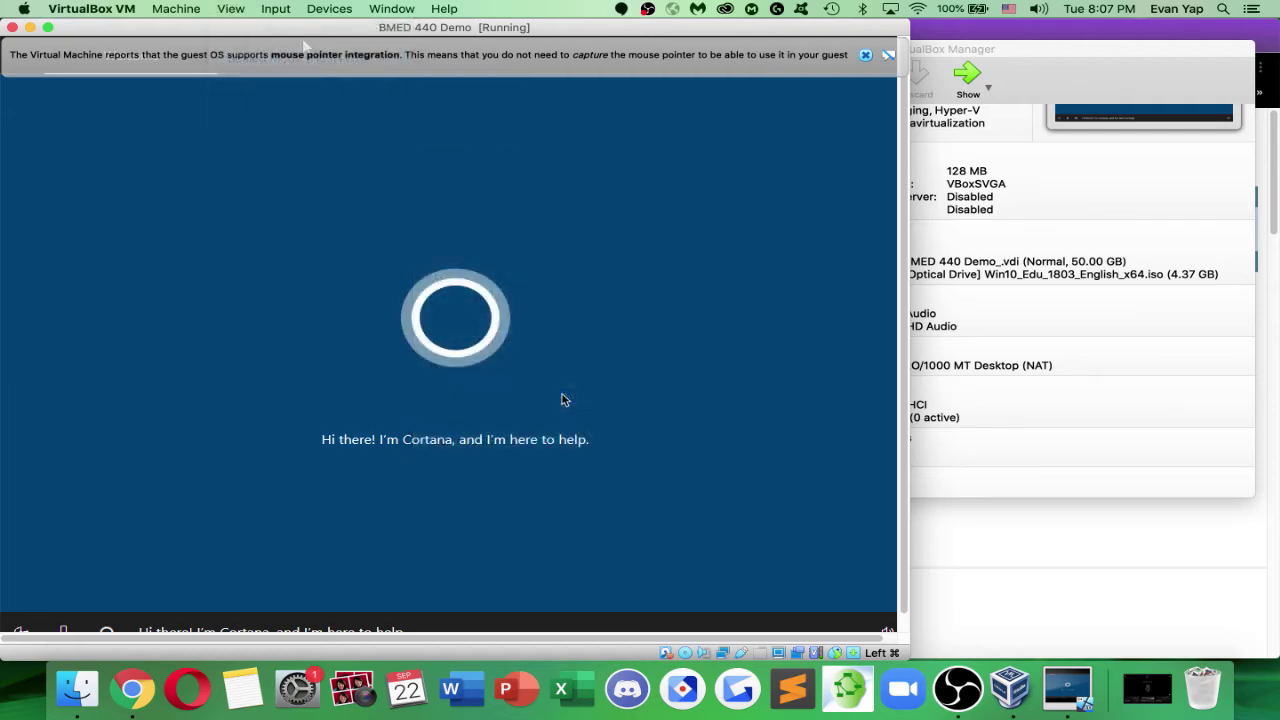
drag(453, 358, 845, 514)
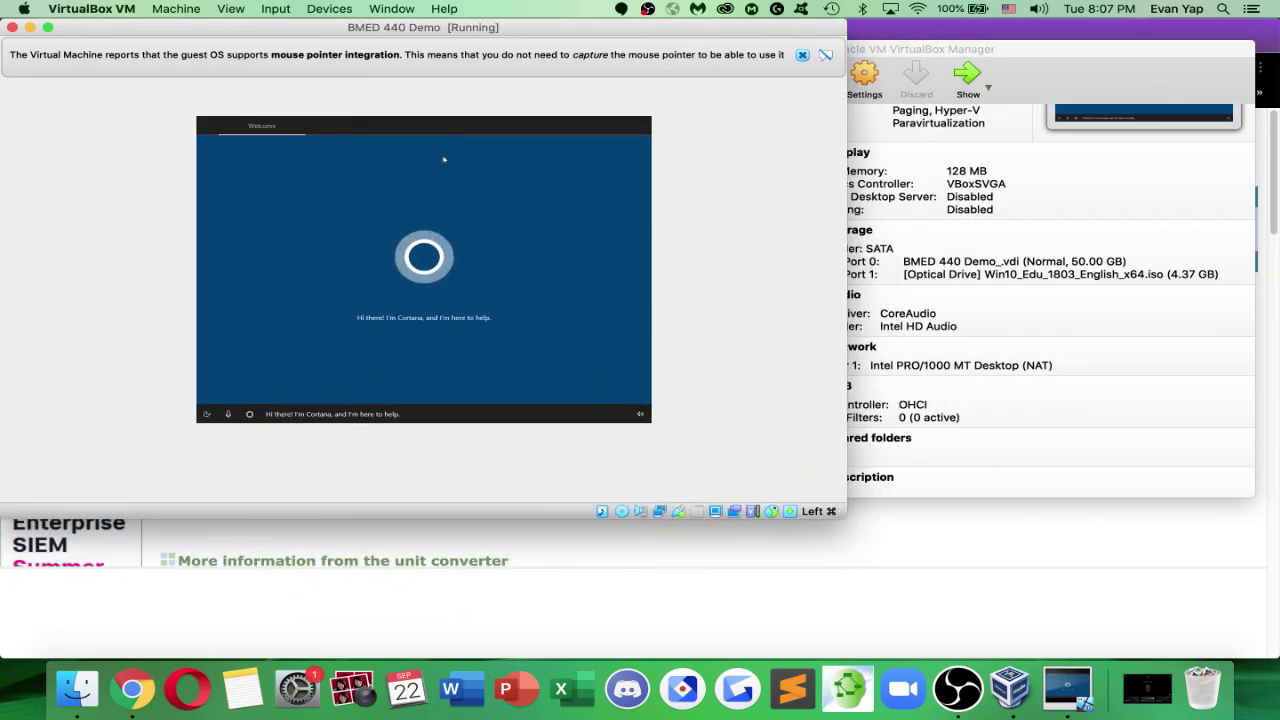
Switch the BMED 440 Demo VM to Scaled Mode and zoom its window to fill the screen
click(234, 9)
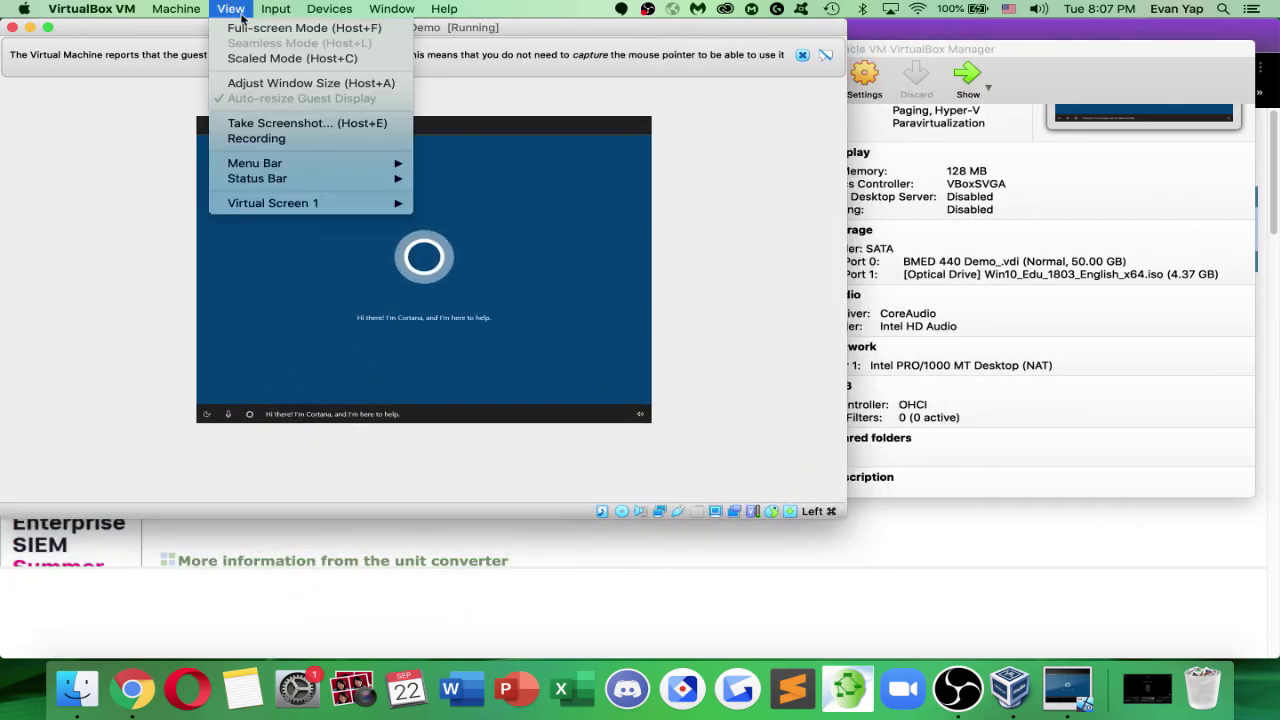
click(274, 59)
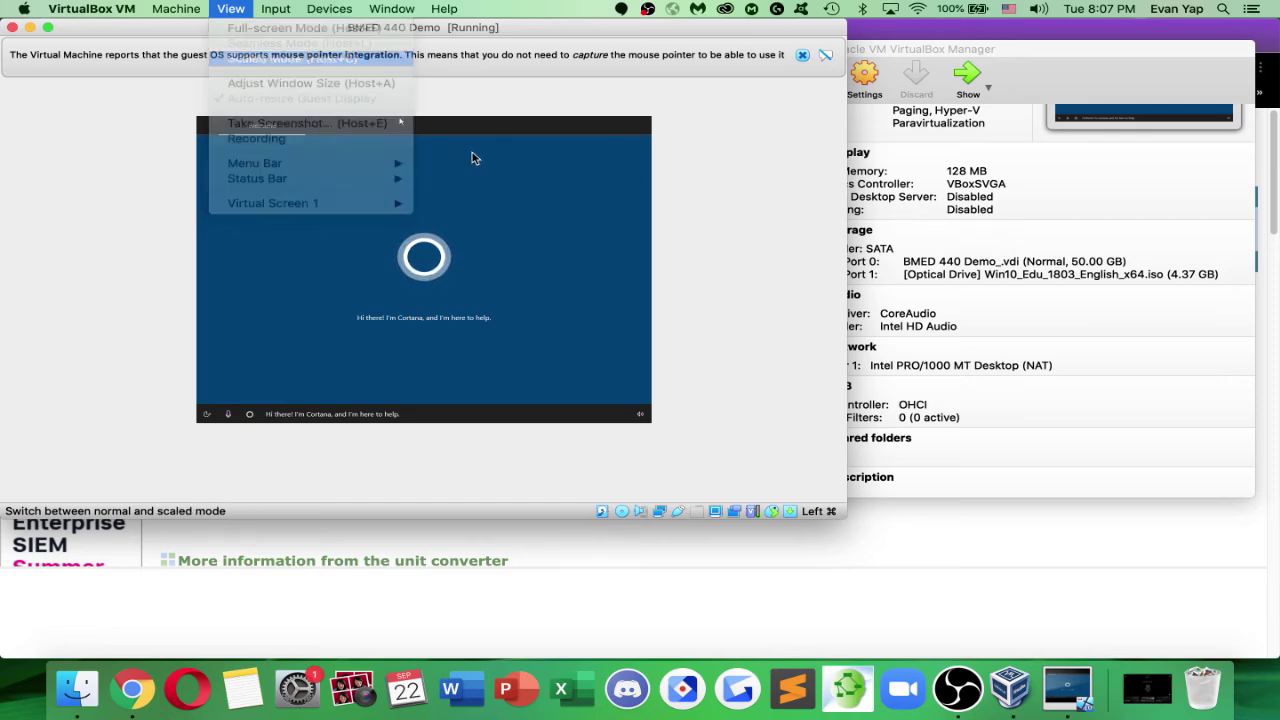
click(460, 209)
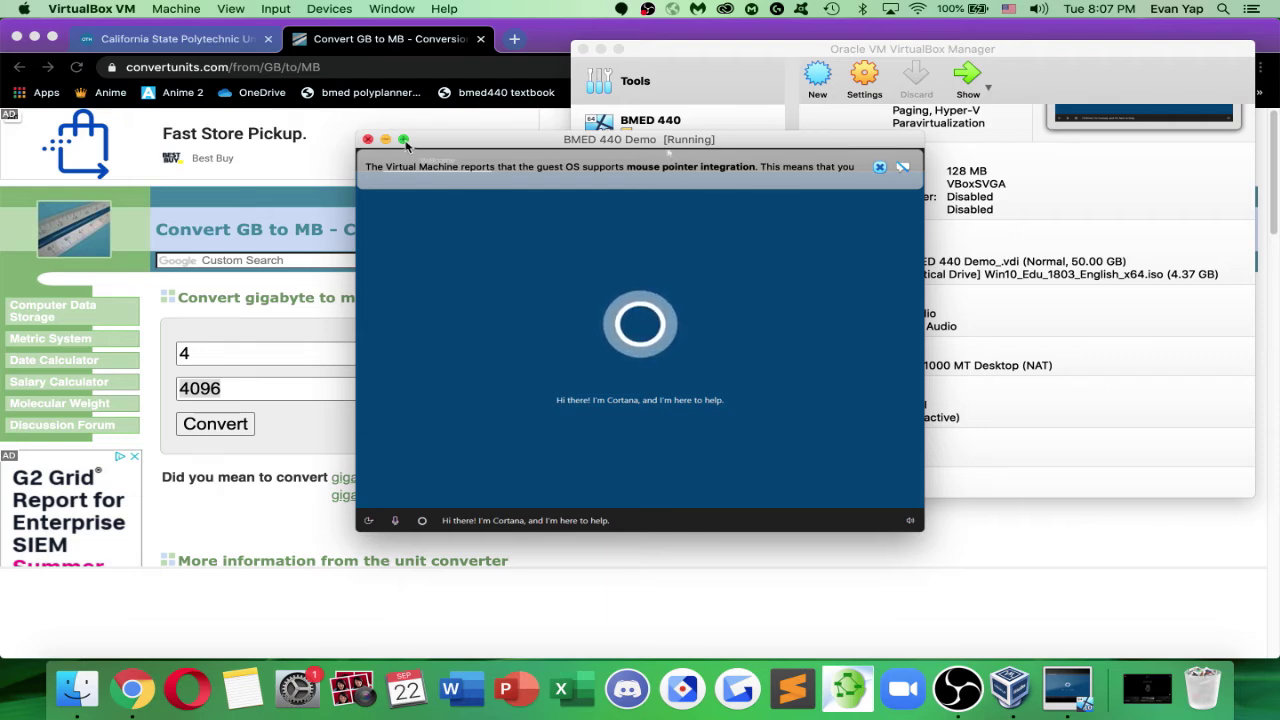
click(405, 145)
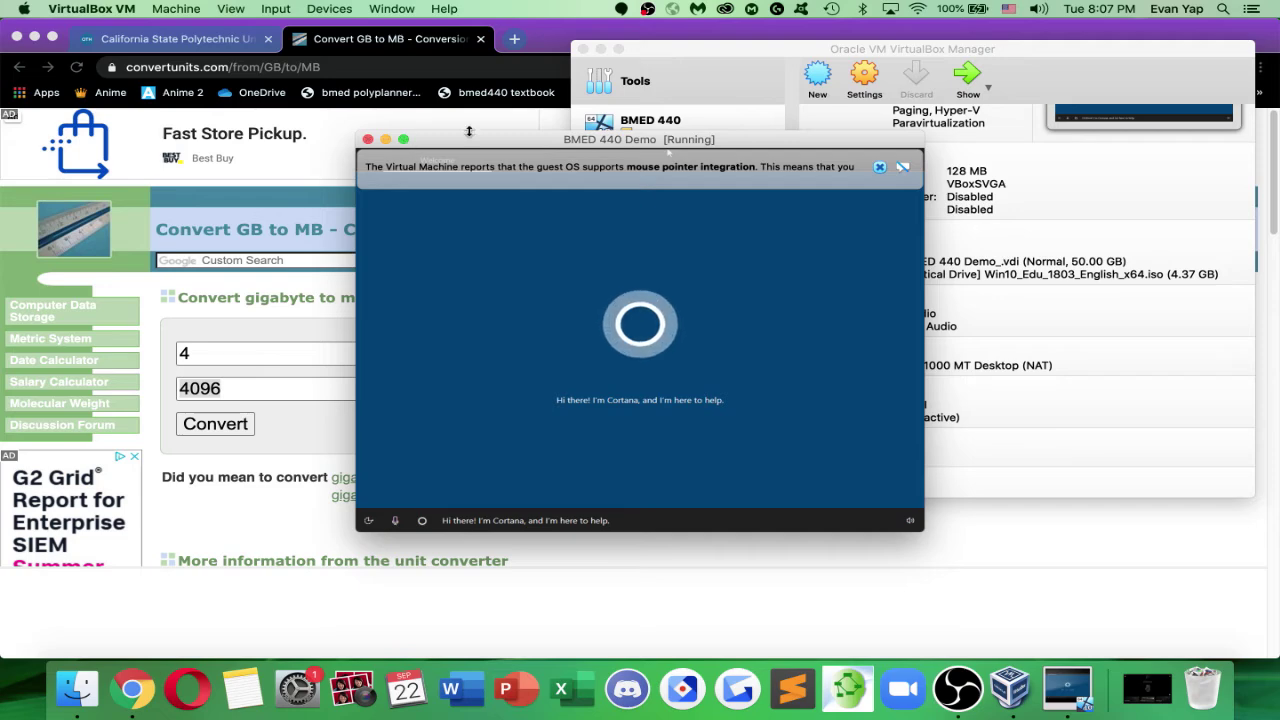
click(404, 146)
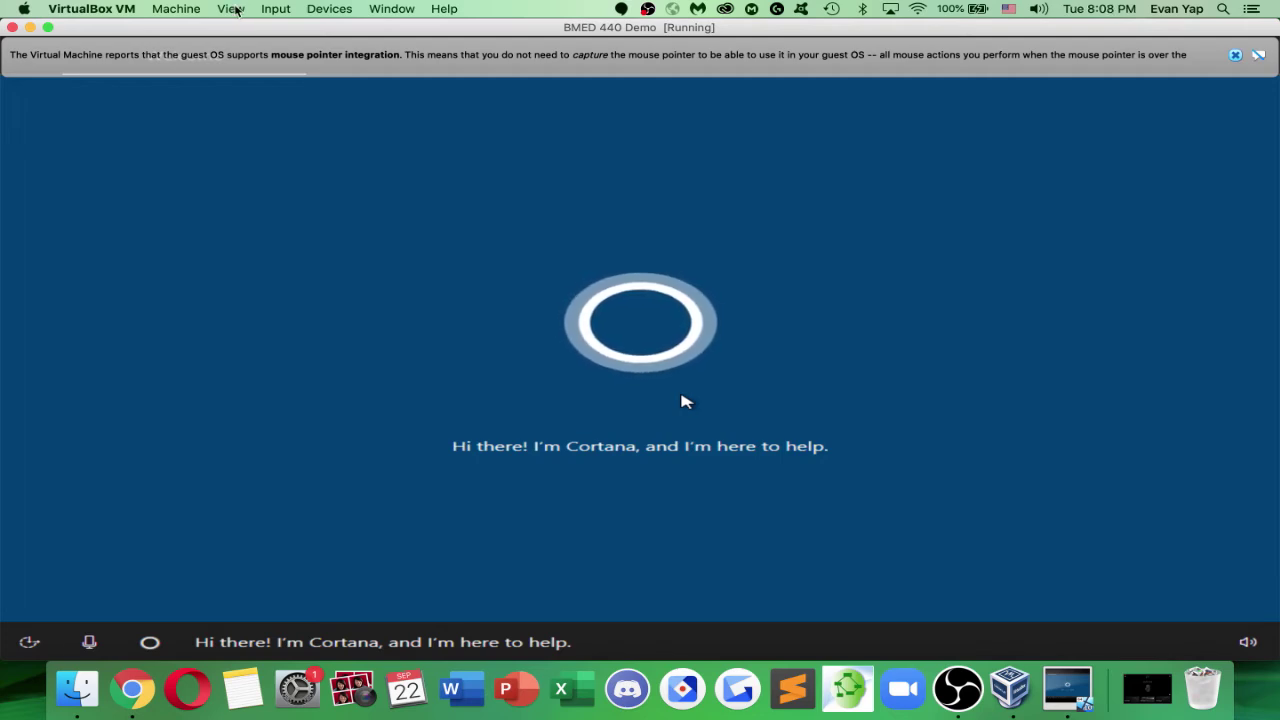
Put the BMED 440 Demo VM into full-screen mode, then return it to a small window
click(231, 9)
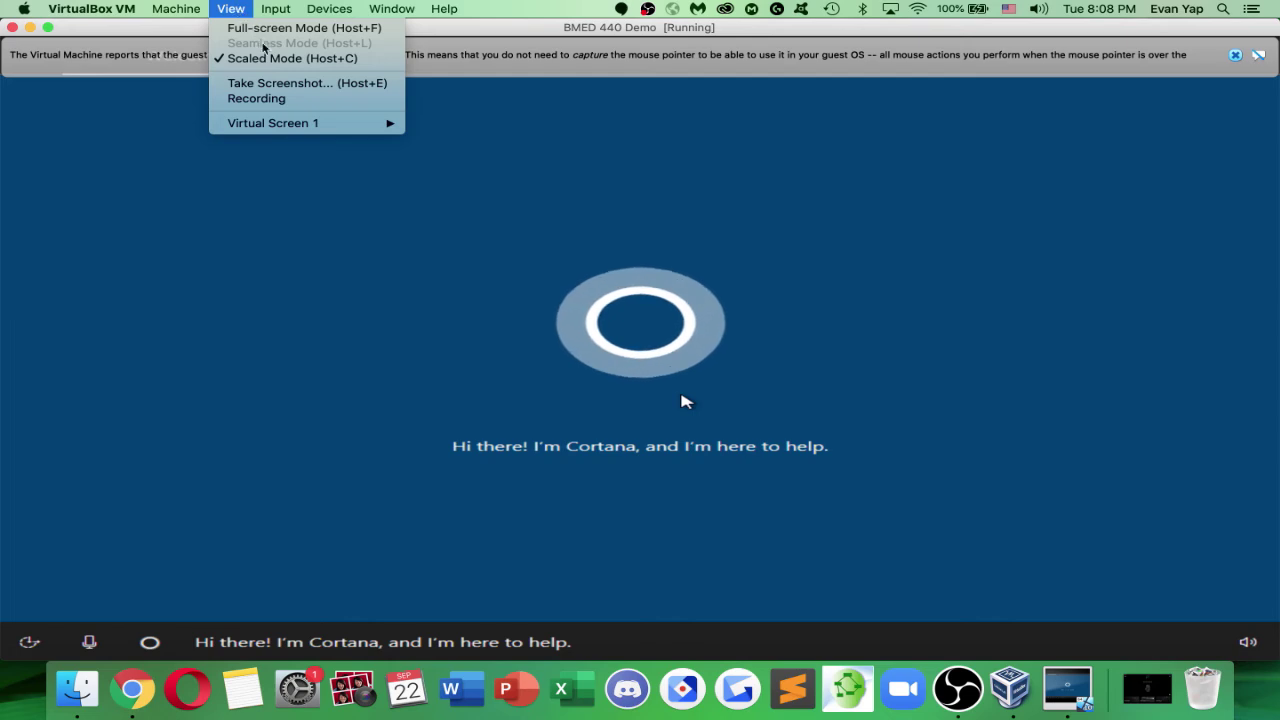
click(282, 77)
click(233, 10)
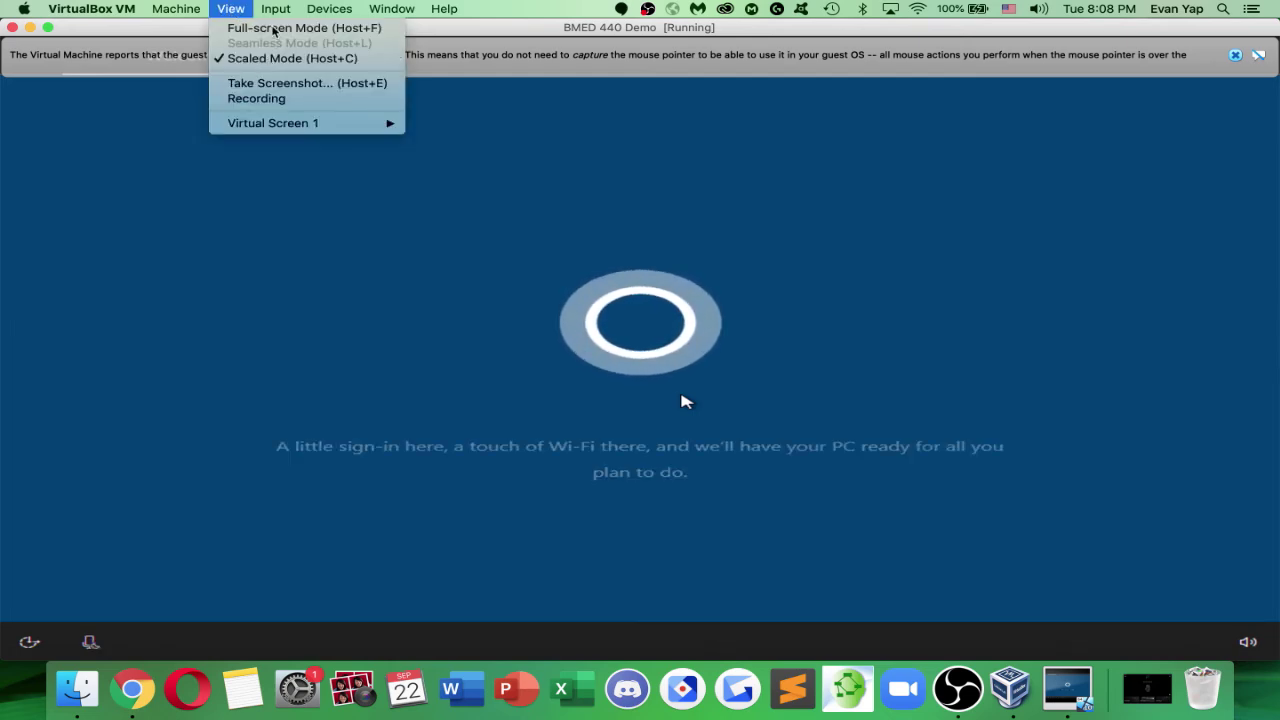
click(272, 38)
click(230, 8)
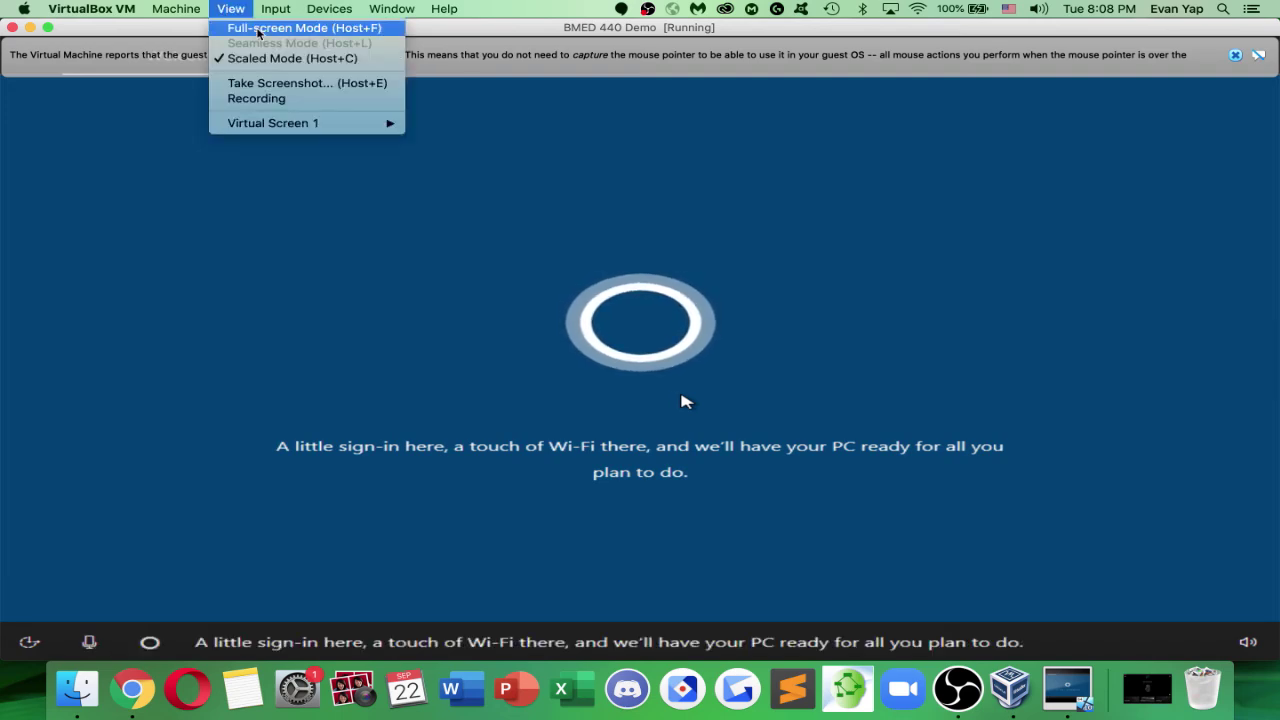
click(258, 30)
click(677, 210)
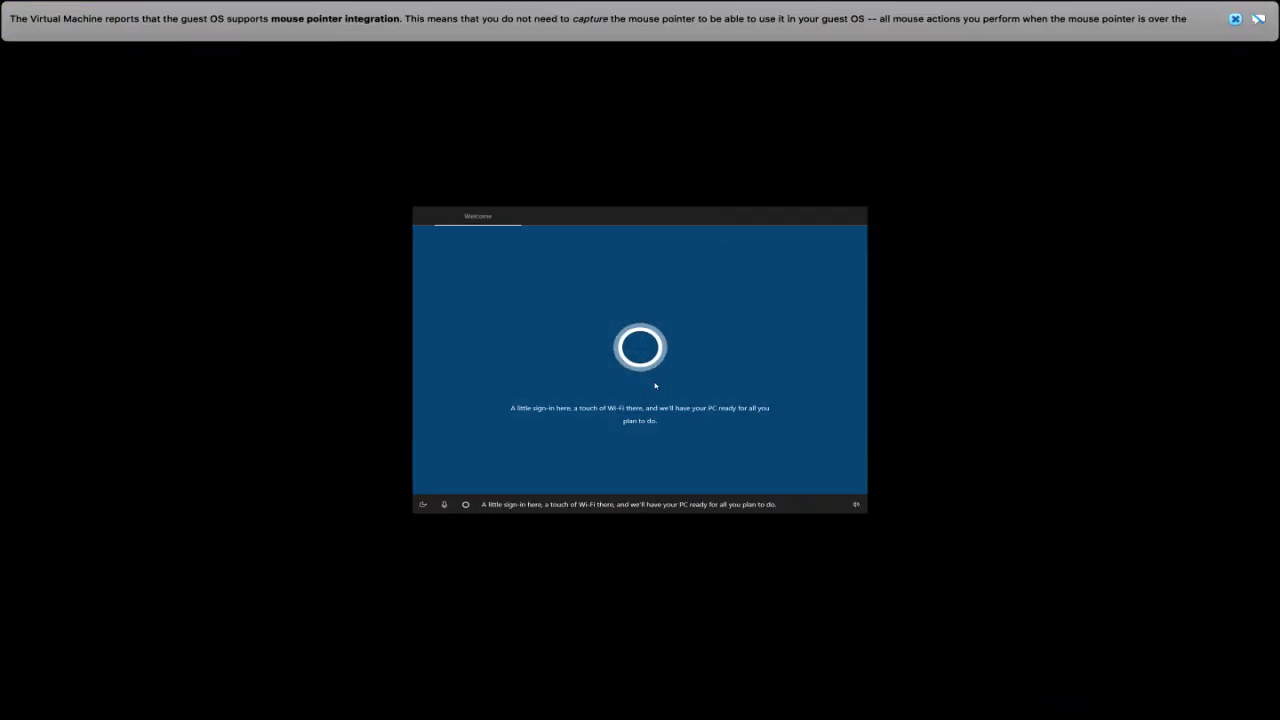
mouse_move(657, 6)
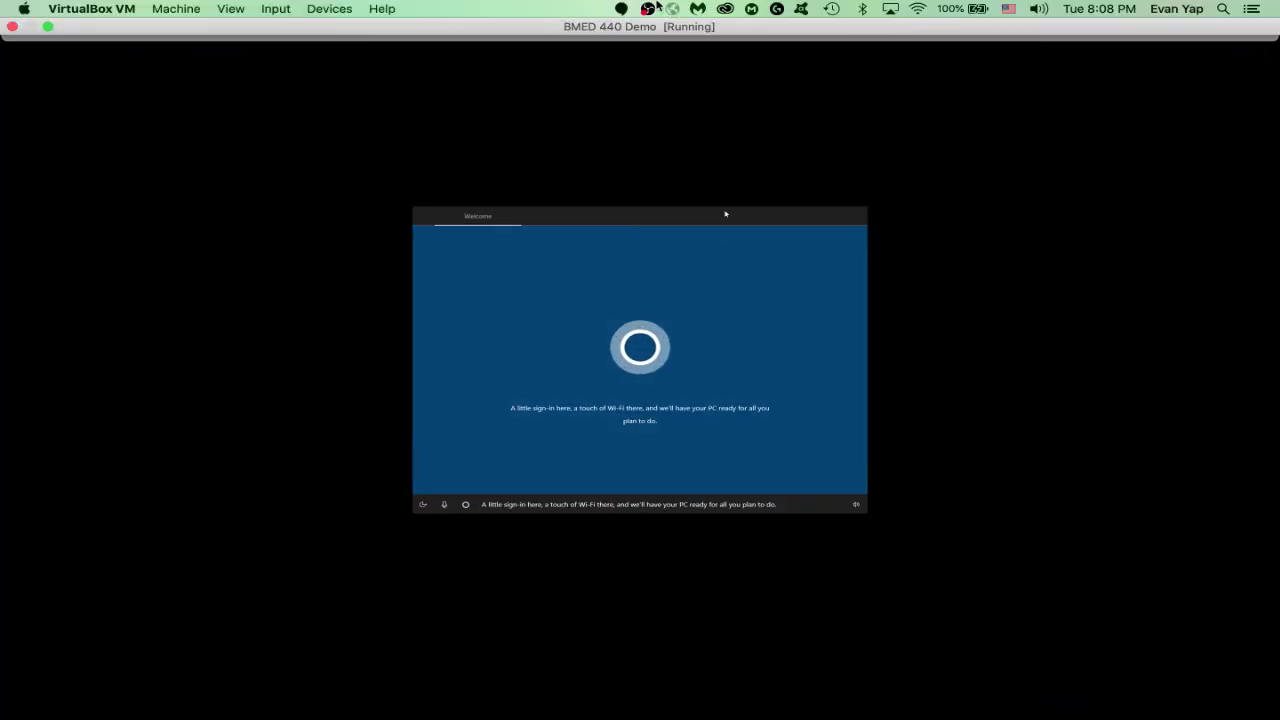
click(48, 27)
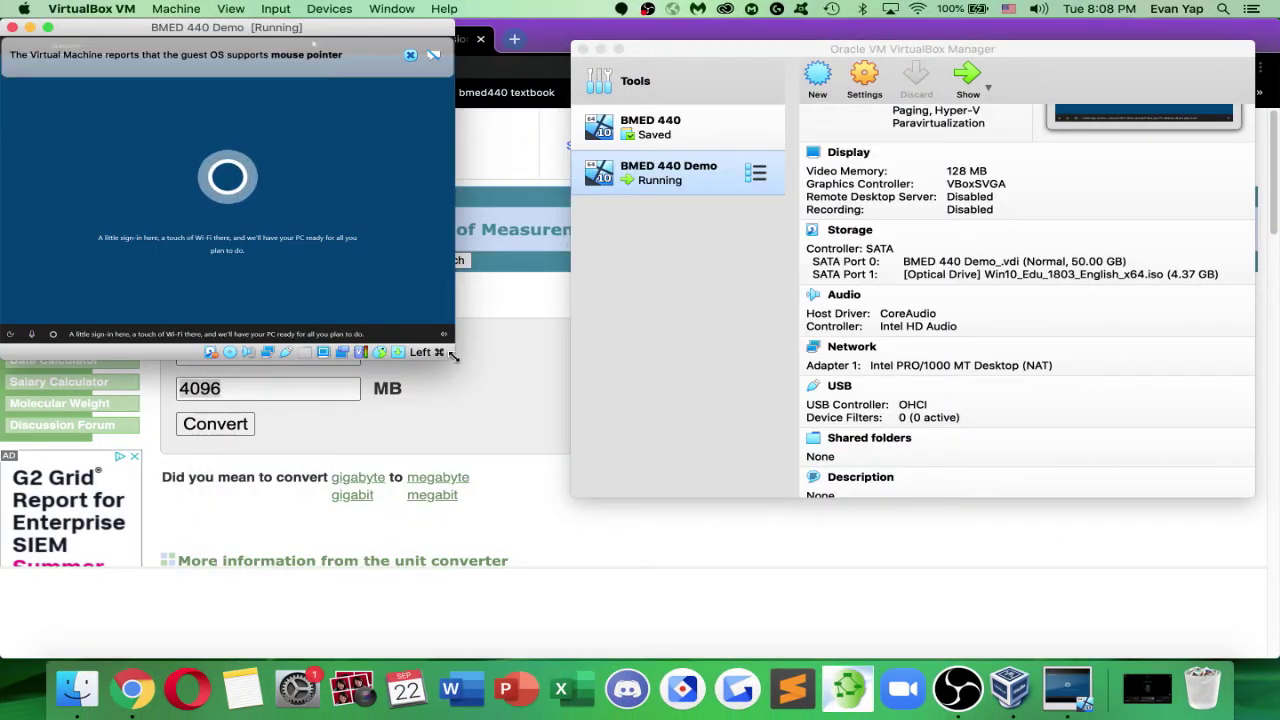
Scale Virtual Screen 1 to 150% and dismiss the mouse pointer integration notice
click(231, 9)
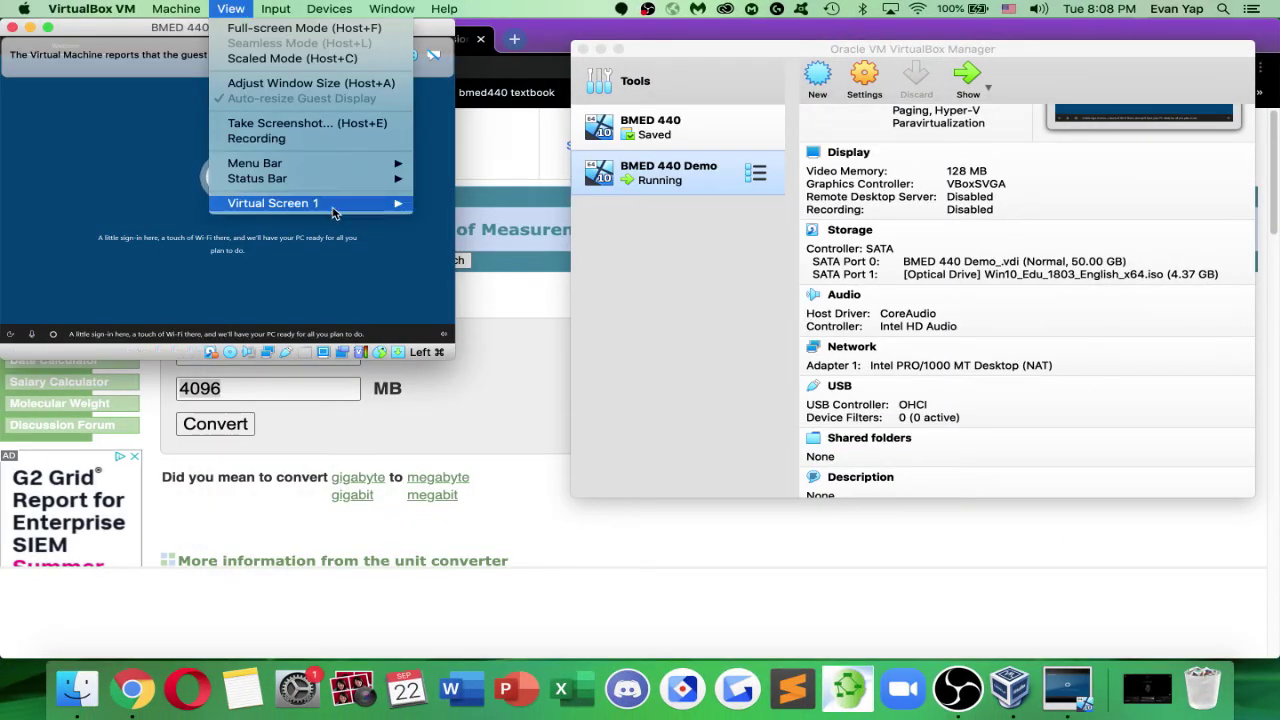
mouse_move(338, 210)
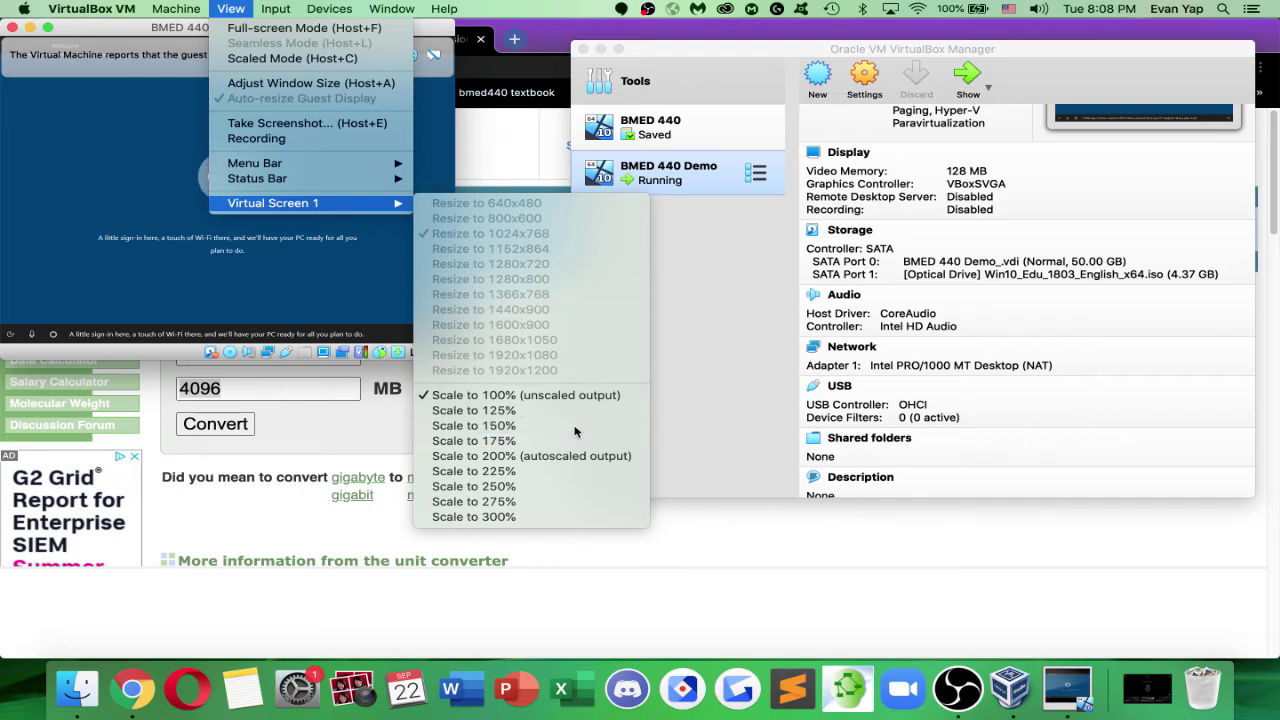
click(582, 425)
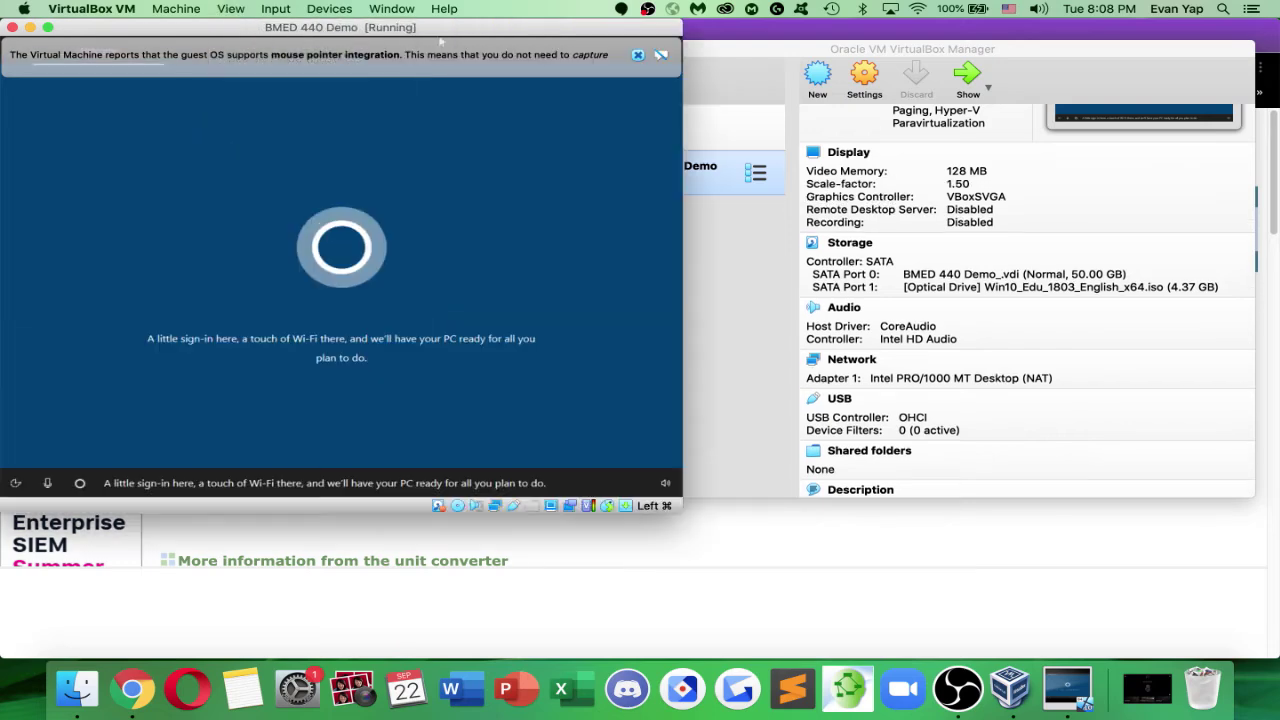
click(231, 9)
mouse_move(330, 162)
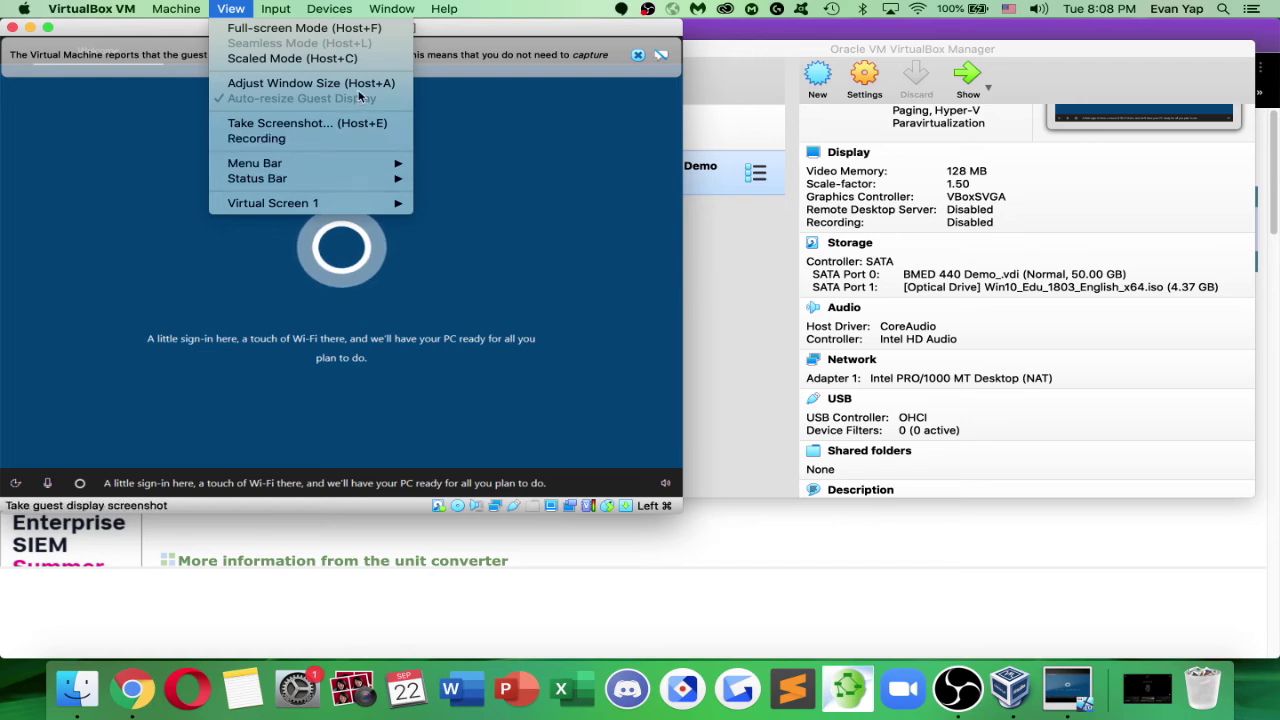
click(521, 242)
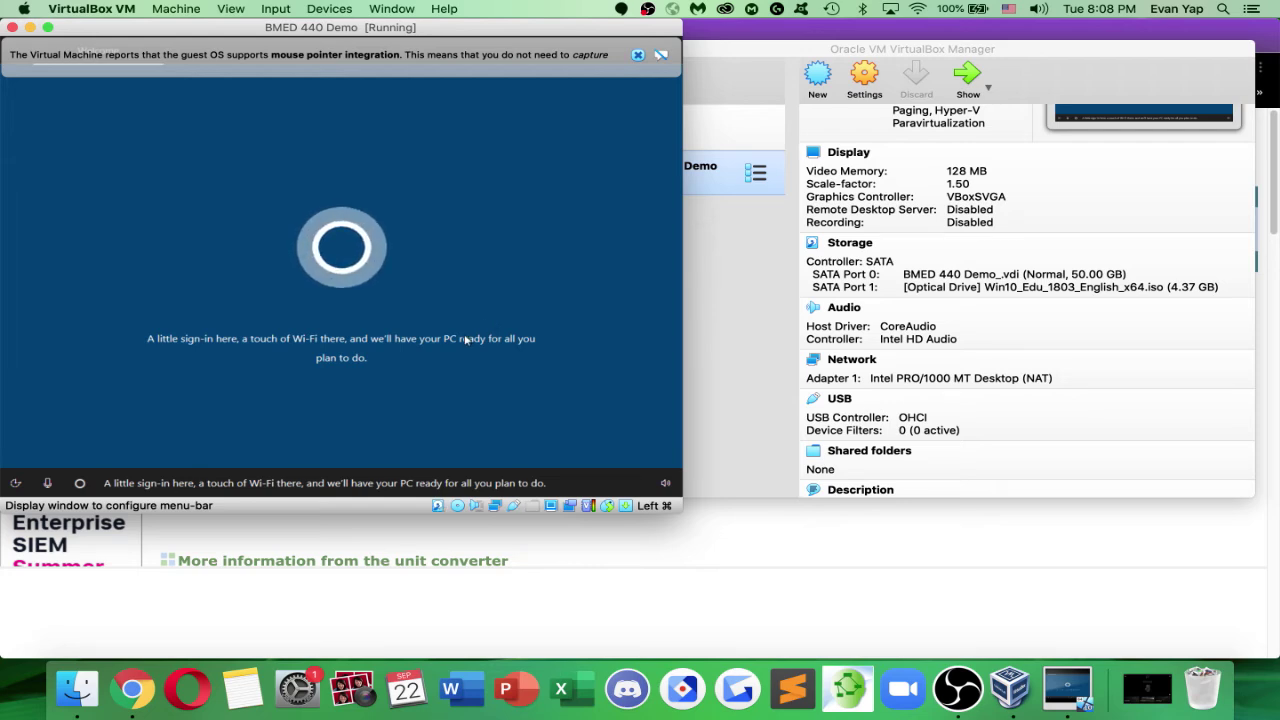
click(637, 54)
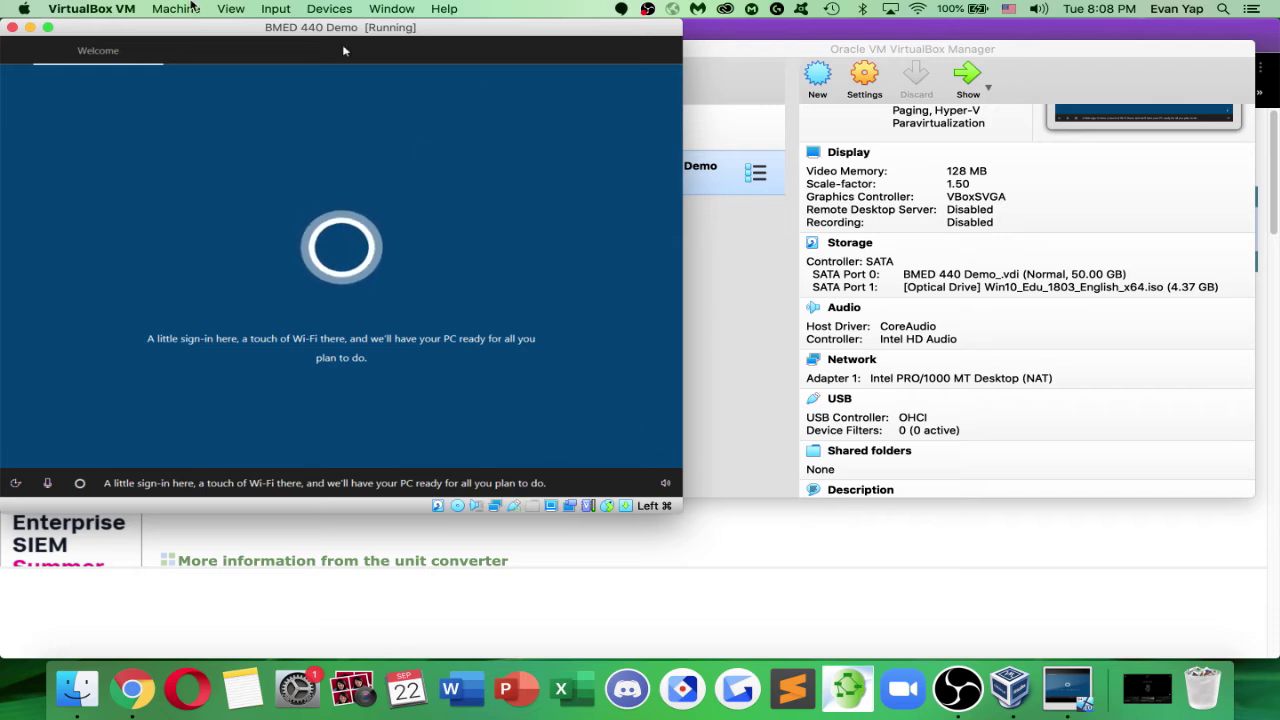
Scale Virtual Screen 1 of the VM to 175%
click(230, 8)
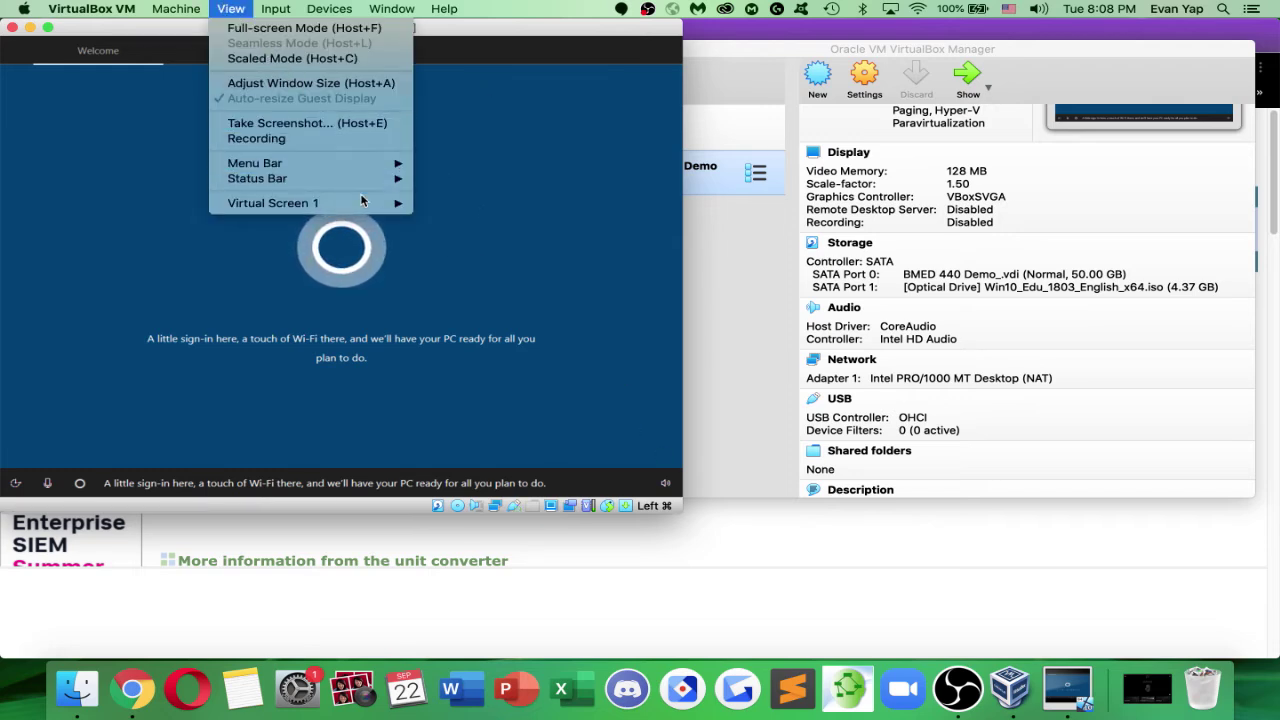
mouse_move(360, 205)
click(472, 440)
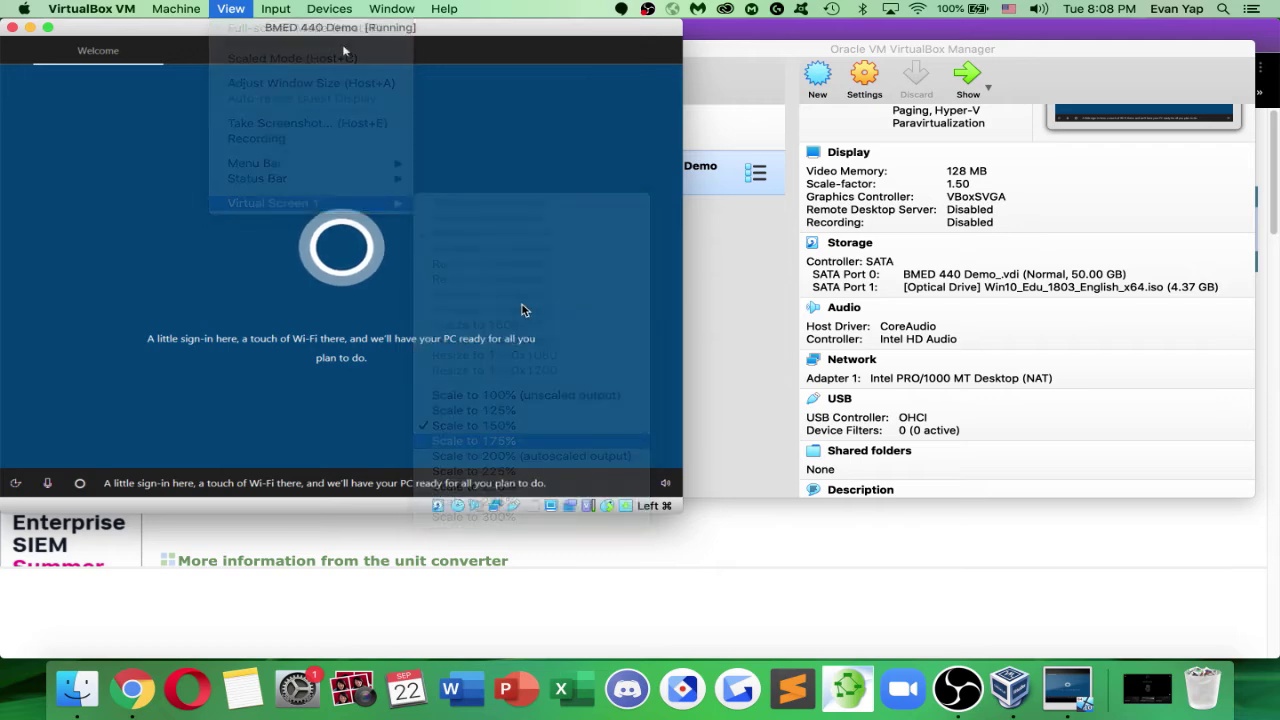
click(245, 8)
mouse_move(350, 205)
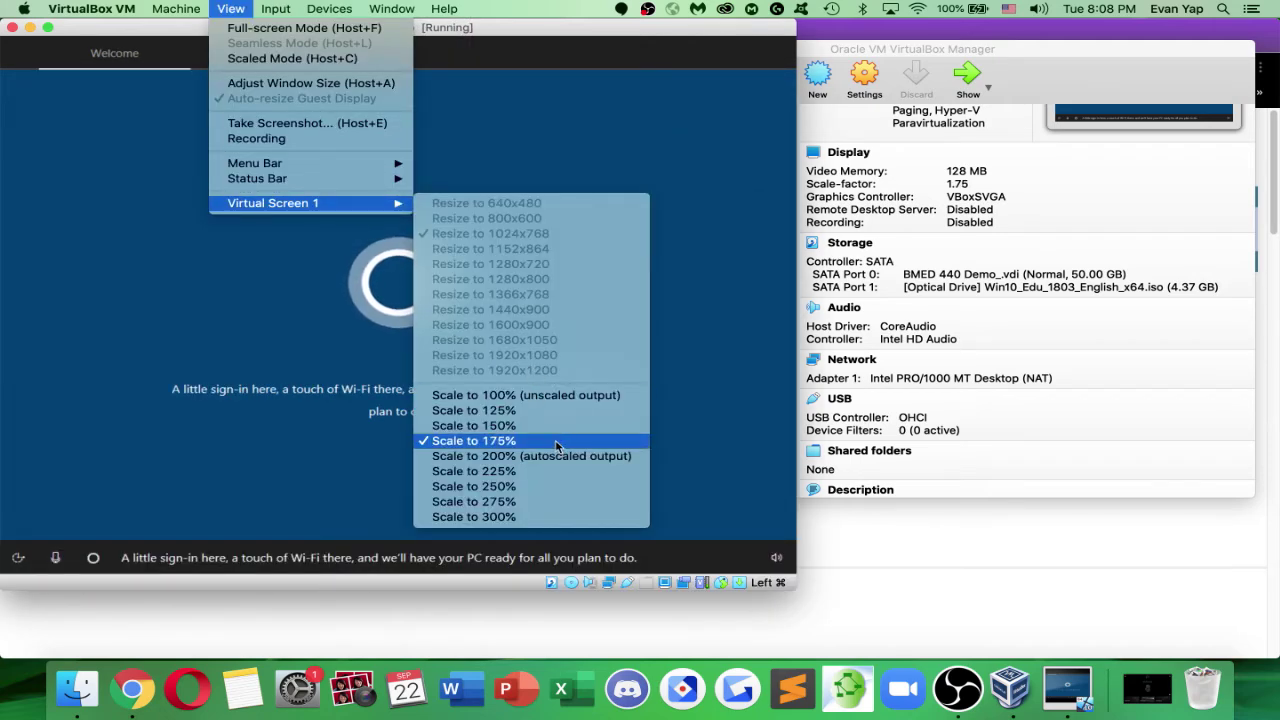
click(250, 337)
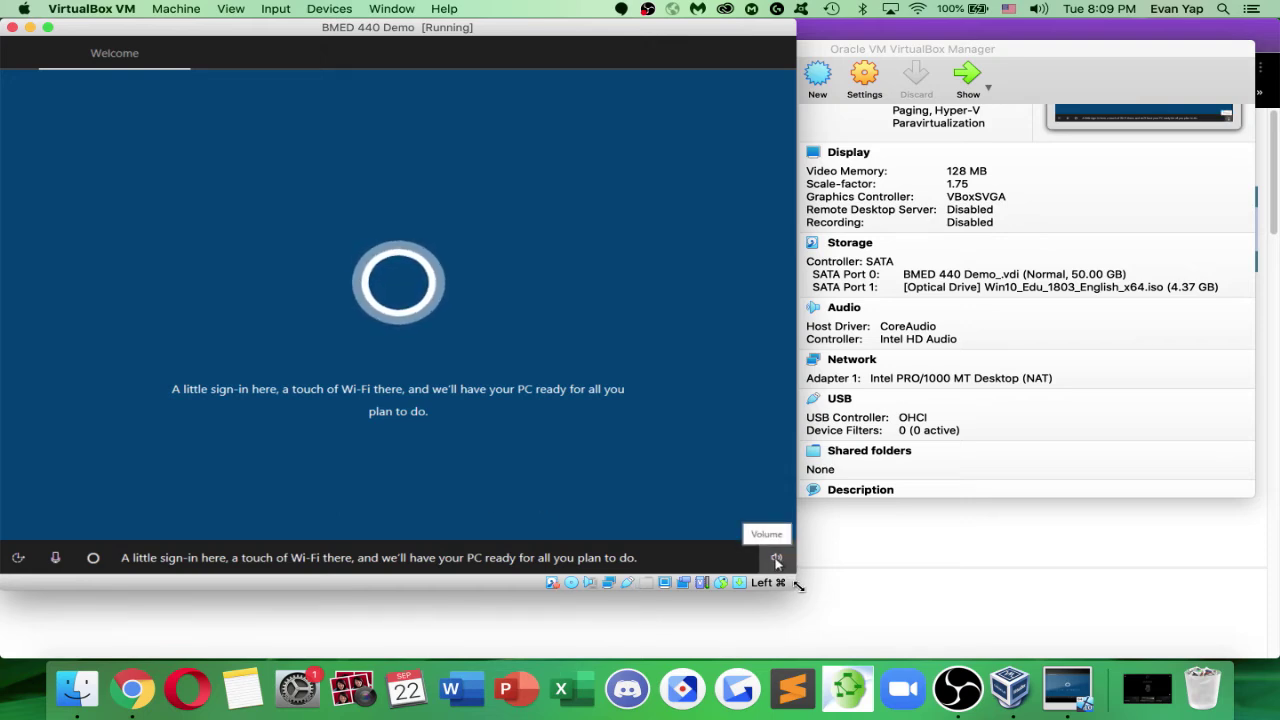
Enlarge the VM window slightly, then fit it snugly with Adjust Window Size
mouse_move(796, 590)
mouse_down()
mouse_move(824, 606)
mouse_move(810, 590)
mouse_up()
click(231, 8)
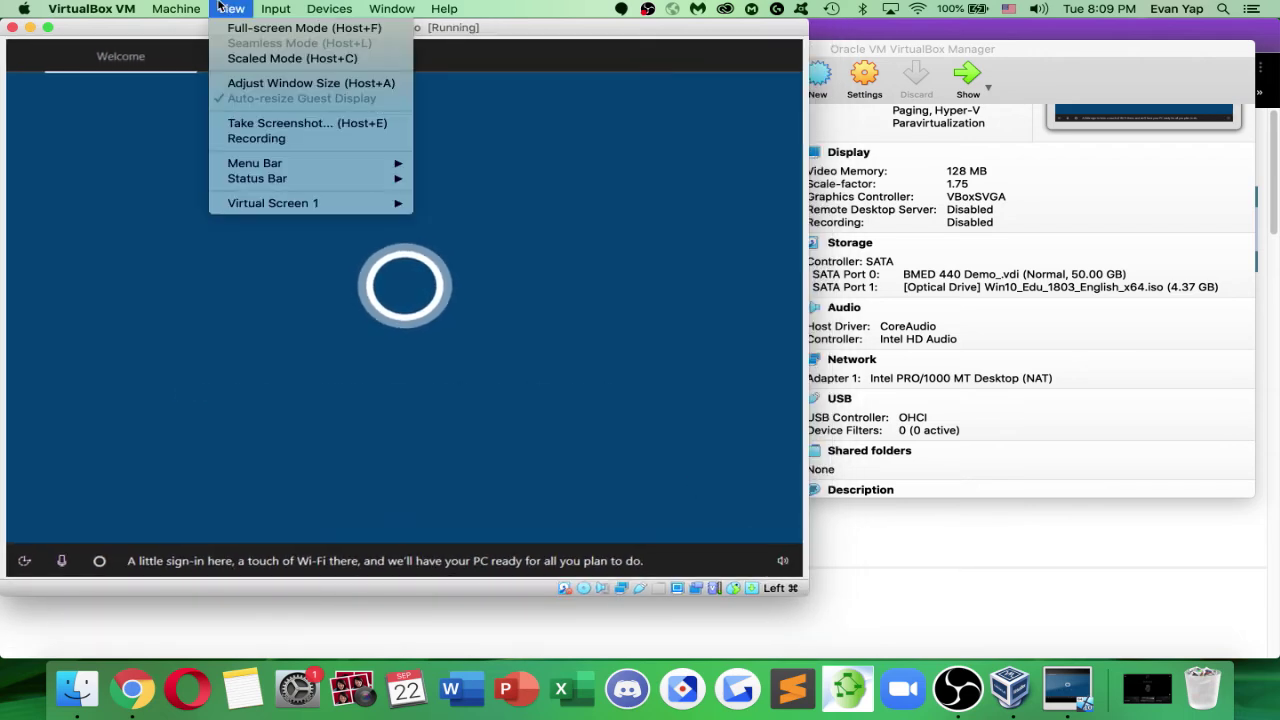
click(288, 83)
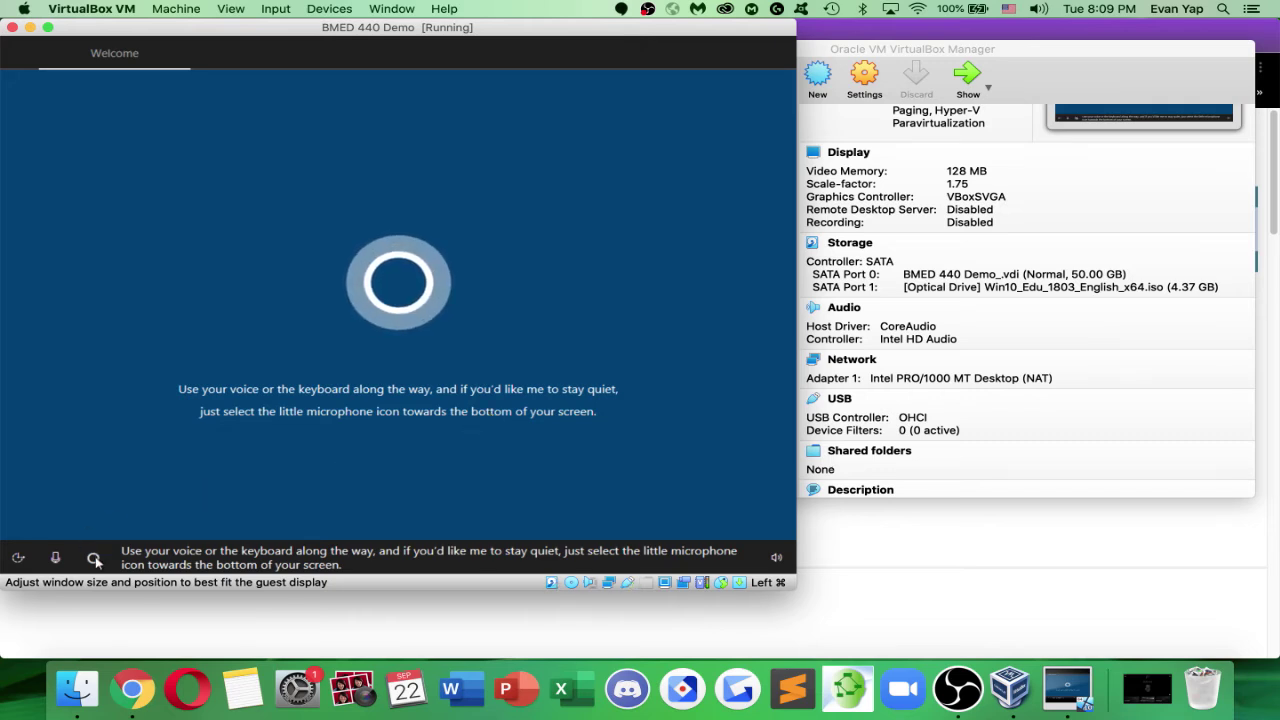
Mute Cortana and set United States as the region in Windows setup
click(55, 558)
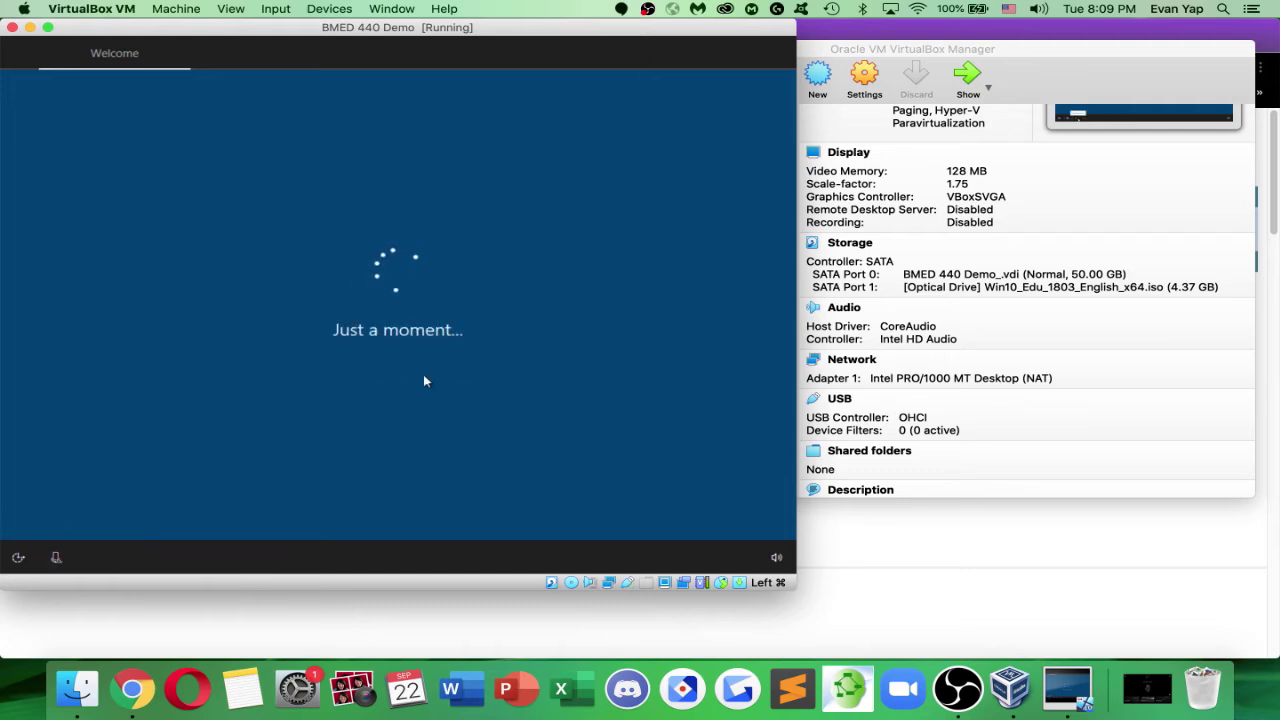
click(462, 357)
click(420, 456)
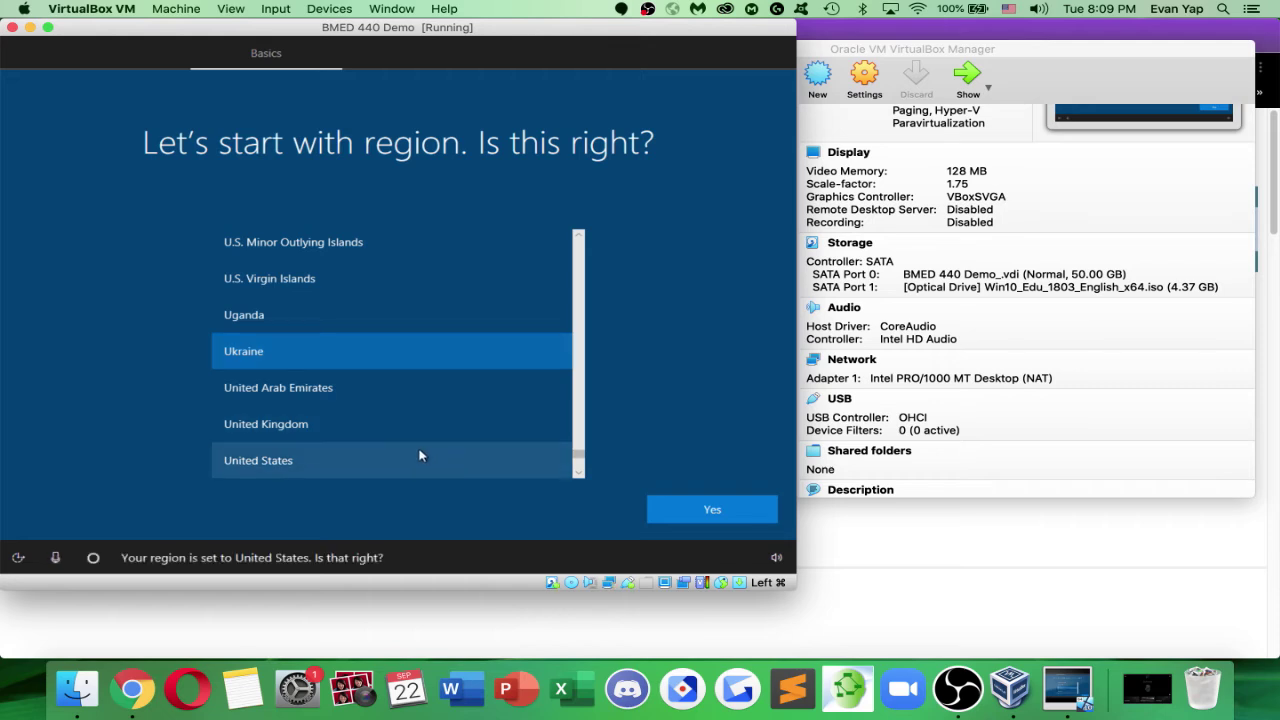
click(688, 508)
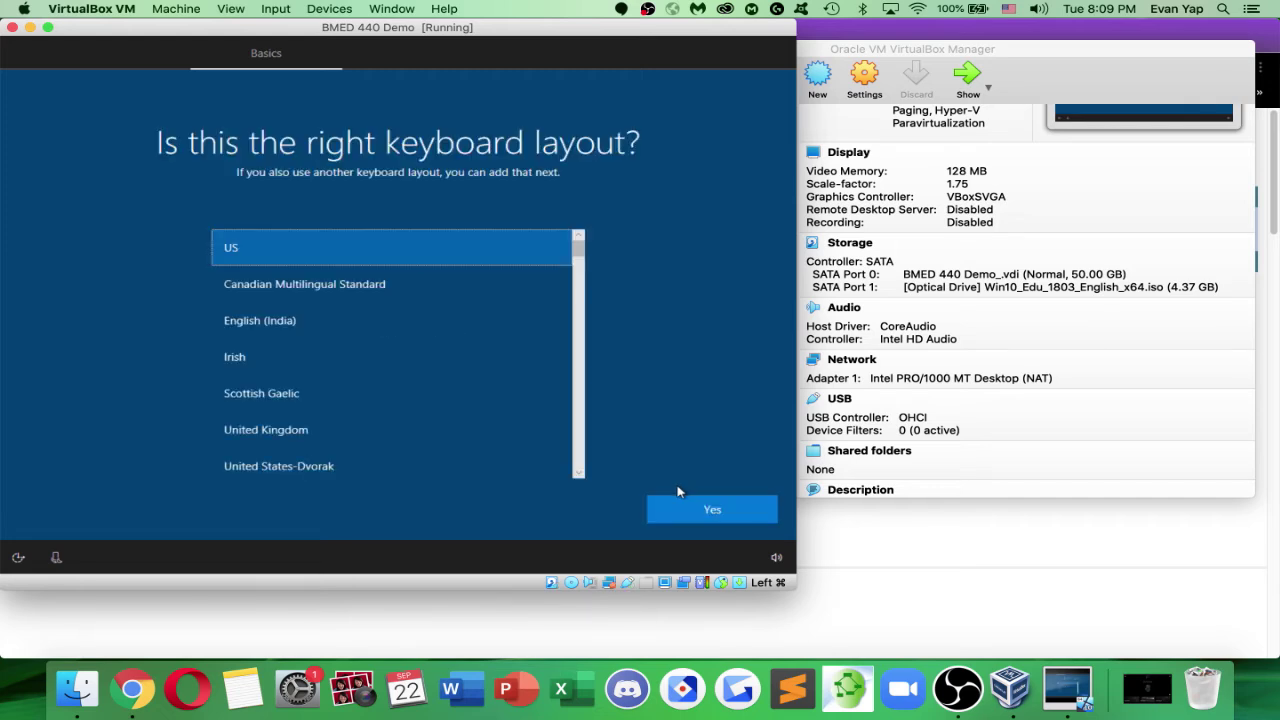
Keep the US keyboard layout, skip a second layout, and skip the feature update
click(695, 508)
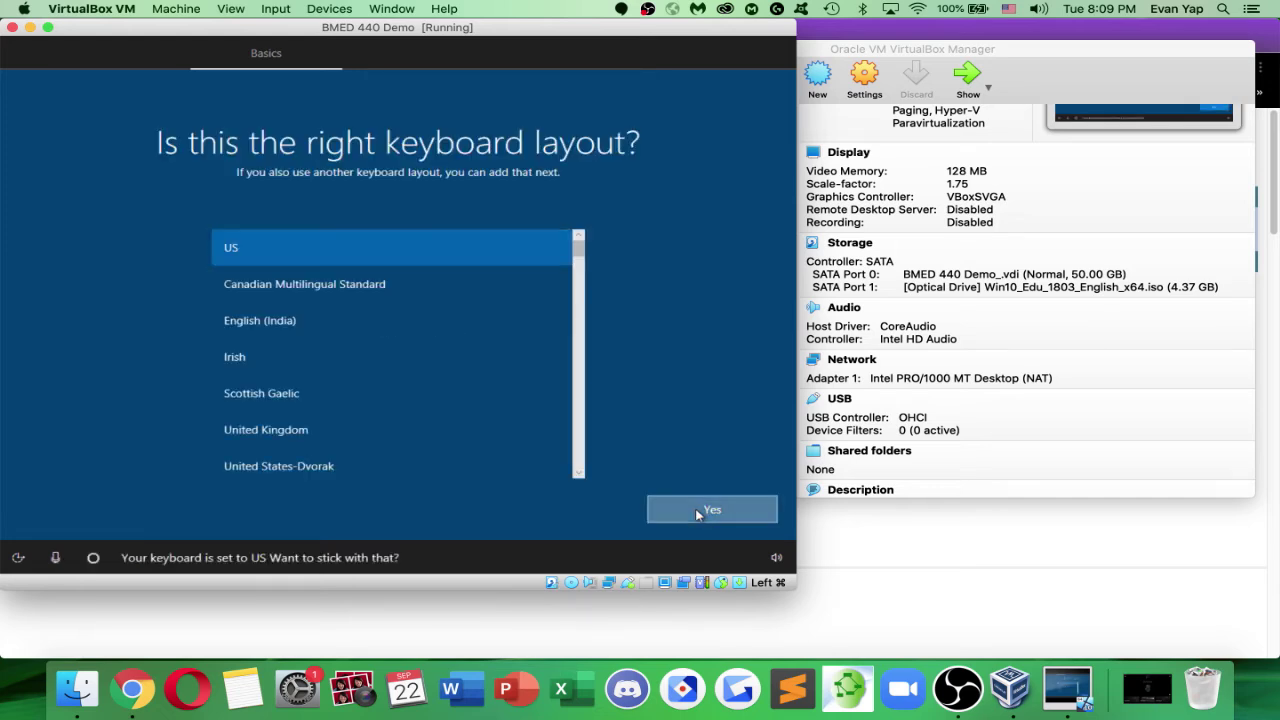
click(697, 511)
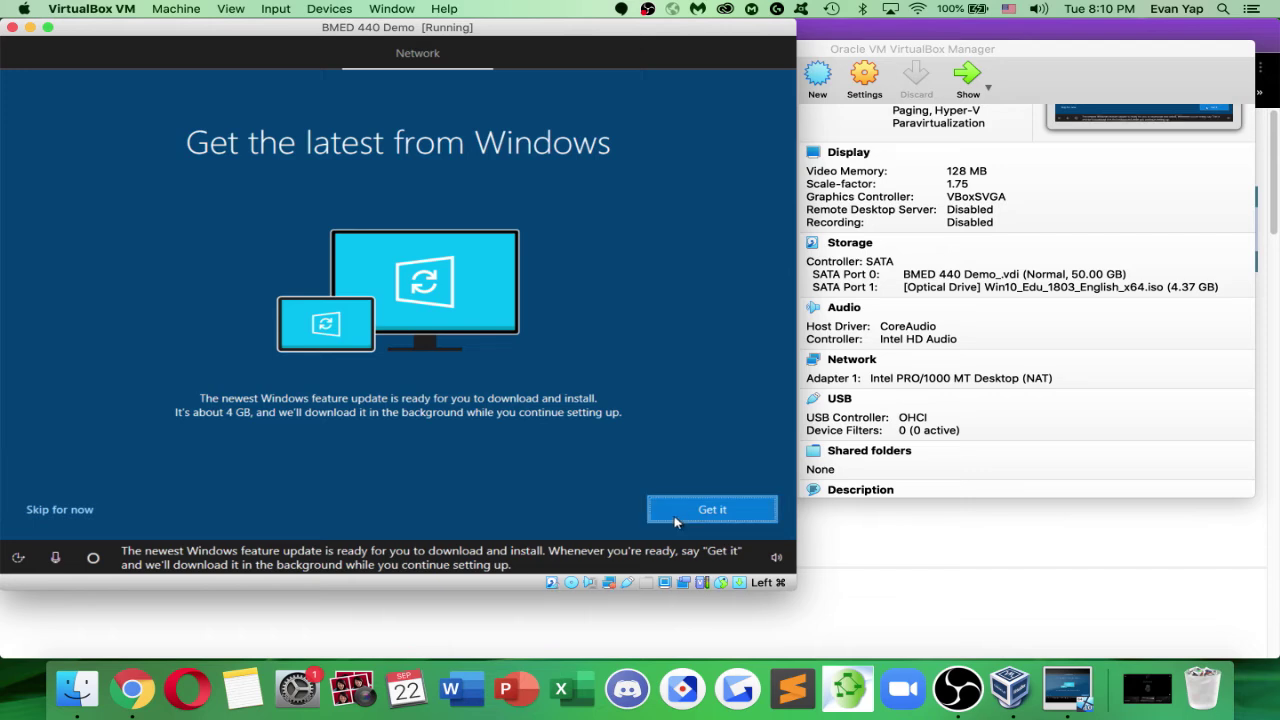
click(78, 511)
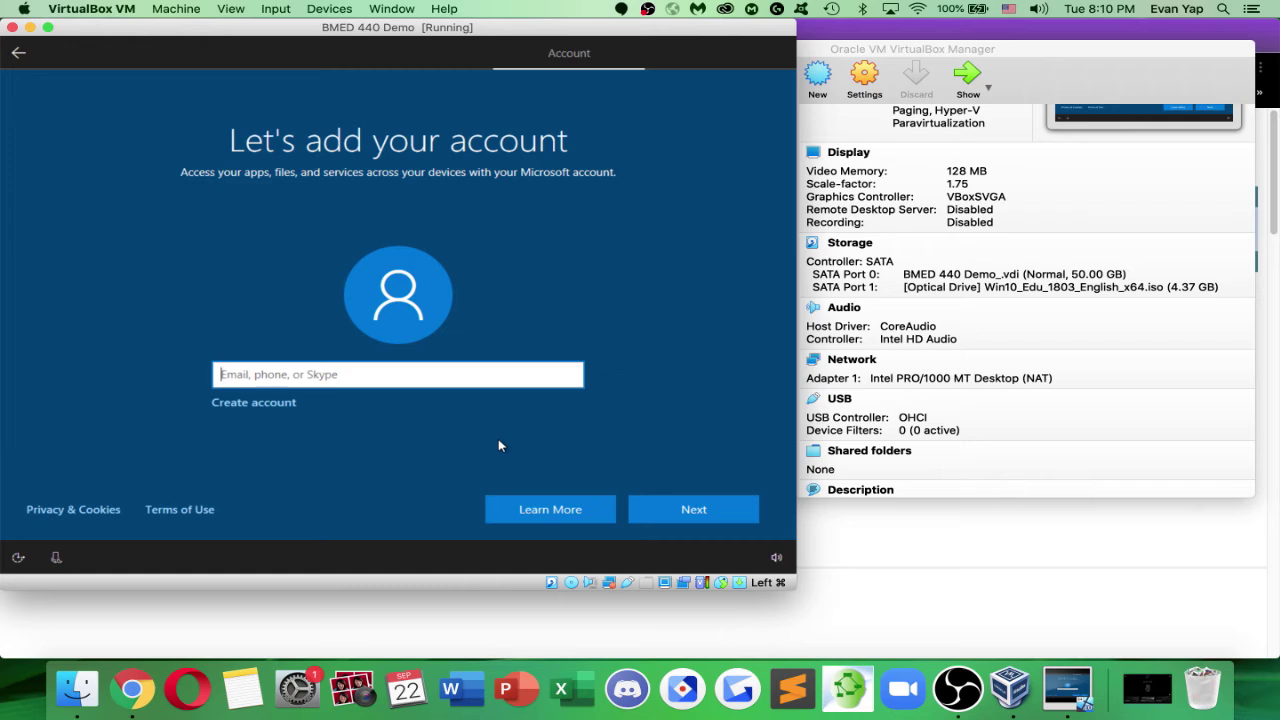
Try signing in with the school e-mail address, then start creating a new Microsoft account
click(684, 514)
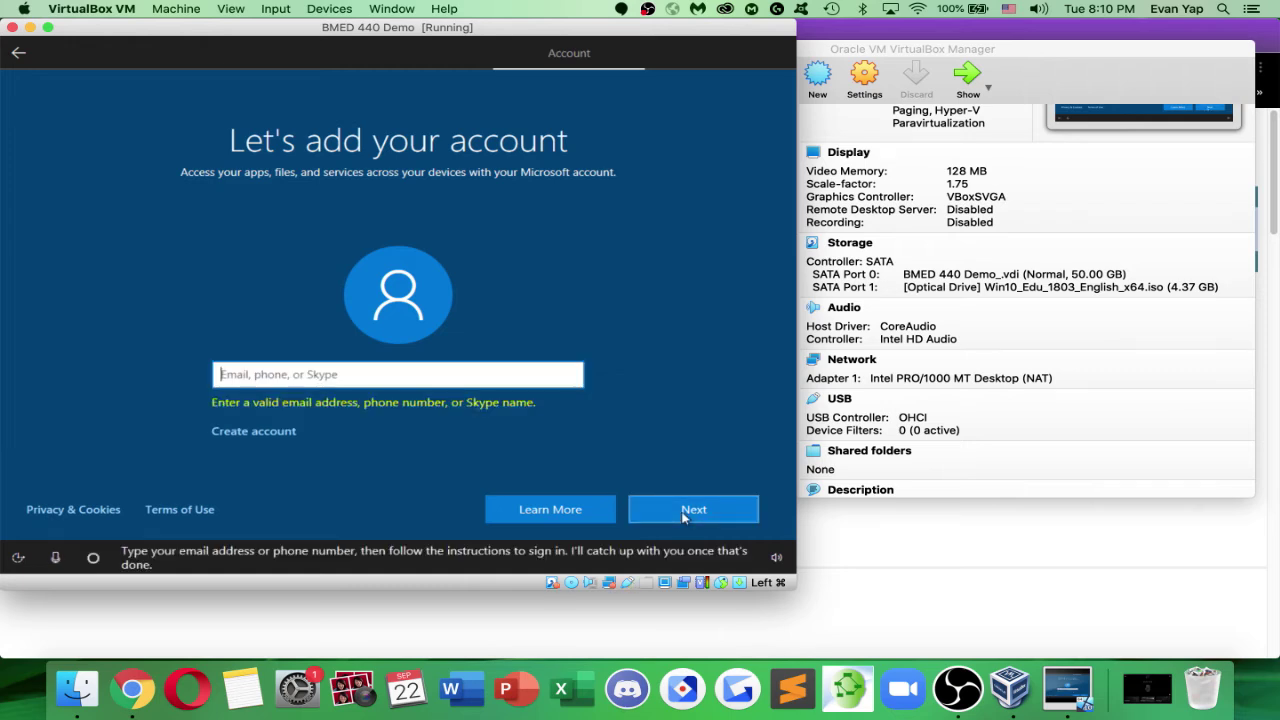
click(684, 514)
click(684, 514)
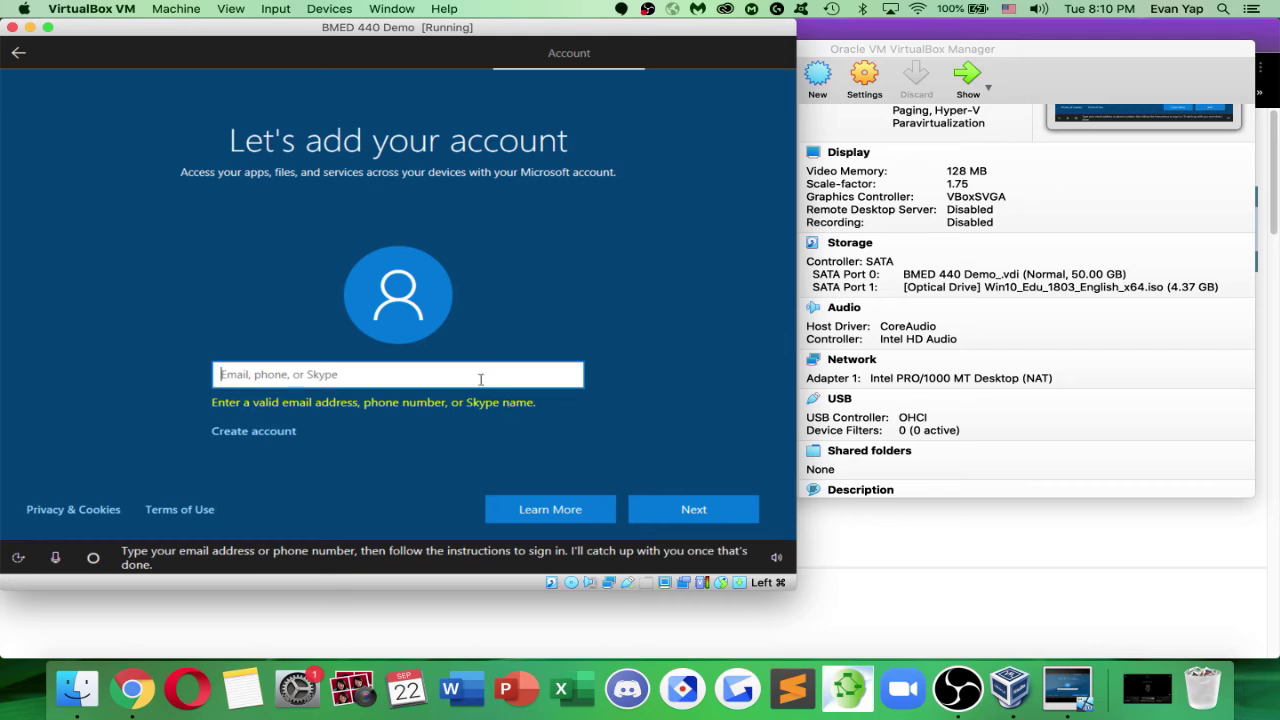
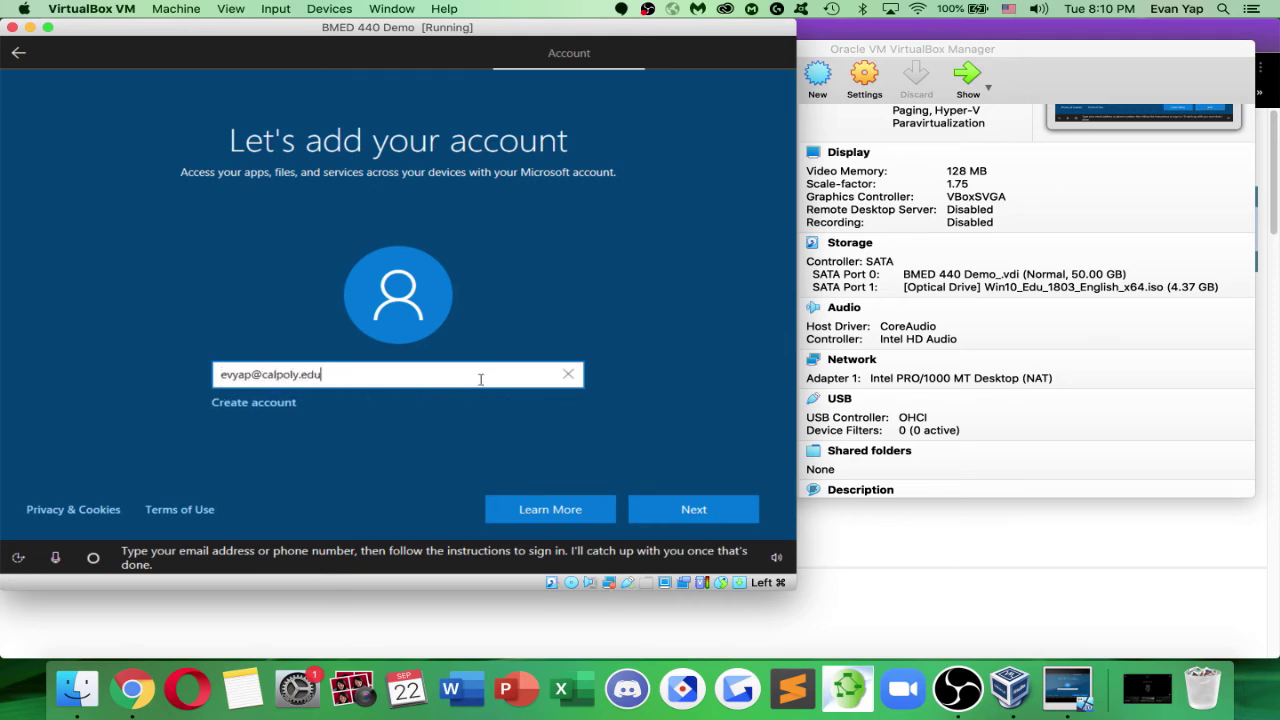
click(700, 507)
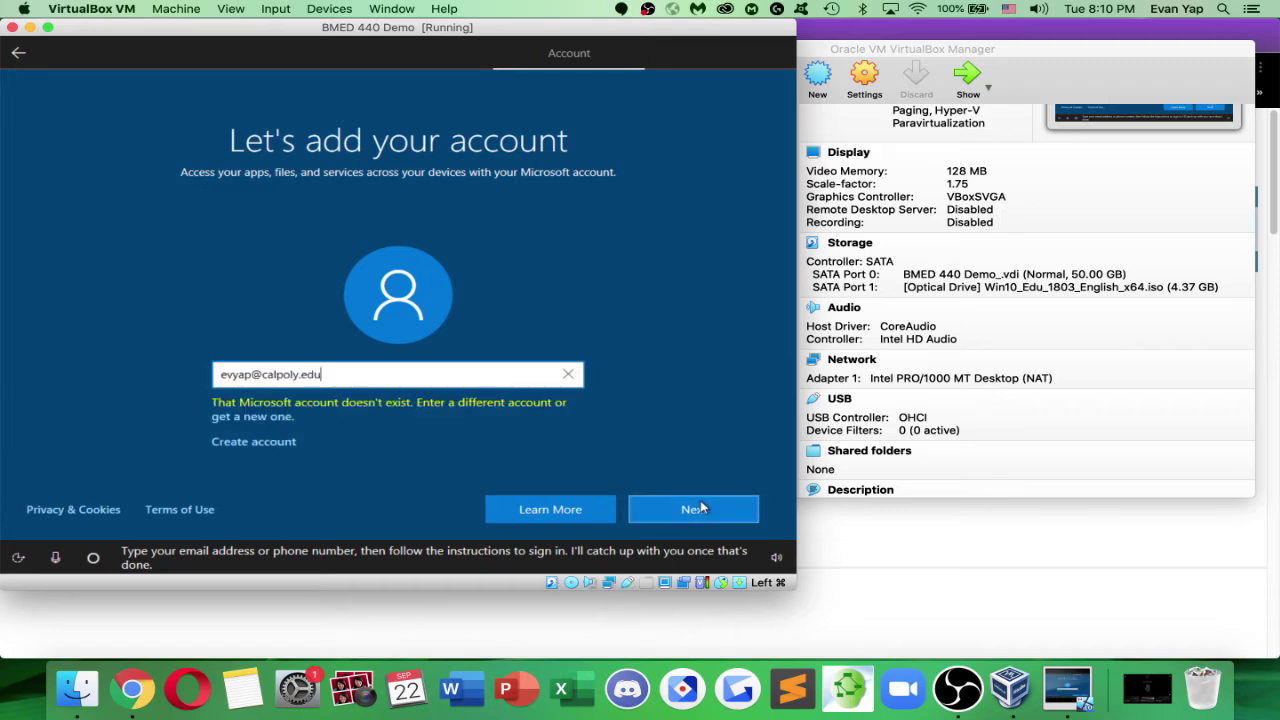
click(282, 417)
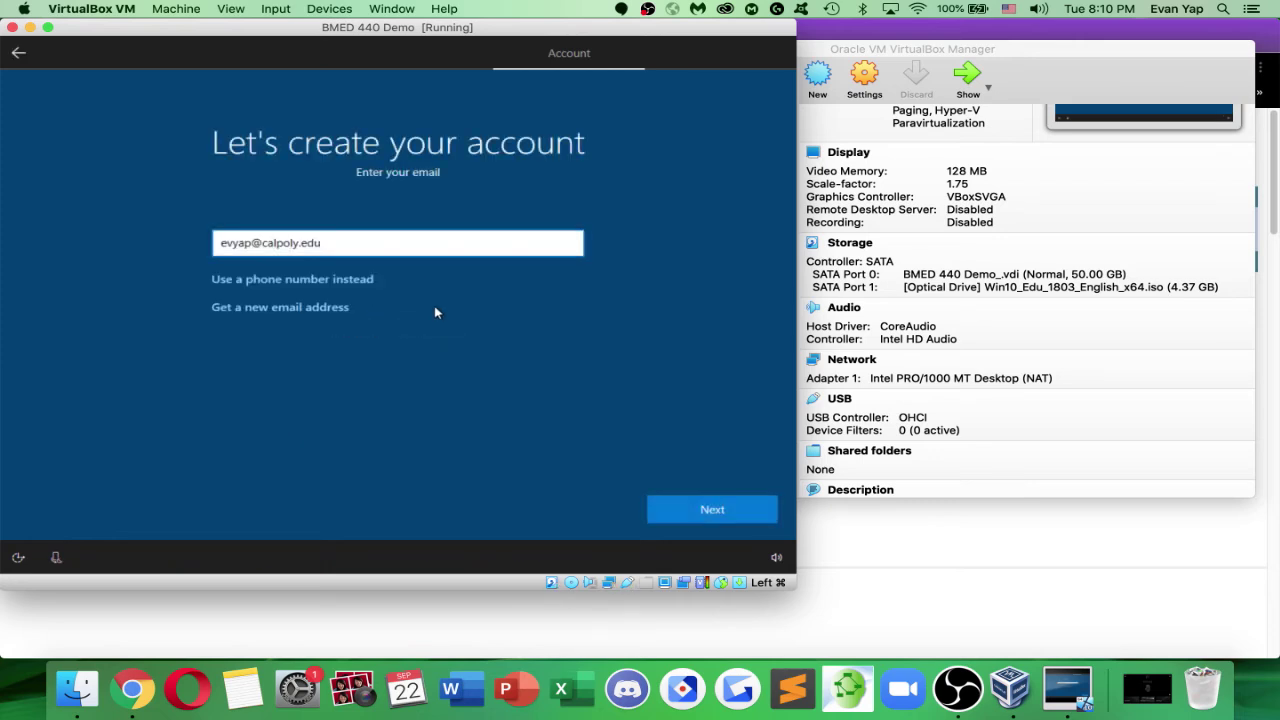
click(720, 511)
Look at the option to get a new Outlook address, then go back to sign-in
click(720, 511)
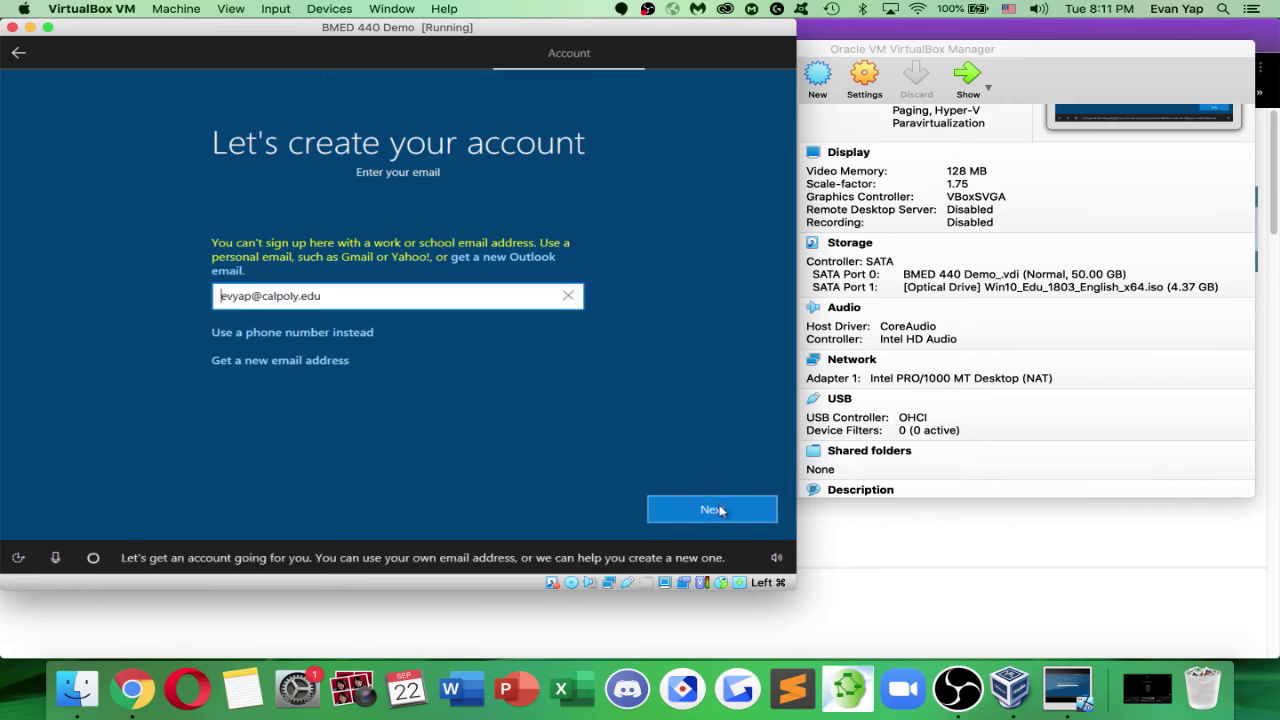
click(720, 511)
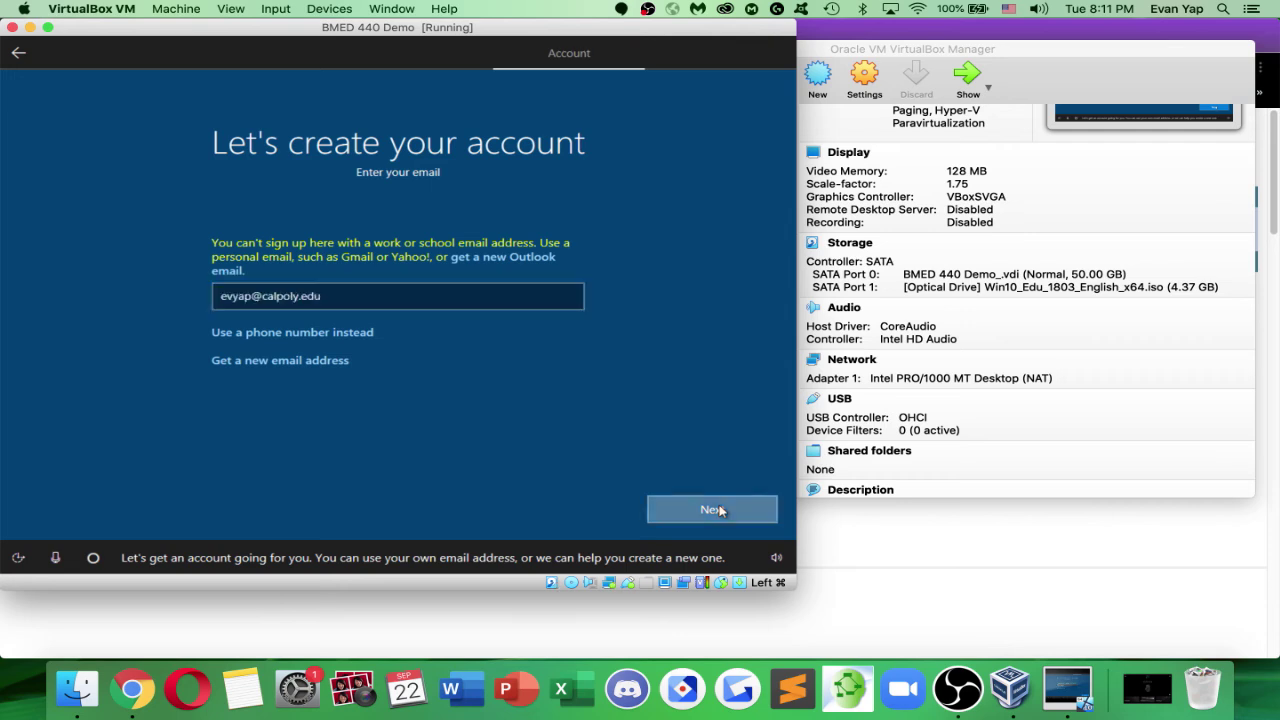
click(324, 364)
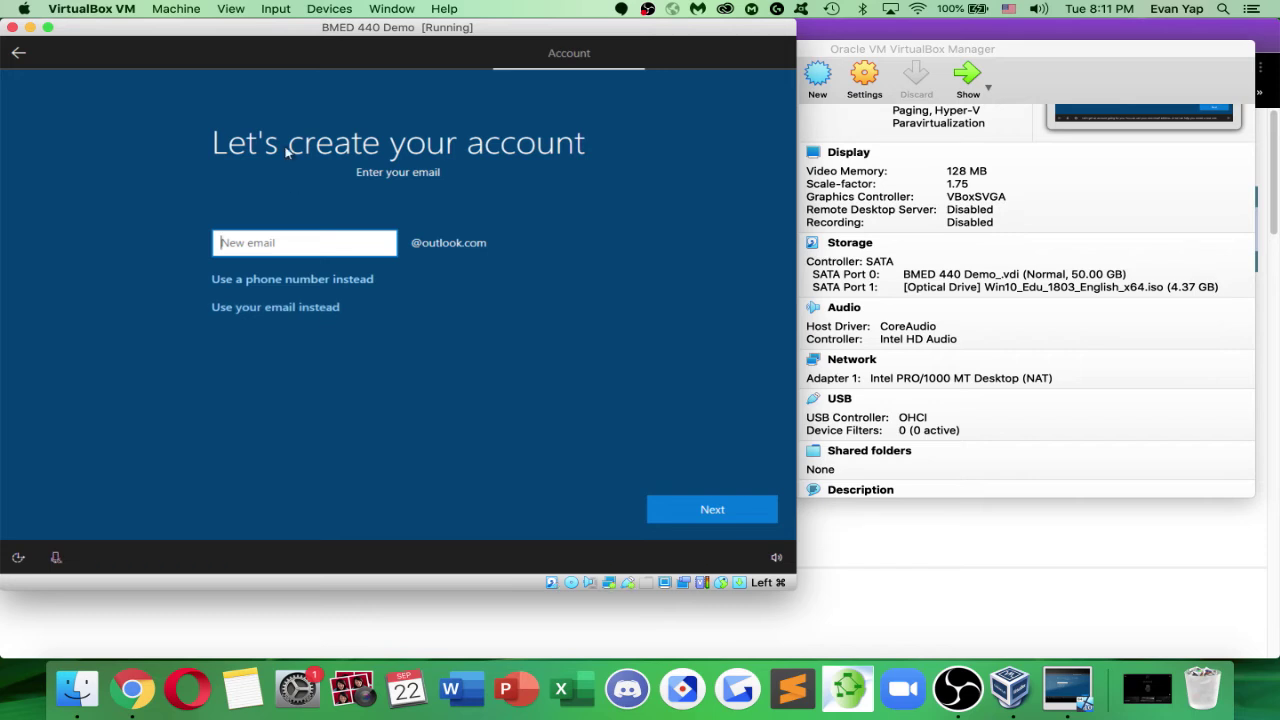
click(19, 53)
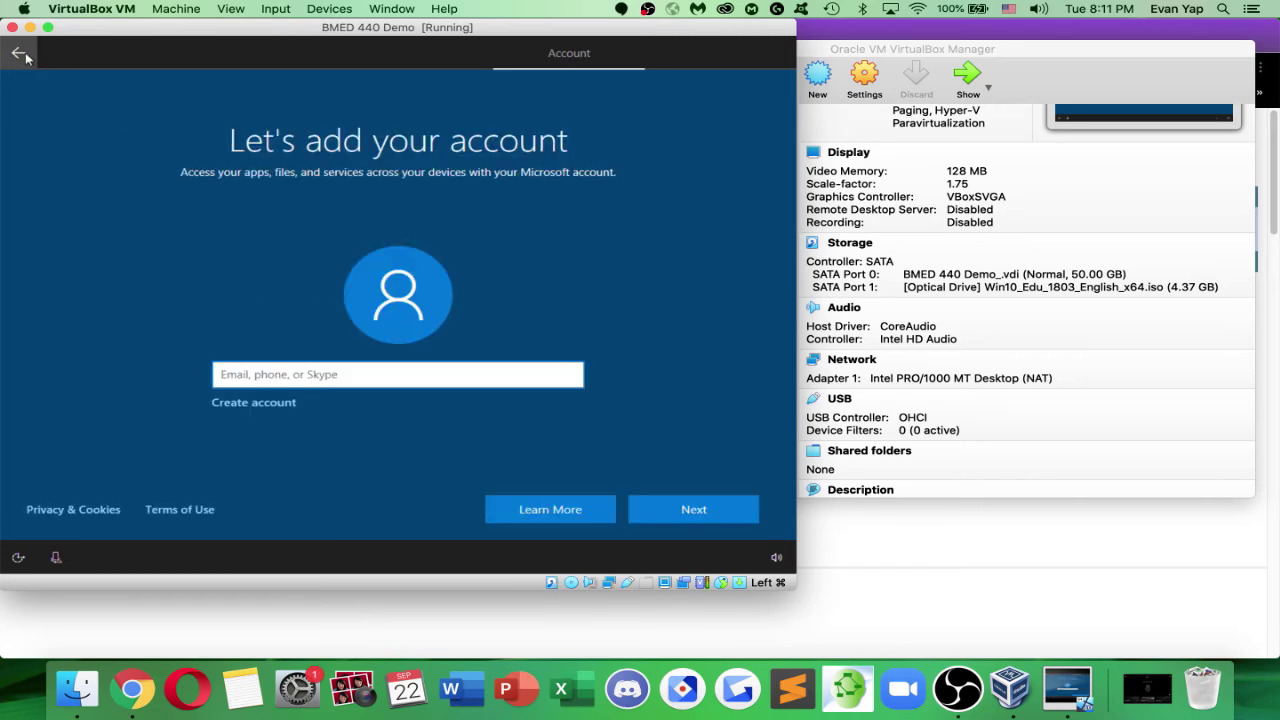
Try creating an account with the school e-mail address, then return to the empty sign-in page
click(245, 403)
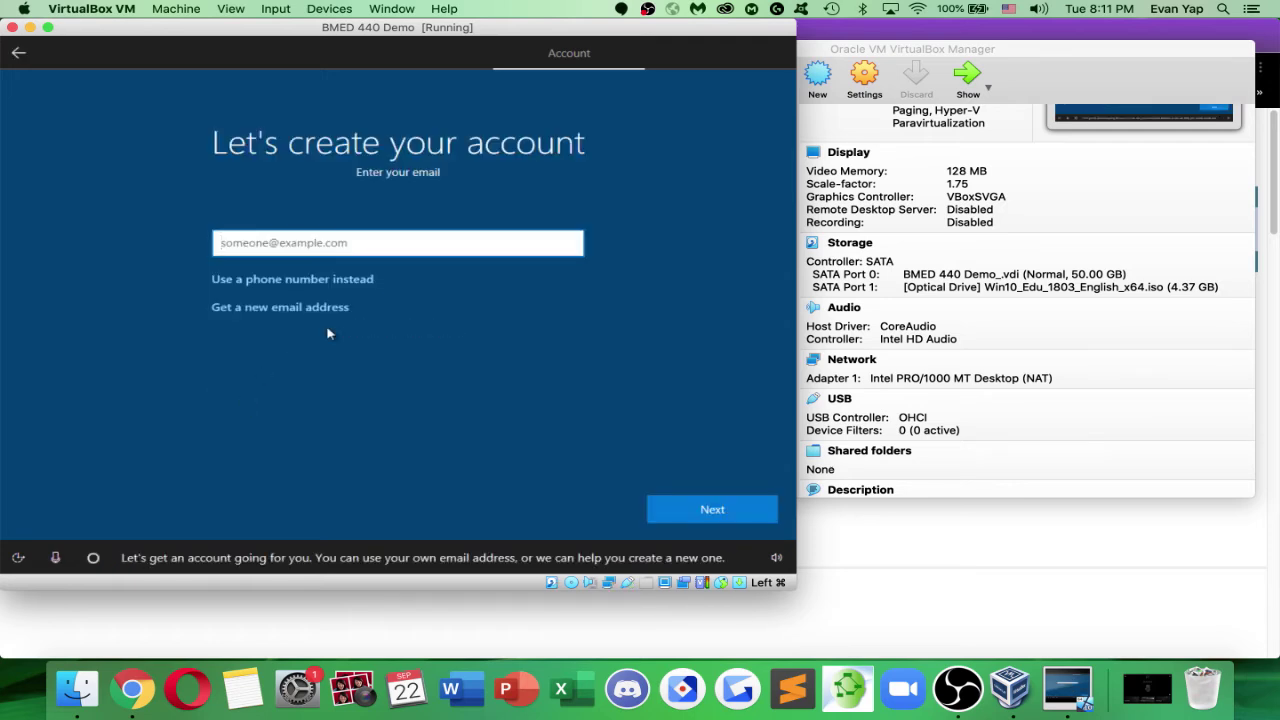
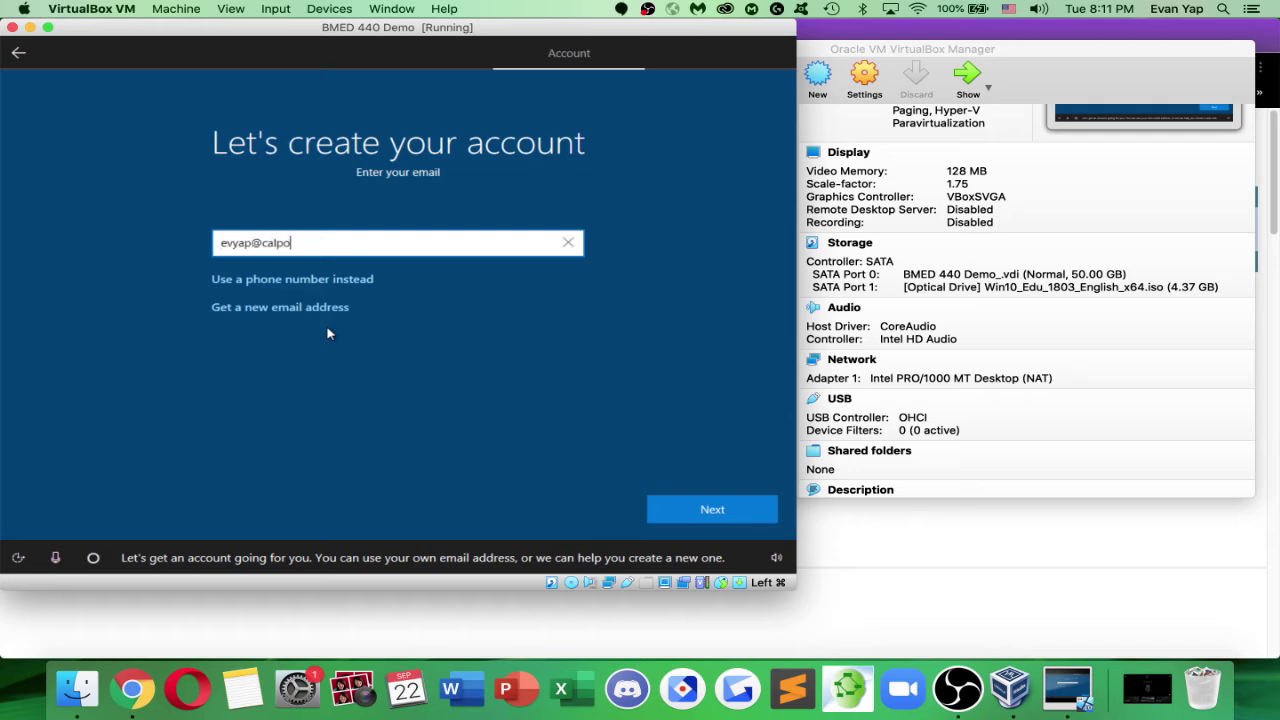
key(Return)
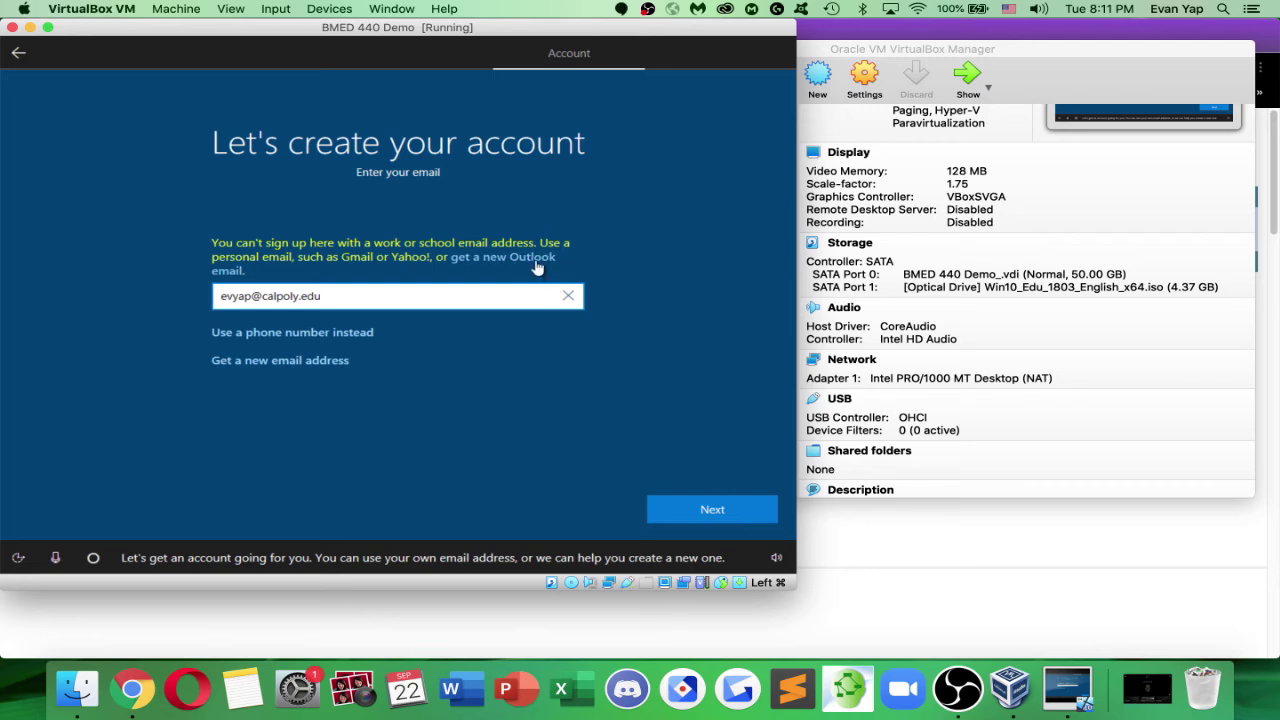
click(338, 368)
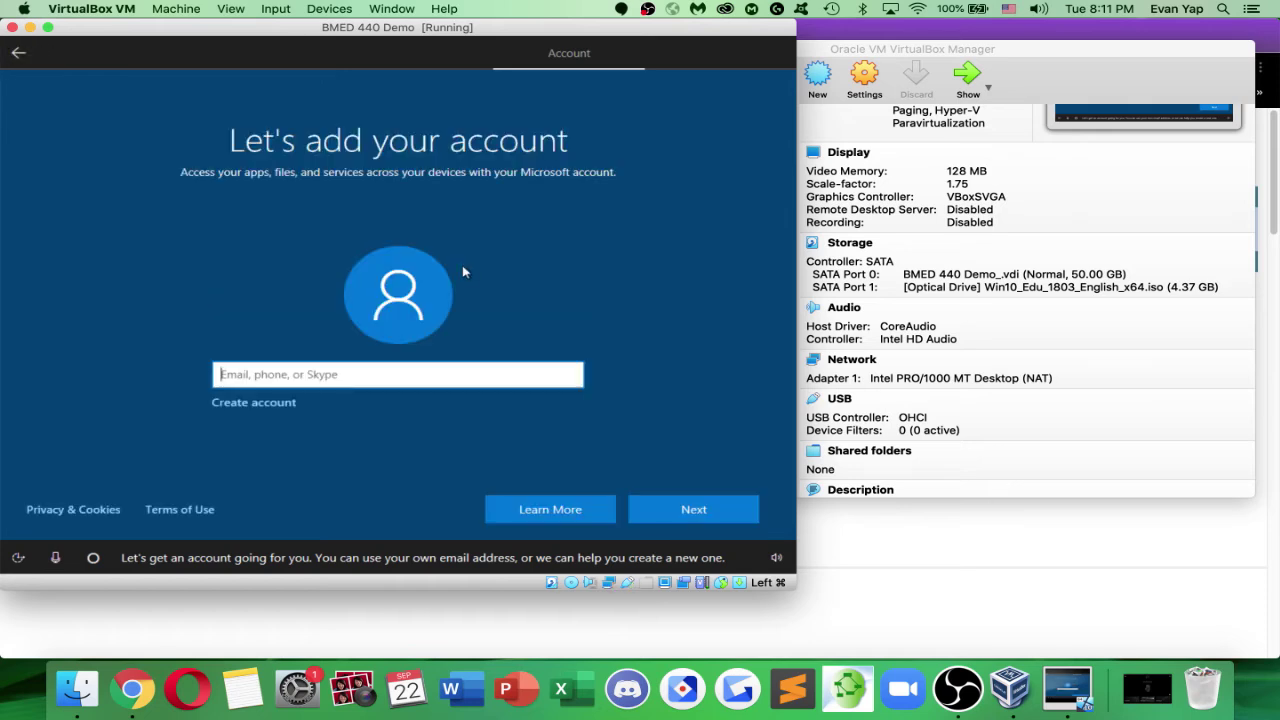
Try signing in to Windows setup with the school e-mail address
click(416, 364)
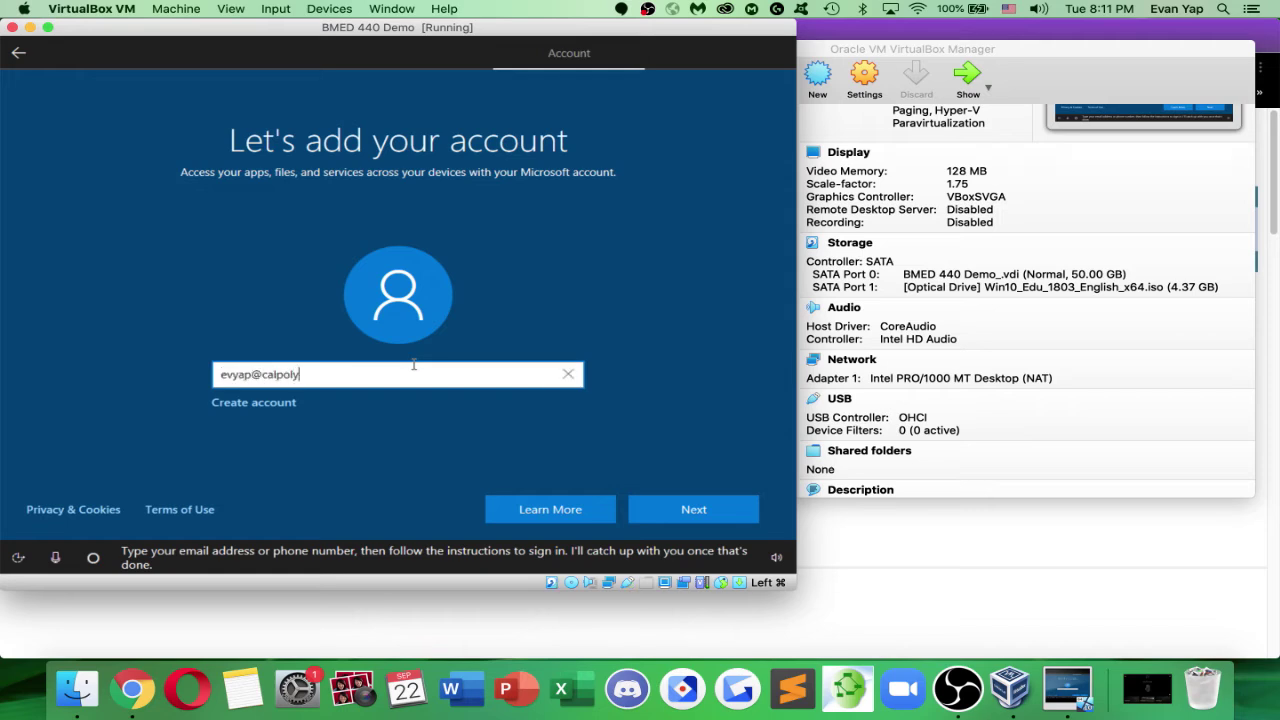
click(680, 510)
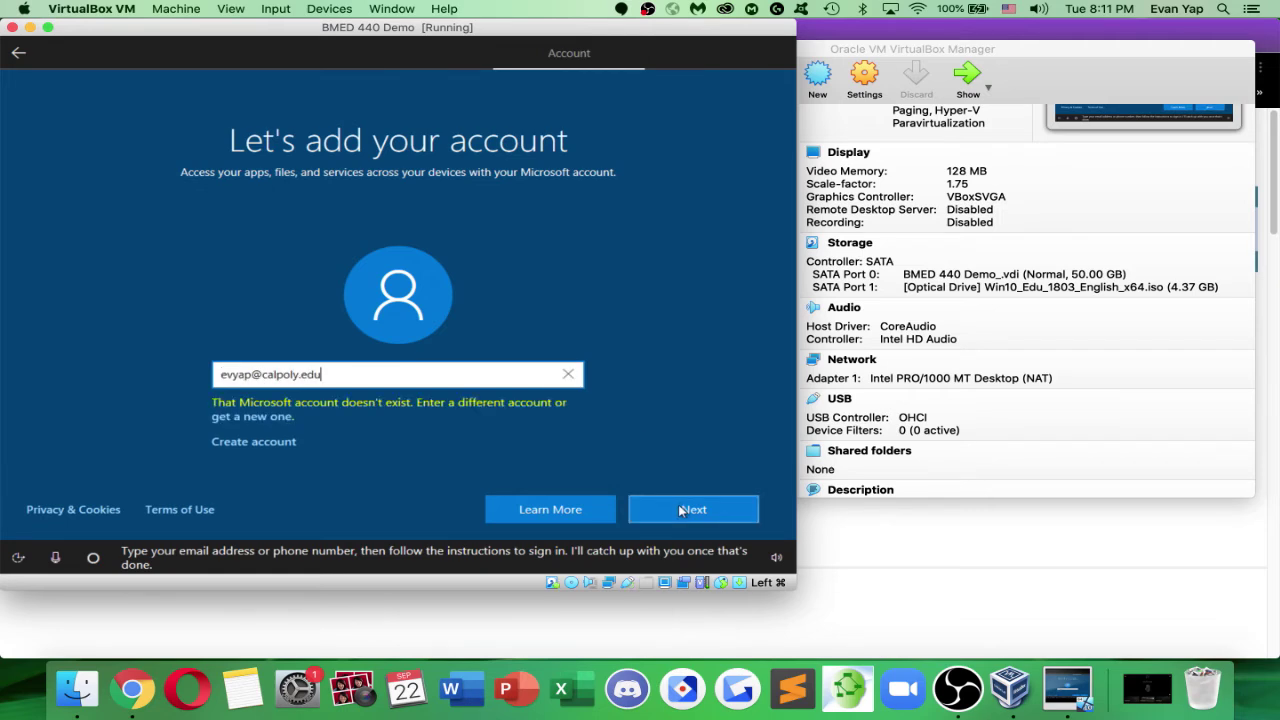
Replace it with a personal Yahoo e-mail and choose to create a new account with it
key(BackSpace)
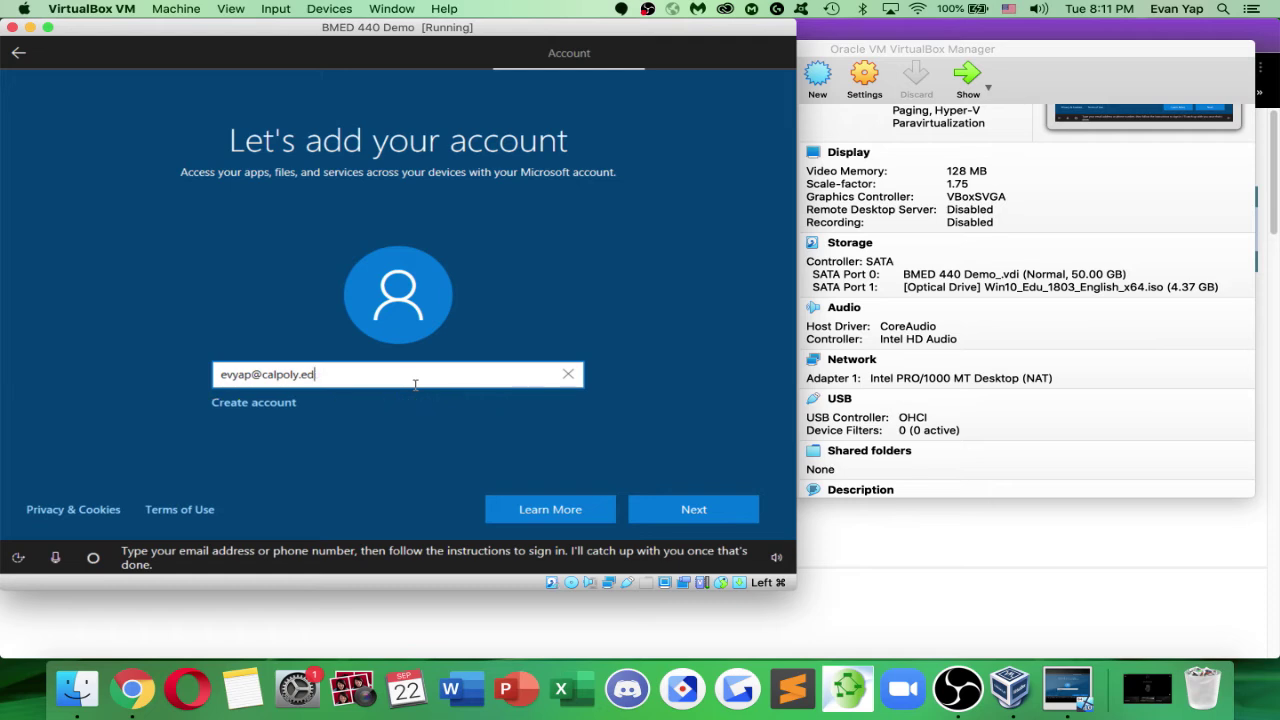
key(BackSpace)
key(BackSpace)
key(BackSpace)
key(BackSpace)
key(BackSpace)
key(BackSpace)
key(BackSpace)
key(BackSpace)
key(BackSpace)
key(BackSpace)
key(BackSpace)
key(BackSpace)
key(BackSpace)
key(BackSpace)
key(BackSpace)
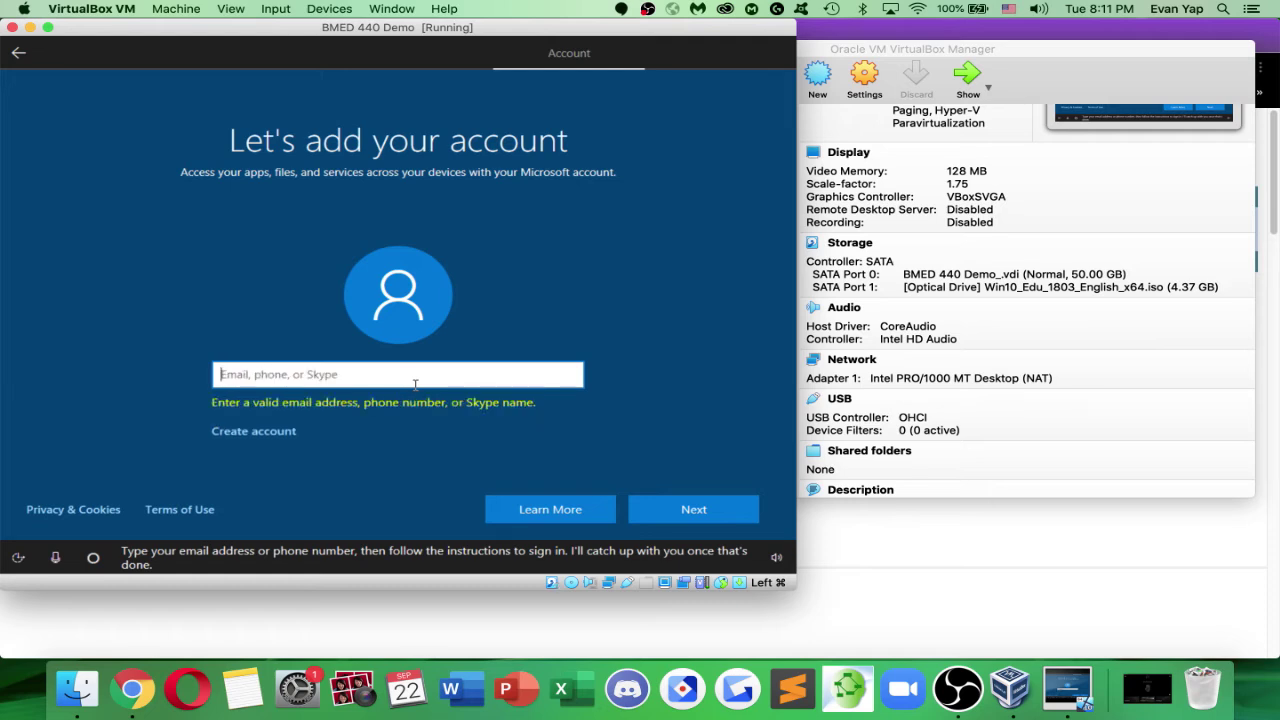
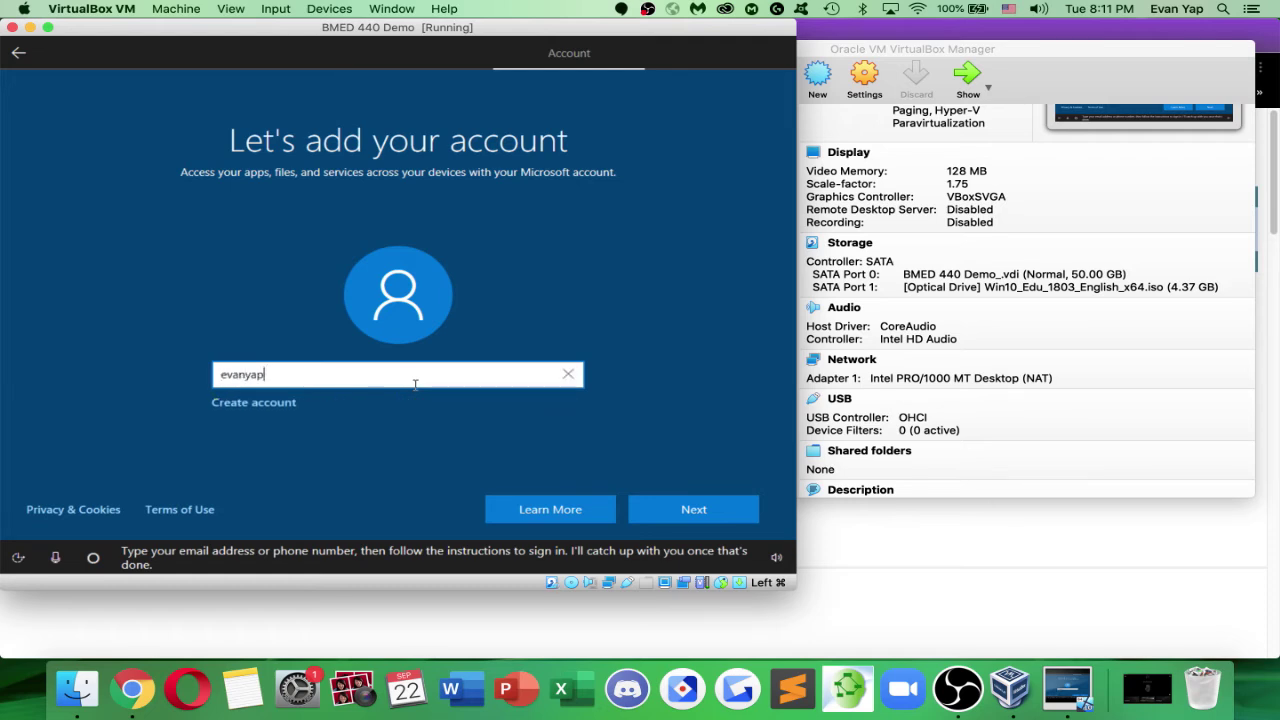
click(672, 509)
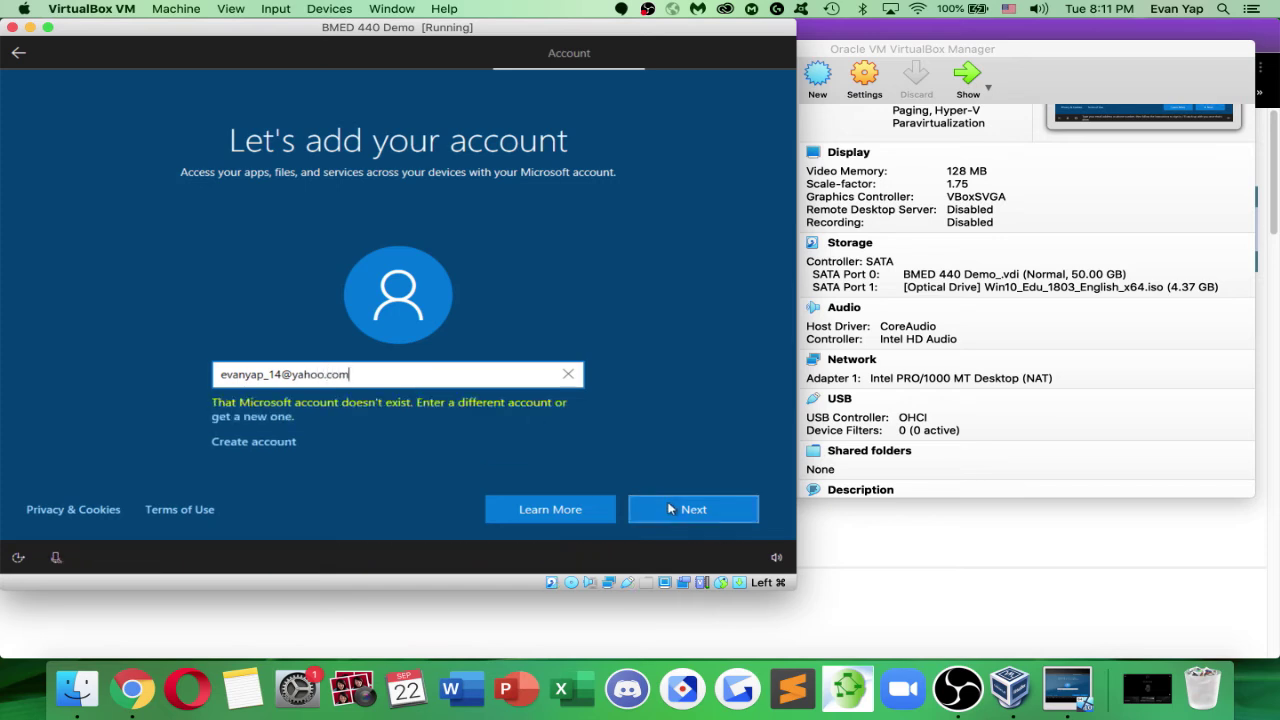
click(287, 420)
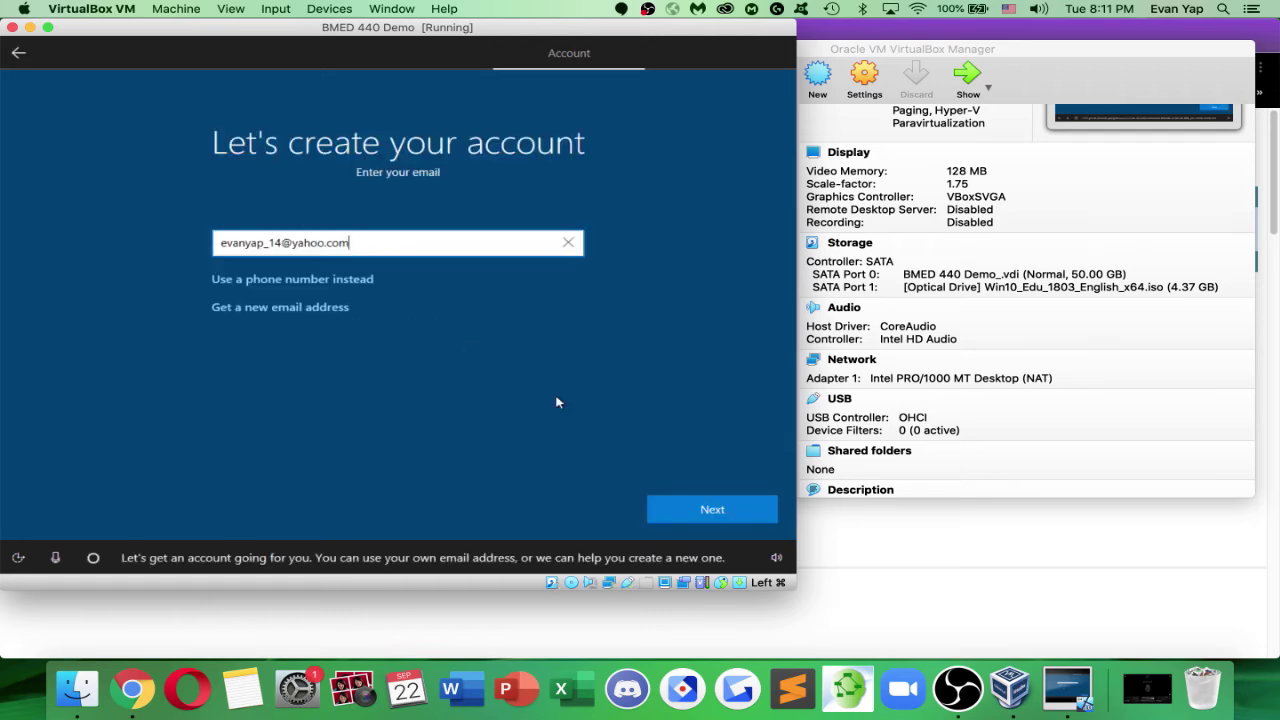
click(716, 509)
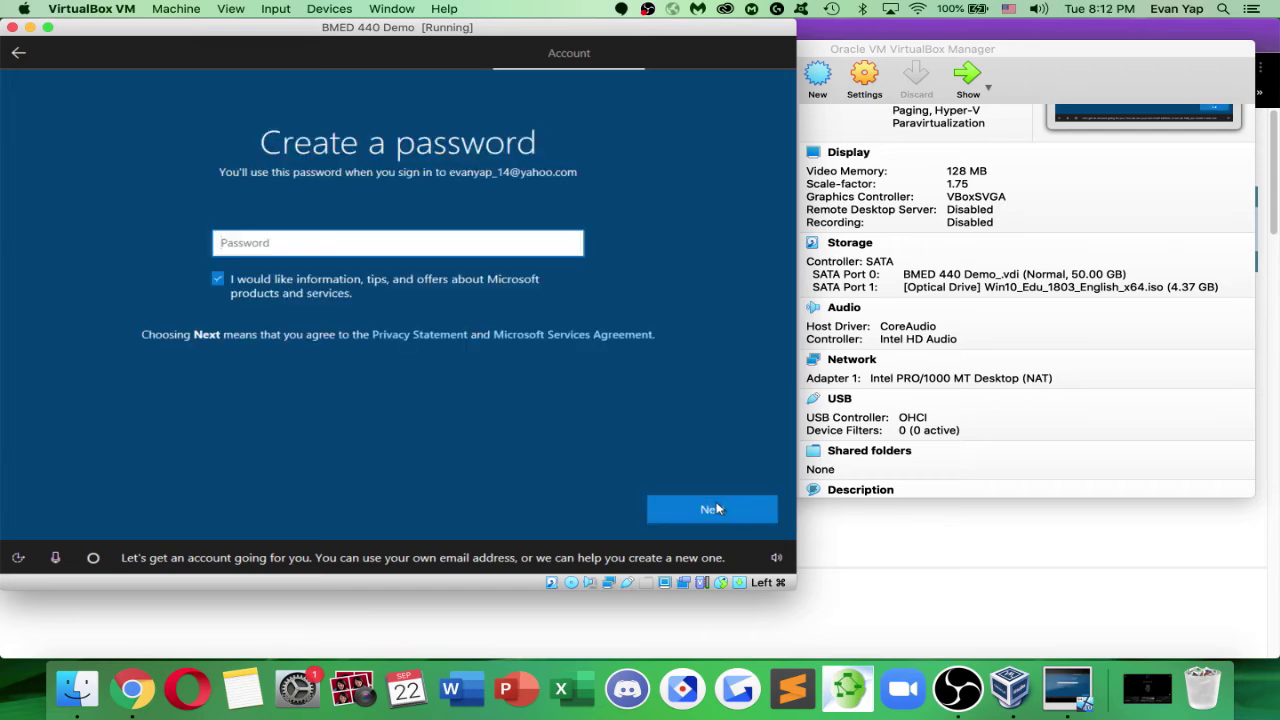
Opt out of Microsoft offers and re-submit the personal Yahoo e-mail for the new account
click(238, 287)
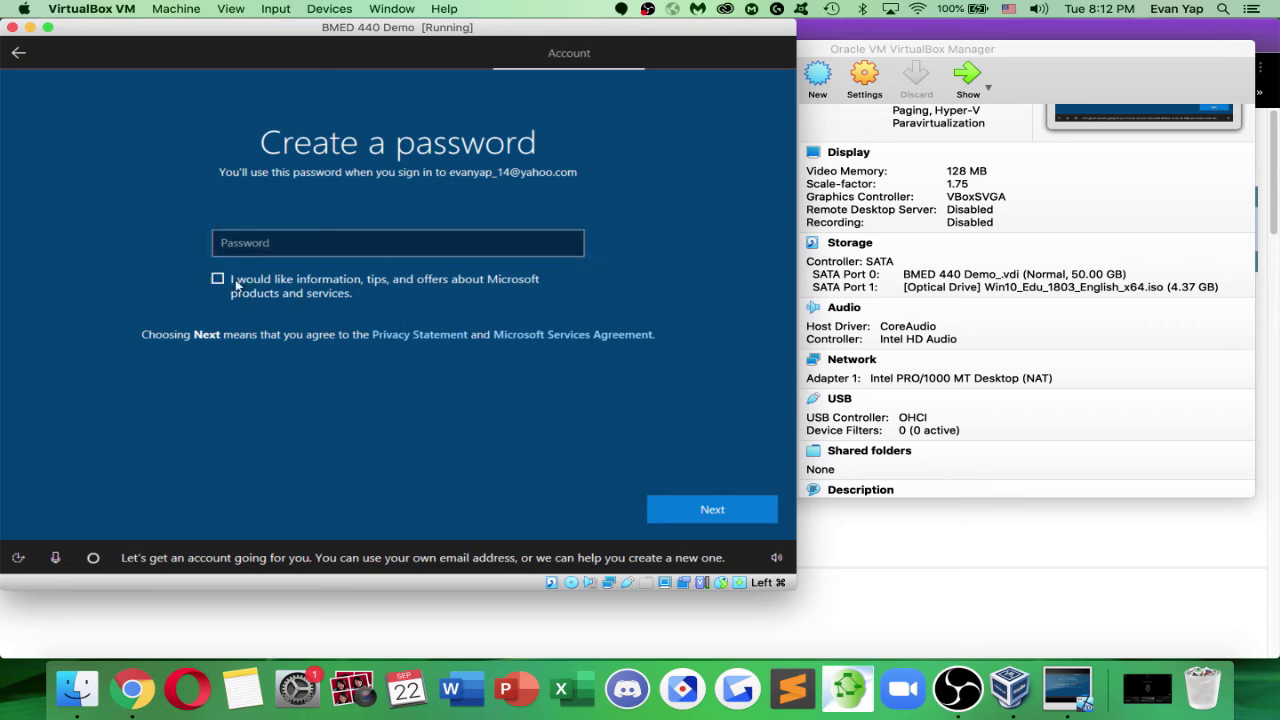
click(25, 55)
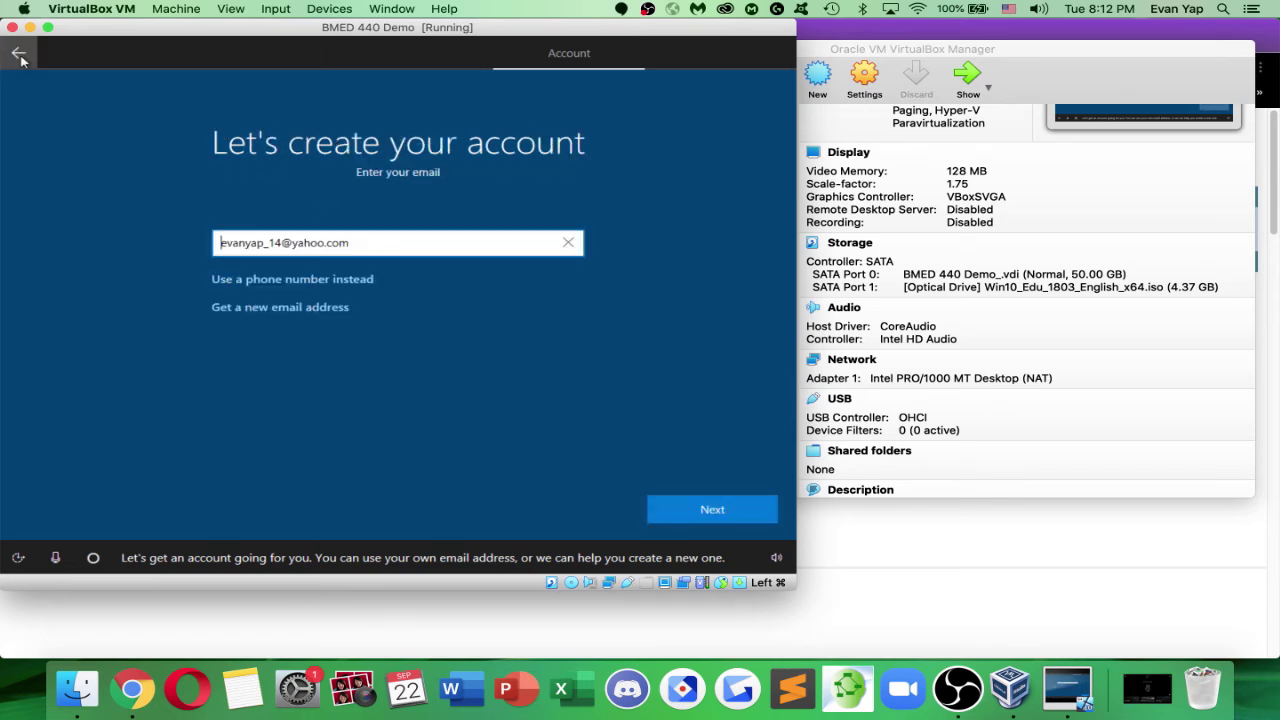
click(361, 280)
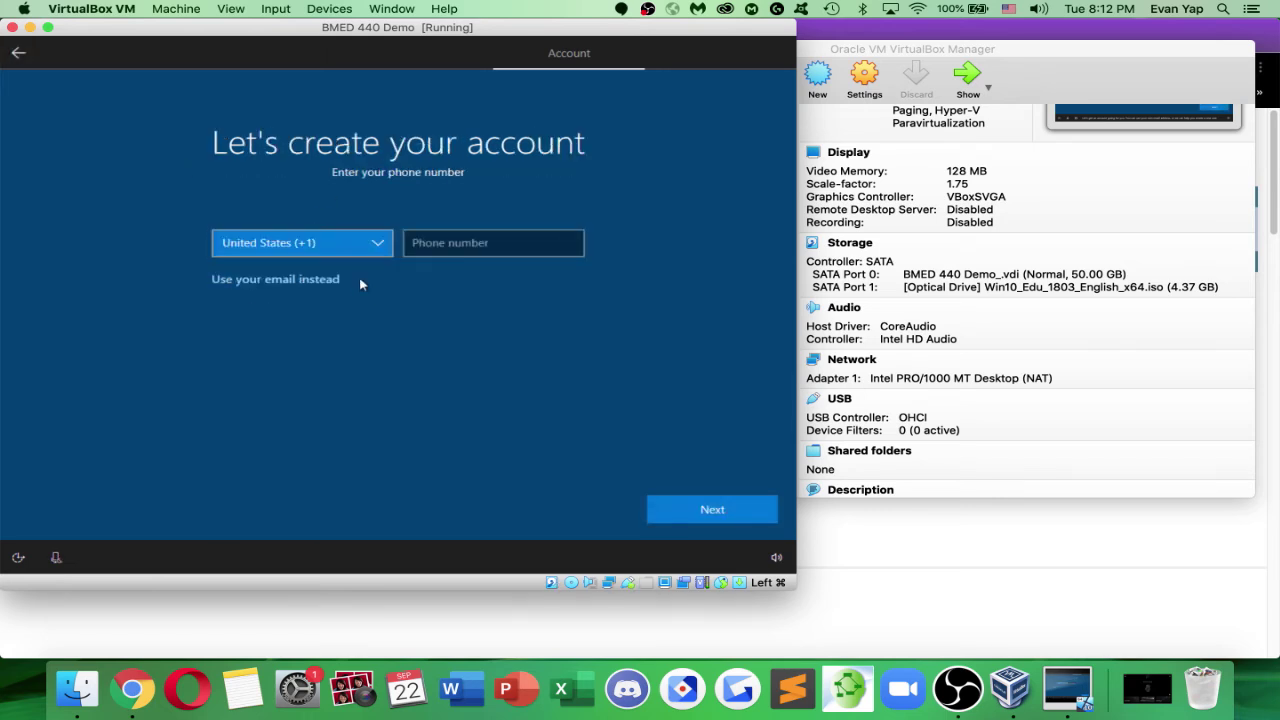
click(454, 250)
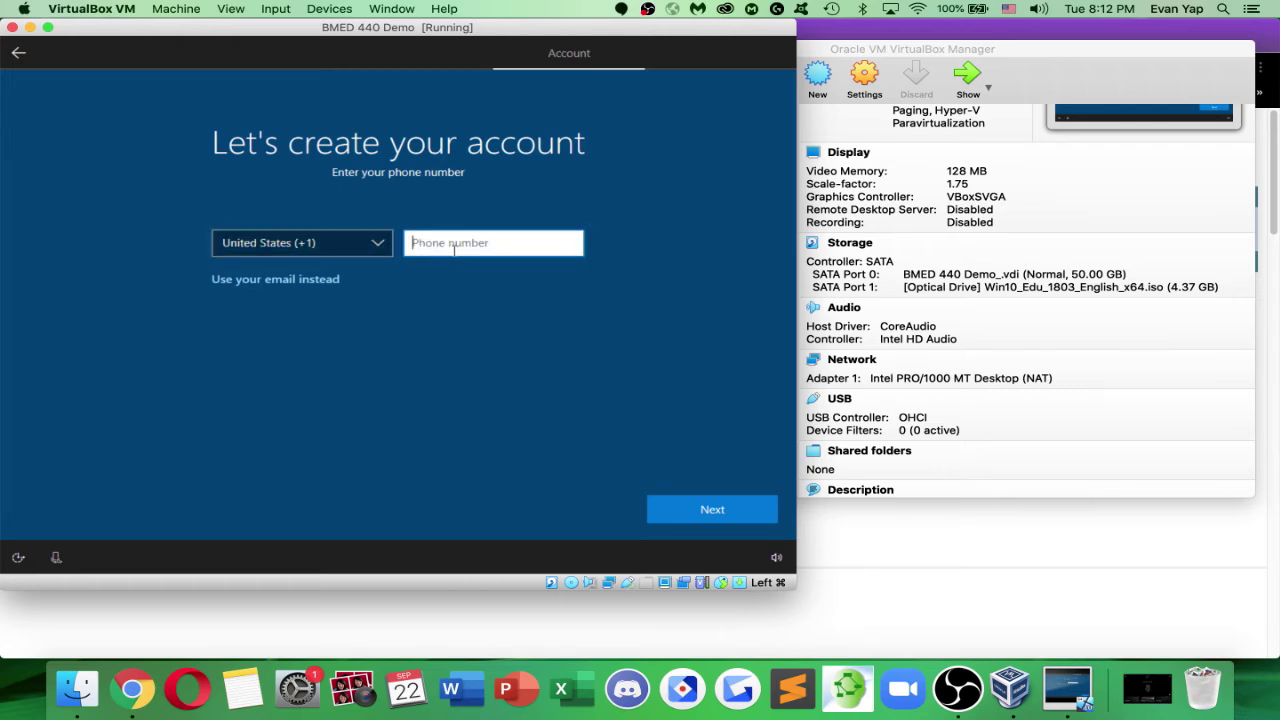
click(320, 279)
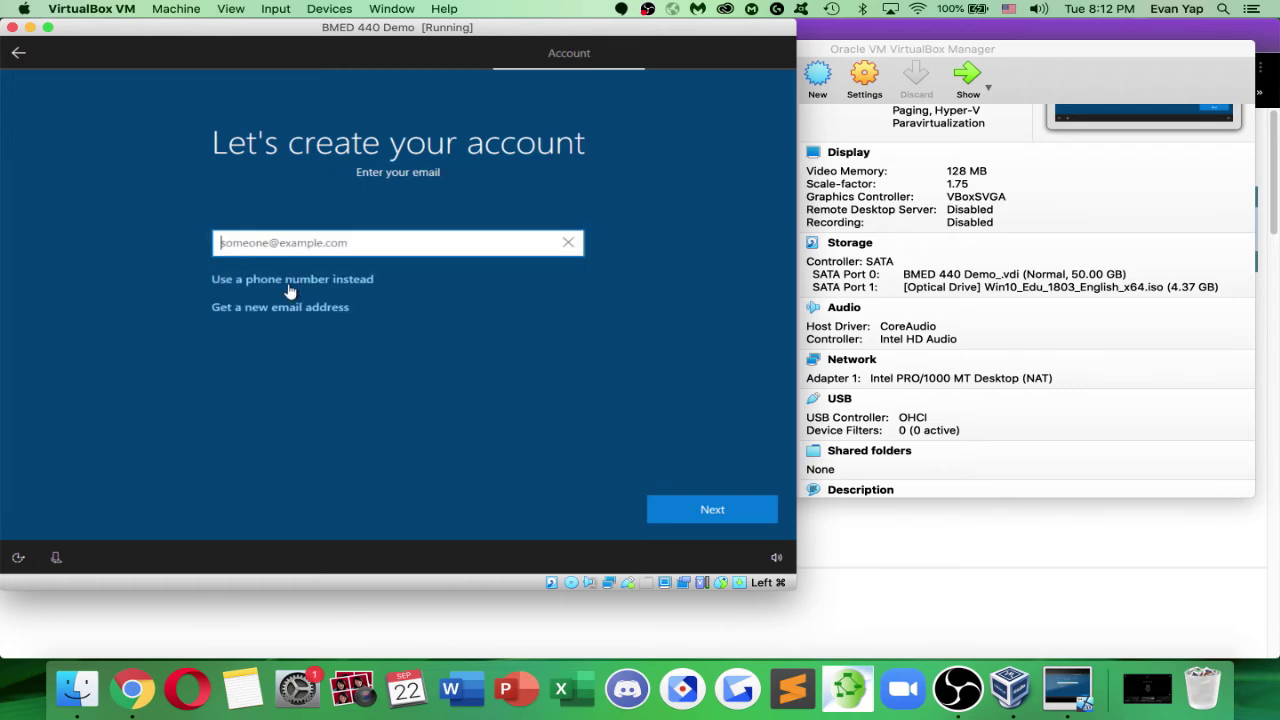
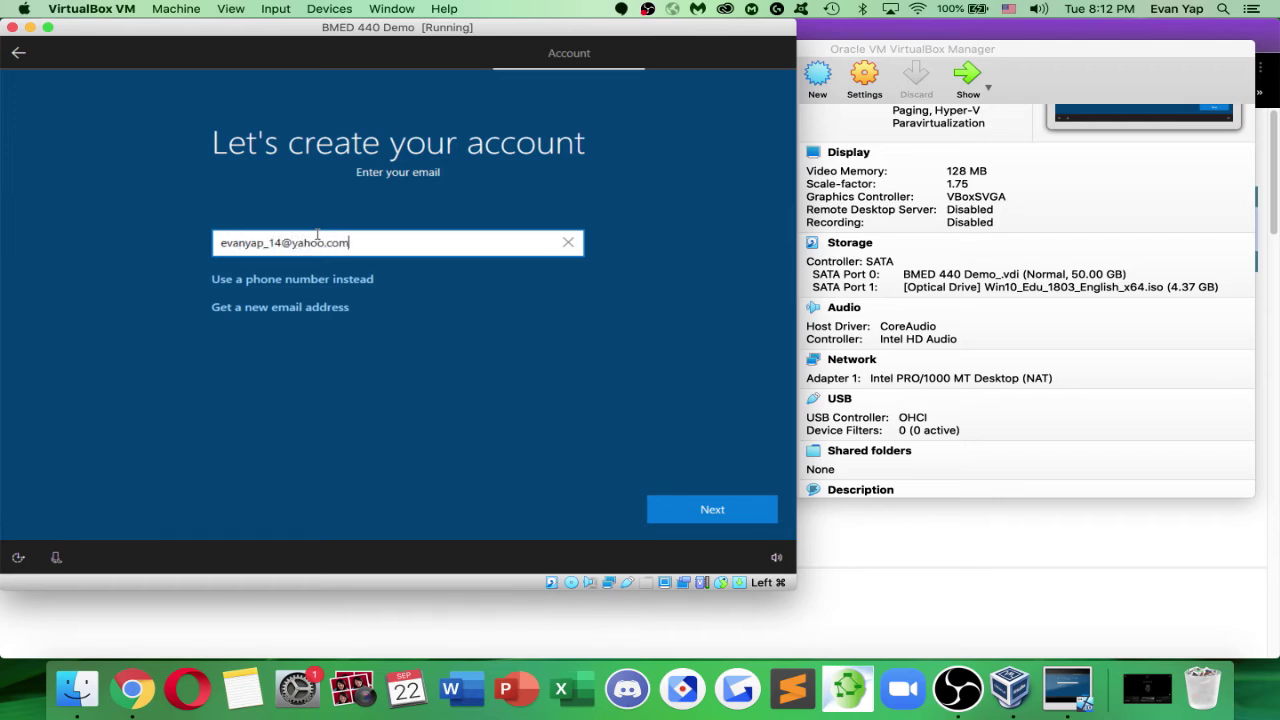
click(728, 513)
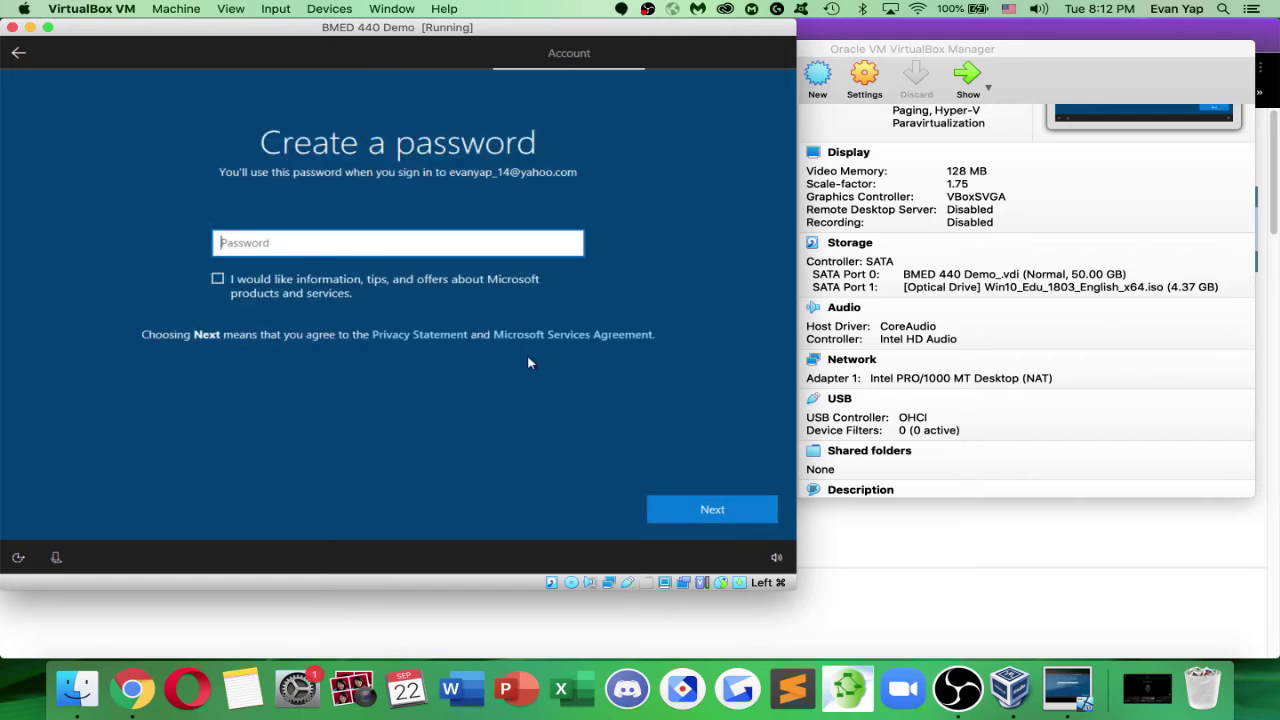
Enter the new account's password and continue
text(**********)
text(***)
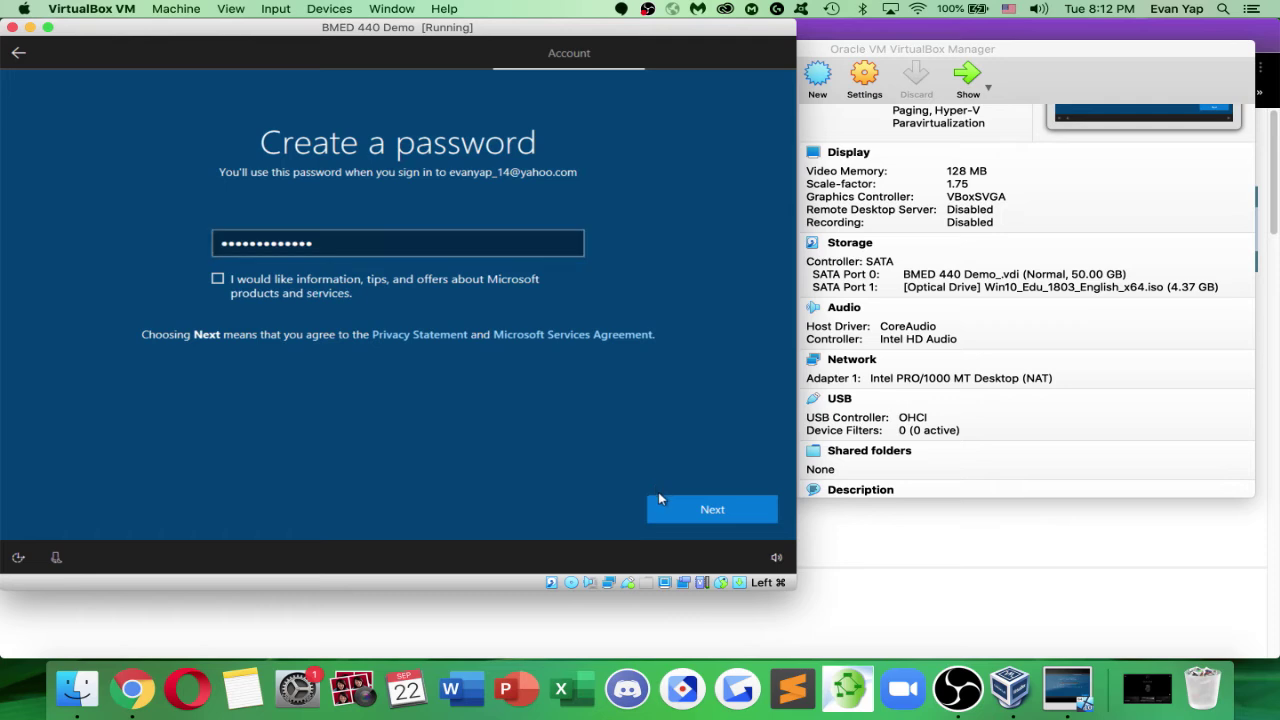
click(660, 505)
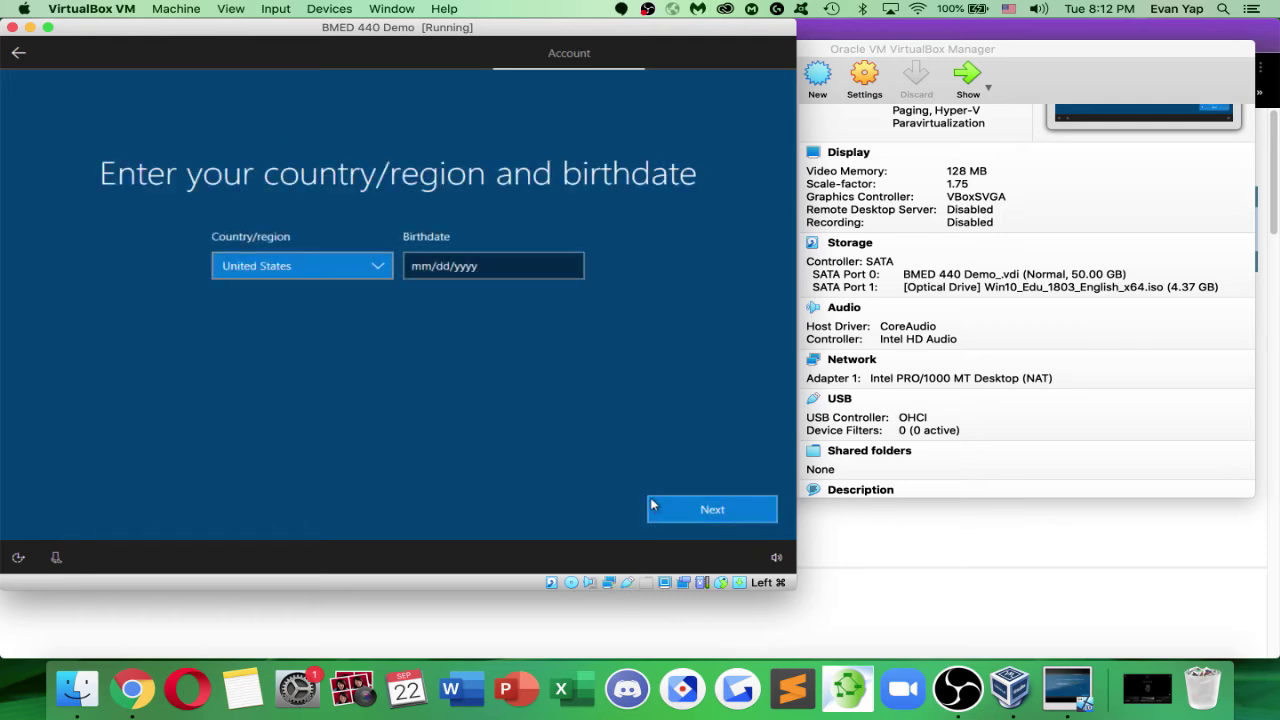
Pick October in the birthdate picker, scroll the year back, and try to continue
click(452, 270)
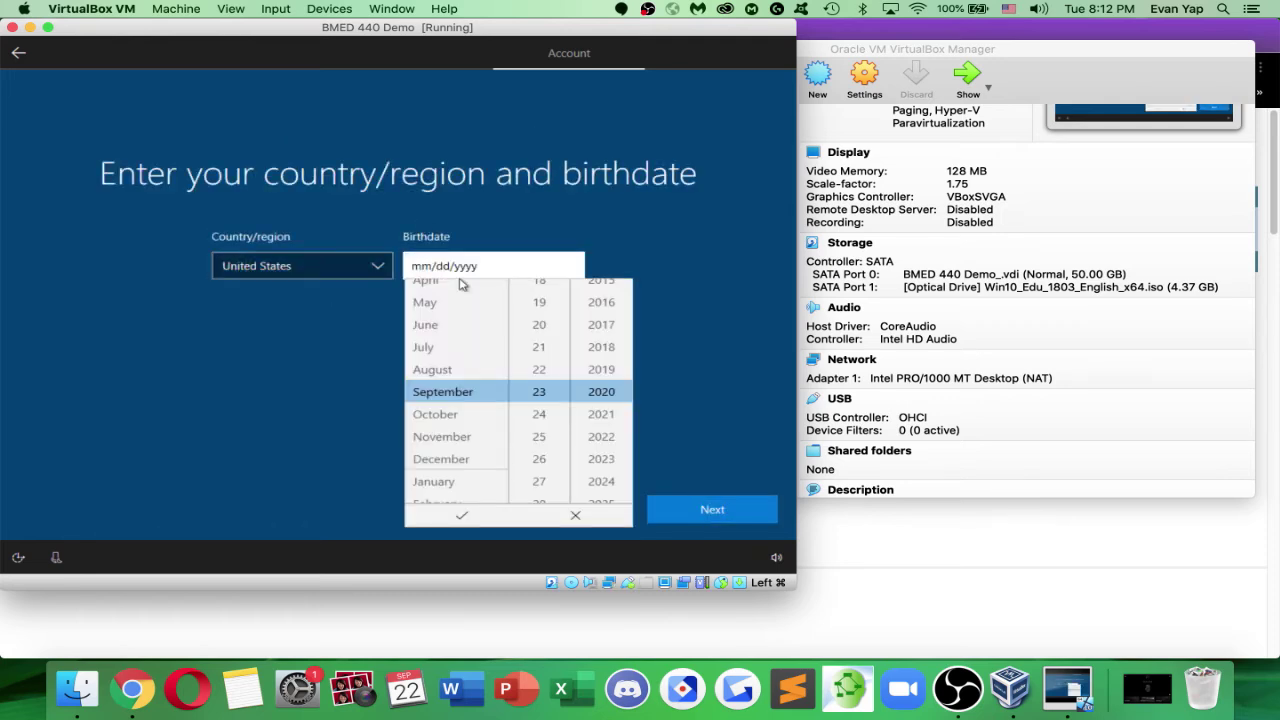
click(483, 414)
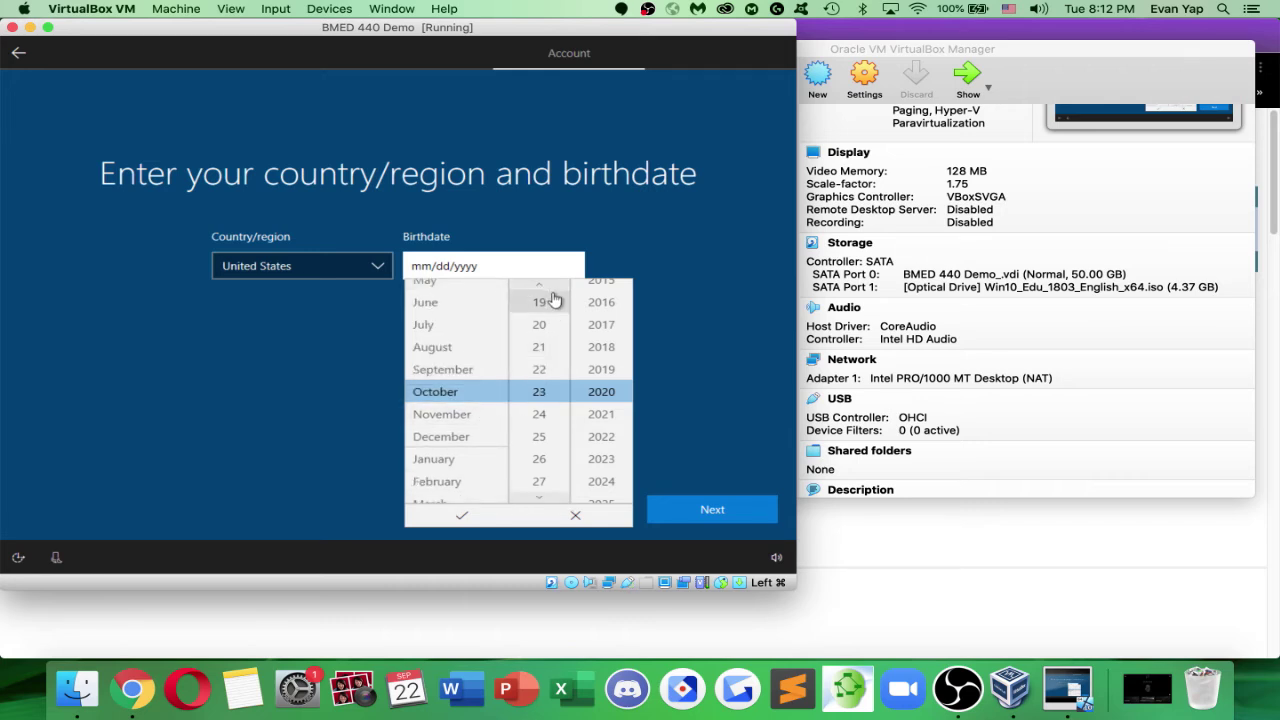
scroll(550, 300, up, 2)
scroll(550, 333, up, 4)
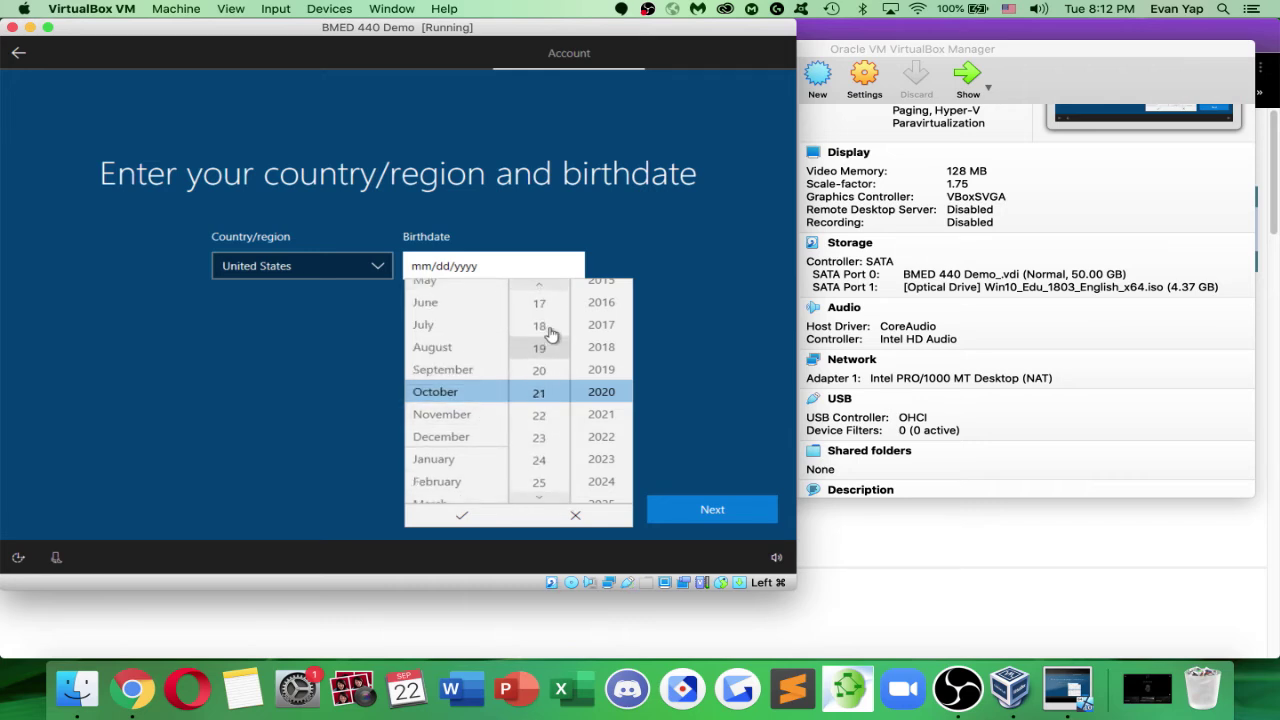
scroll(549, 333, up, 3)
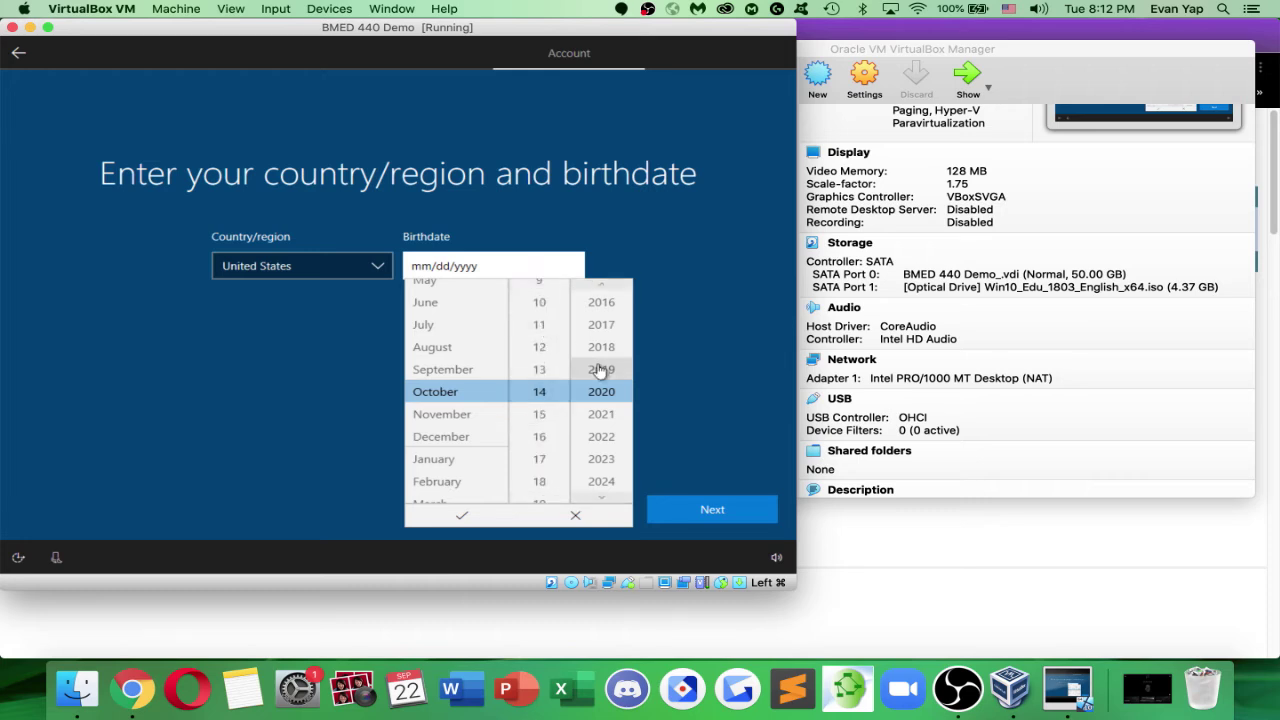
scroll(606, 414, up, 4)
scroll(606, 414, up, 5)
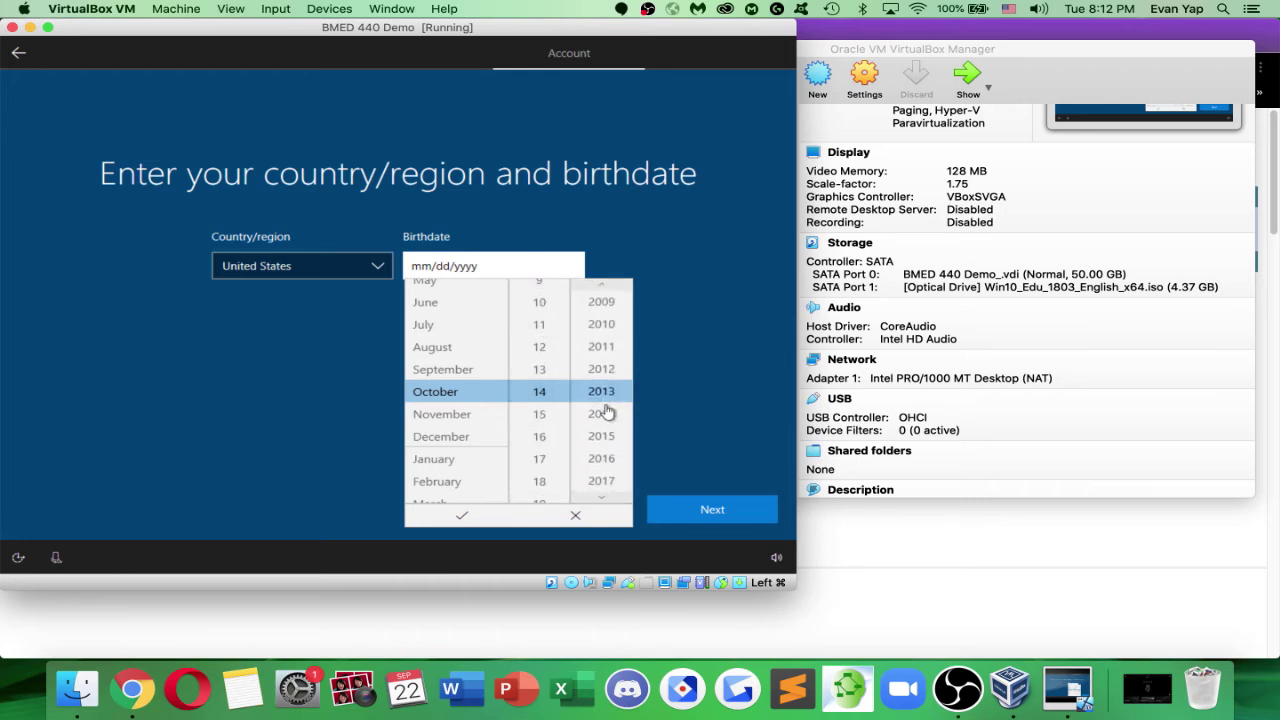
scroll(610, 383, up, 8)
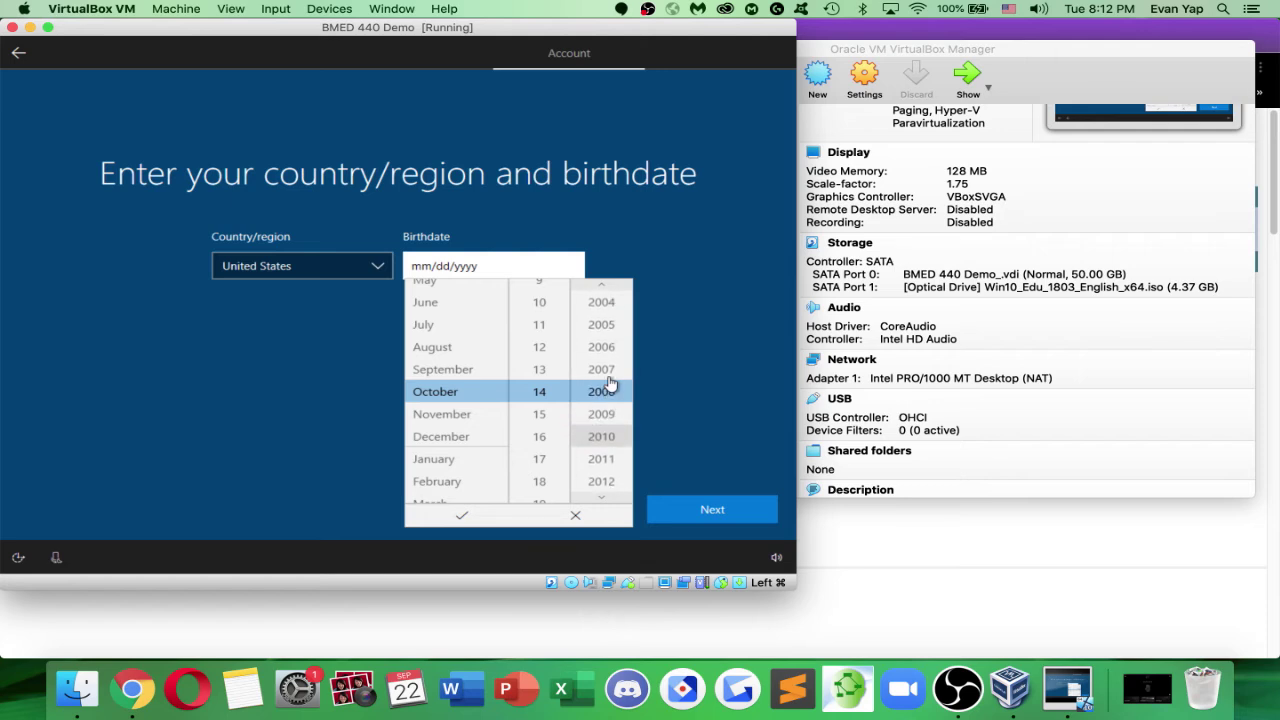
scroll(614, 331, up, 4)
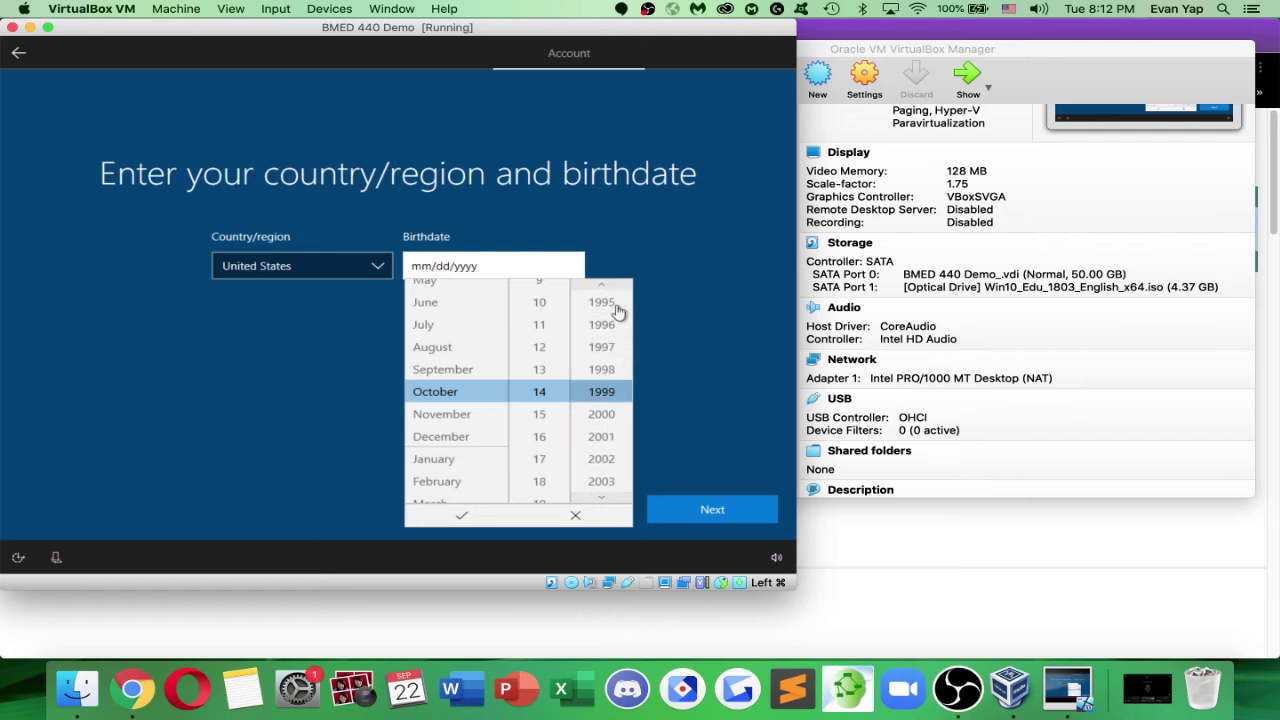
click(714, 500)
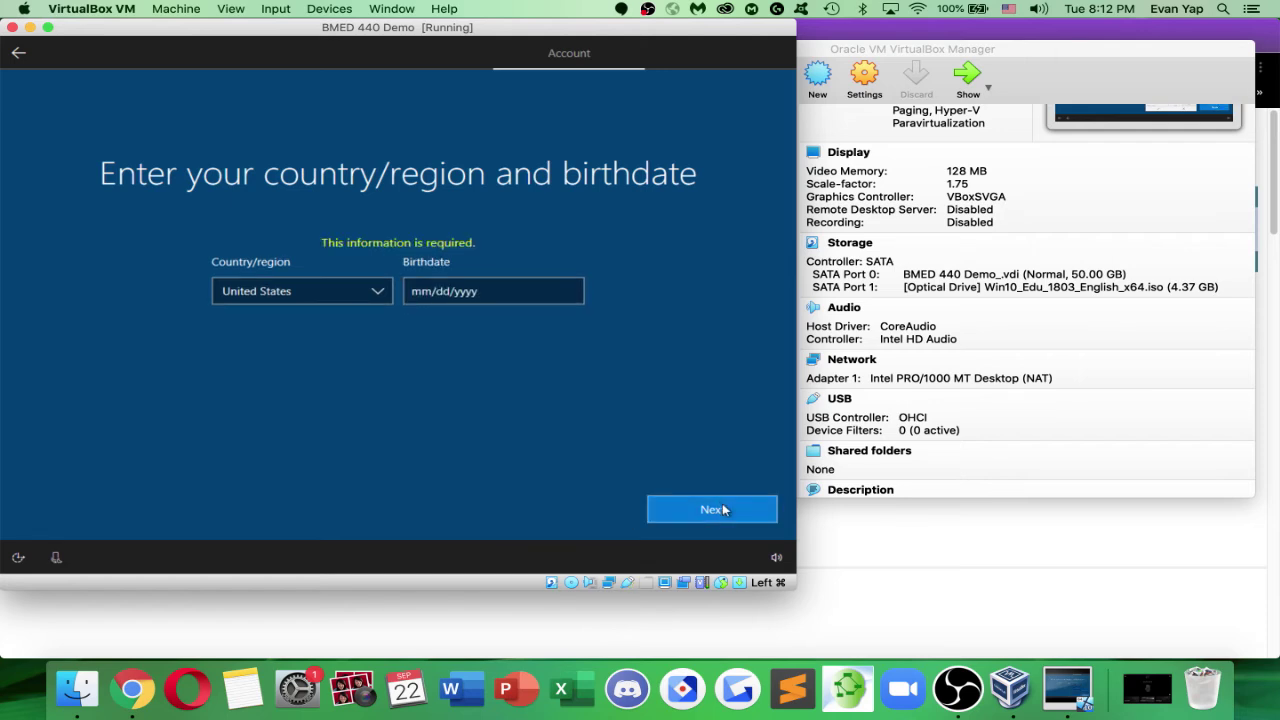
click(473, 297)
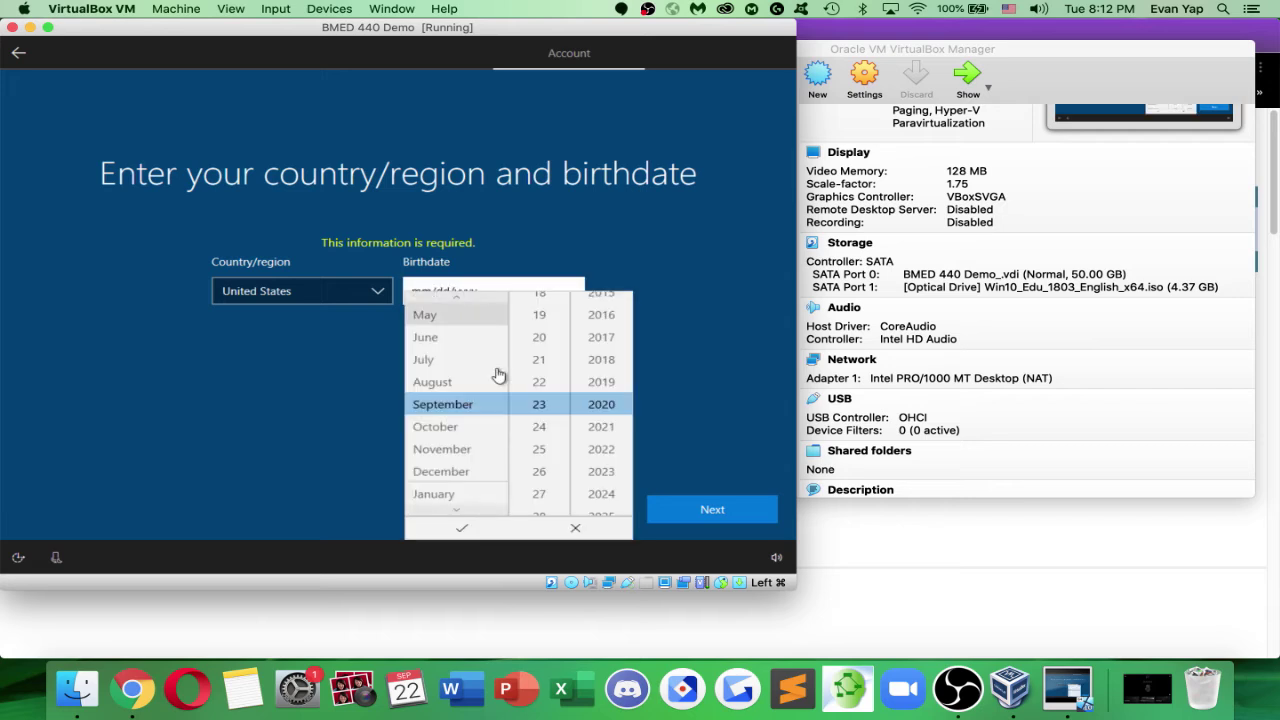
click(473, 426)
scroll(534, 402, up, 4)
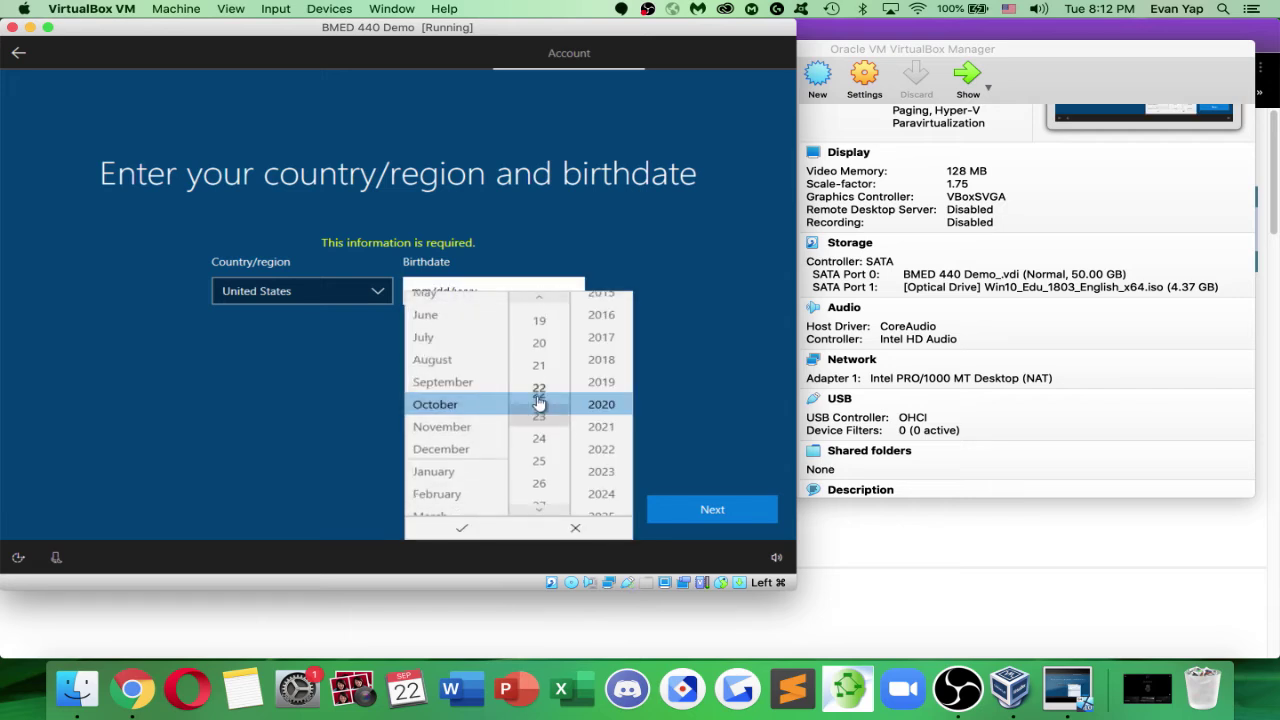
scroll(557, 372, up, 5)
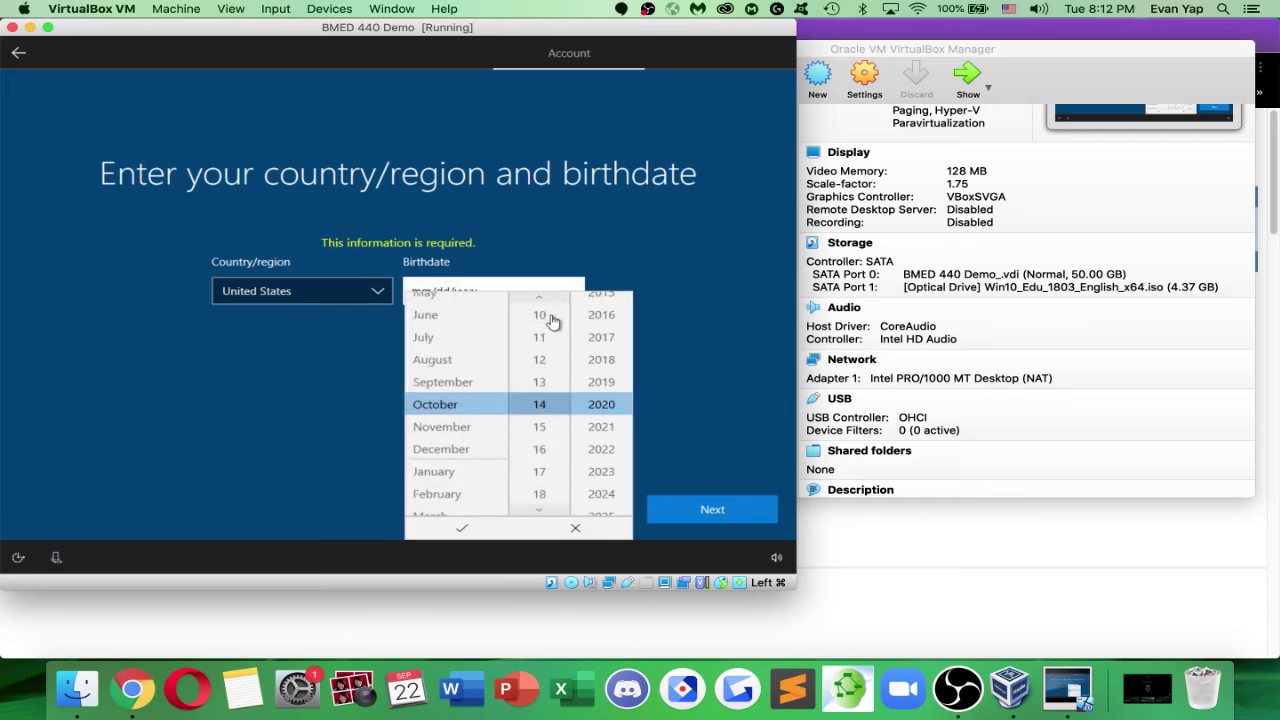
scroll(590, 377, up, 2)
scroll(590, 377, up, 10)
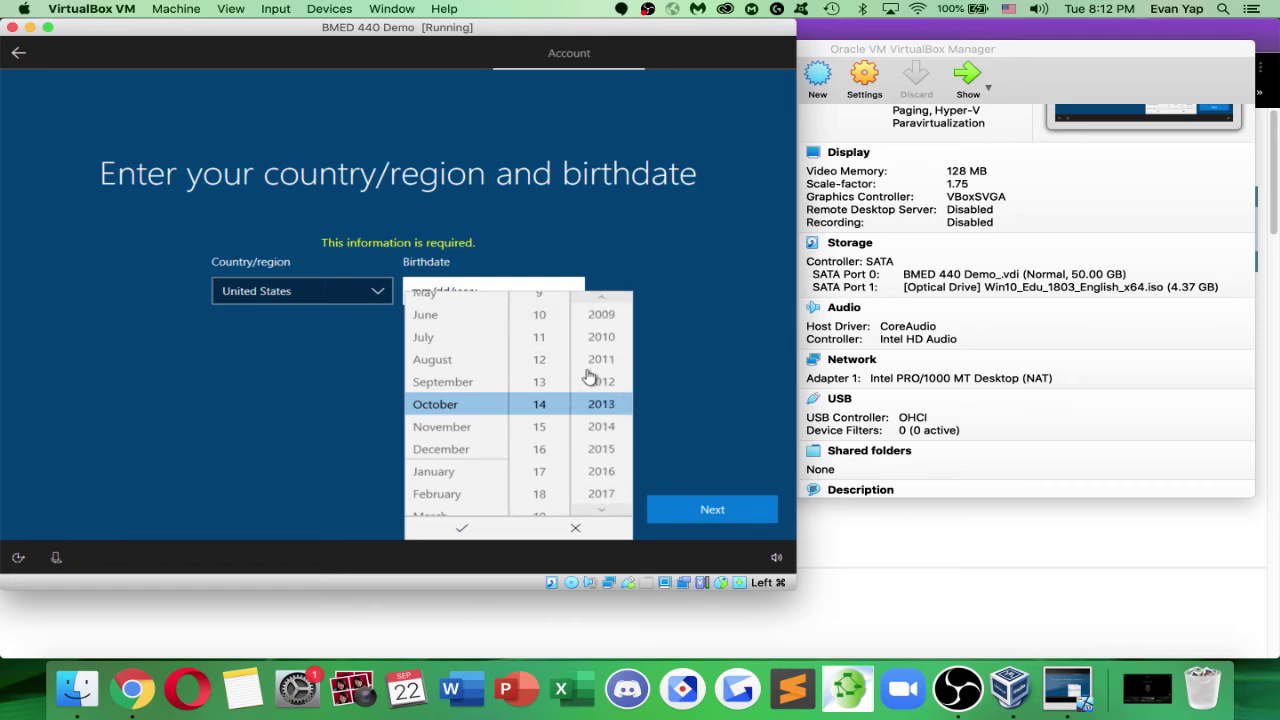
scroll(590, 377, up, 8)
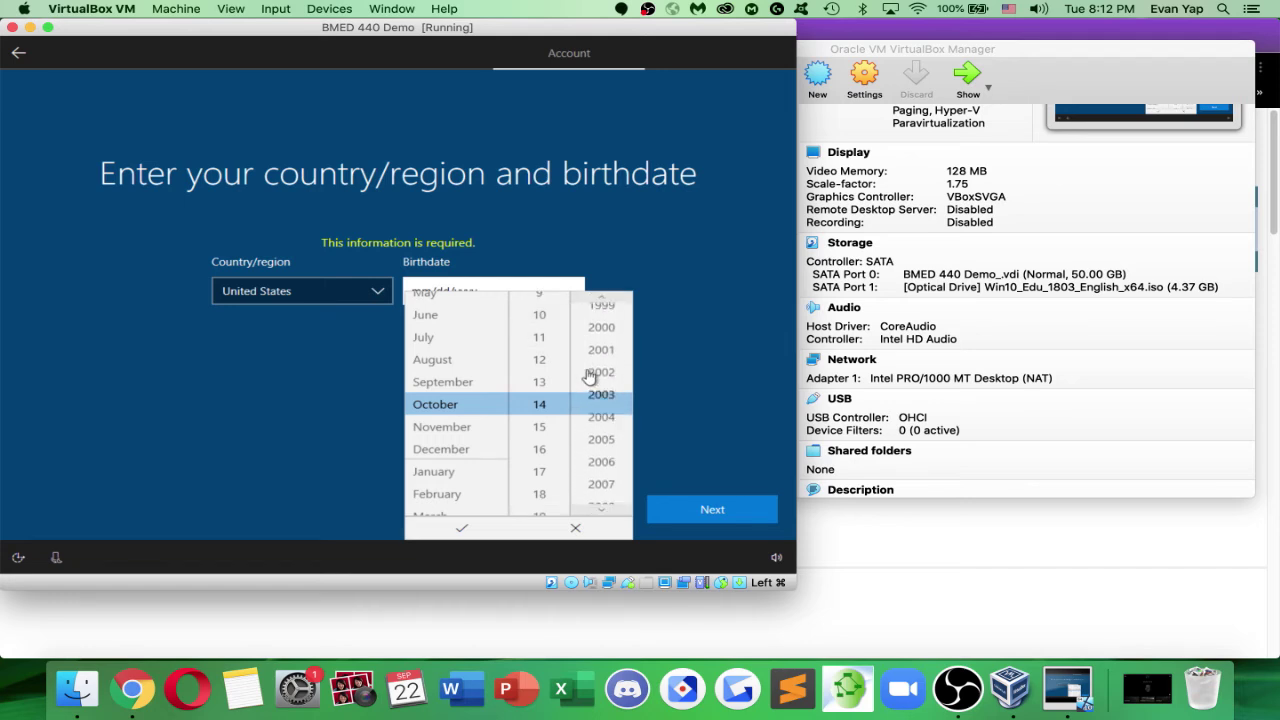
scroll(614, 398, up, 1)
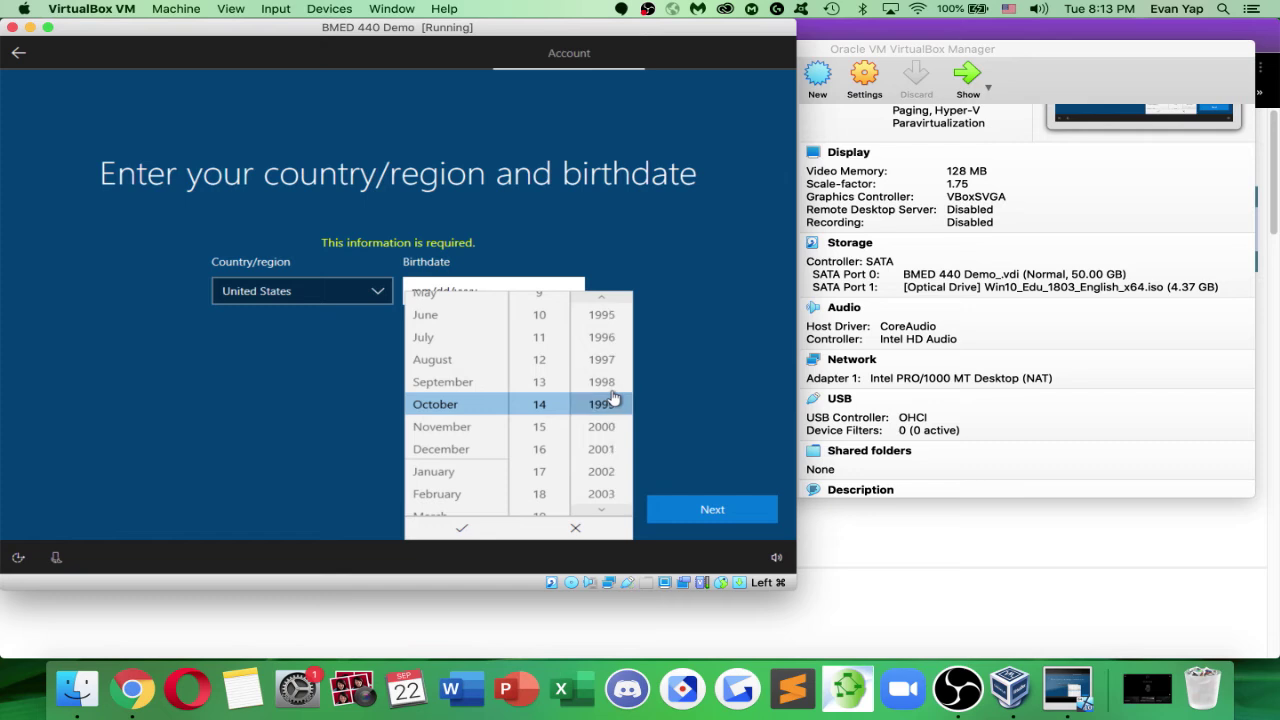
click(484, 532)
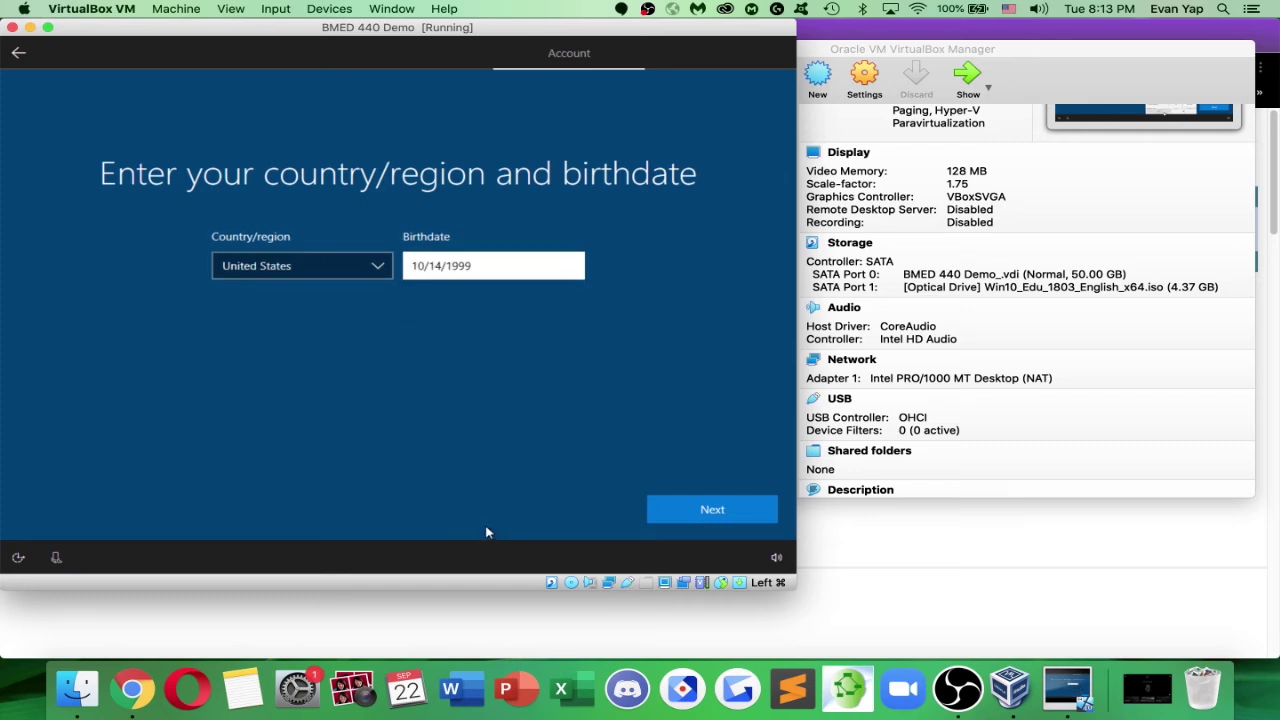
click(688, 511)
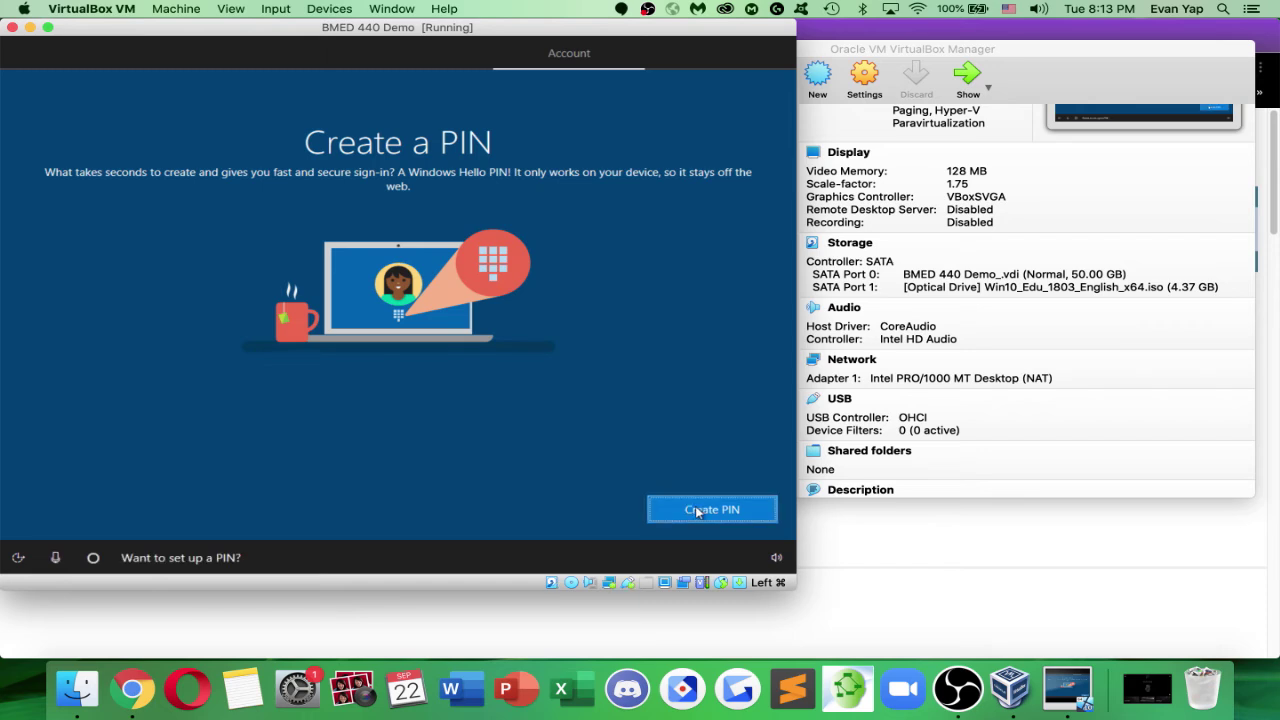
Create a Windows Hello PIN, entering and confirming the same numeric PIN
click(696, 507)
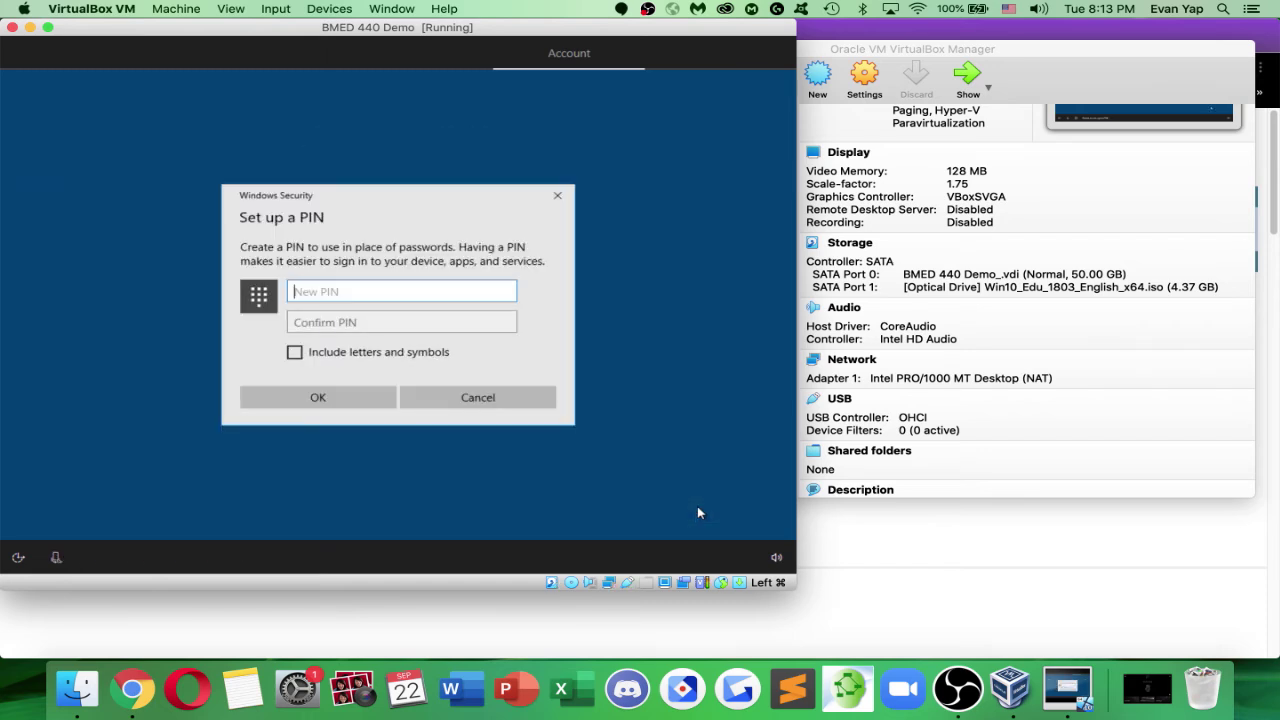
text(12345)
key(Tab)
text(12345)
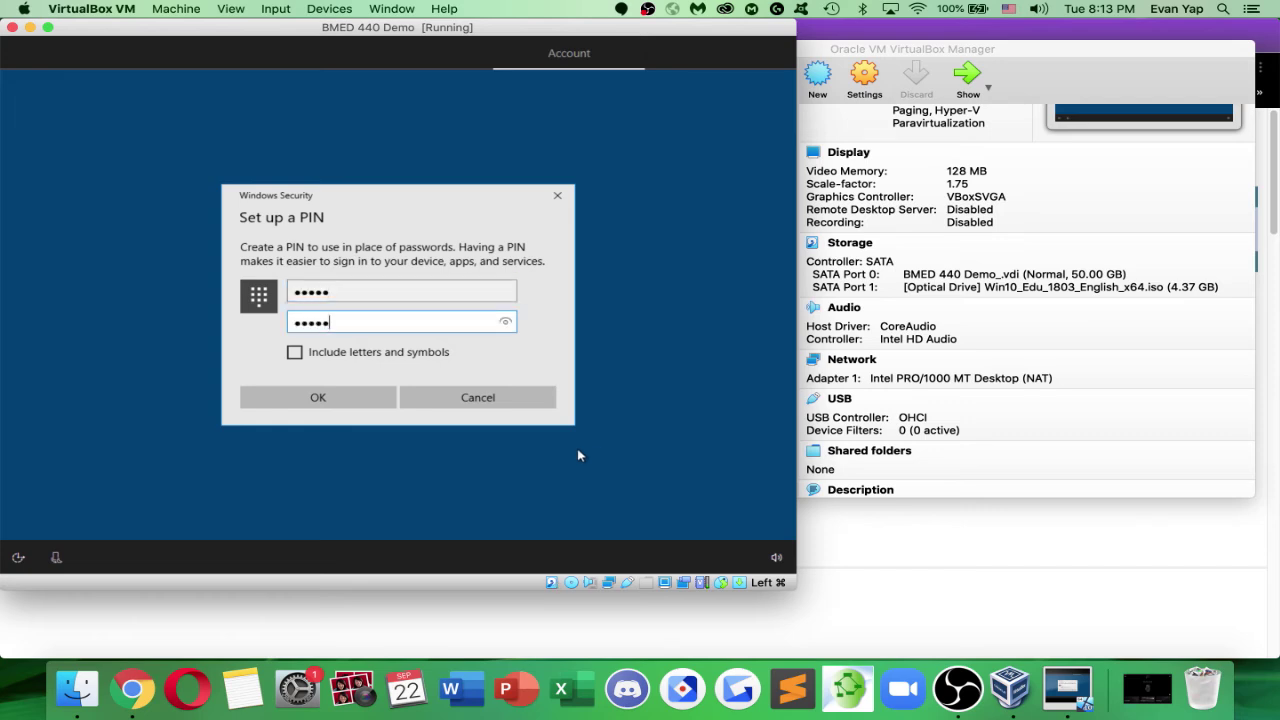
click(390, 406)
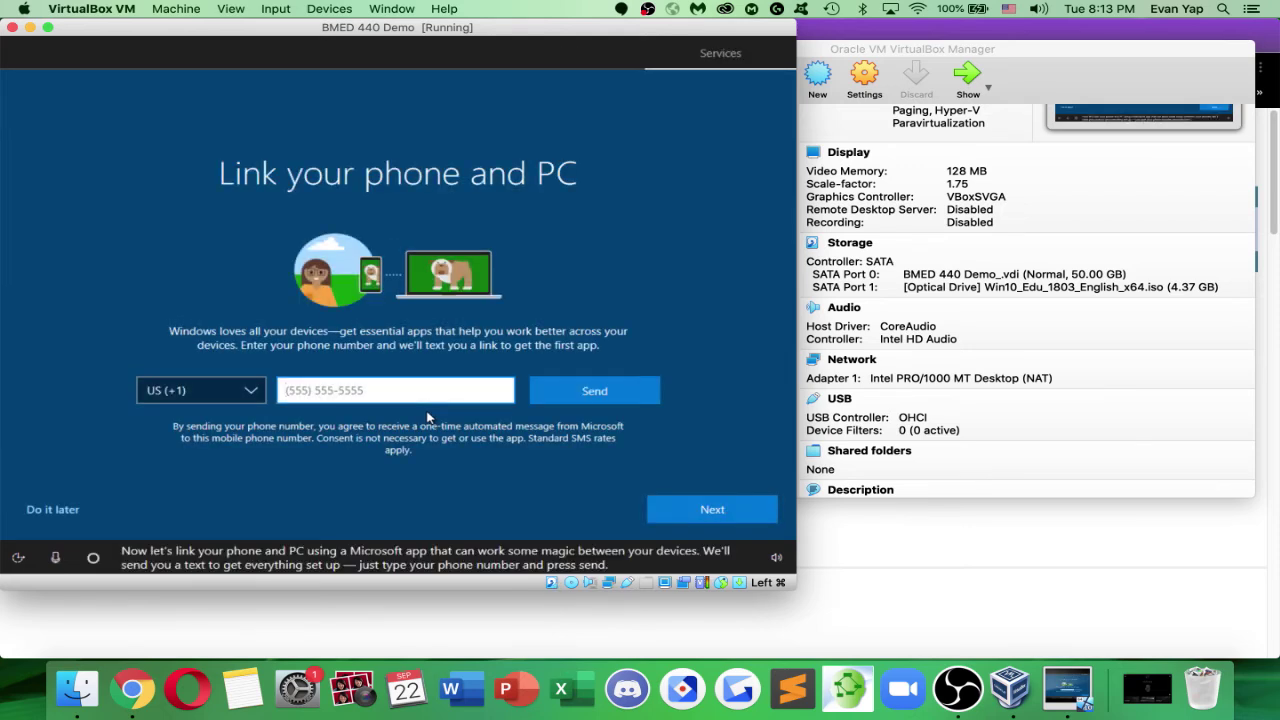
Skip phone linking, decline Cortana, and accept the default privacy settings
click(713, 511)
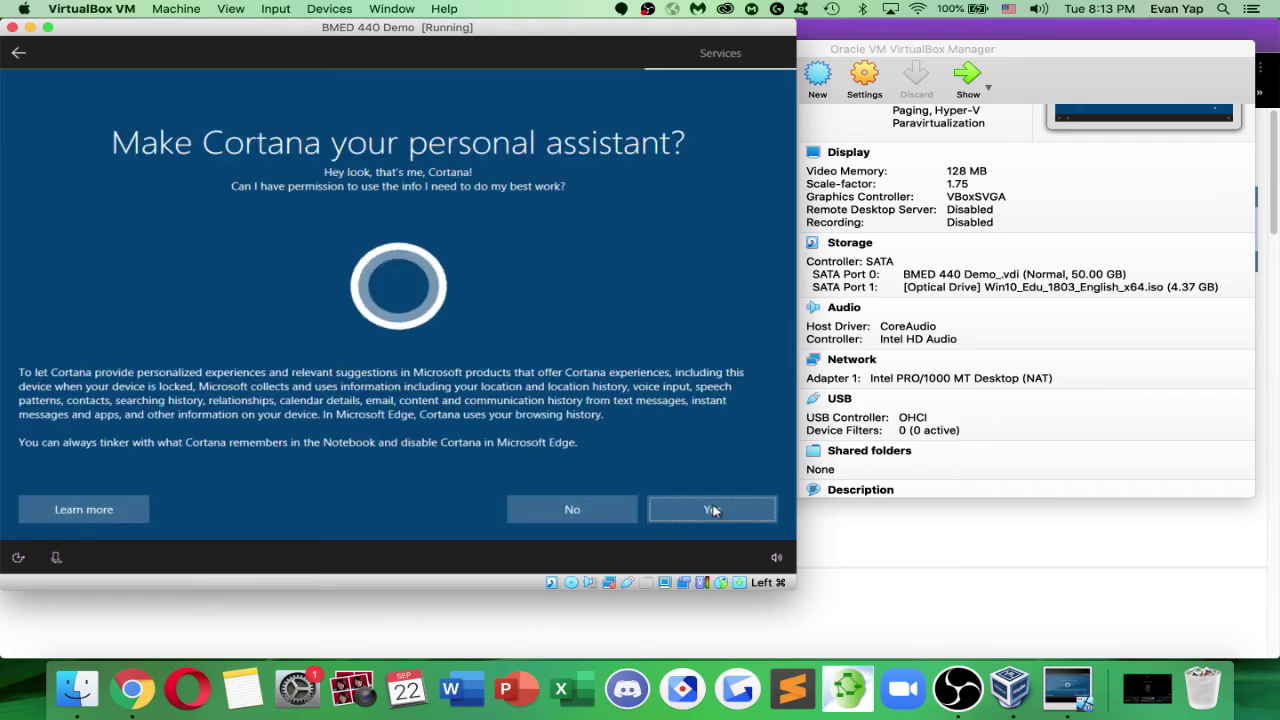
click(556, 520)
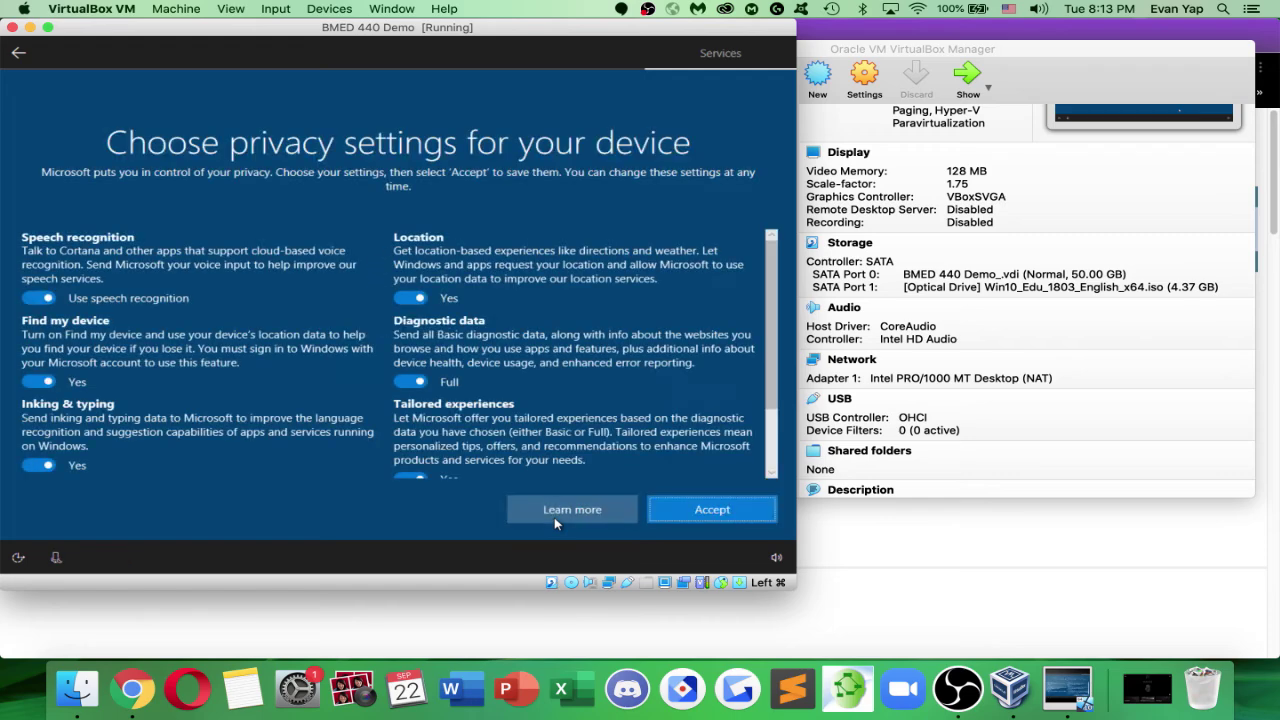
click(658, 515)
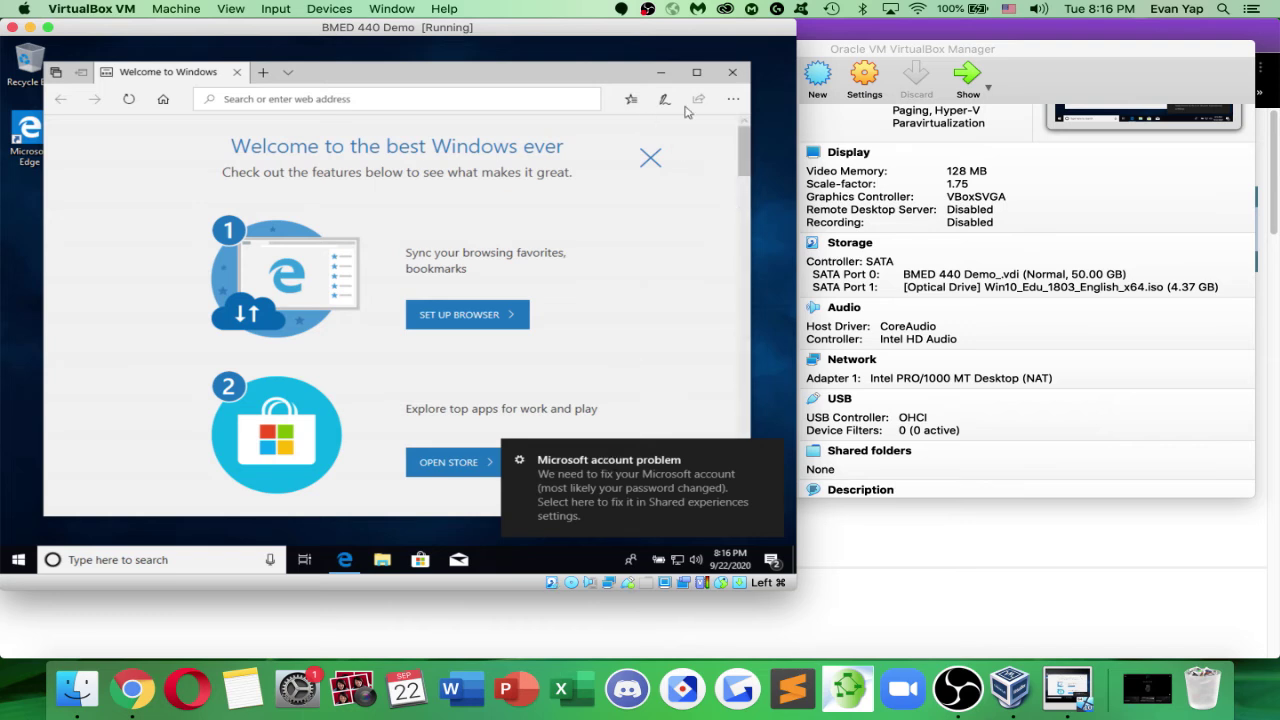
Load canvas.calpoly.edu in Edge's address bar
click(455, 101)
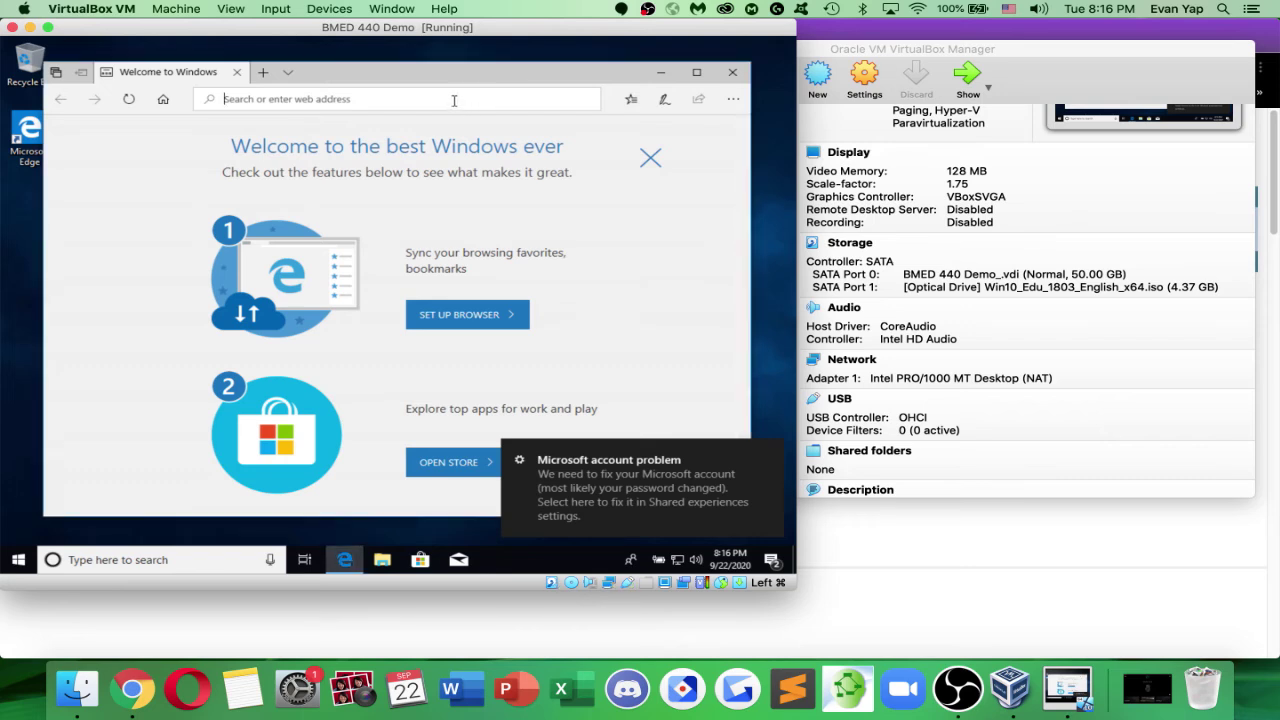
text(canvas.)
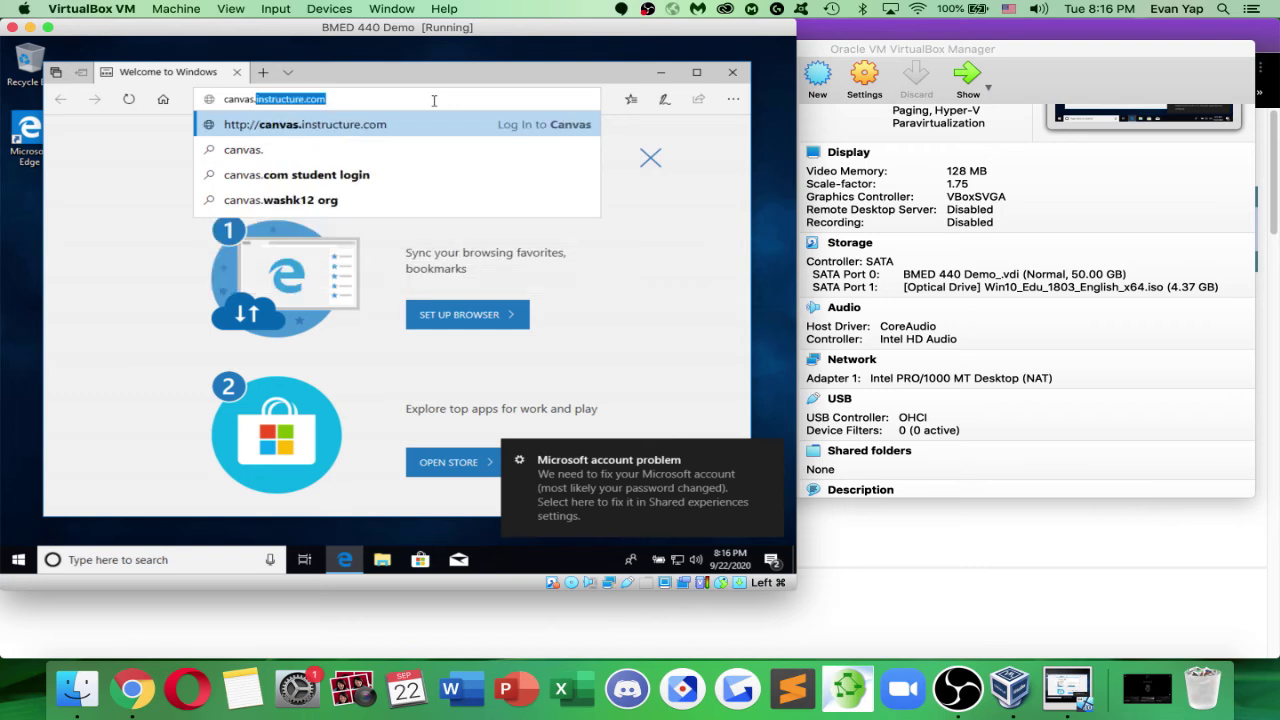
key(BackSpace)
key(BackSpace)
key(BackSpace)
key(BackSpace)
key(BackSpace)
key(BackSpace)
key(BackSpace)
text(calpol)
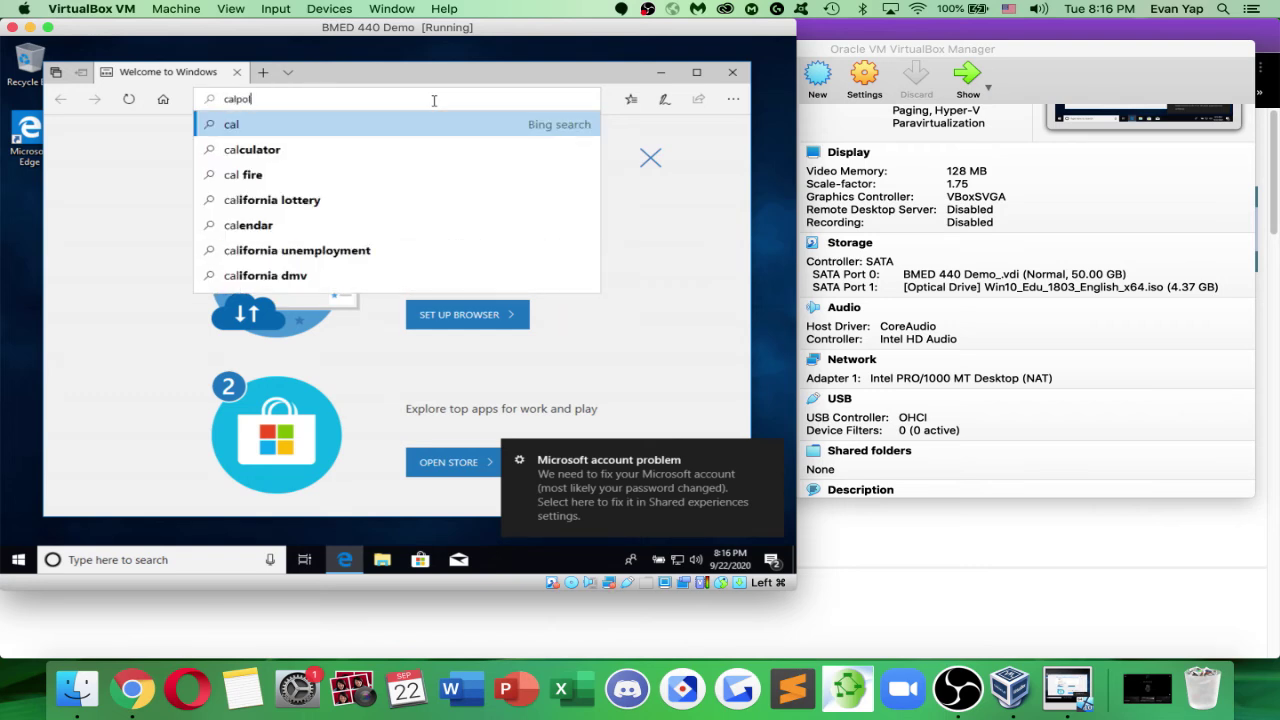
text(y.canvas.ed)
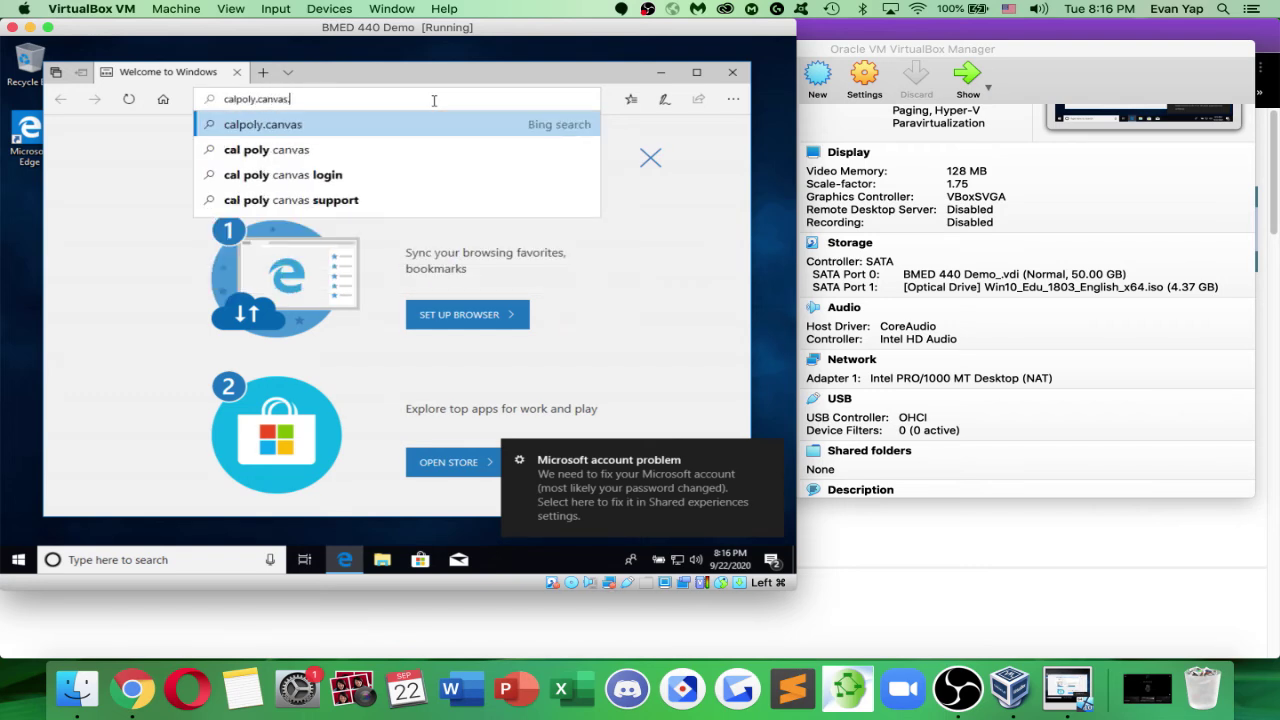
key(BackSpace)
key(BackSpace)
key(BackSpace)
key(BackSpace)
key(BackSpace)
key(BackSpace)
key(BackSpace)
key(BackSpace)
key(BackSpace)
key(BackSpace)
key(BackSpace)
key(BackSpace)
key(BackSpace)
key(BackSpace)
key(BackSpace)
key(BackSpace)
key(BackSpace)
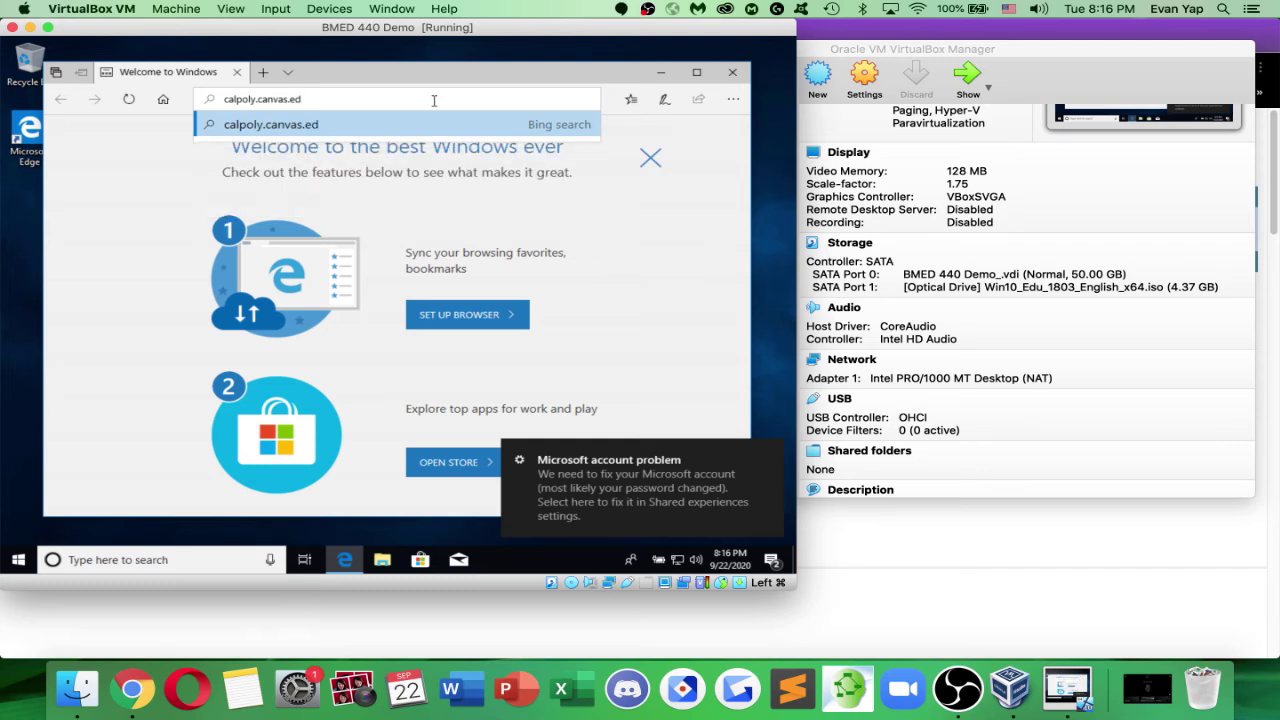
text(canvas.calpoly)
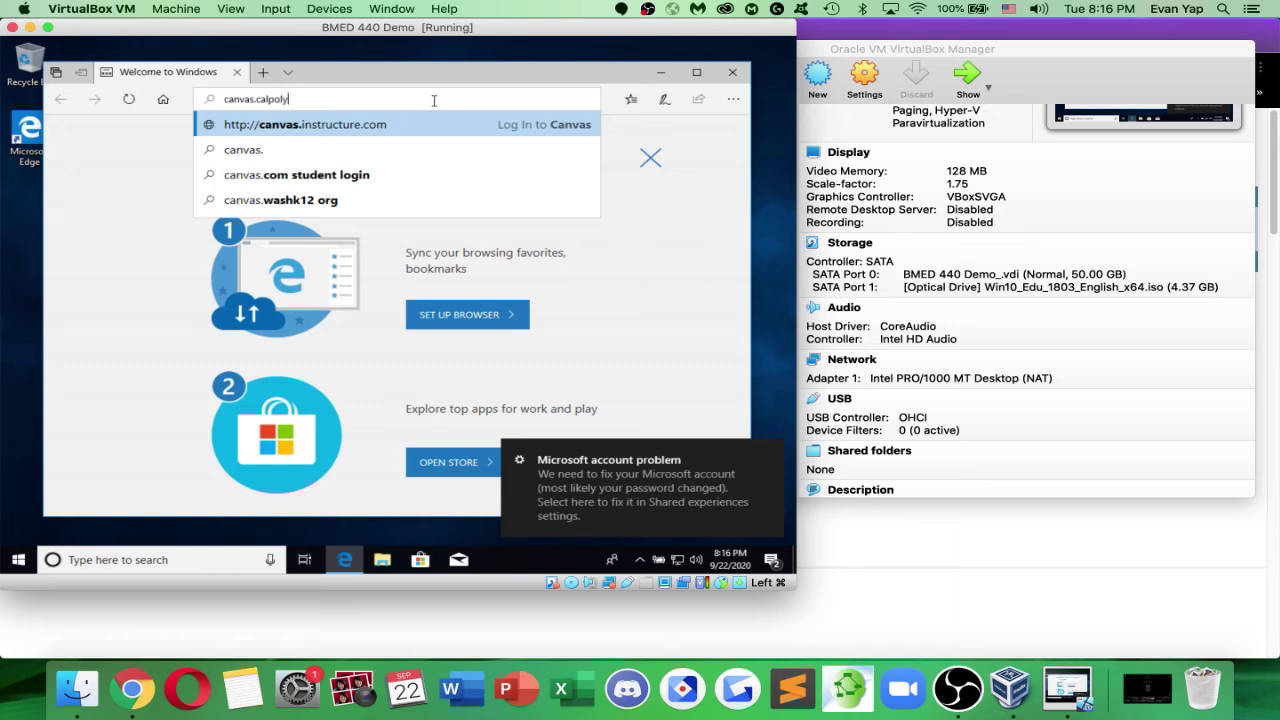
text(.edu)
key(Return)
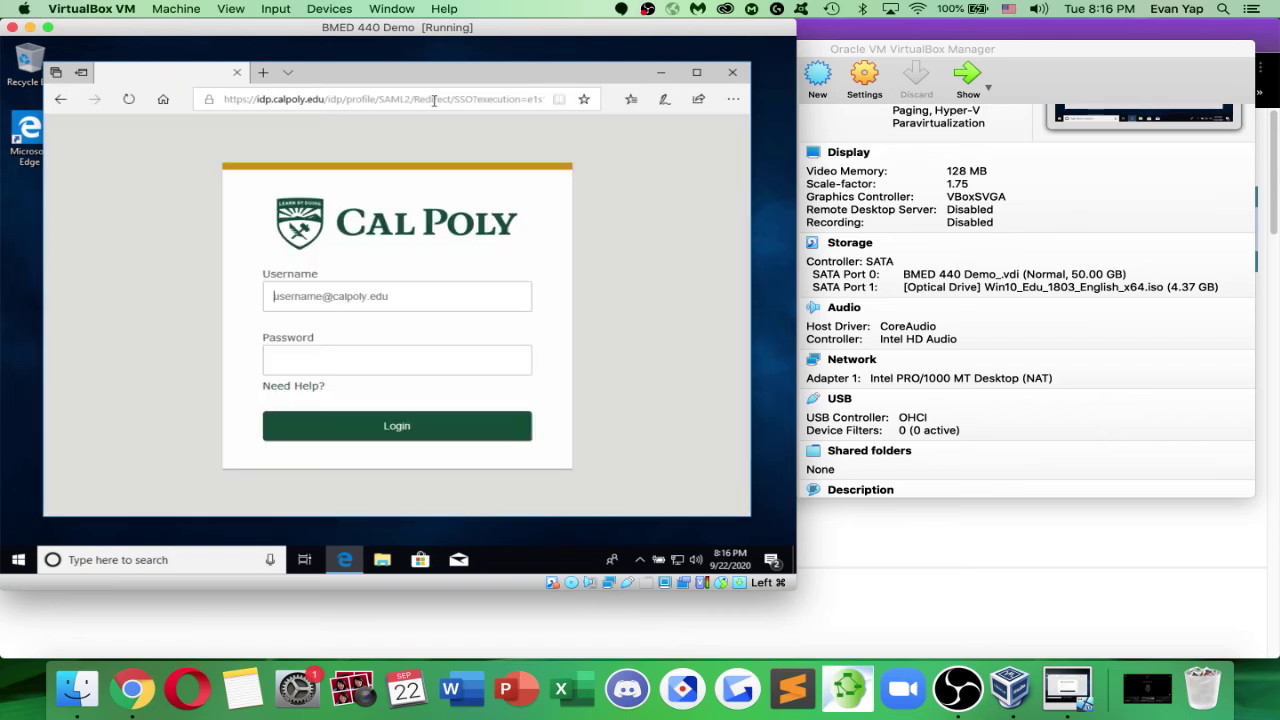
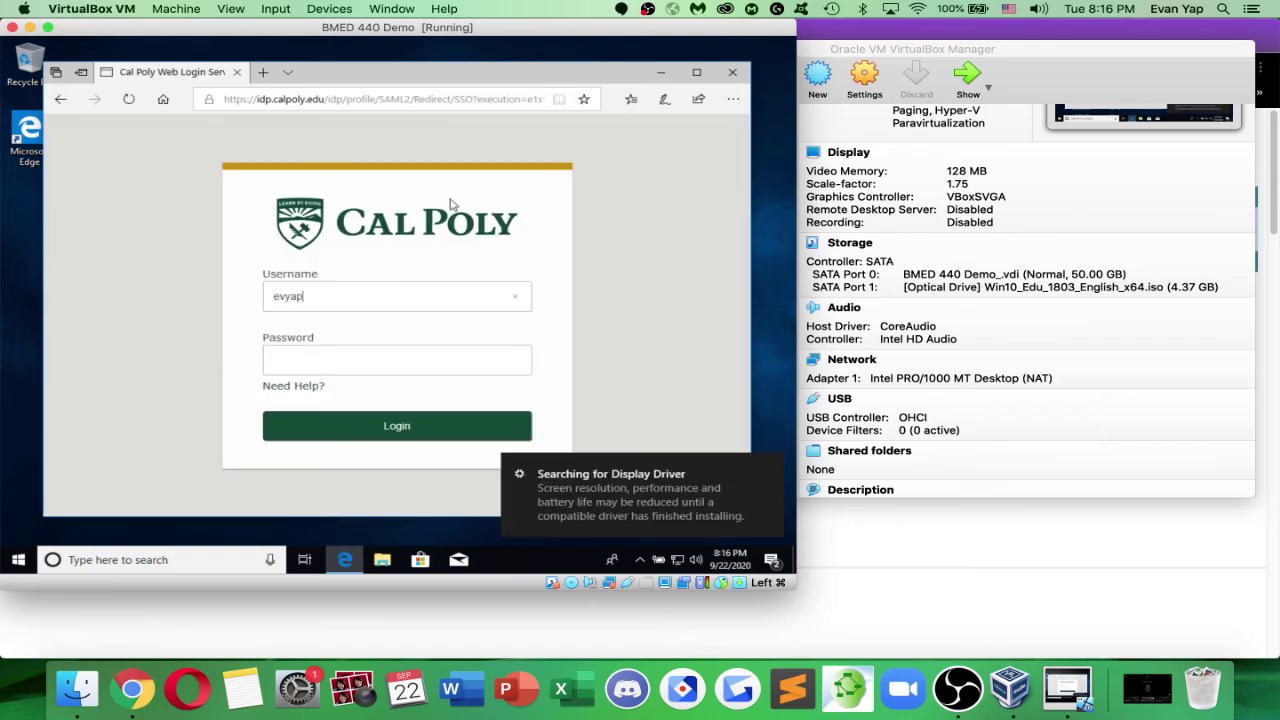
Log in with the student username and password, re-entering the password after the error
key(Tab)
text(•••••••••••)
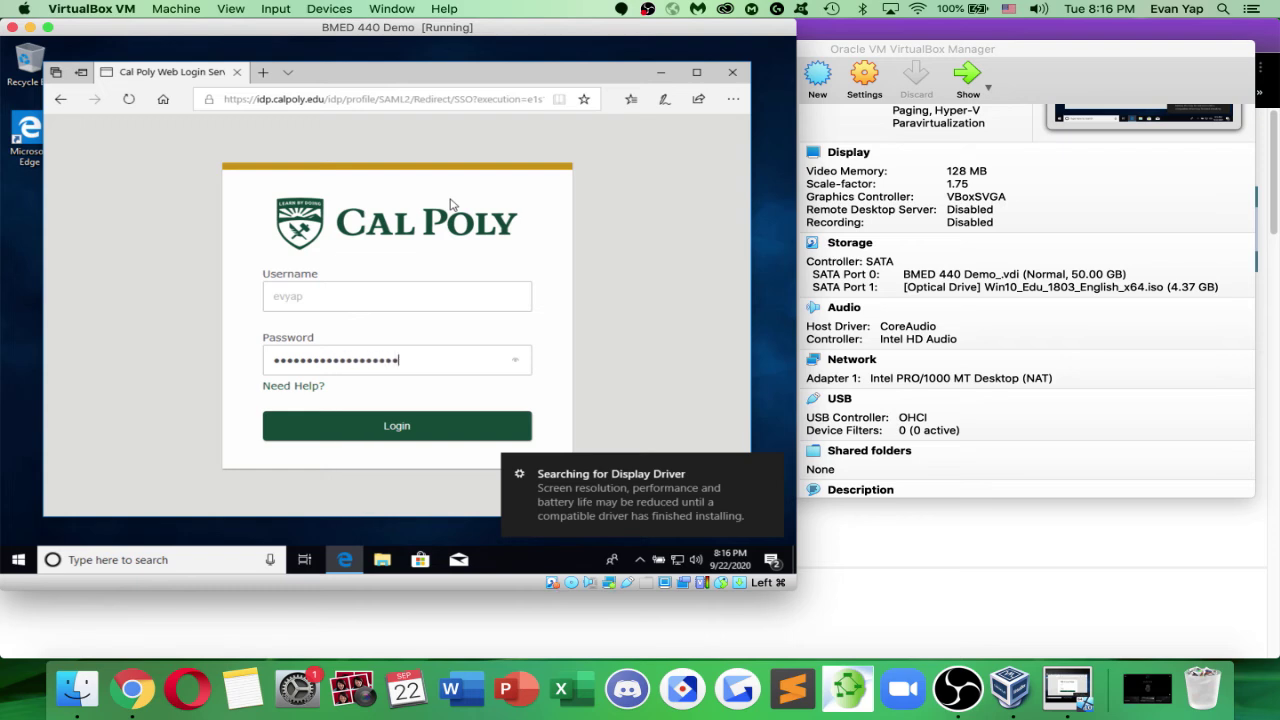
key(Return)
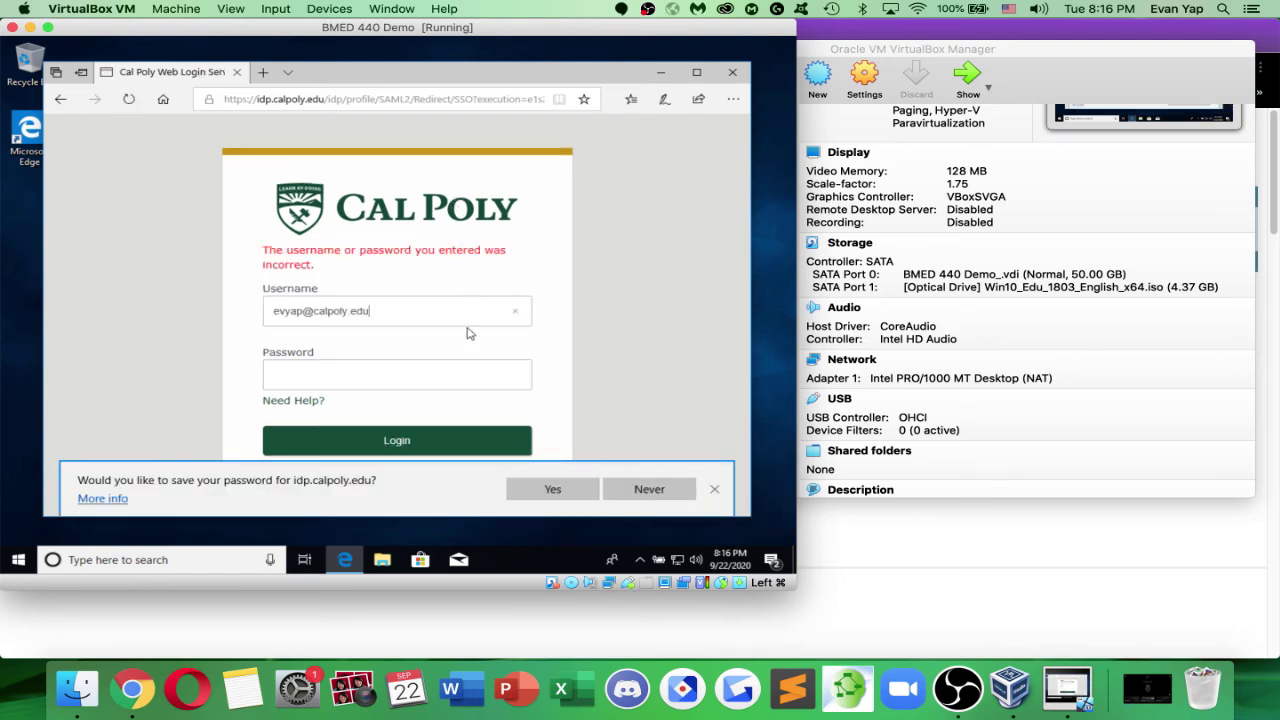
click(429, 385)
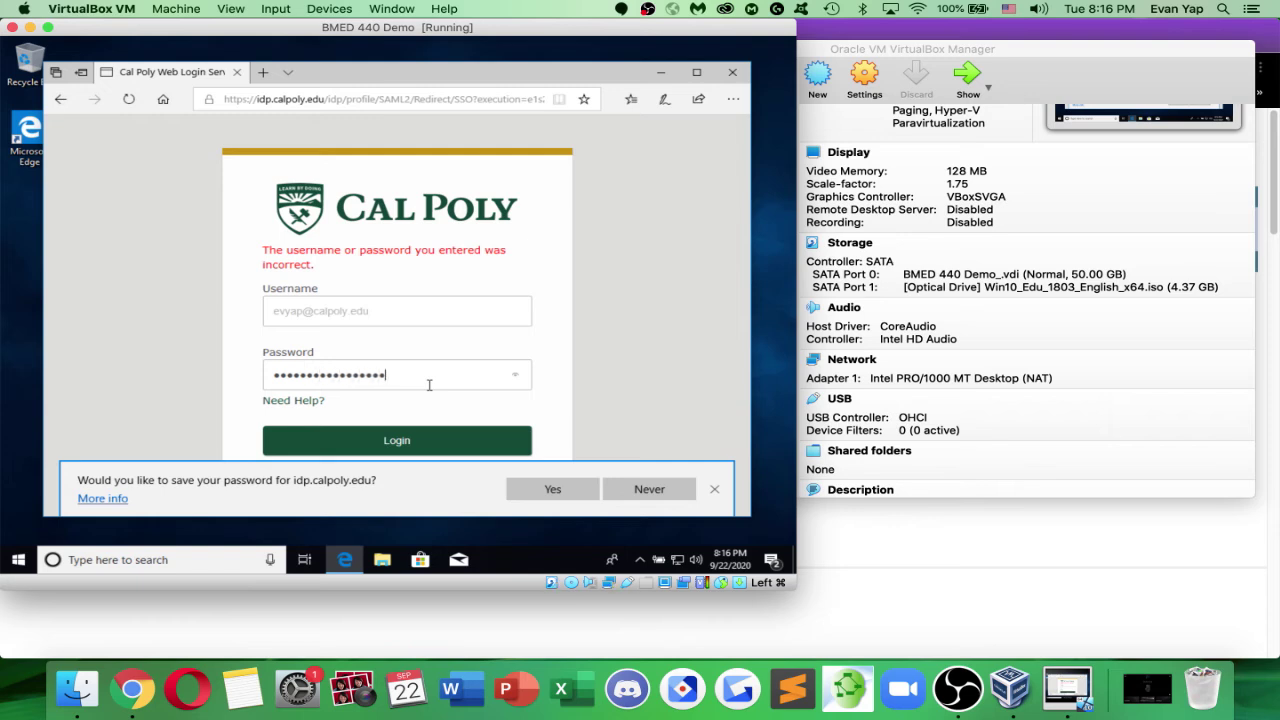
text(•••••••••••••••••)
key(Return)
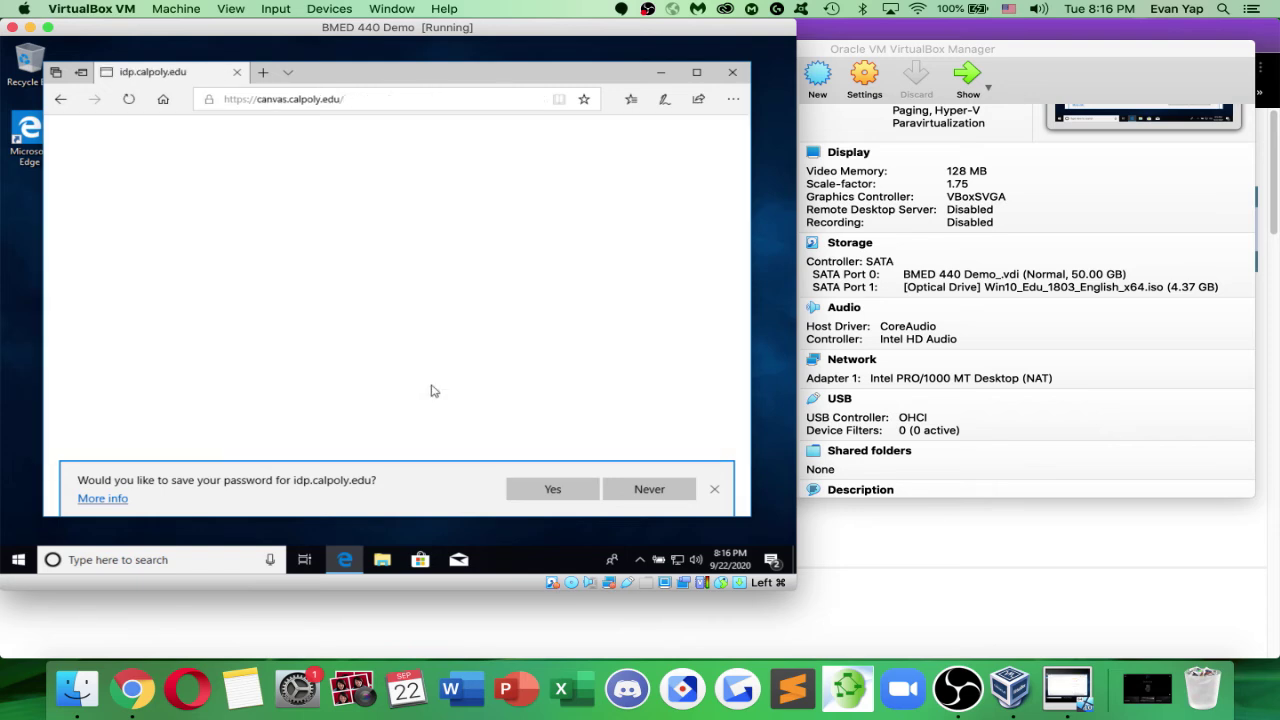
Open the BMED-440 course and save 91pspstu.exe from its PSPICE Freeware Package module
click(716, 492)
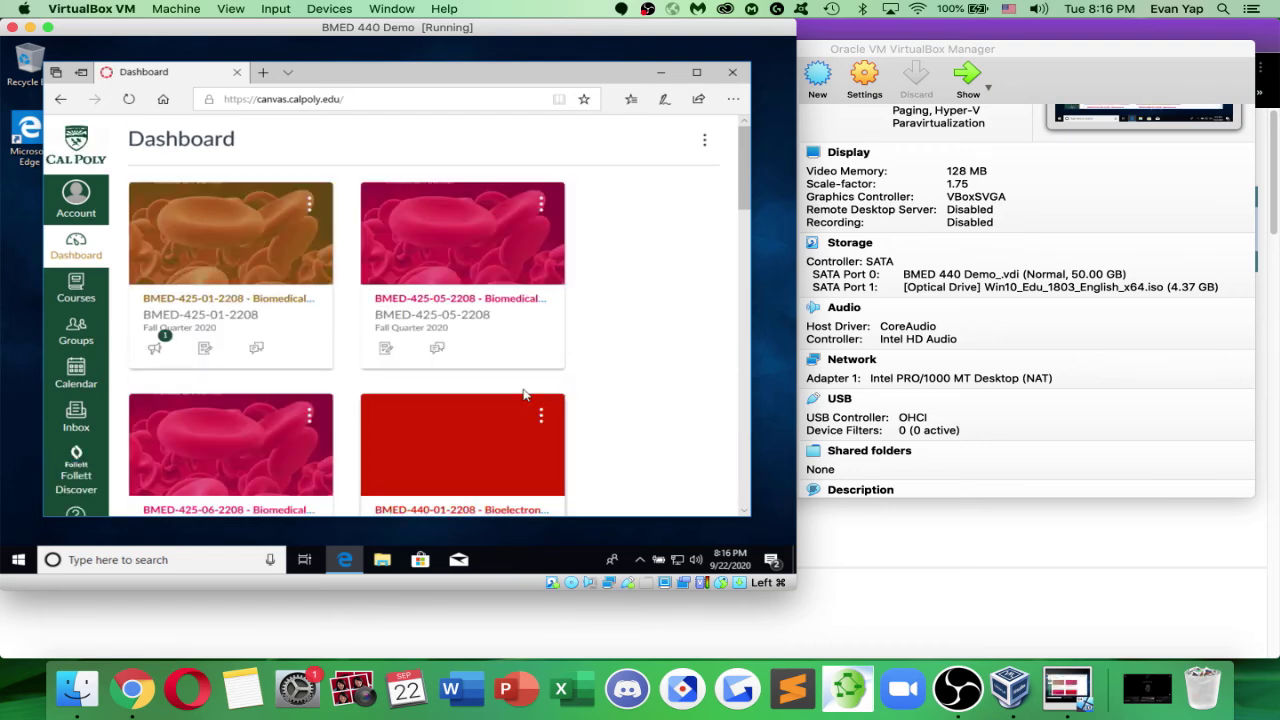
scroll(490, 440, down, 1)
click(482, 408)
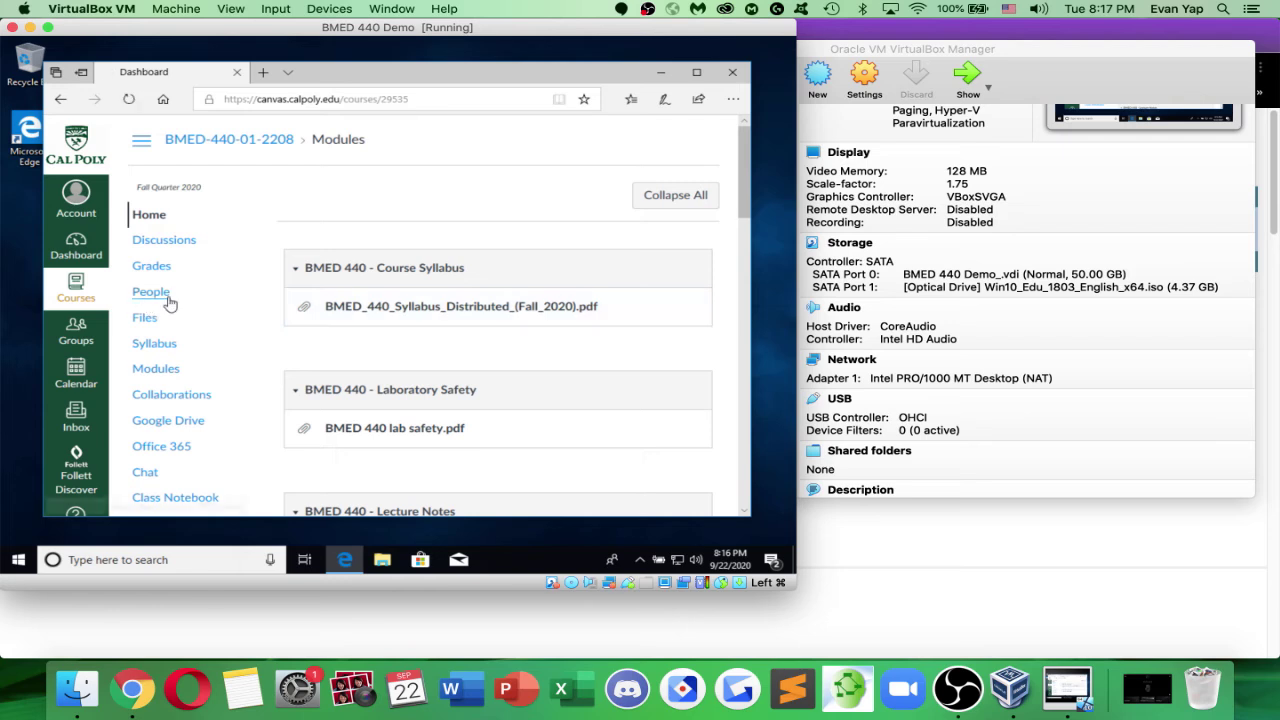
scroll(309, 329, down, 5)
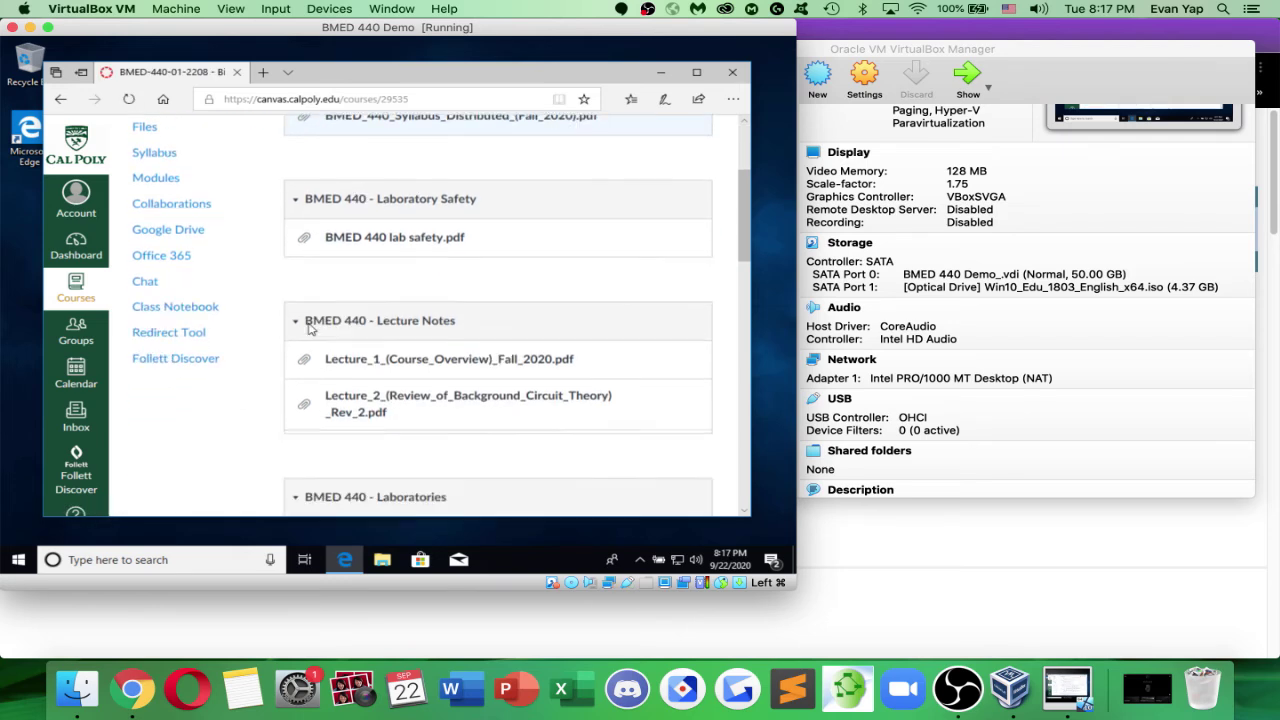
scroll(309, 329, down, 6)
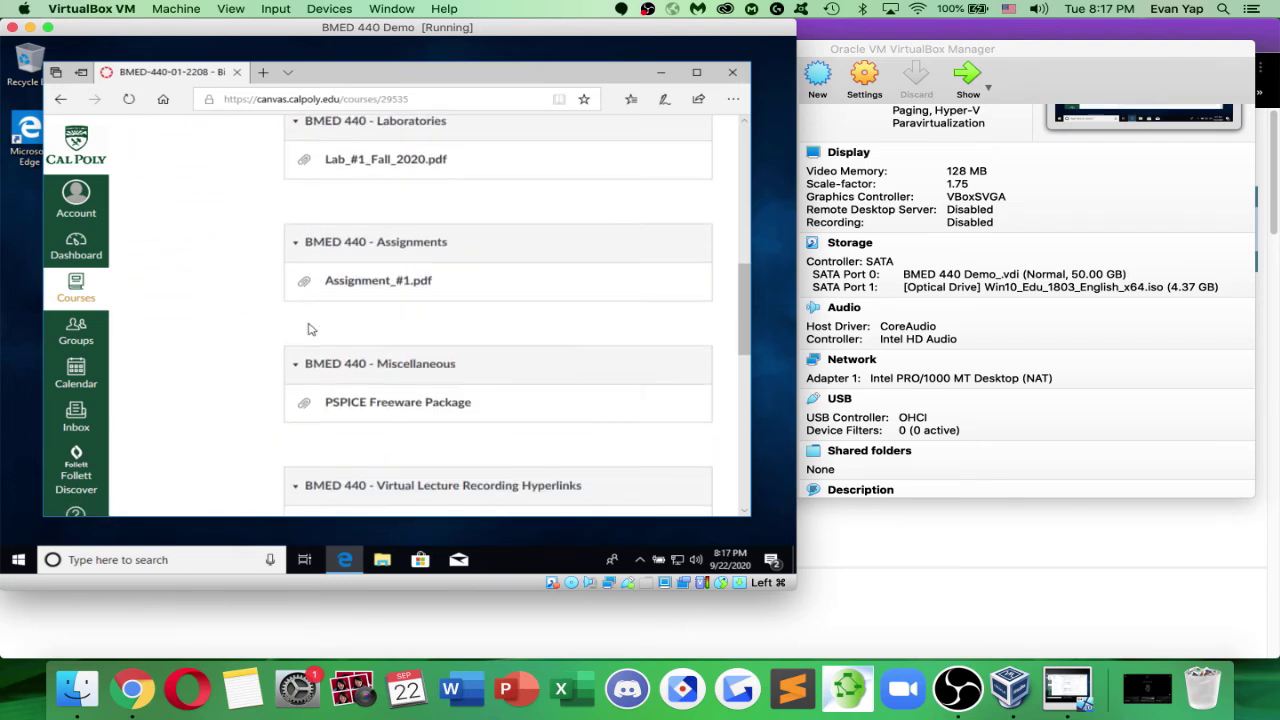
click(356, 283)
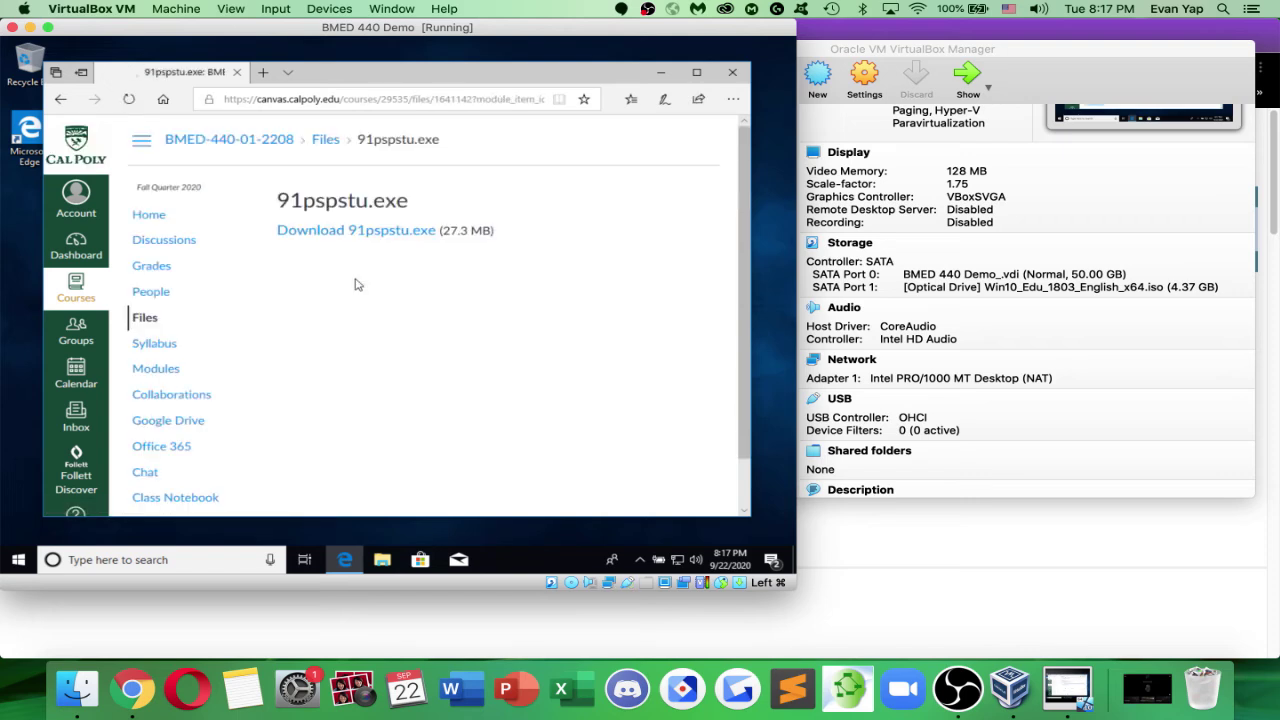
click(360, 233)
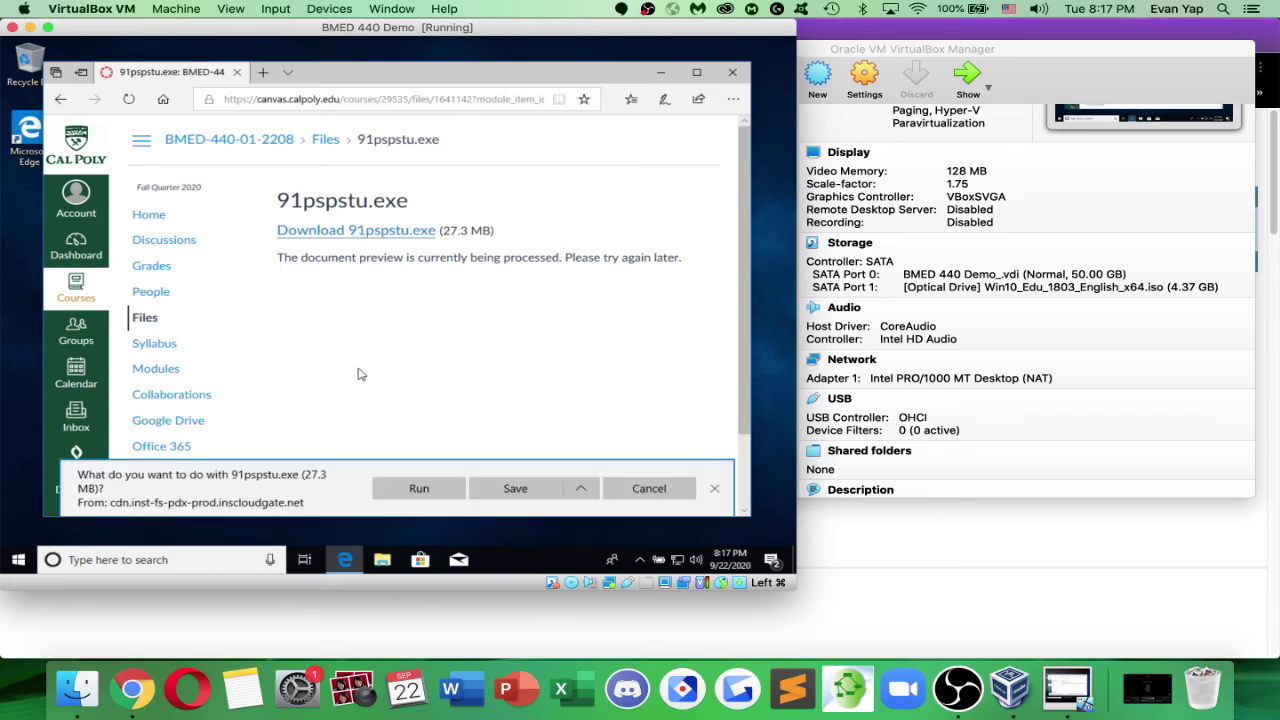
click(530, 485)
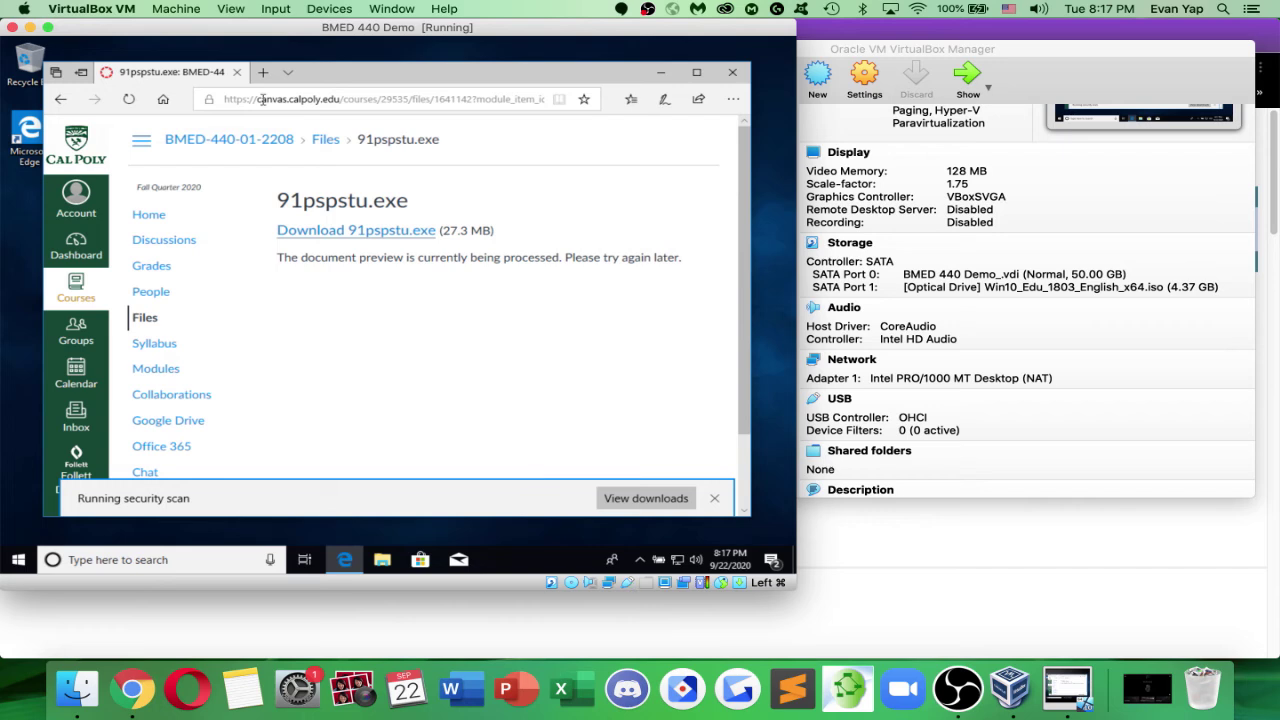
Switch the VM window to Scaled Mode
click(230, 9)
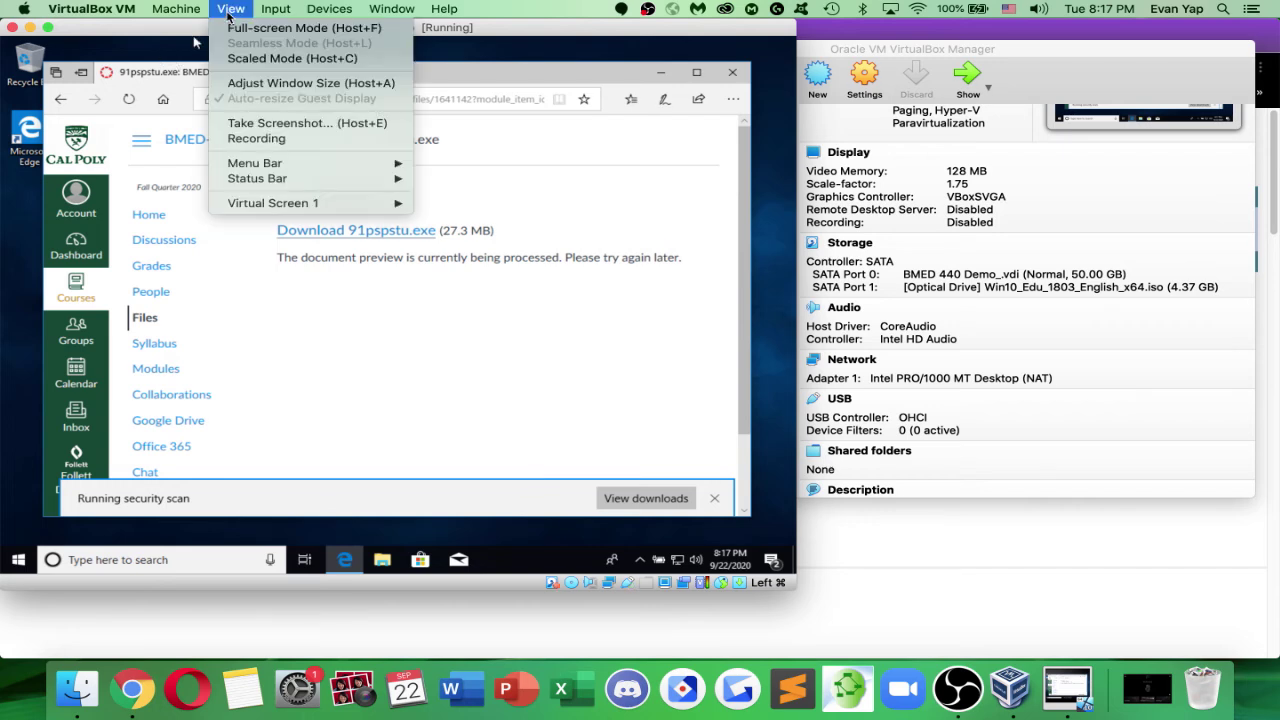
click(278, 60)
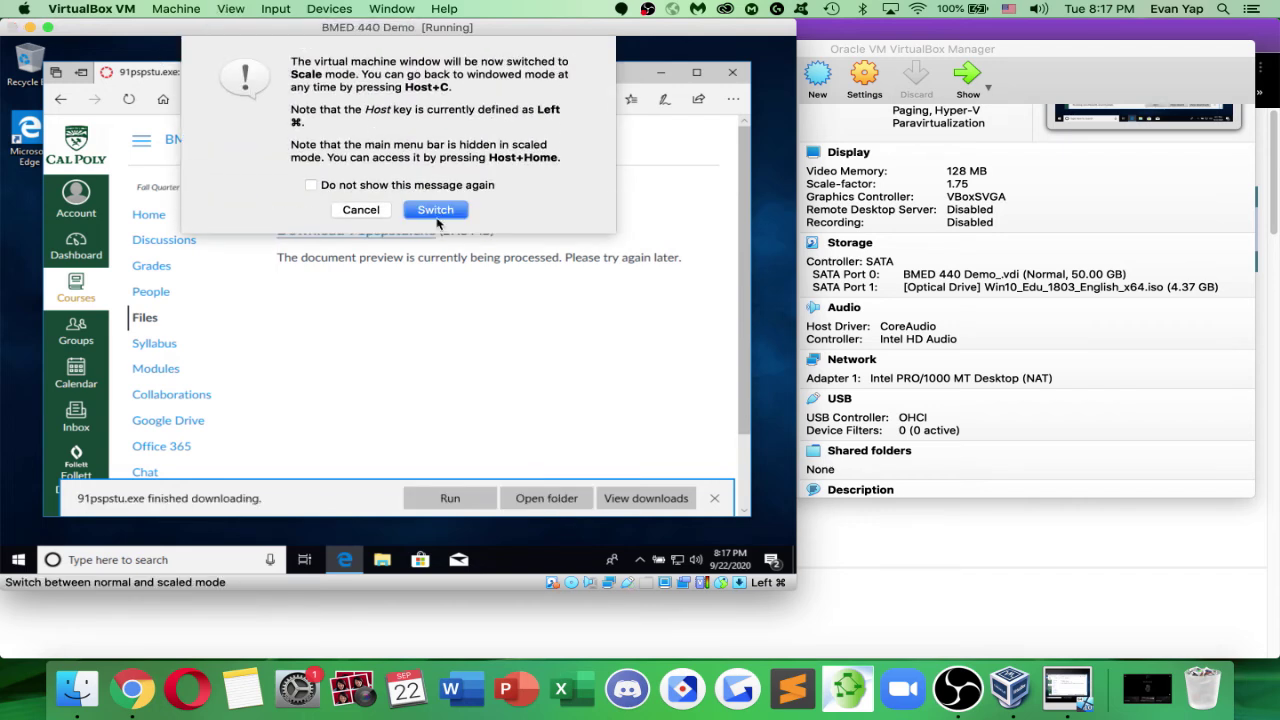
click(436, 212)
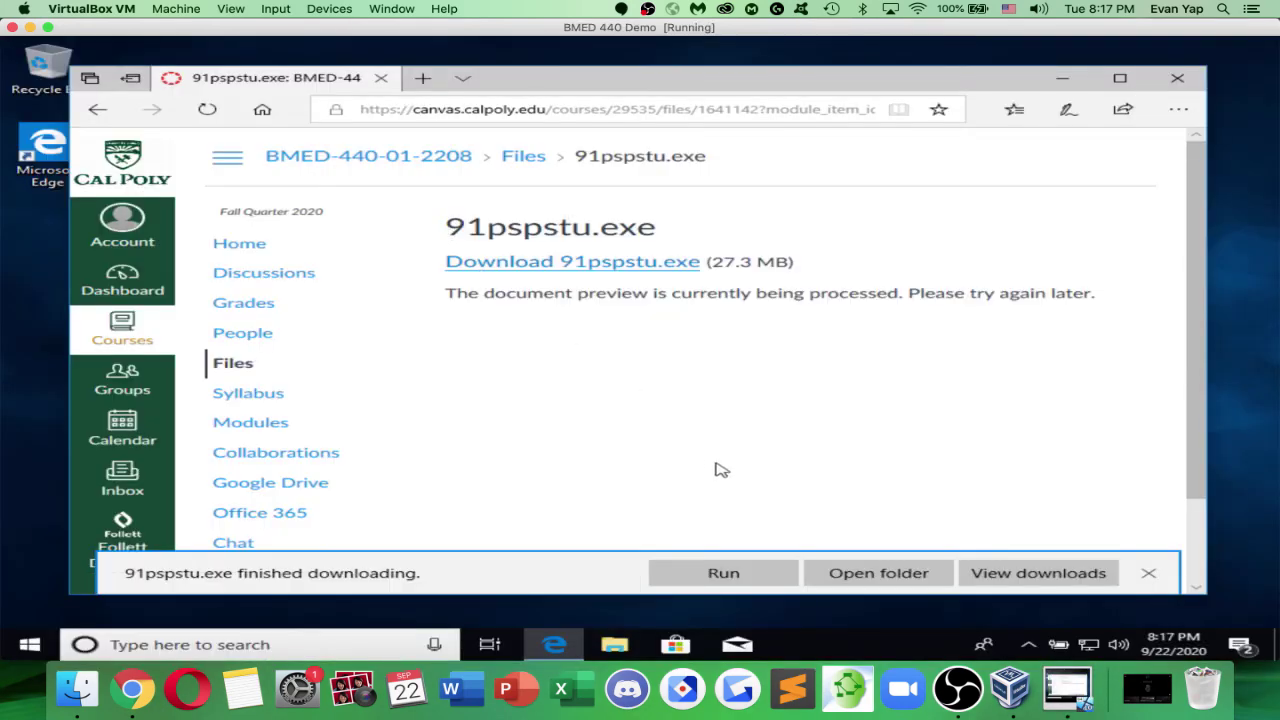
Run 91pspstu from the Downloads folder in File Explorer
click(980, 571)
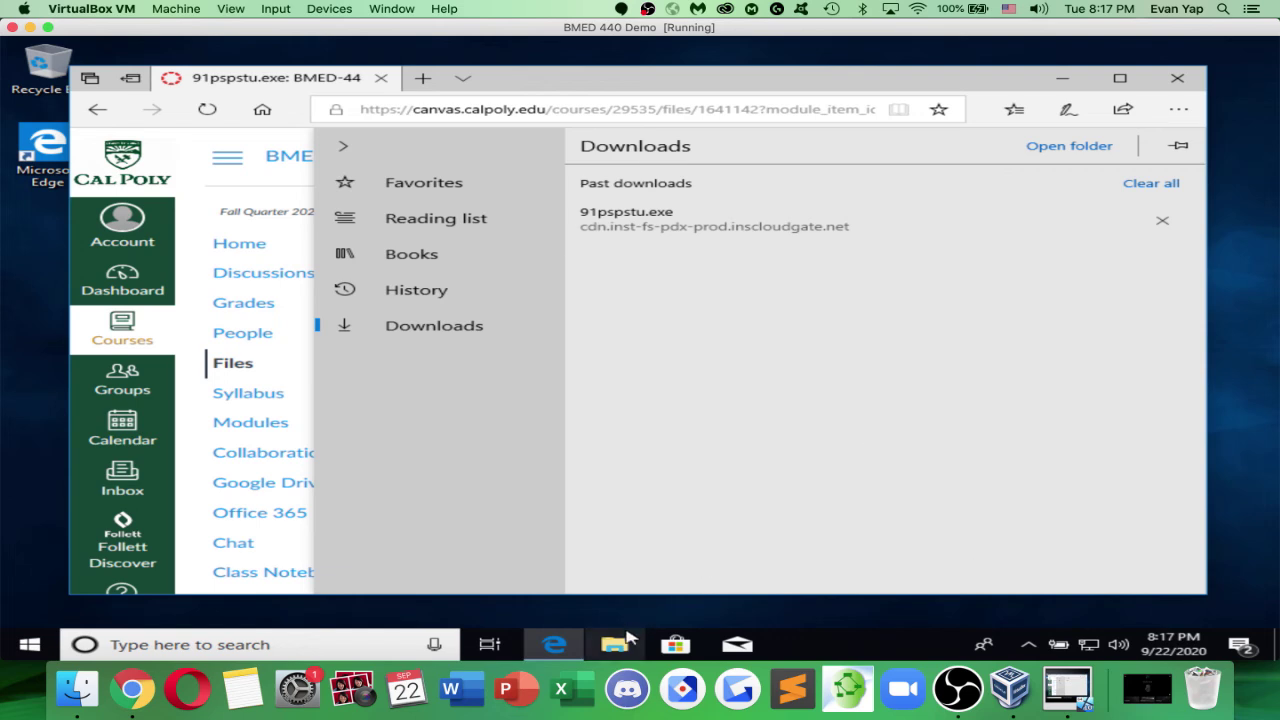
click(622, 645)
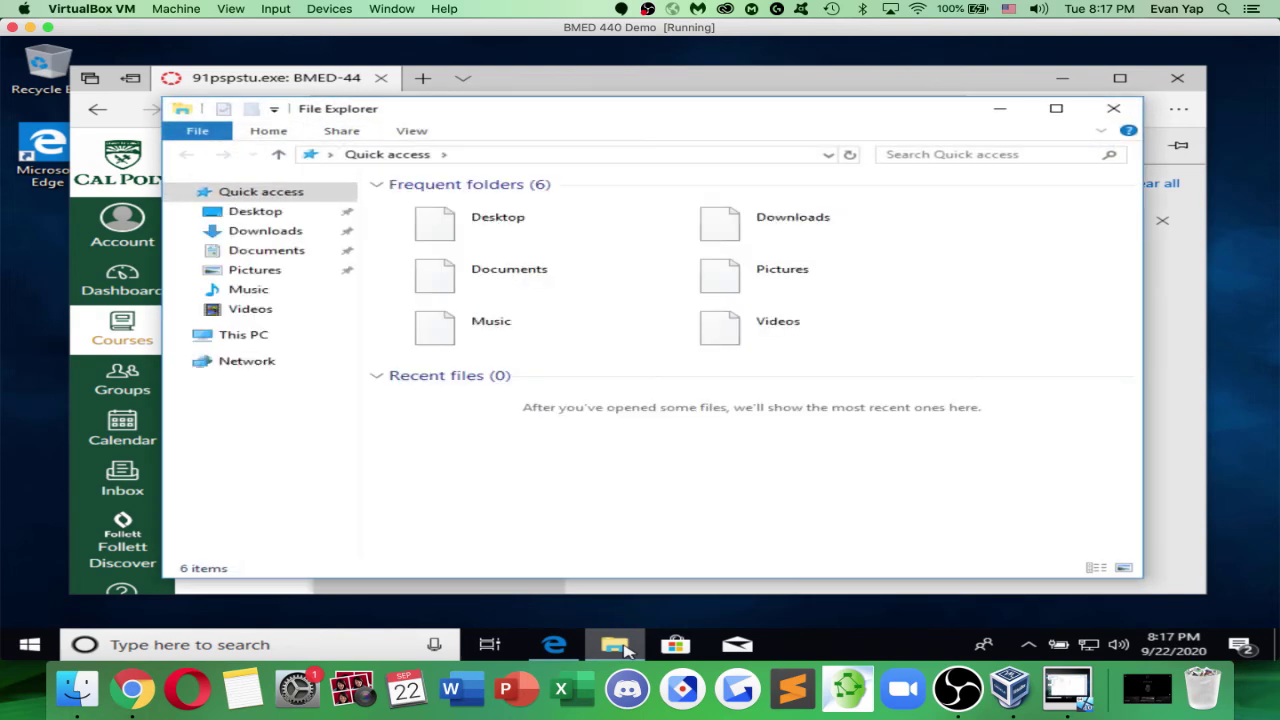
double_click(712, 232)
click(604, 209)
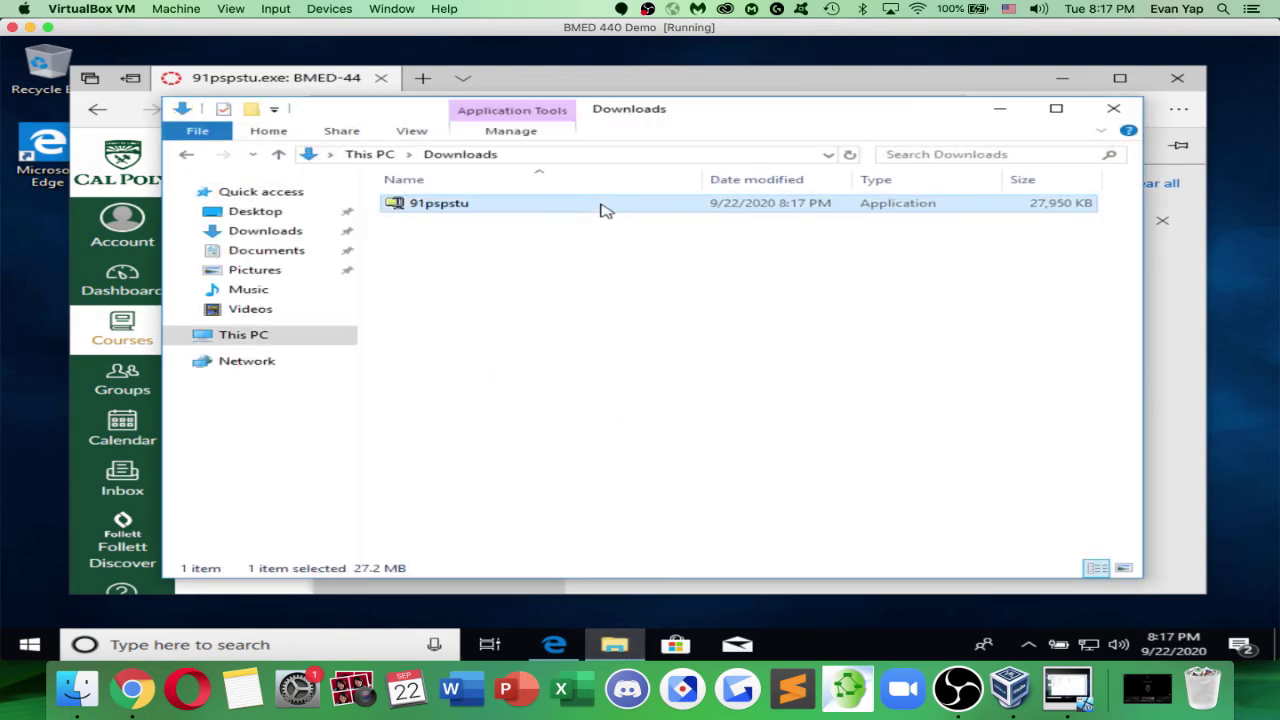
double_click(602, 206)
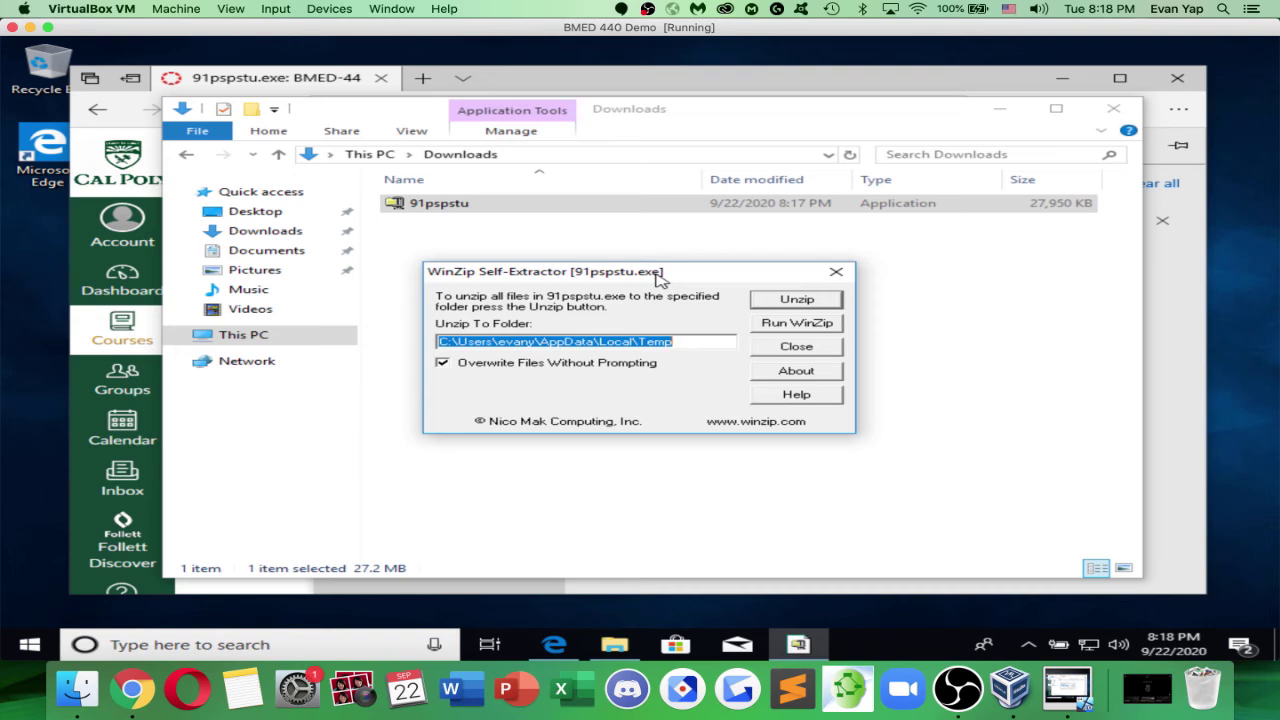
Unzip the 18 PSpice files into Downloads instead of AppData\Local\Temp, then close the extractor
click(687, 339)
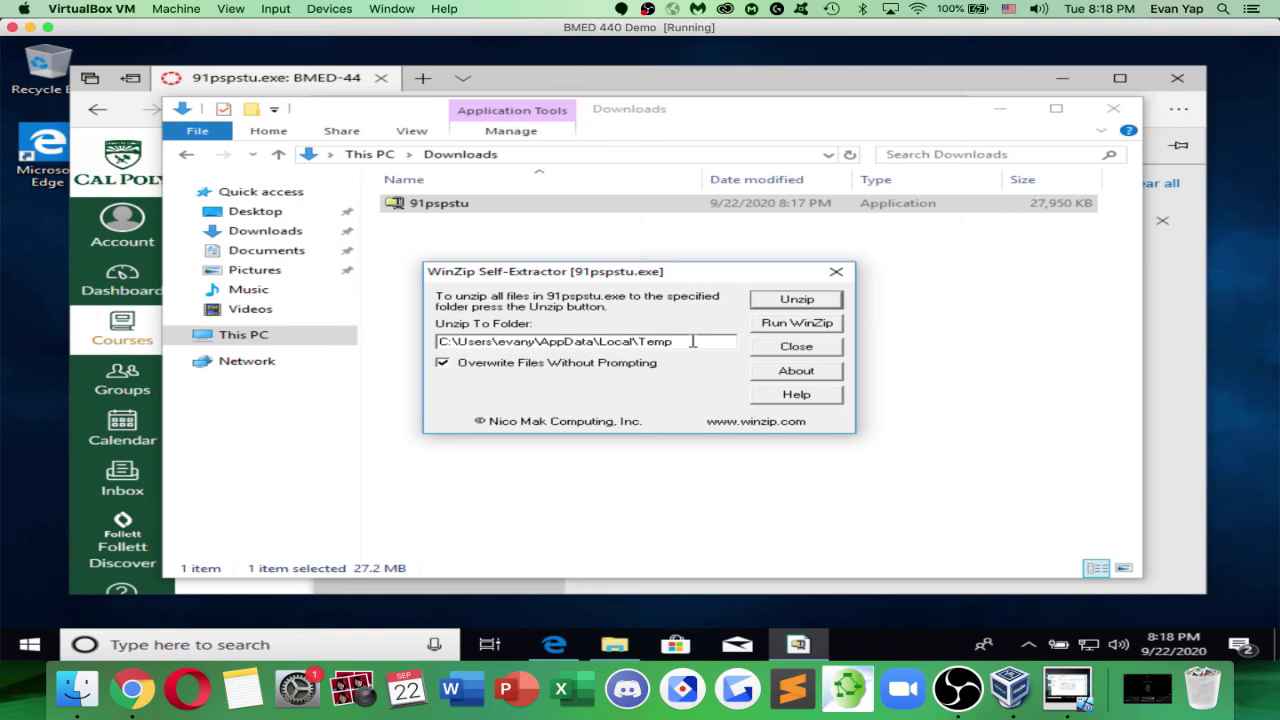
drag(692, 341, 543, 338)
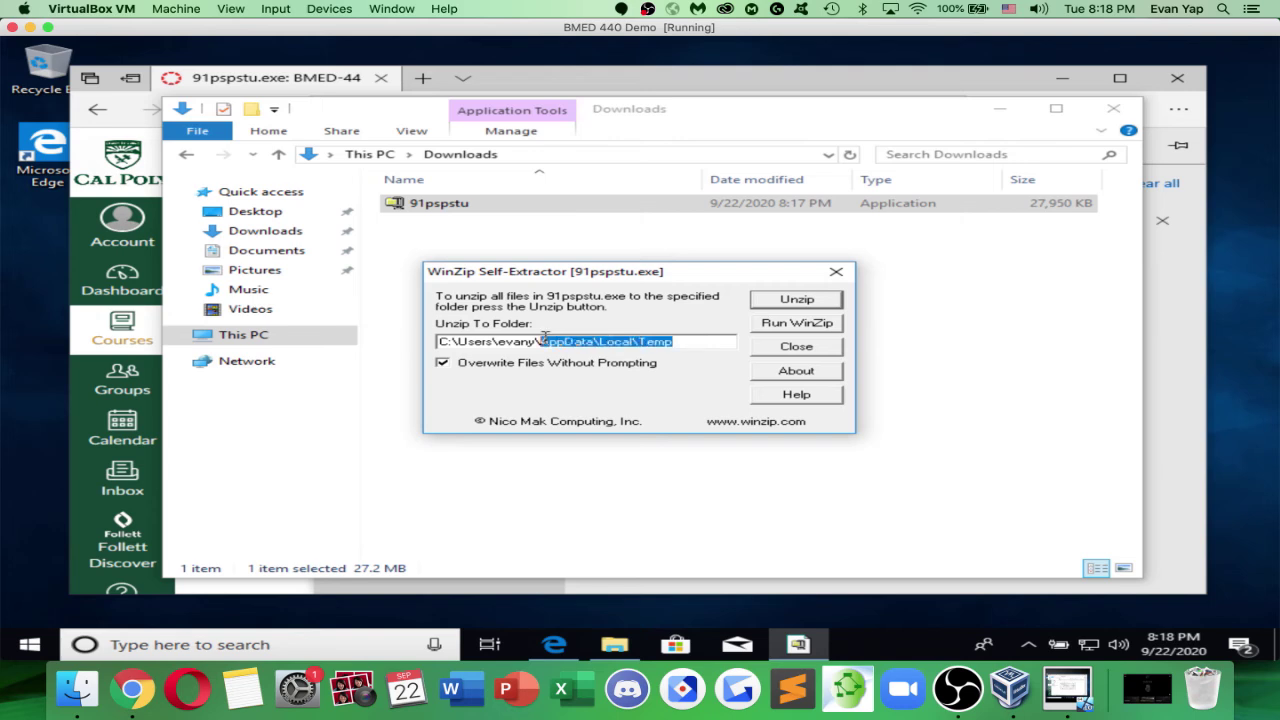
key(BackSpace)
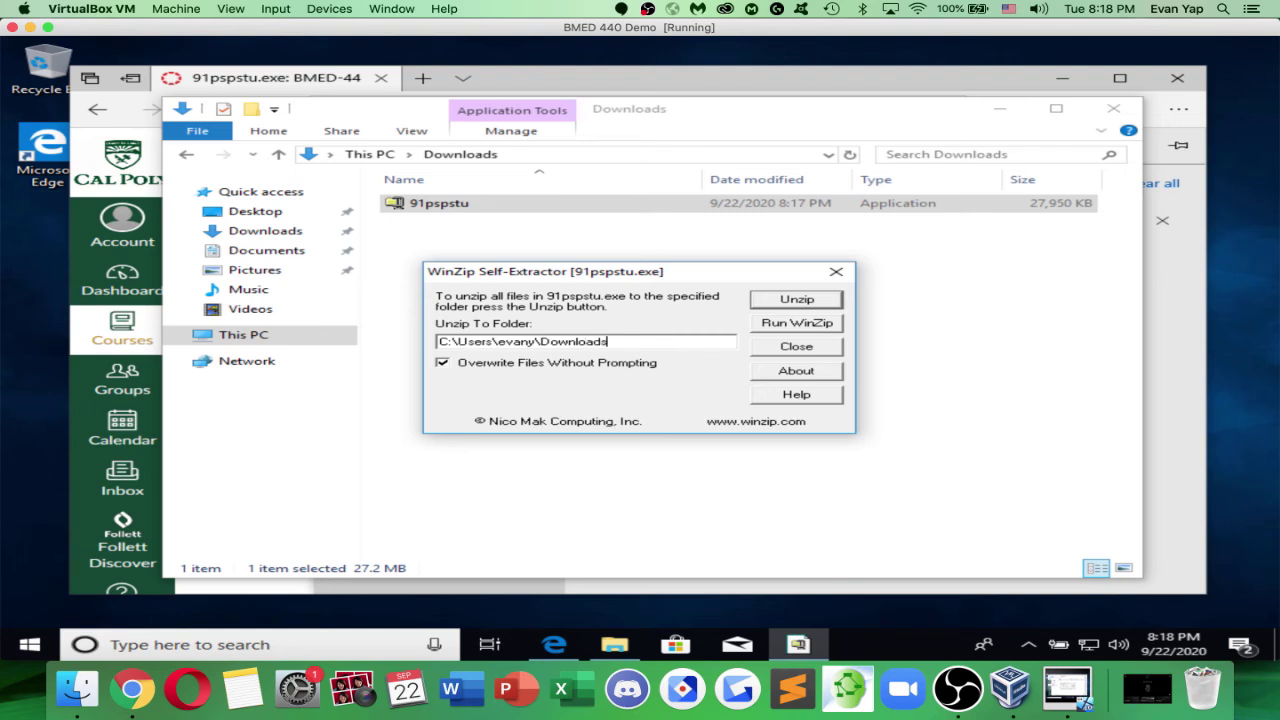
click(770, 300)
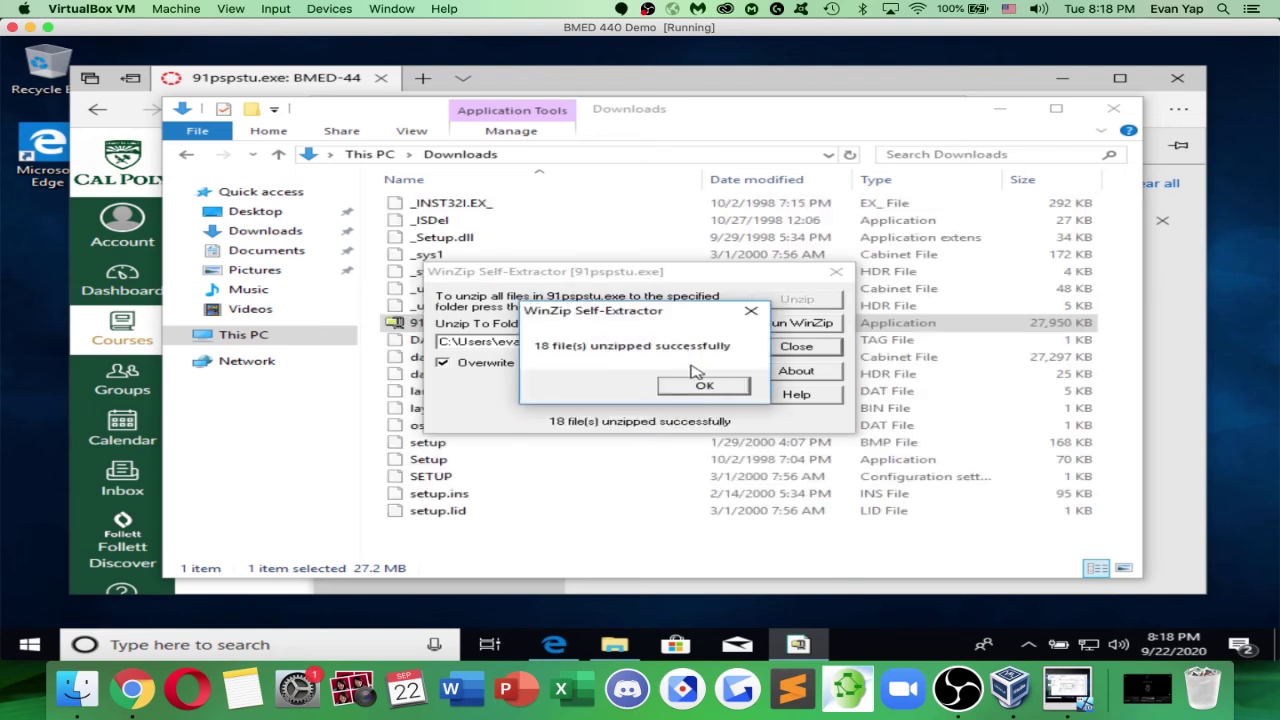
click(699, 383)
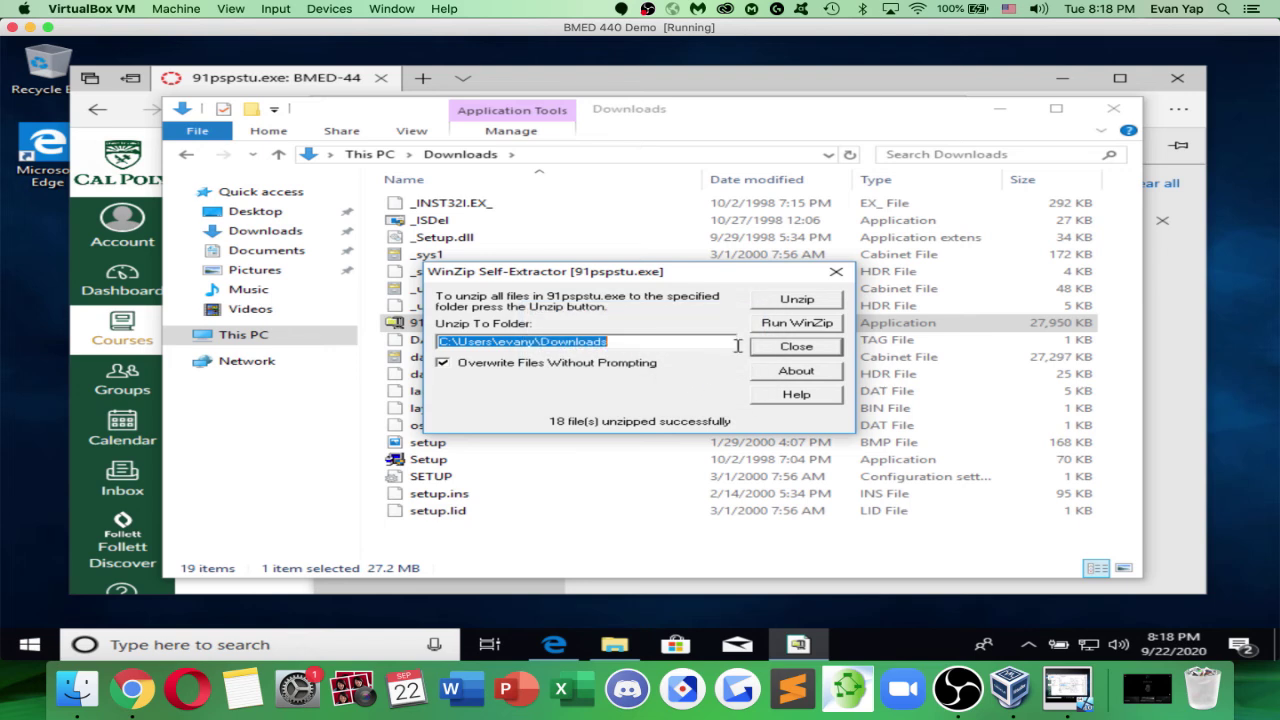
click(836, 272)
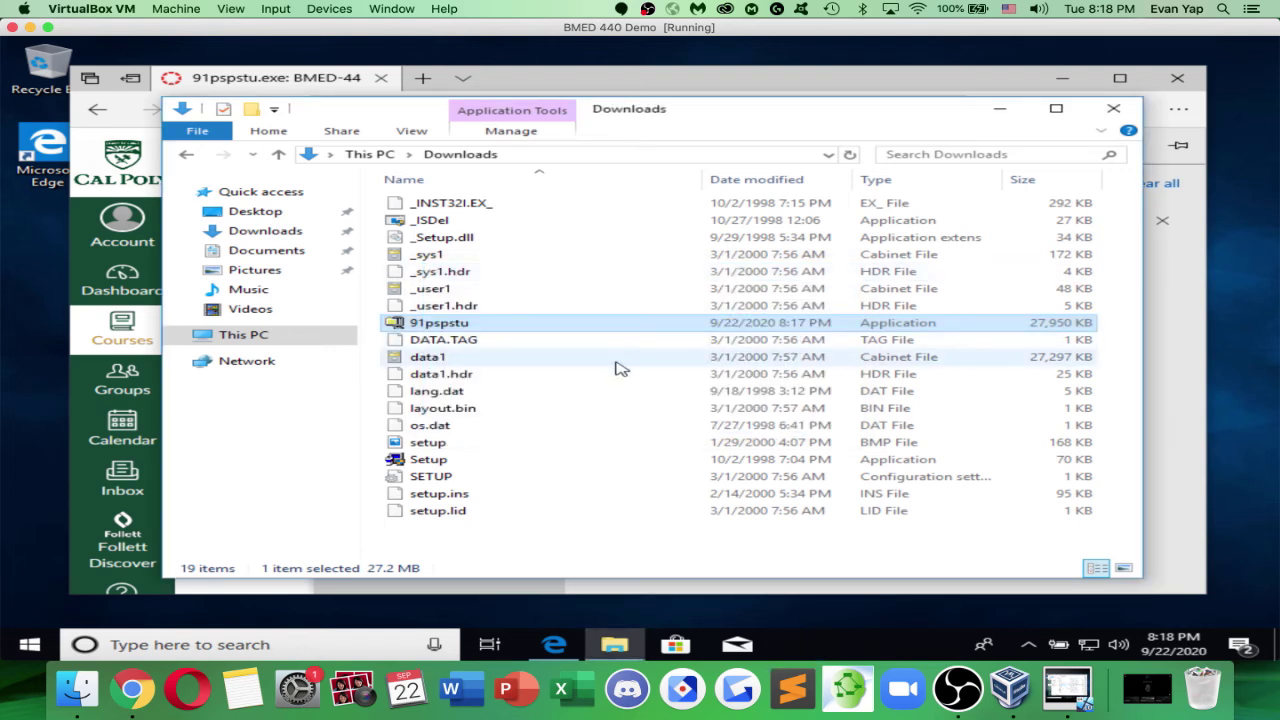
click(503, 463)
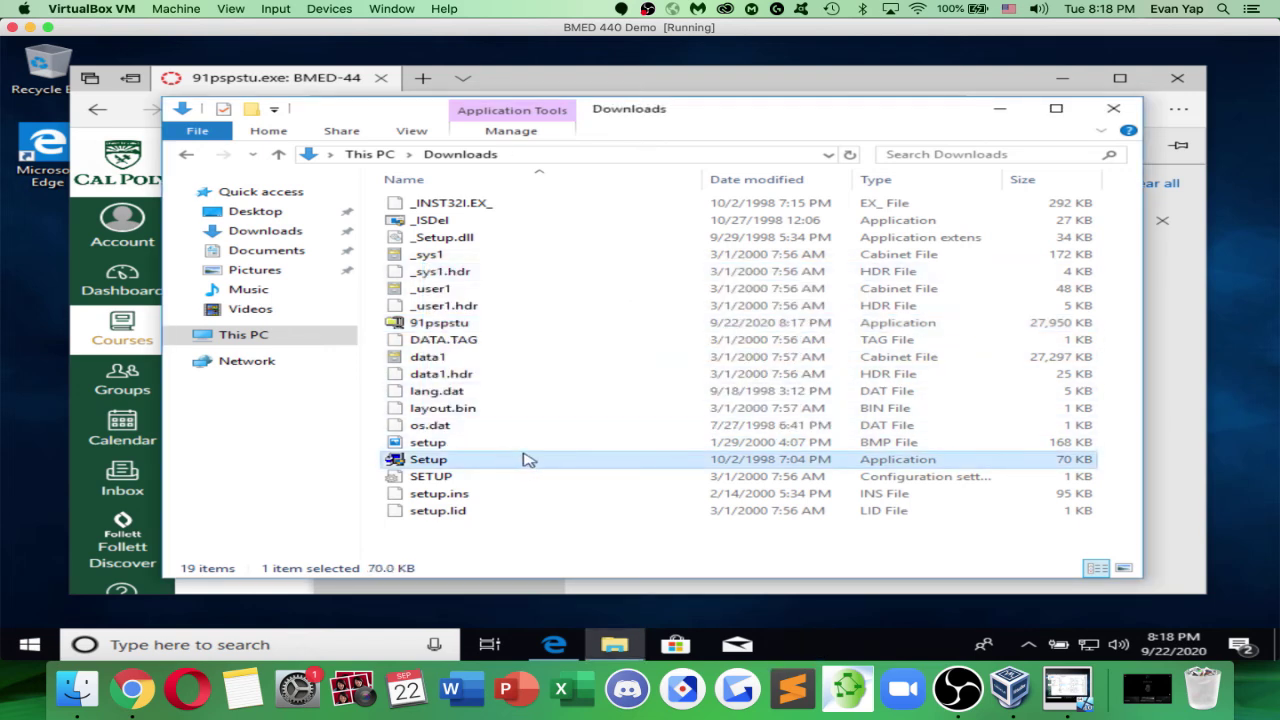
click(272, 645)
Open Virus & threat protection settings in Windows Defender Security Center via a 'windows defender' search
text(windows defe)
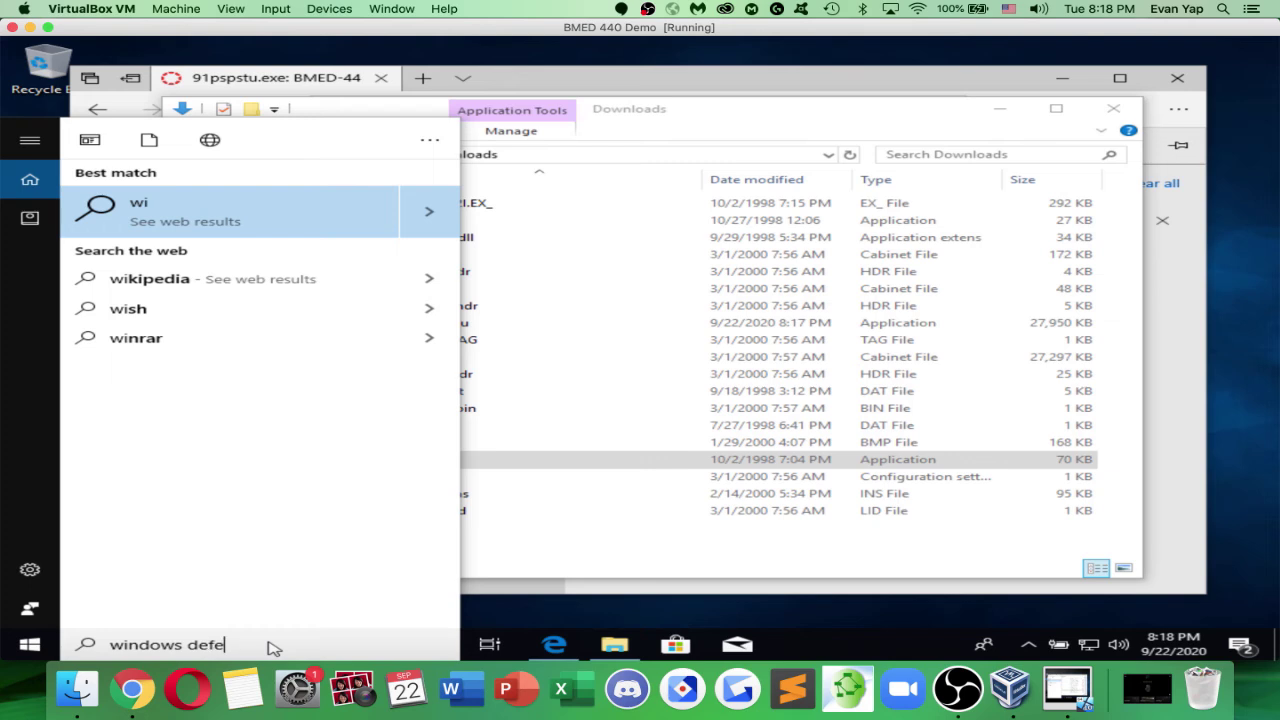
text(nder)
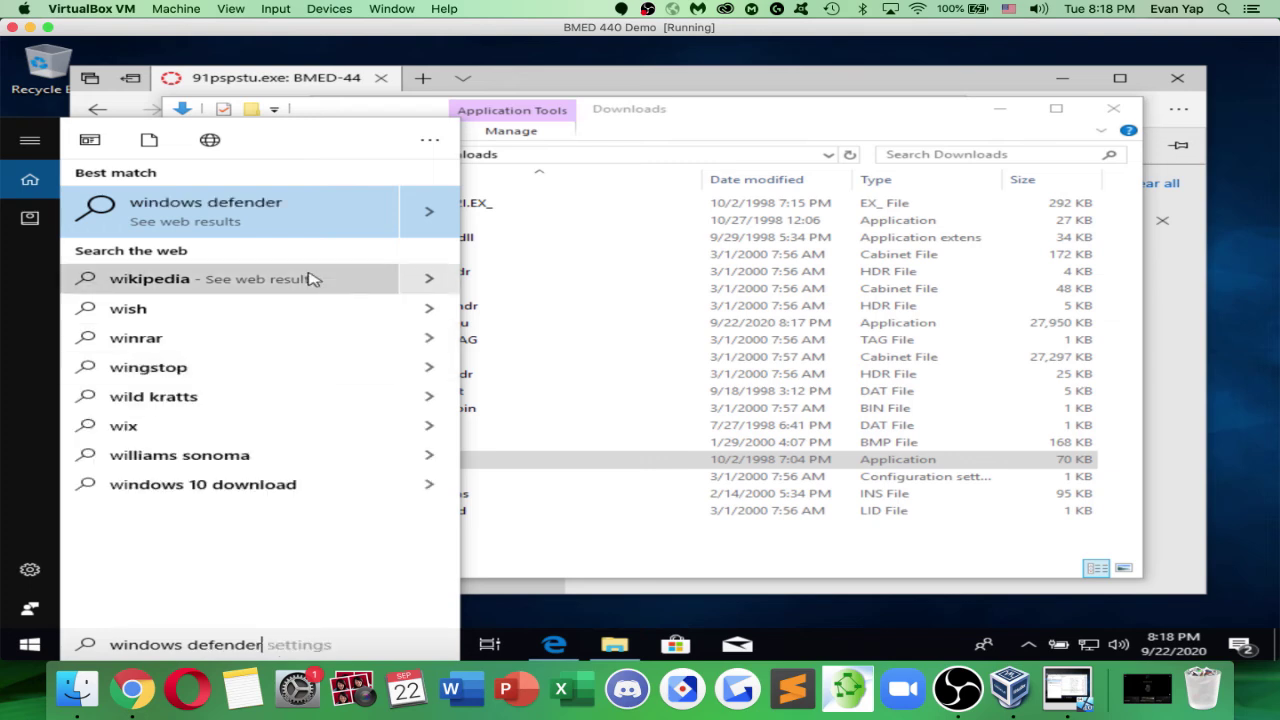
click(284, 228)
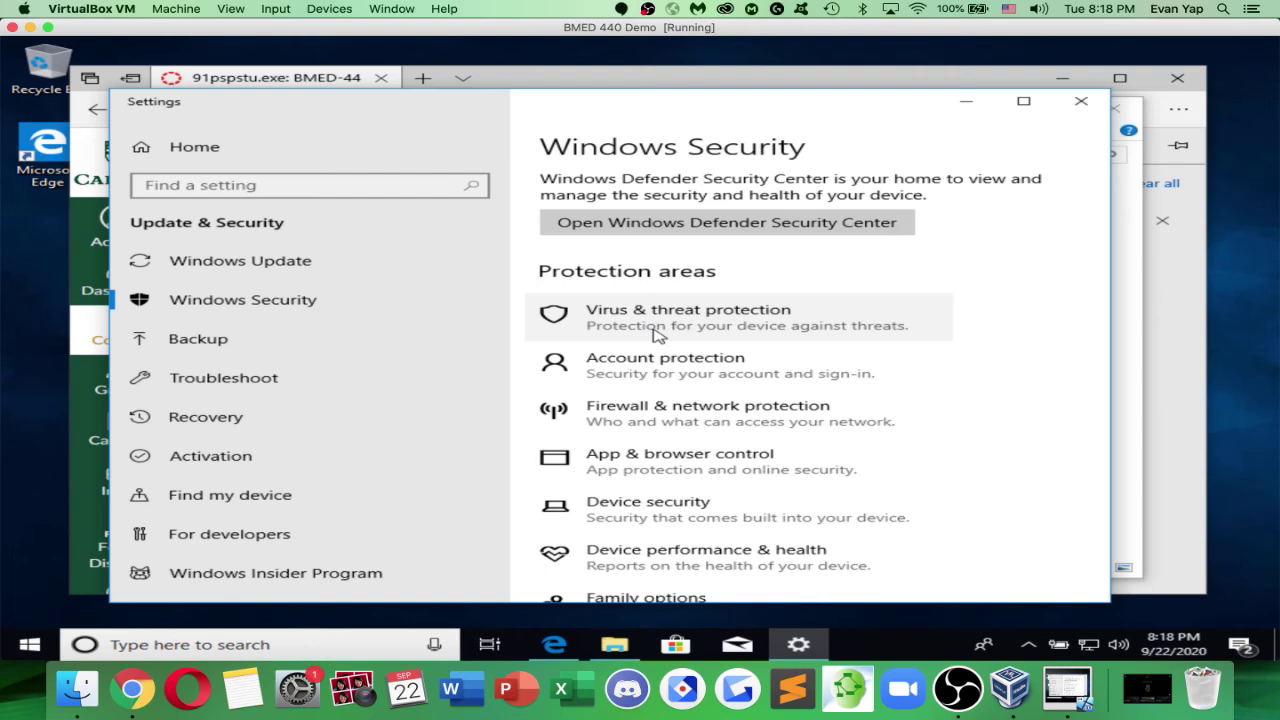
click(662, 234)
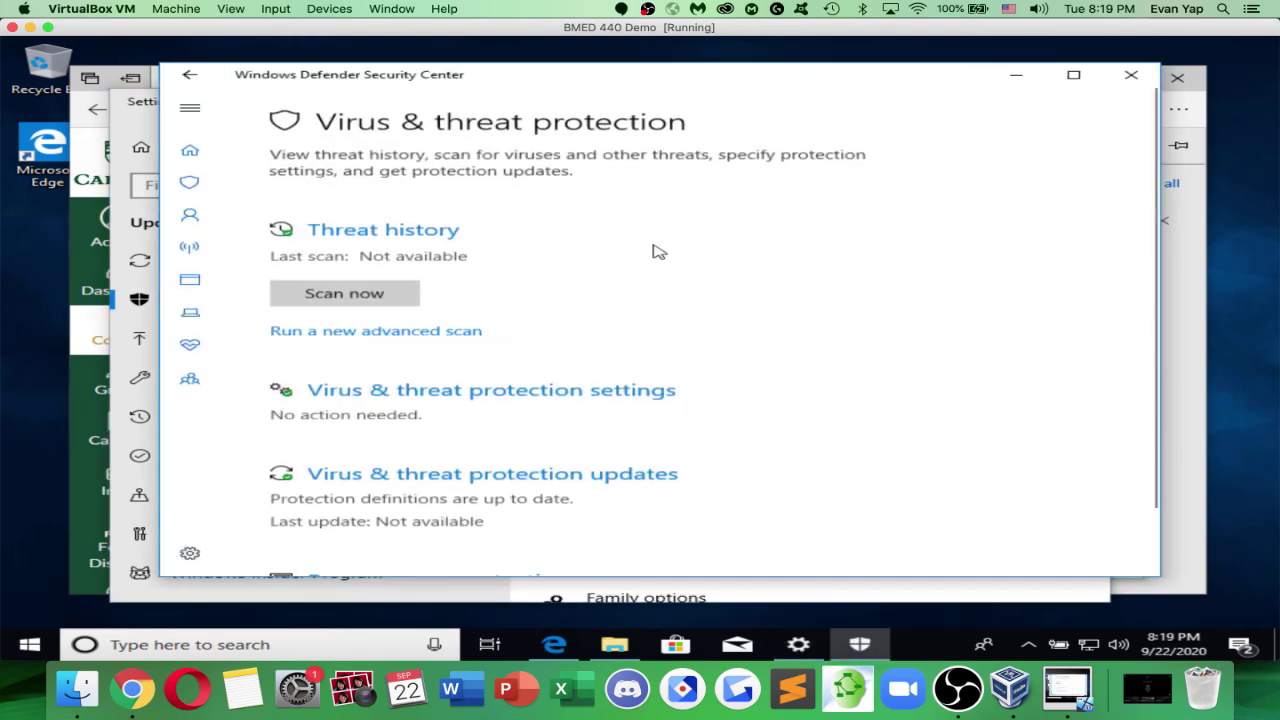
scroll(569, 274, down, 1)
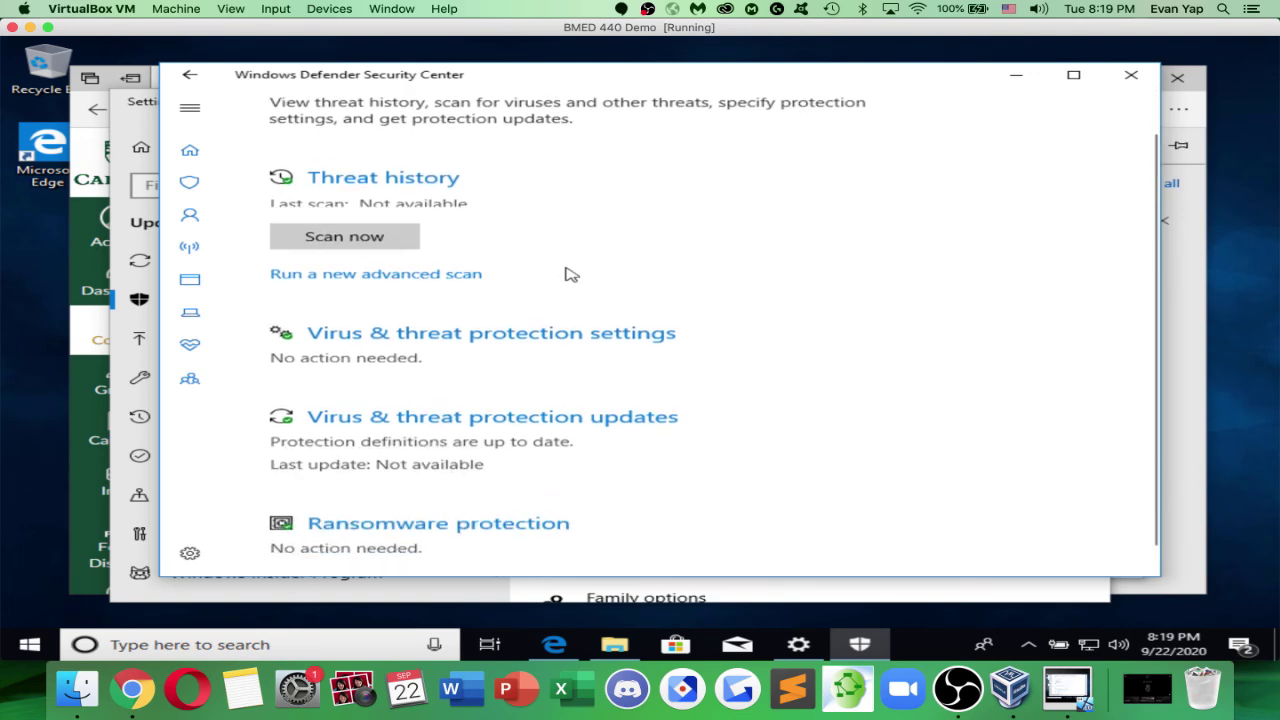
click(527, 317)
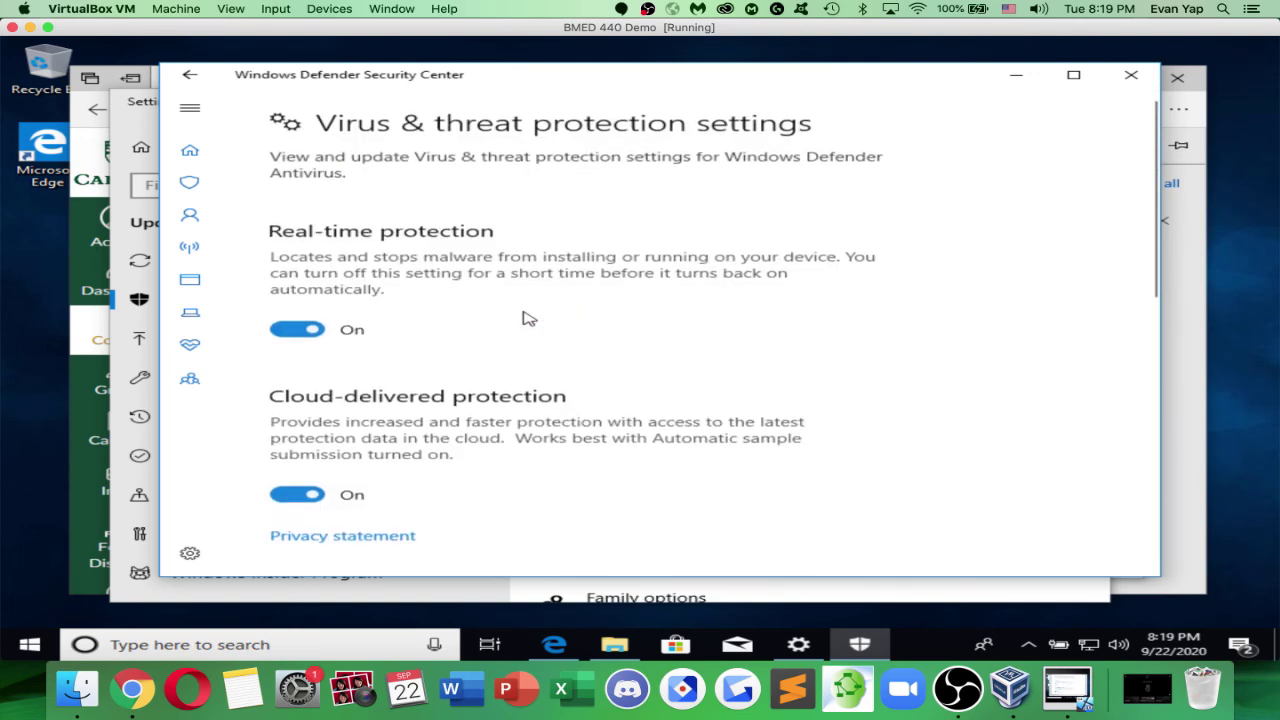
Turn off real-time, cloud-delivered and automatic sample submission protection, approving each prompt, then close
click(310, 334)
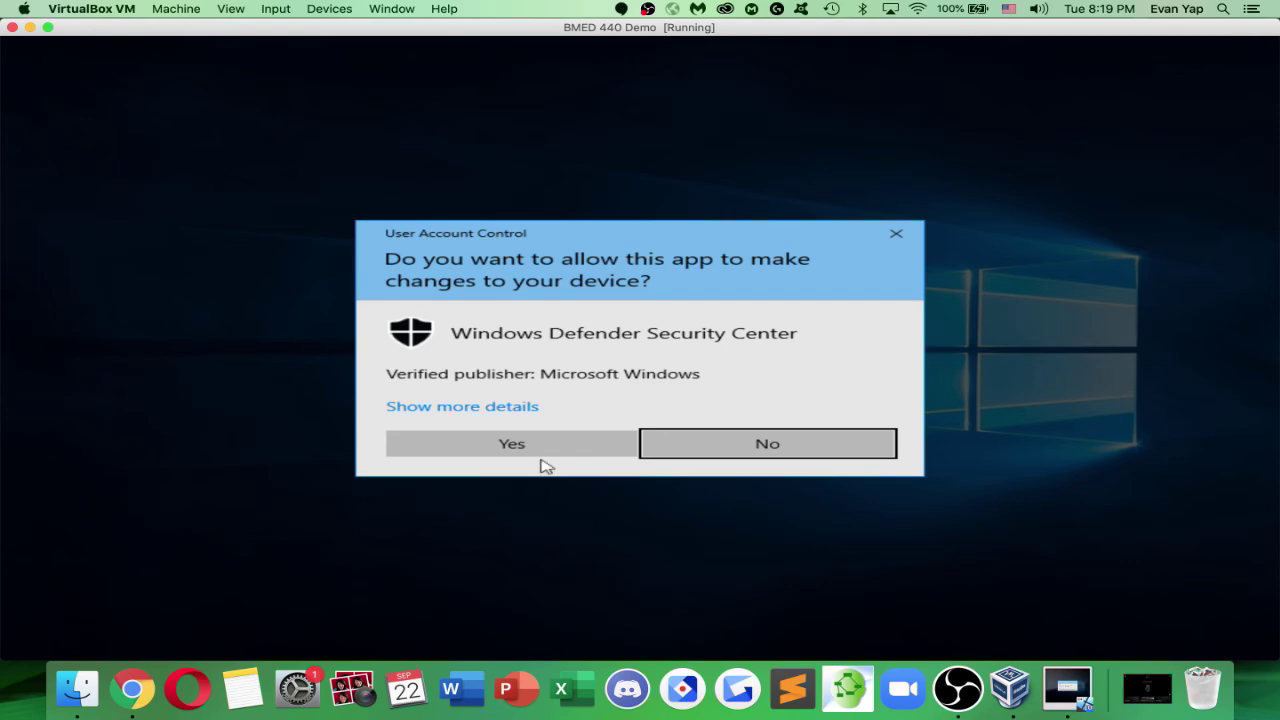
click(540, 452)
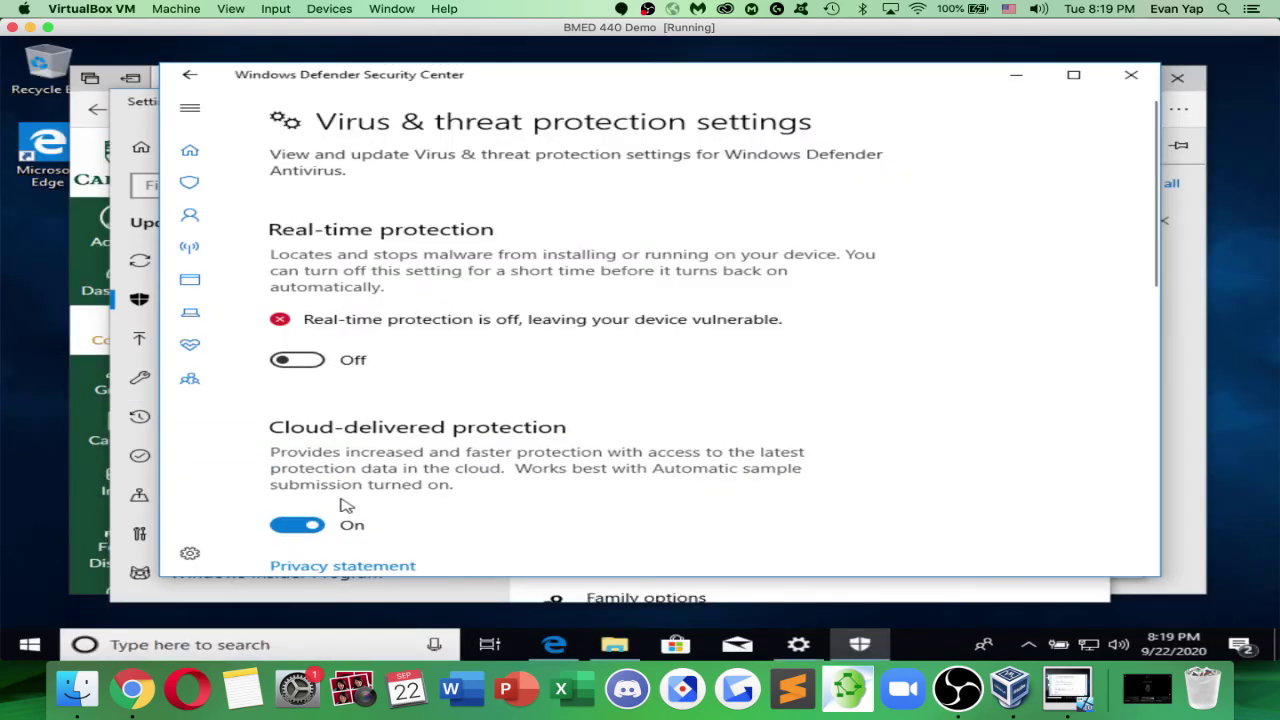
click(318, 527)
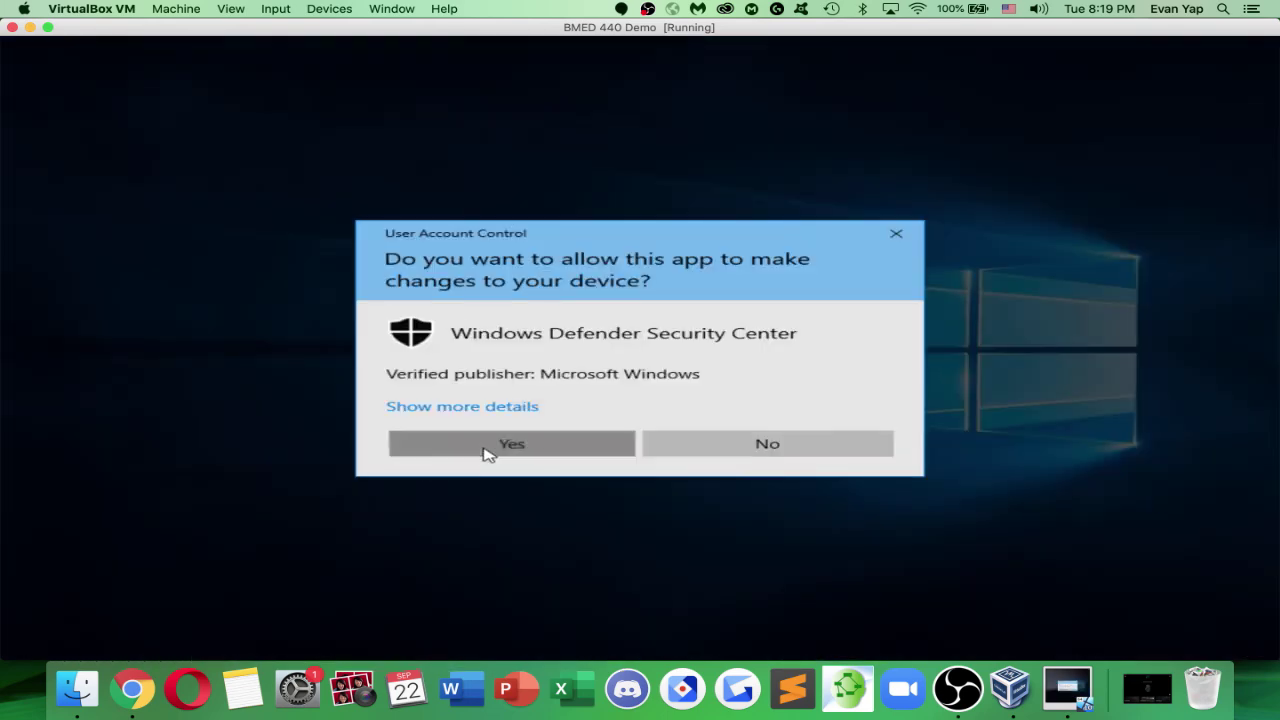
click(489, 451)
scroll(505, 430, down, 10)
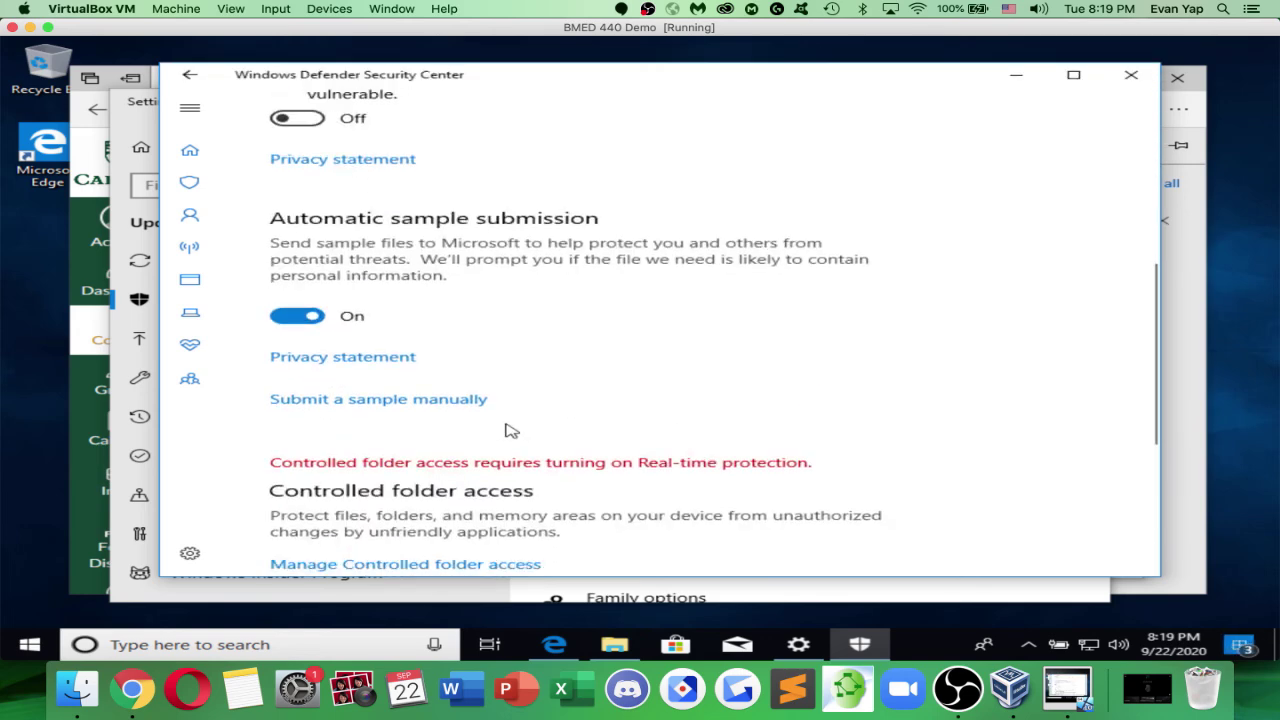
scroll(394, 334, up, 5)
click(308, 315)
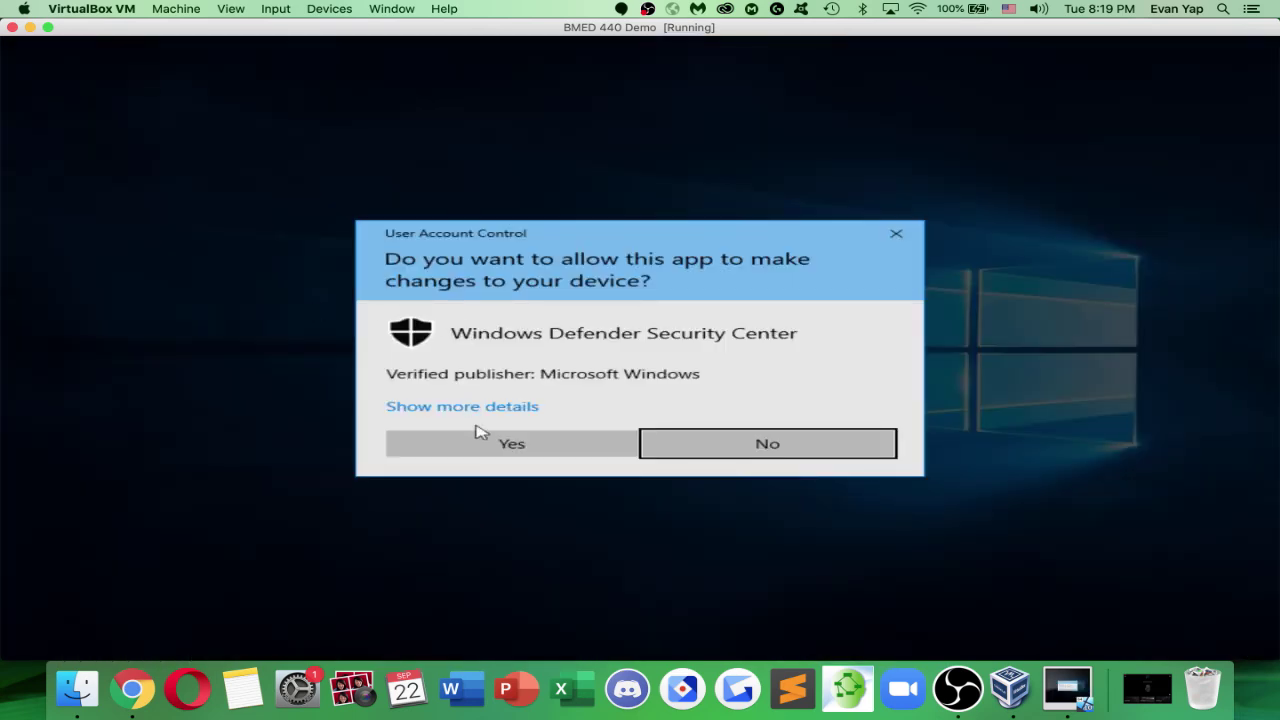
click(480, 440)
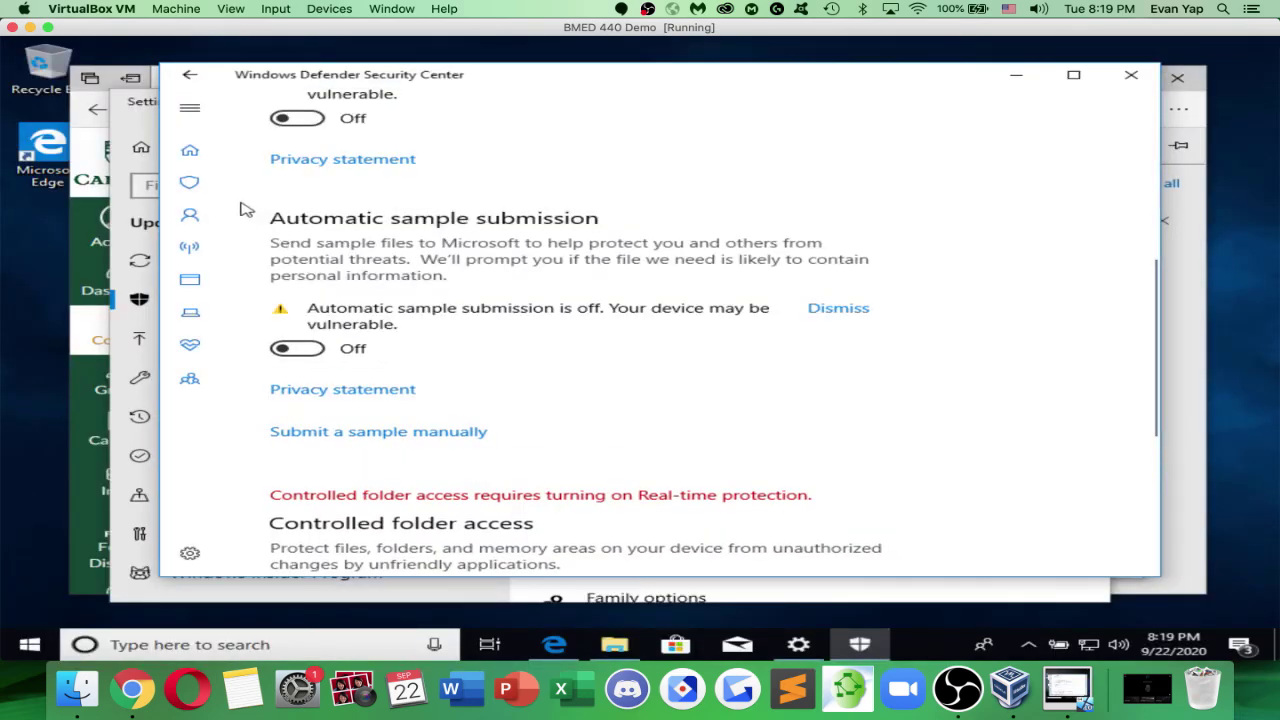
scroll(305, 243, up, 2)
scroll(305, 243, up, 3)
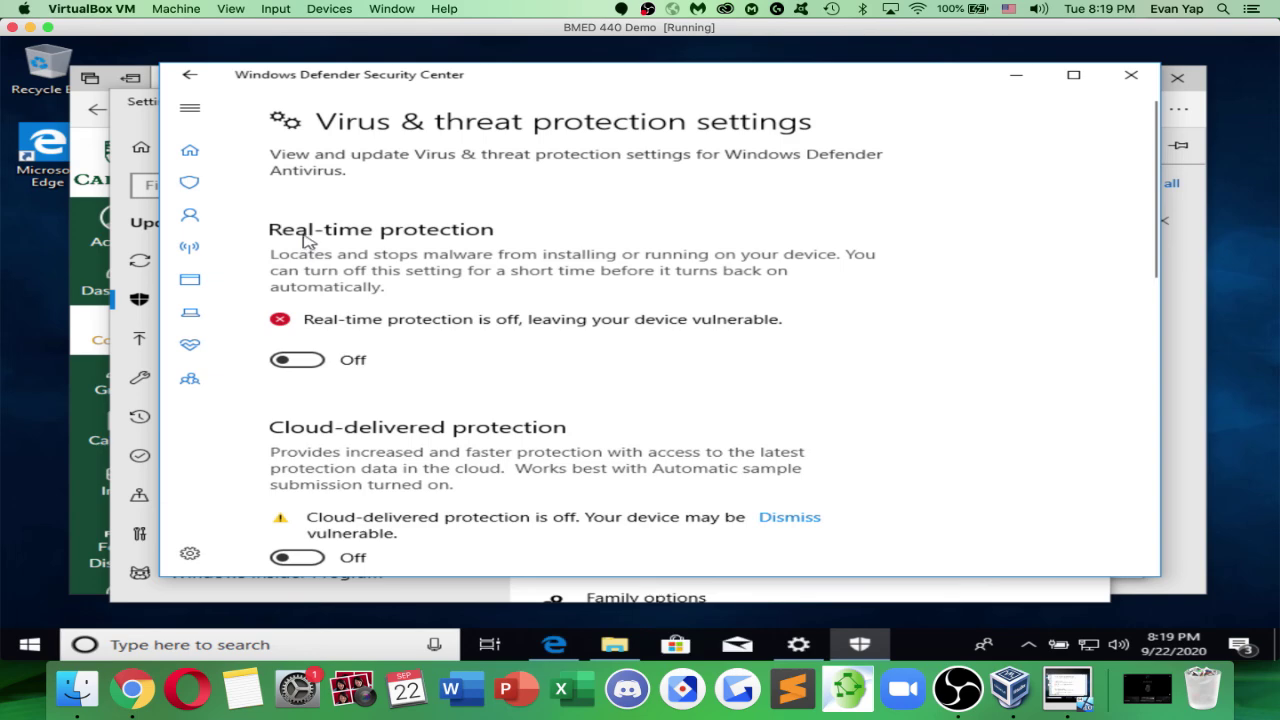
click(198, 192)
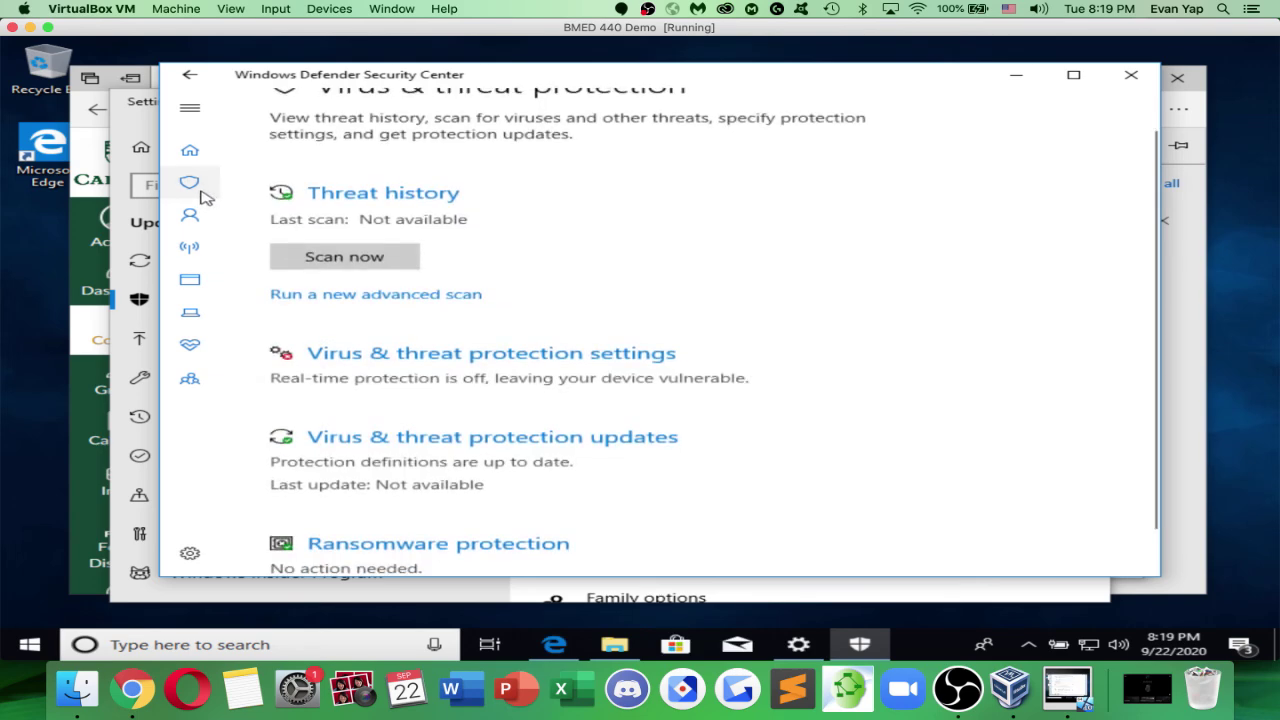
scroll(420, 340, down, 1)
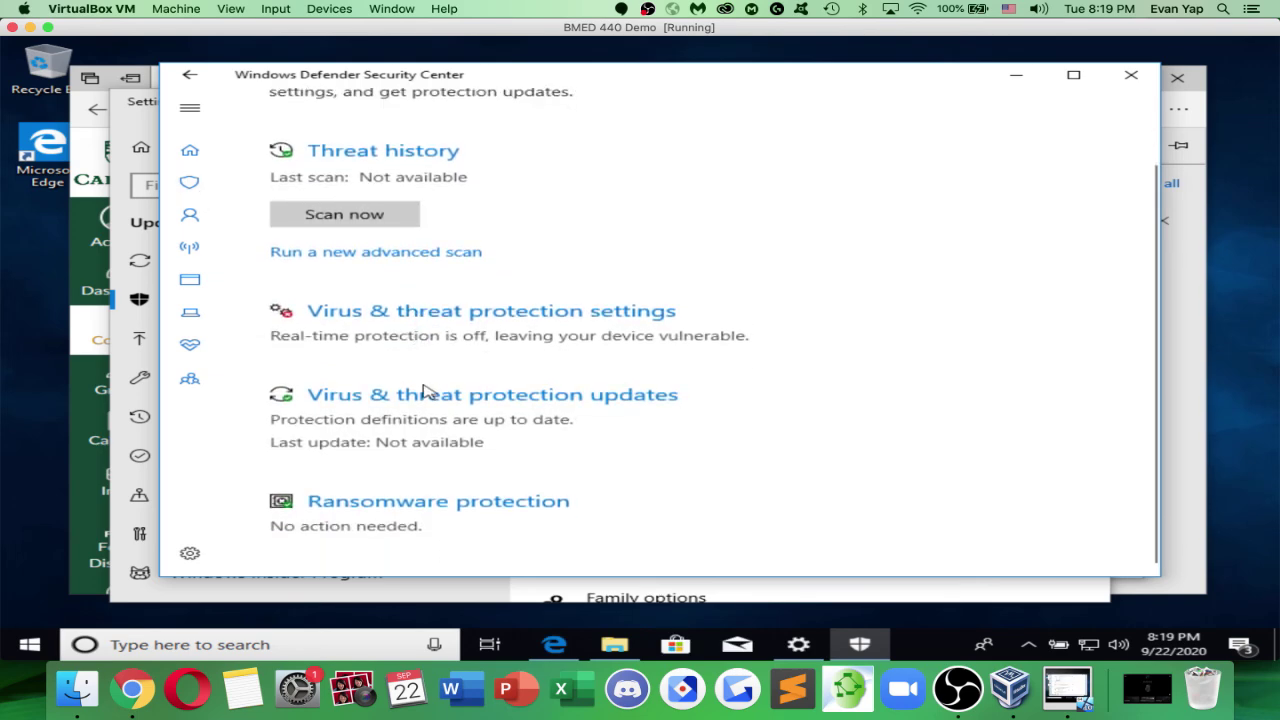
click(1140, 76)
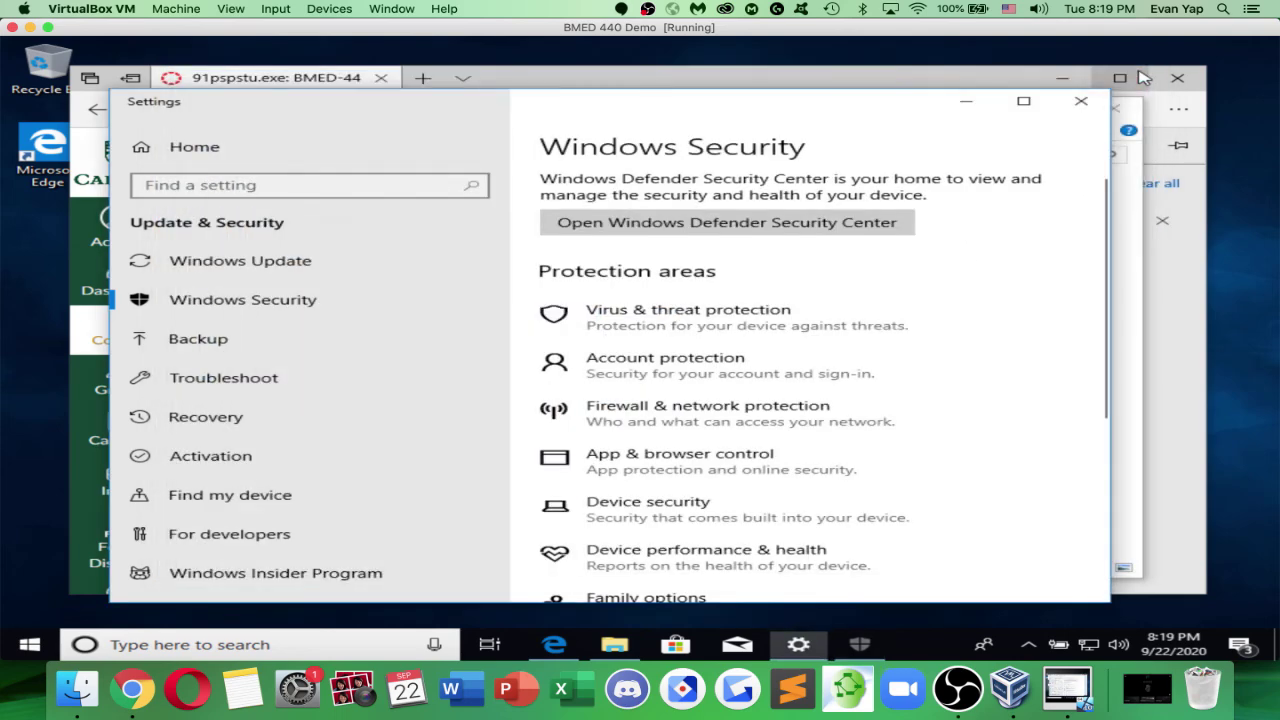
Close Windows Security and run the extracted PSpice Student Setup as administrator, approving the UAC prompt
click(1080, 104)
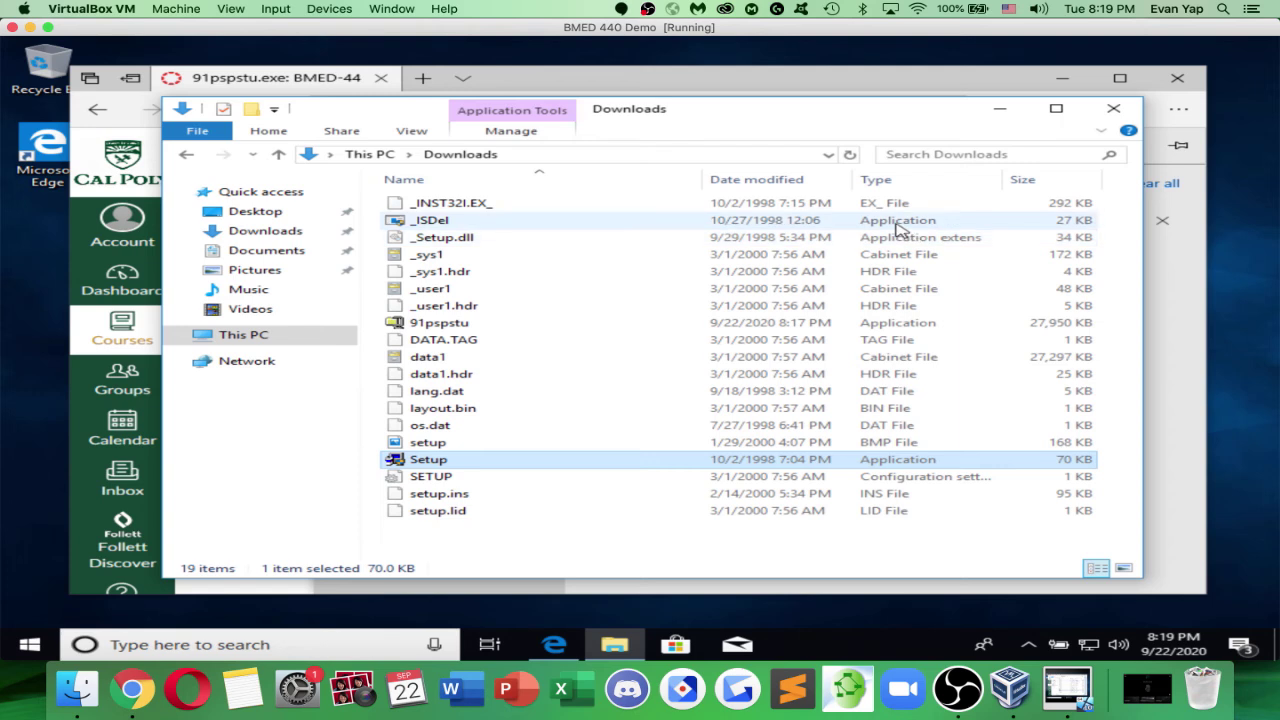
right_click(735, 467)
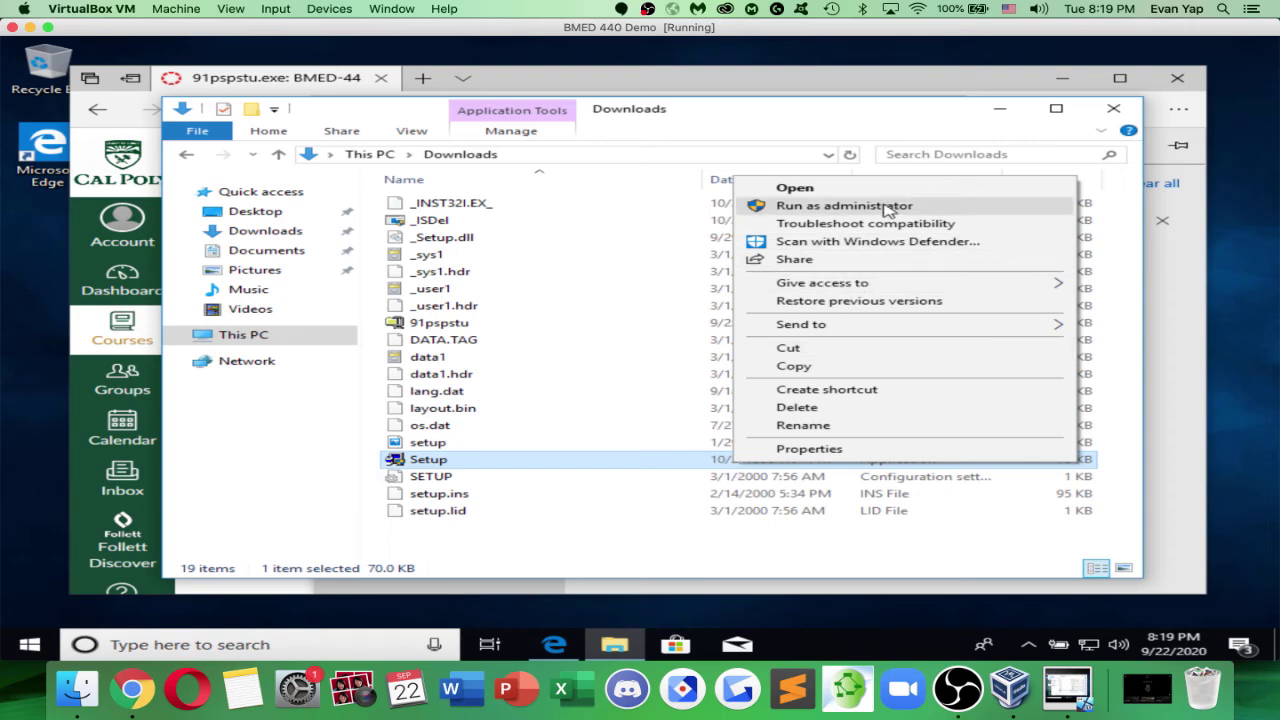
click(887, 208)
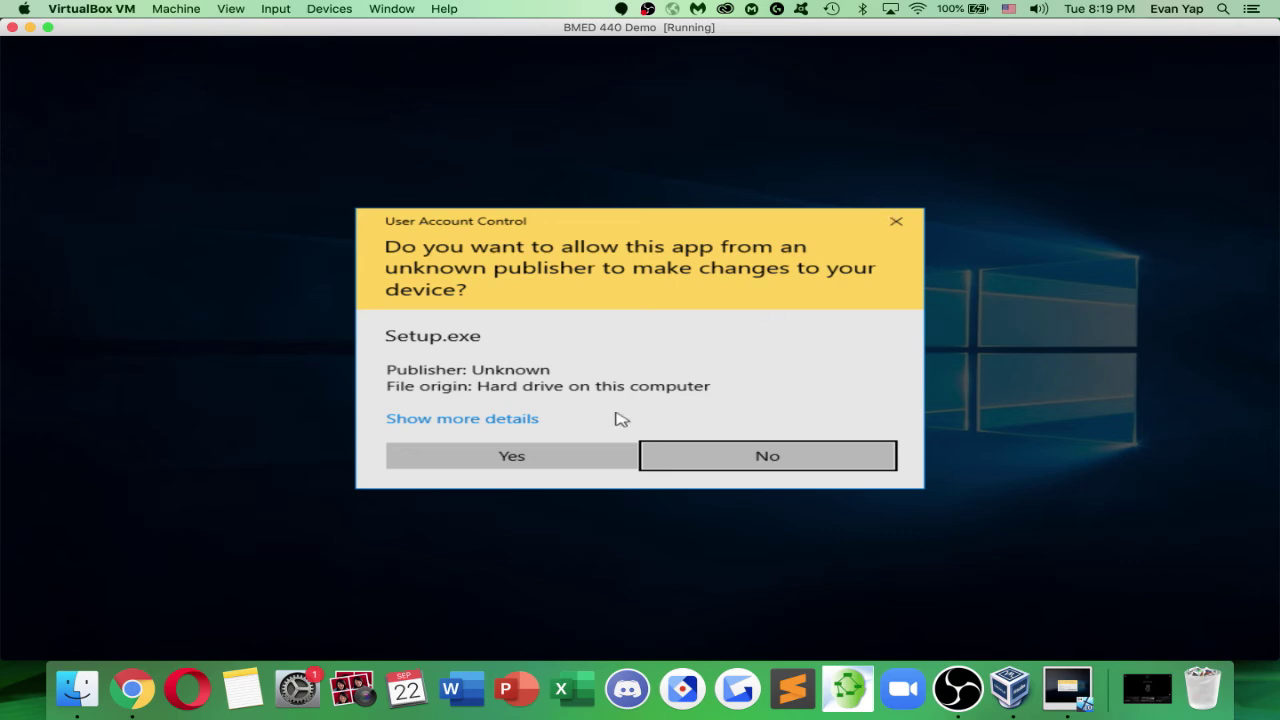
click(591, 450)
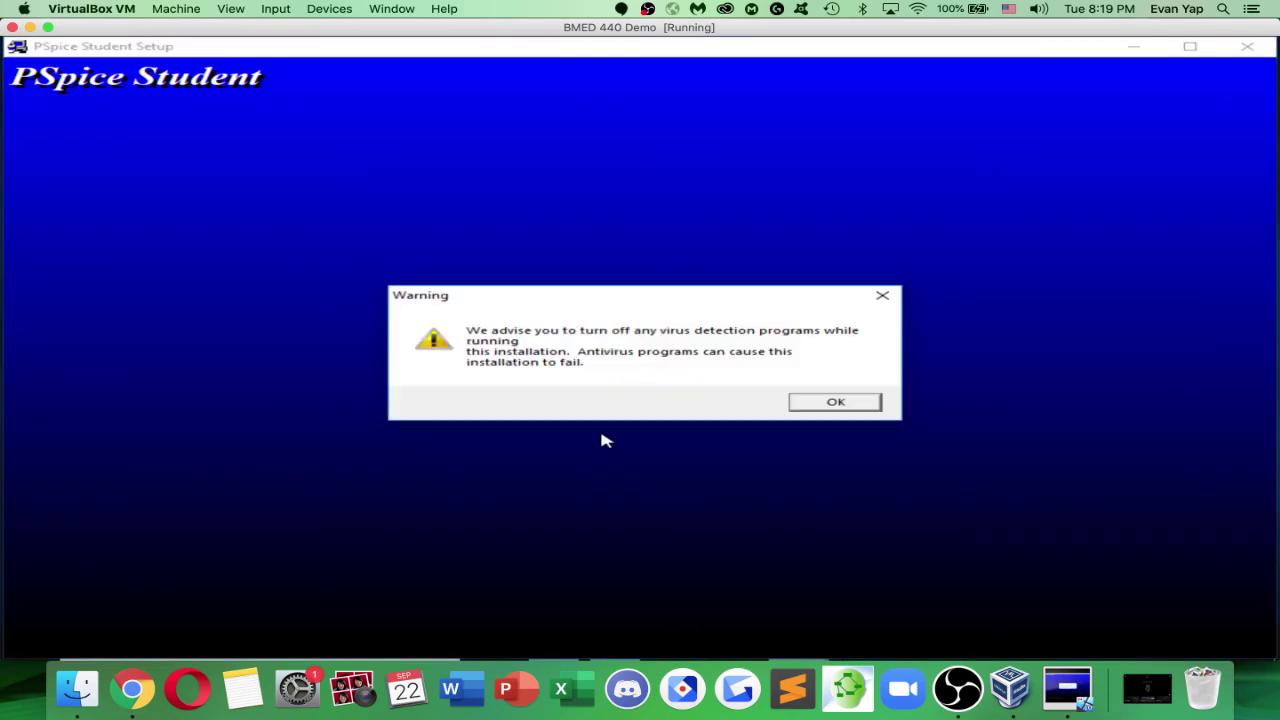
Dismiss the antivirus warning, confirm admin privileges, and choose Capture plus Schematics as editors
click(826, 404)
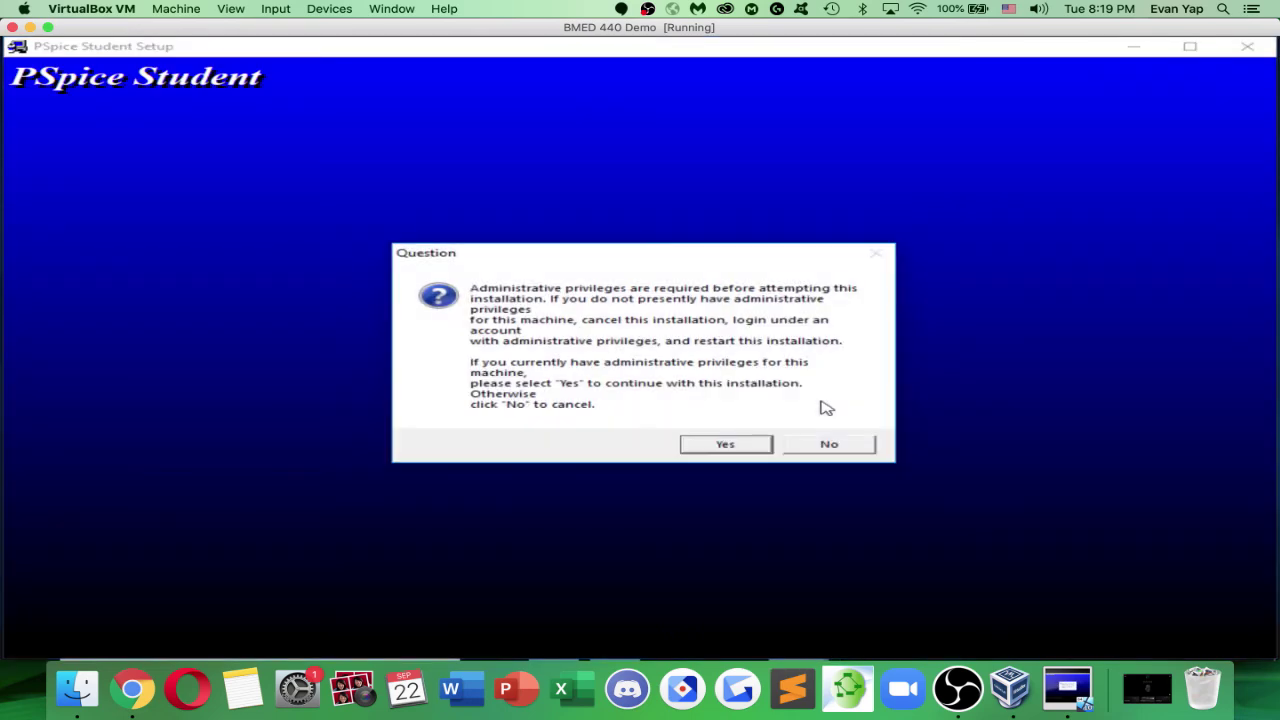
click(722, 448)
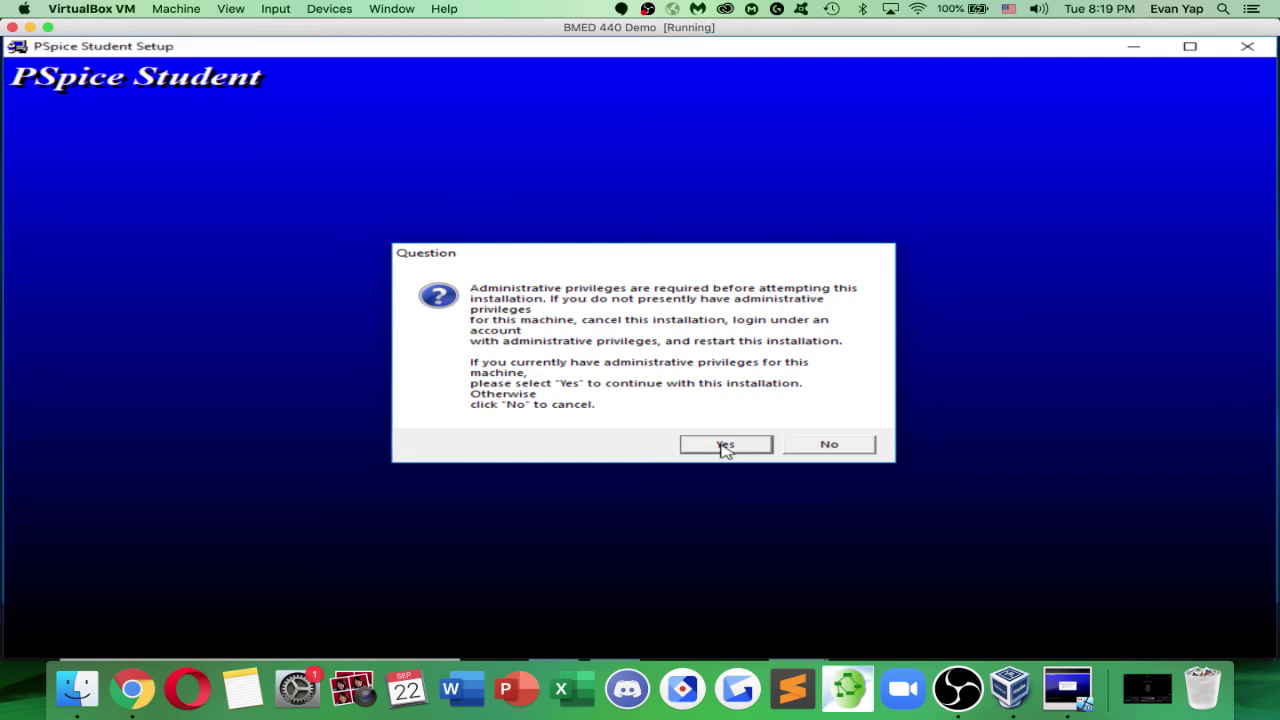
click(548, 342)
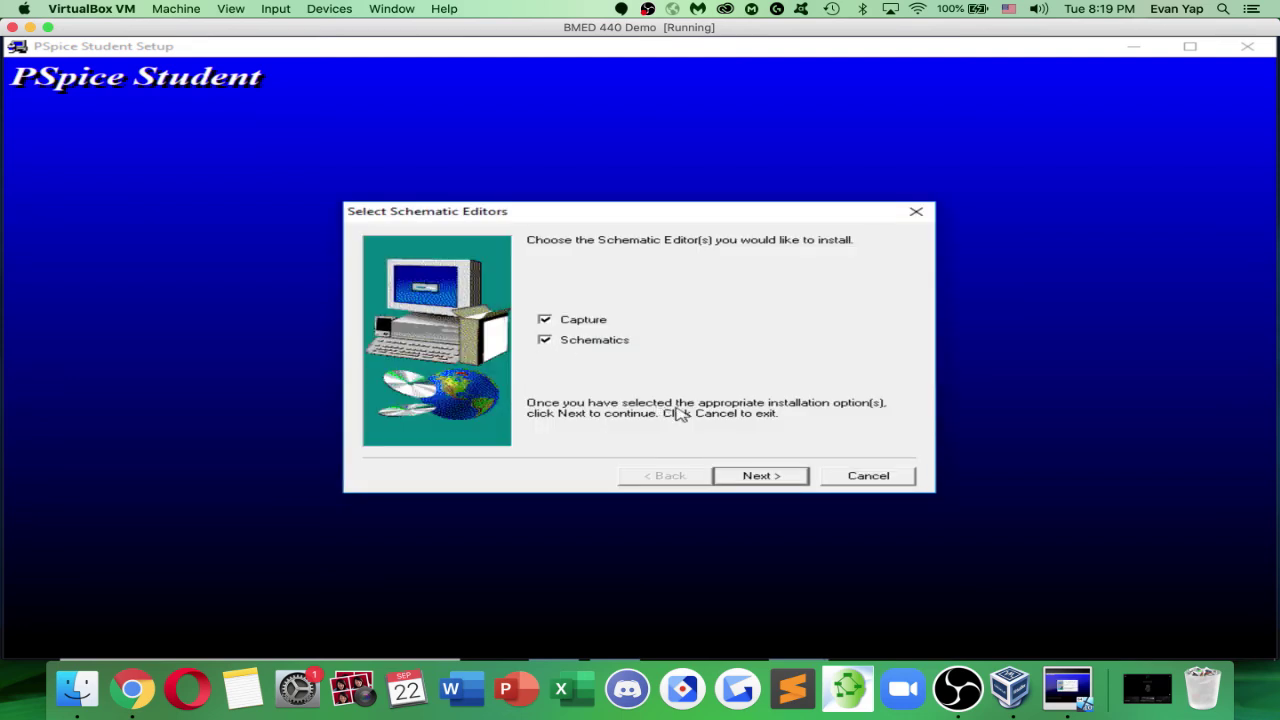
click(736, 475)
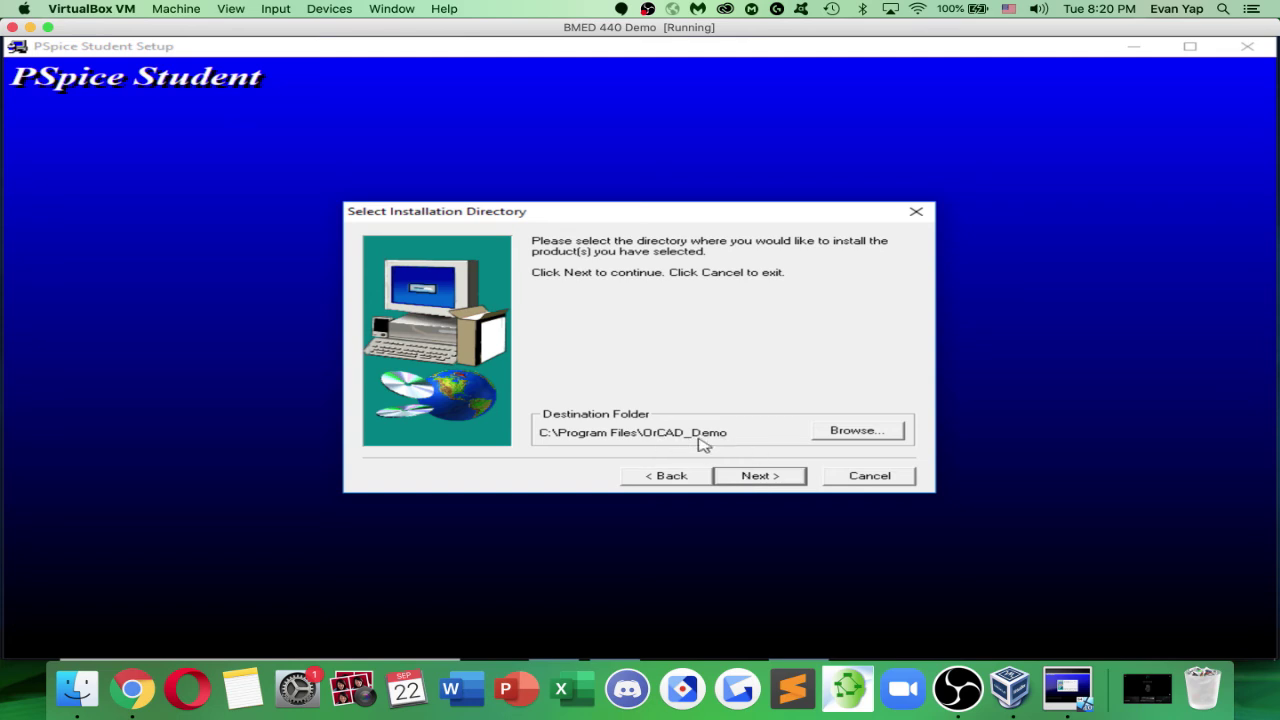
Install into C:\Program Files\OrCAD_Demo with program folder PSpice Student, dismissing the sch registration notice
click(760, 476)
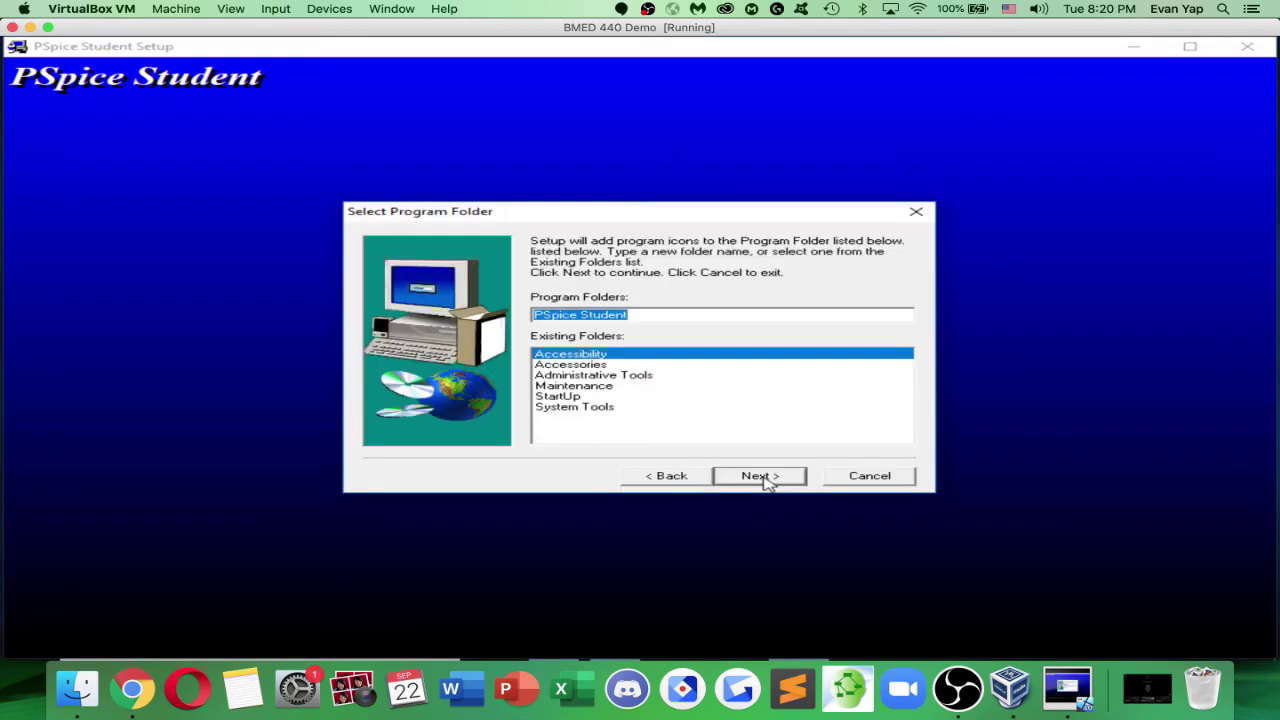
click(660, 314)
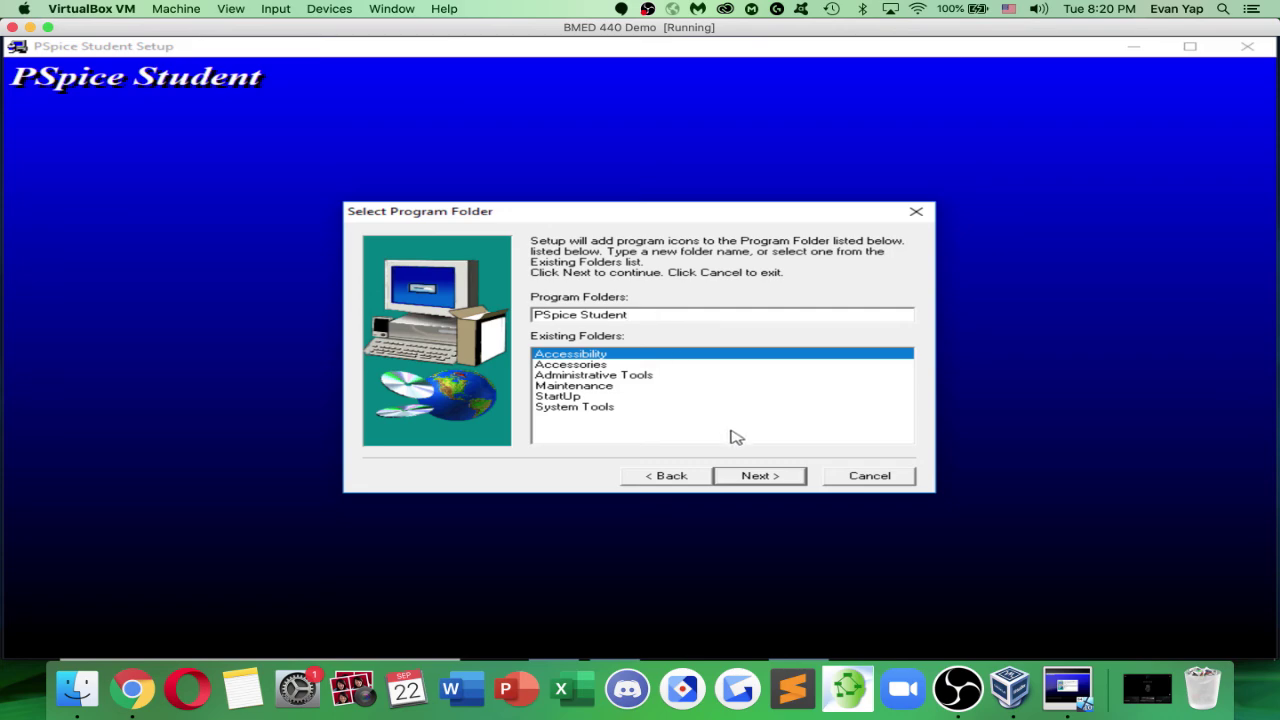
click(757, 476)
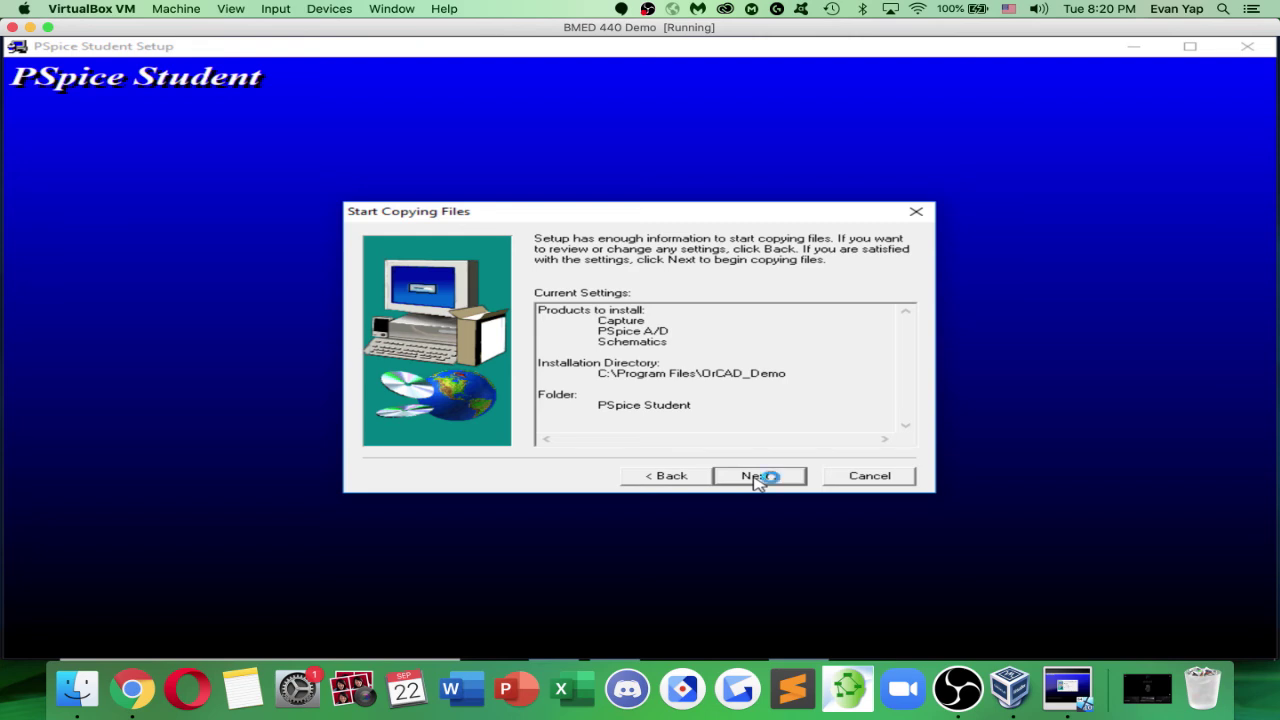
click(757, 477)
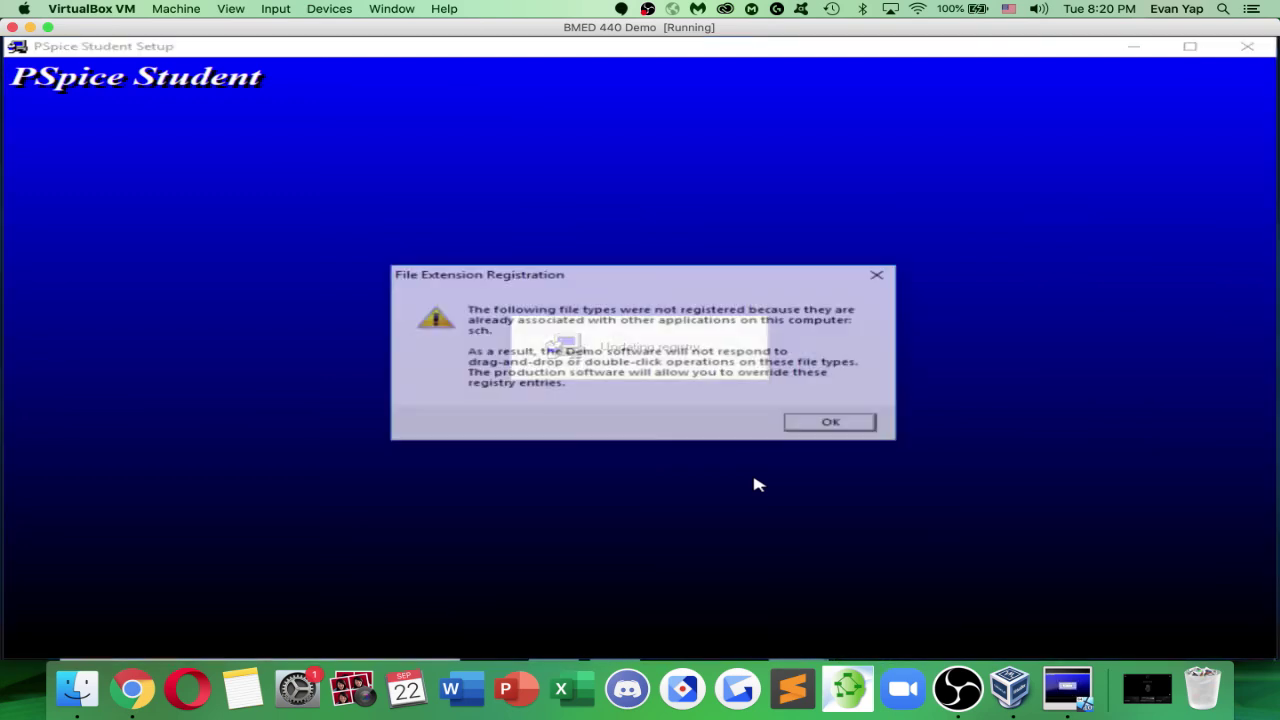
click(816, 427)
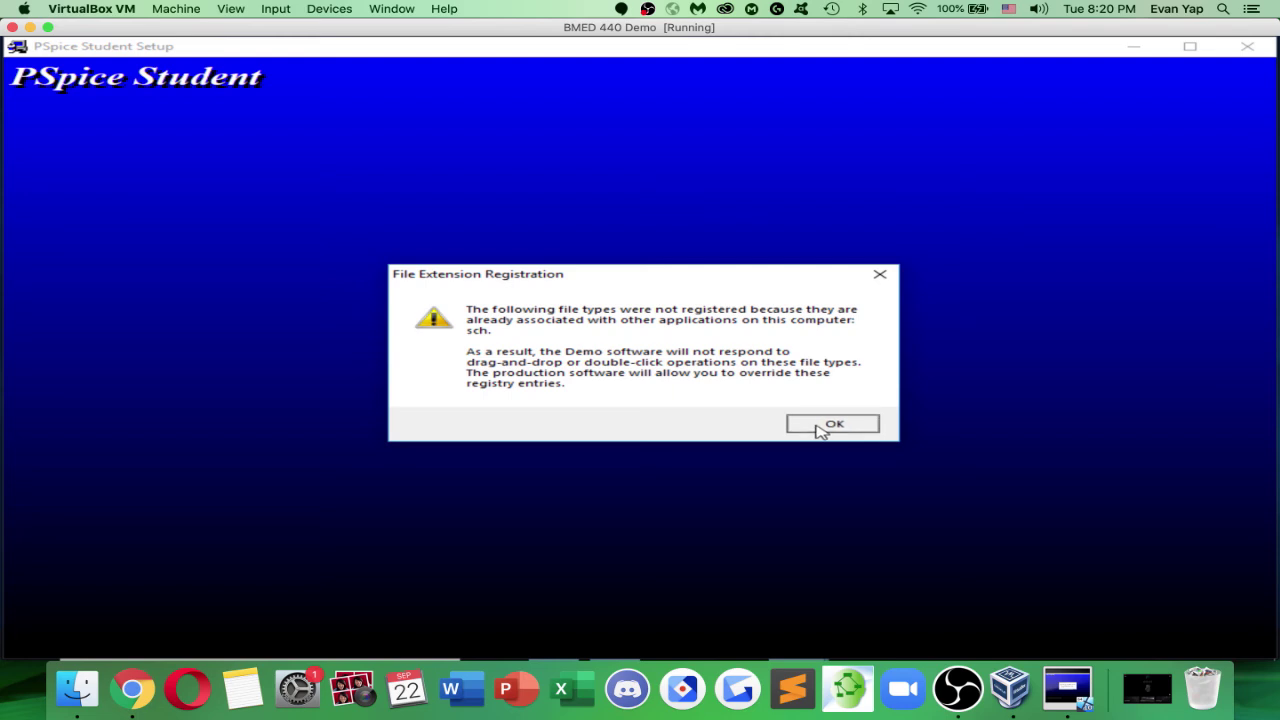
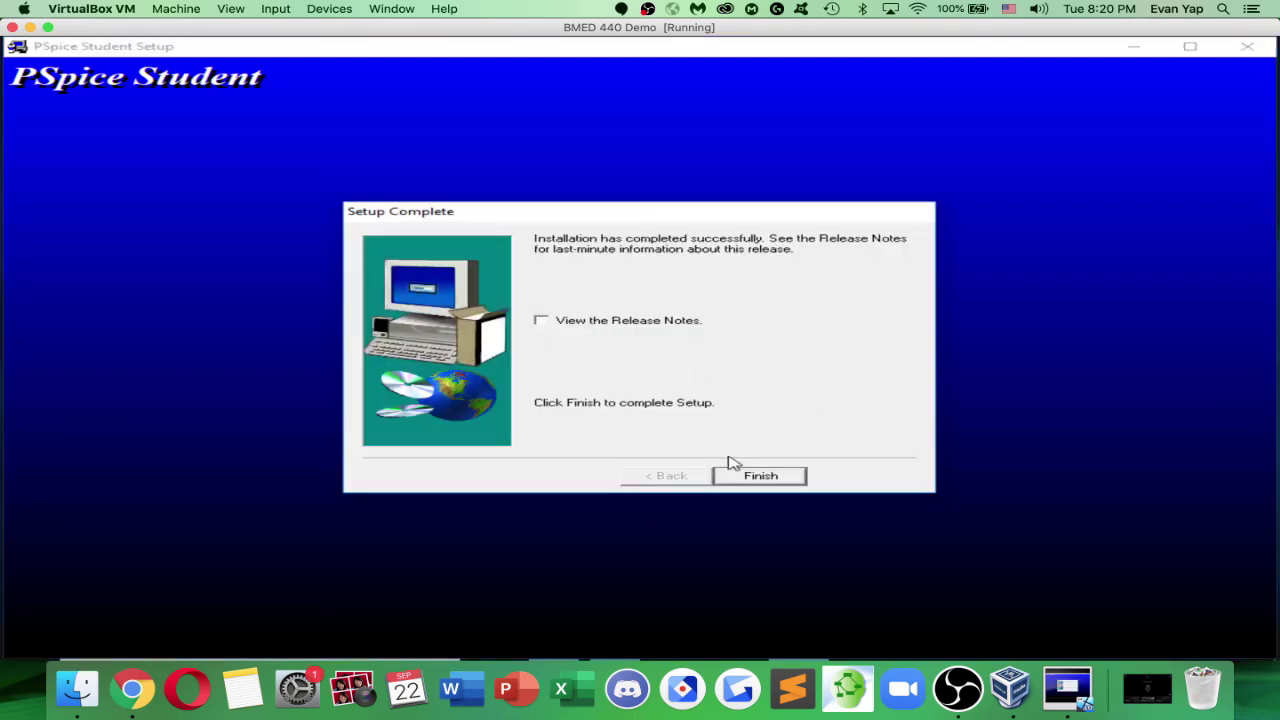
Finish the completed PSpice Student setup with View the Release Notes left unchecked
click(736, 474)
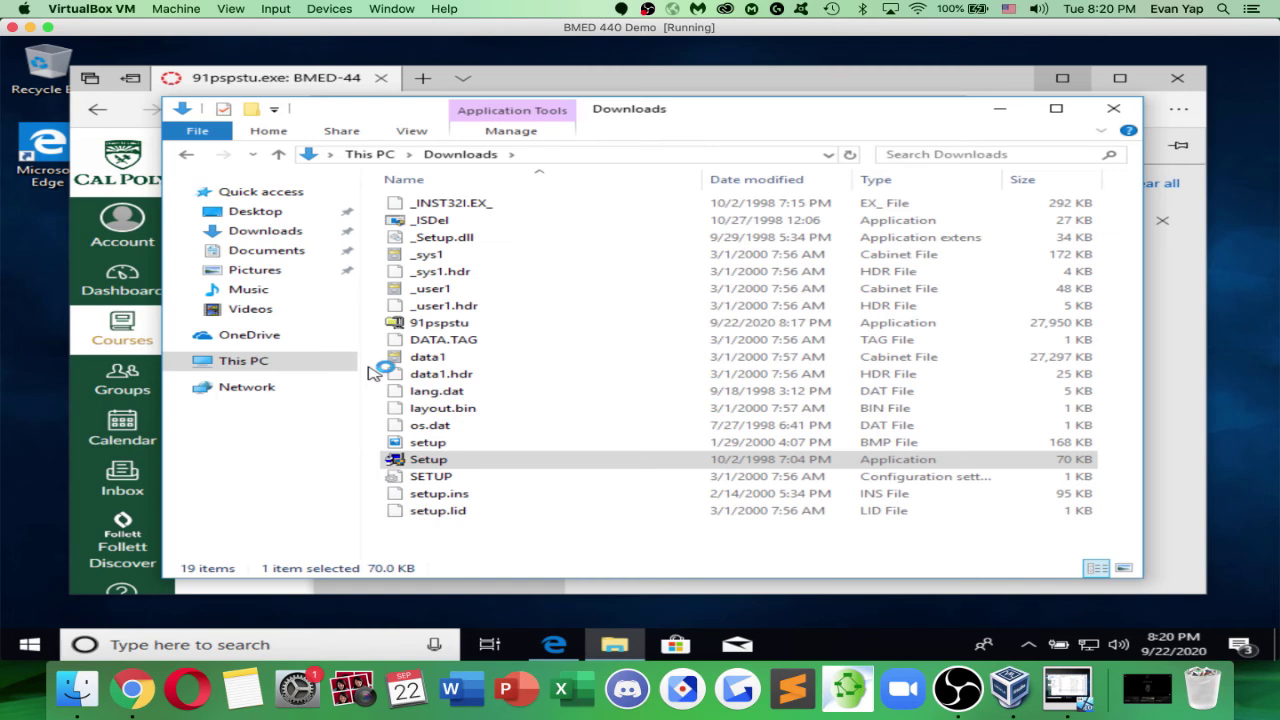
Browse to C:\Program Files\OrCAD_Demo\PSpice in File Explorer and close the browser behind it
click(251, 361)
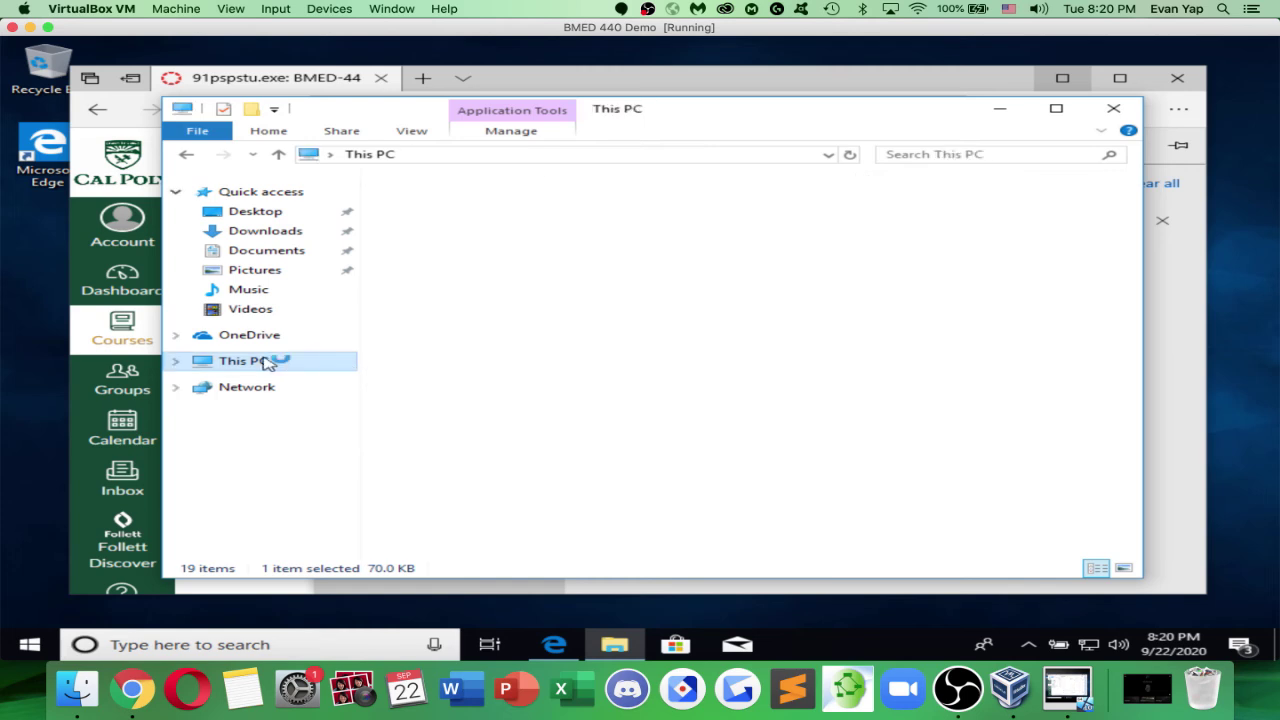
click(177, 363)
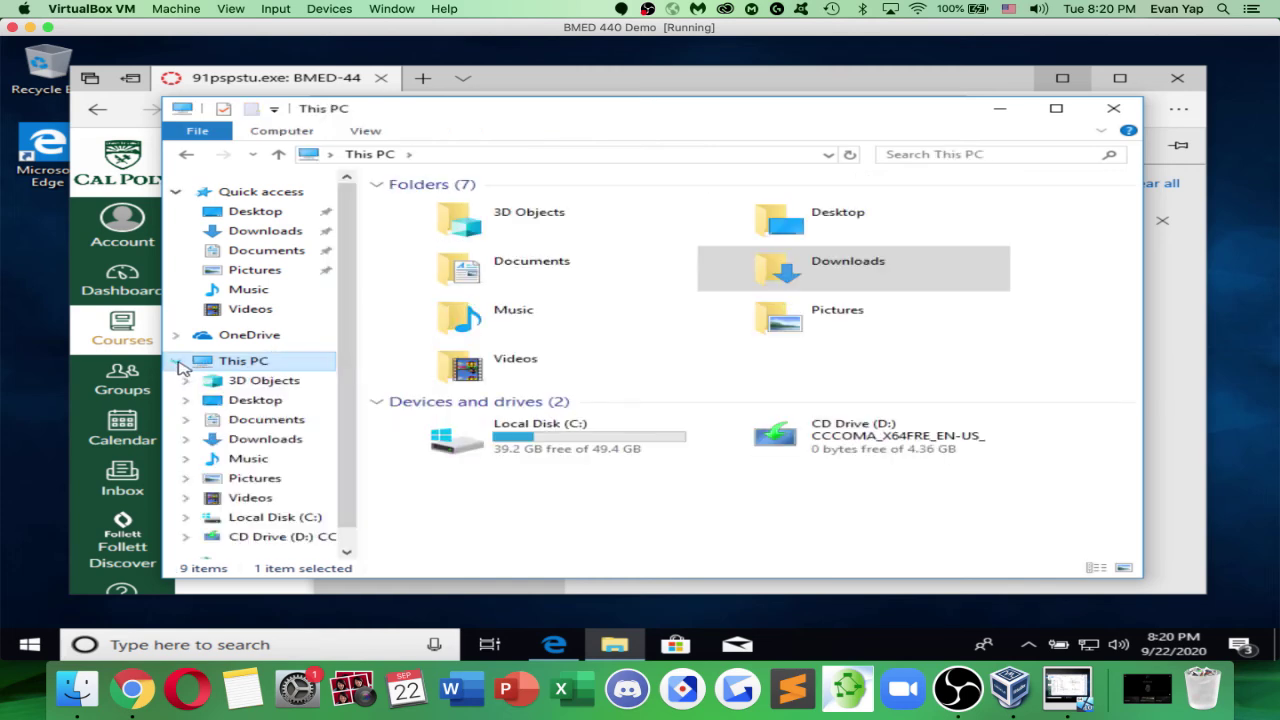
click(510, 441)
double_click(510, 443)
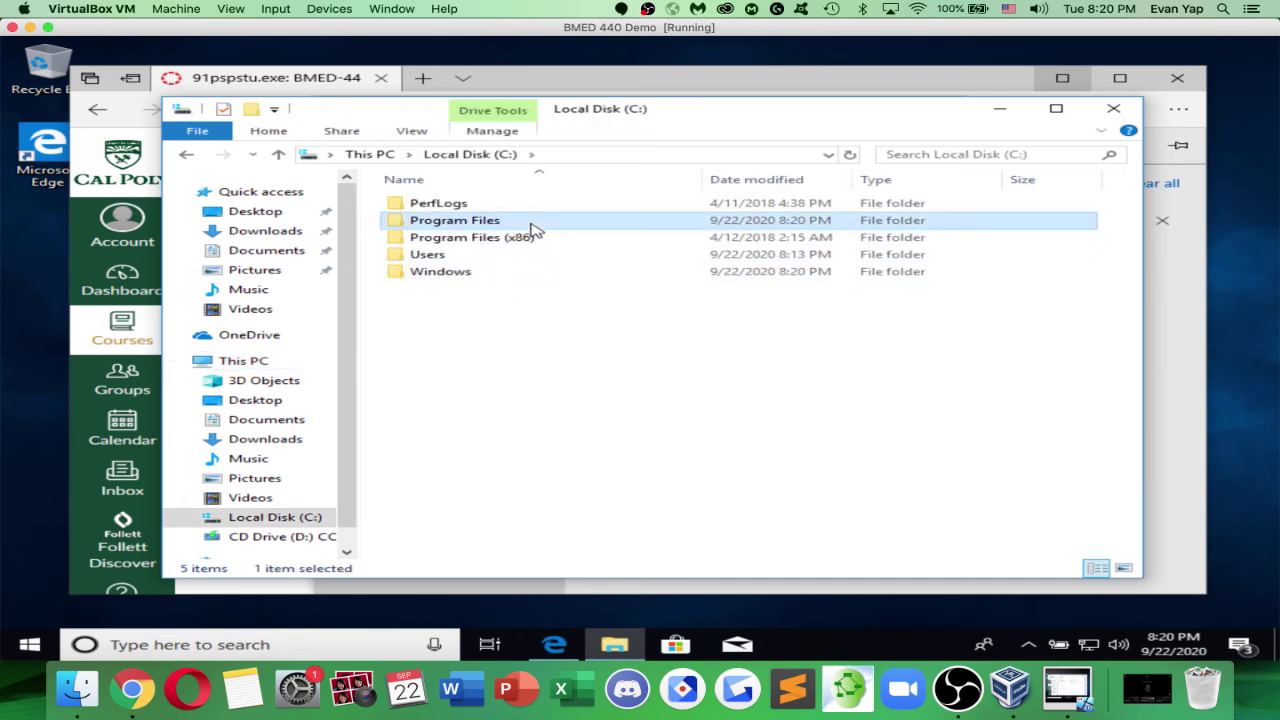
double_click(531, 222)
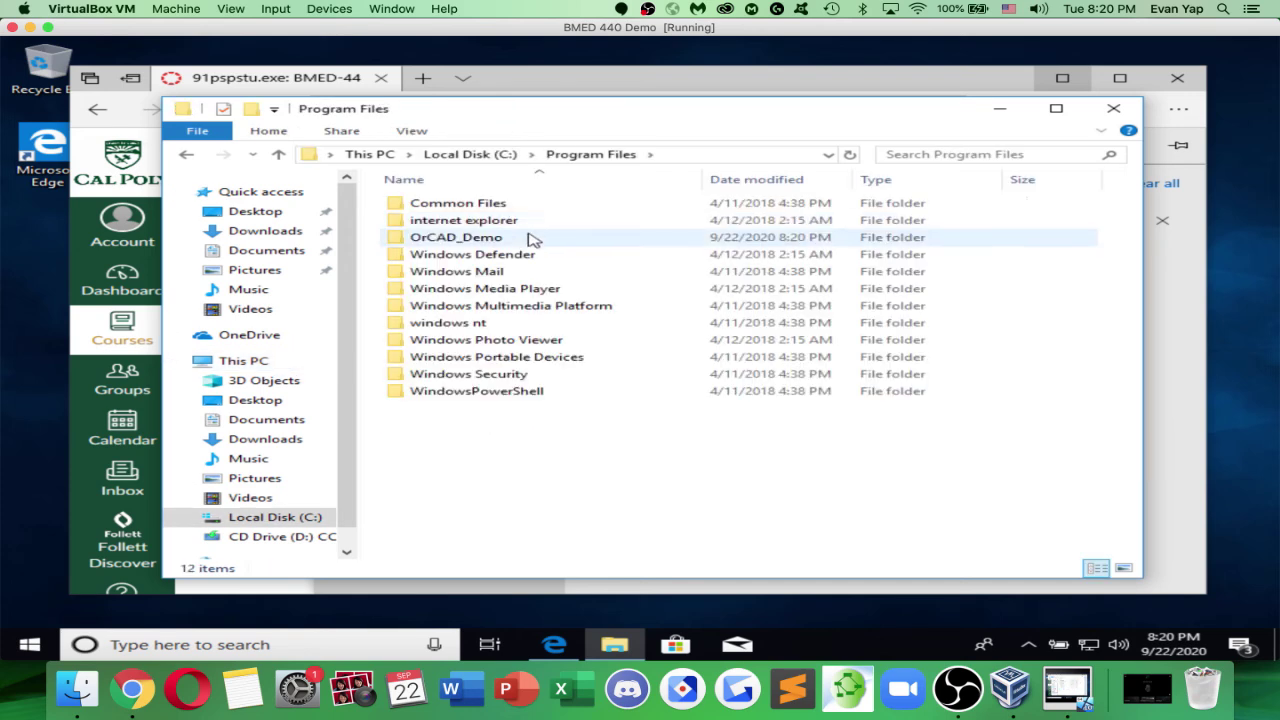
double_click(533, 239)
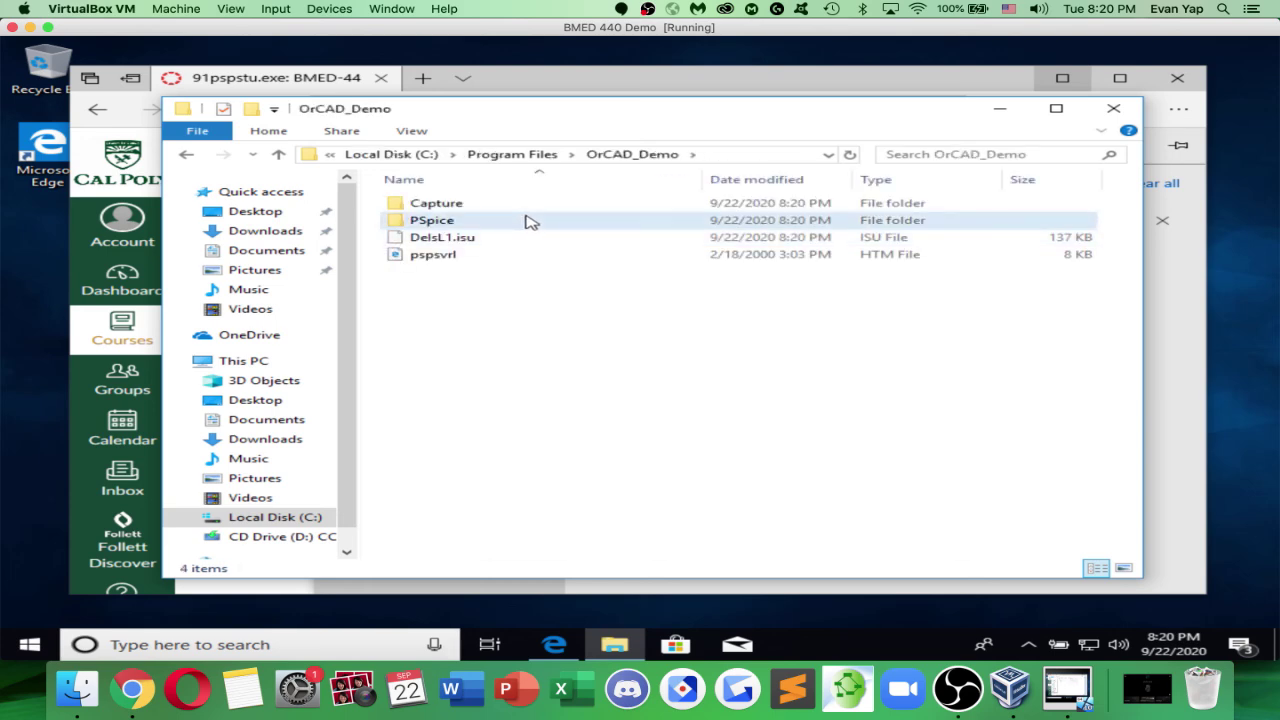
double_click(531, 222)
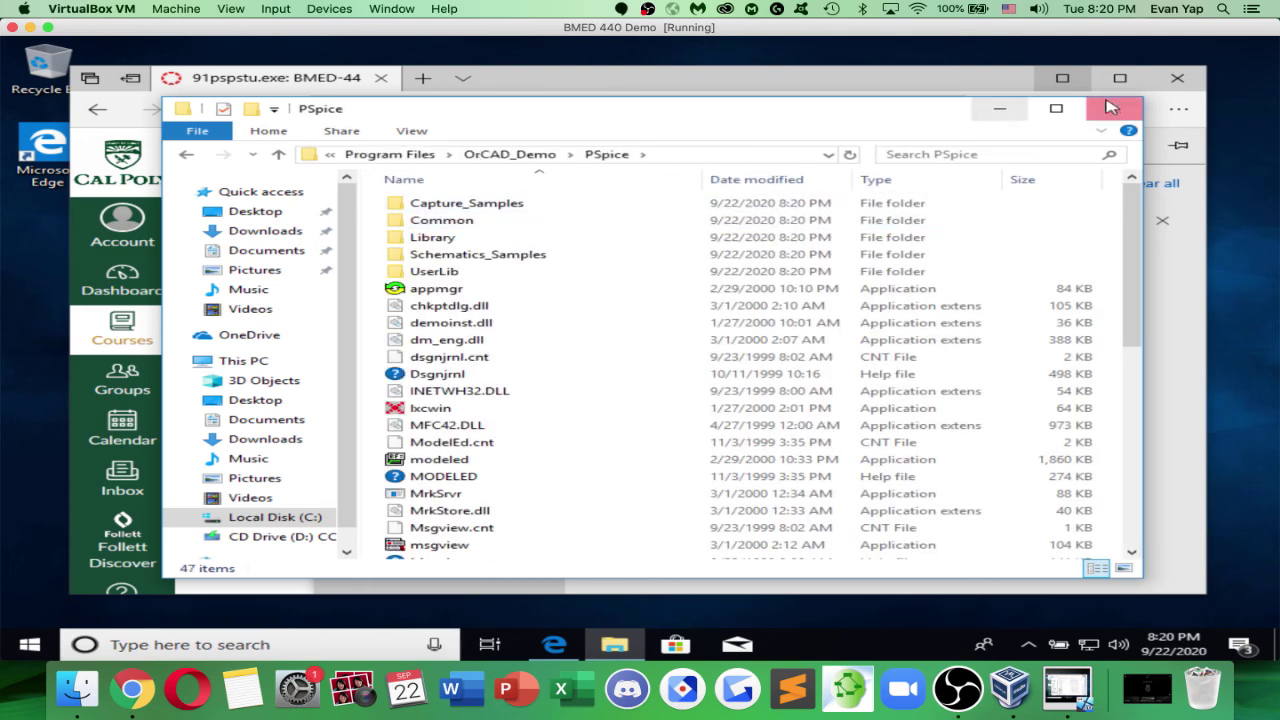
click(1177, 77)
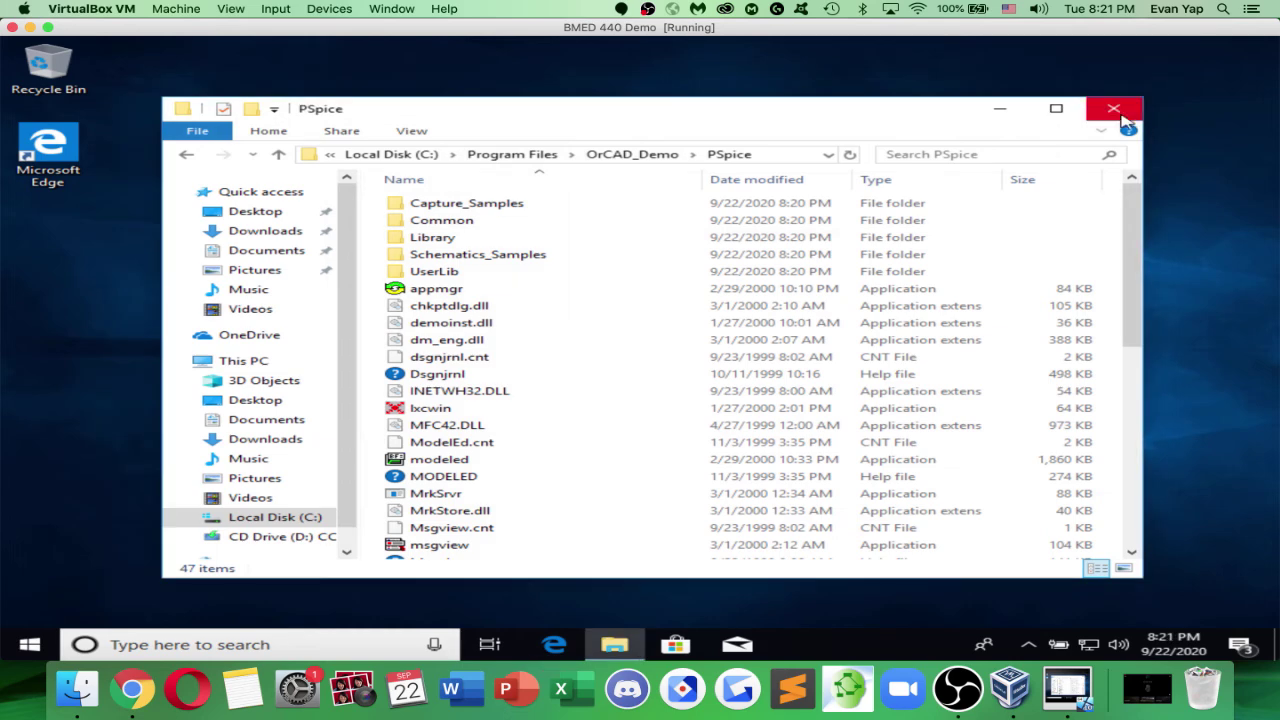
Test-launch the pspice application from that folder, then close the OrCAD PSpice demo window
scroll(662, 460, down, 2)
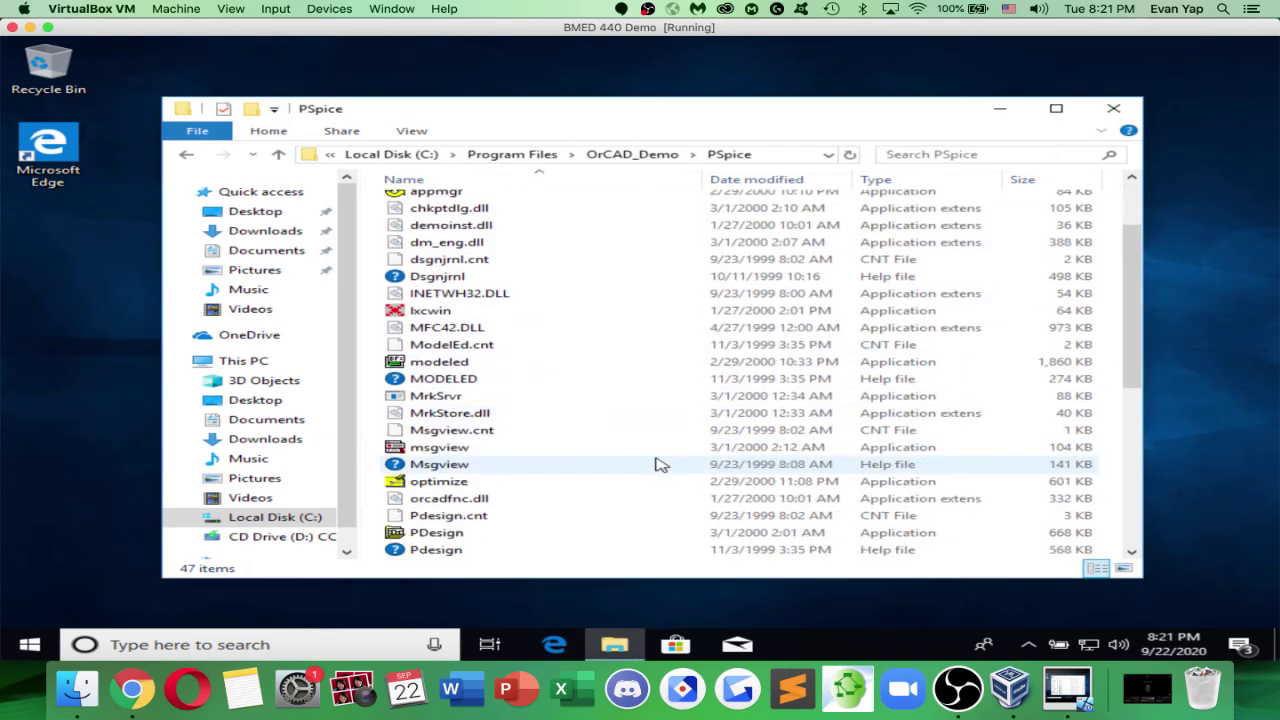
scroll(660, 464, down, 4)
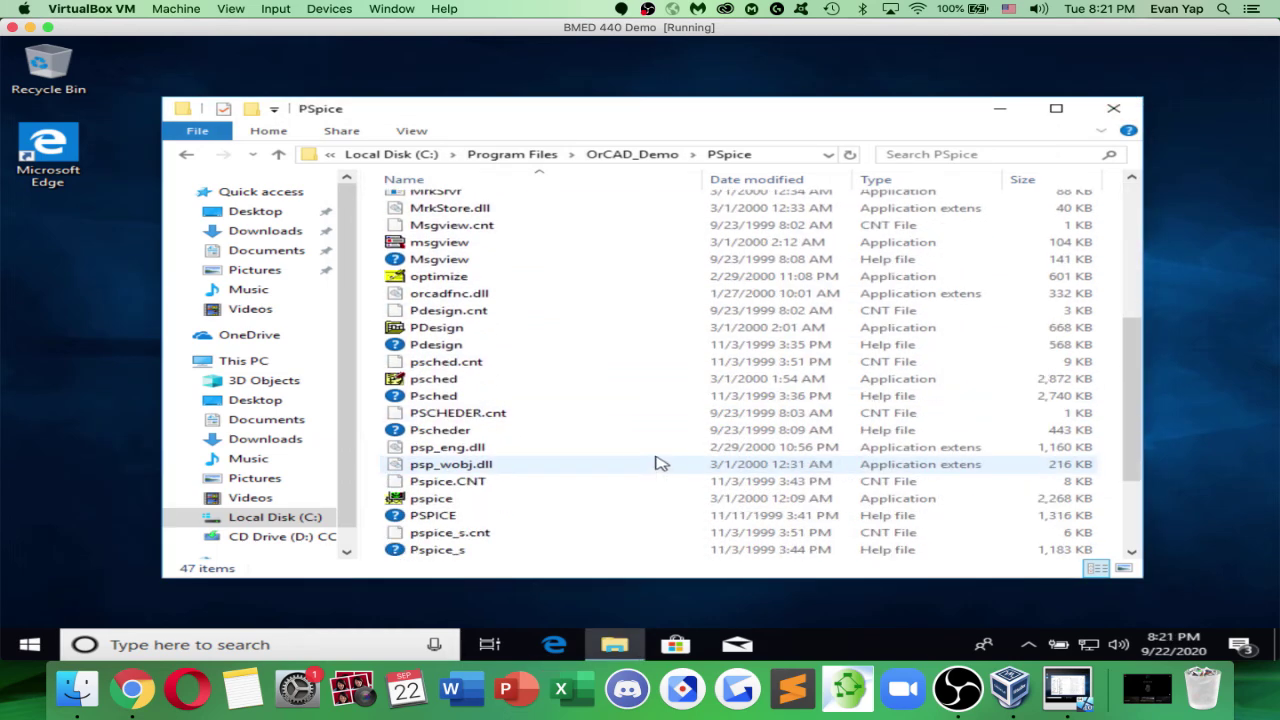
click(632, 502)
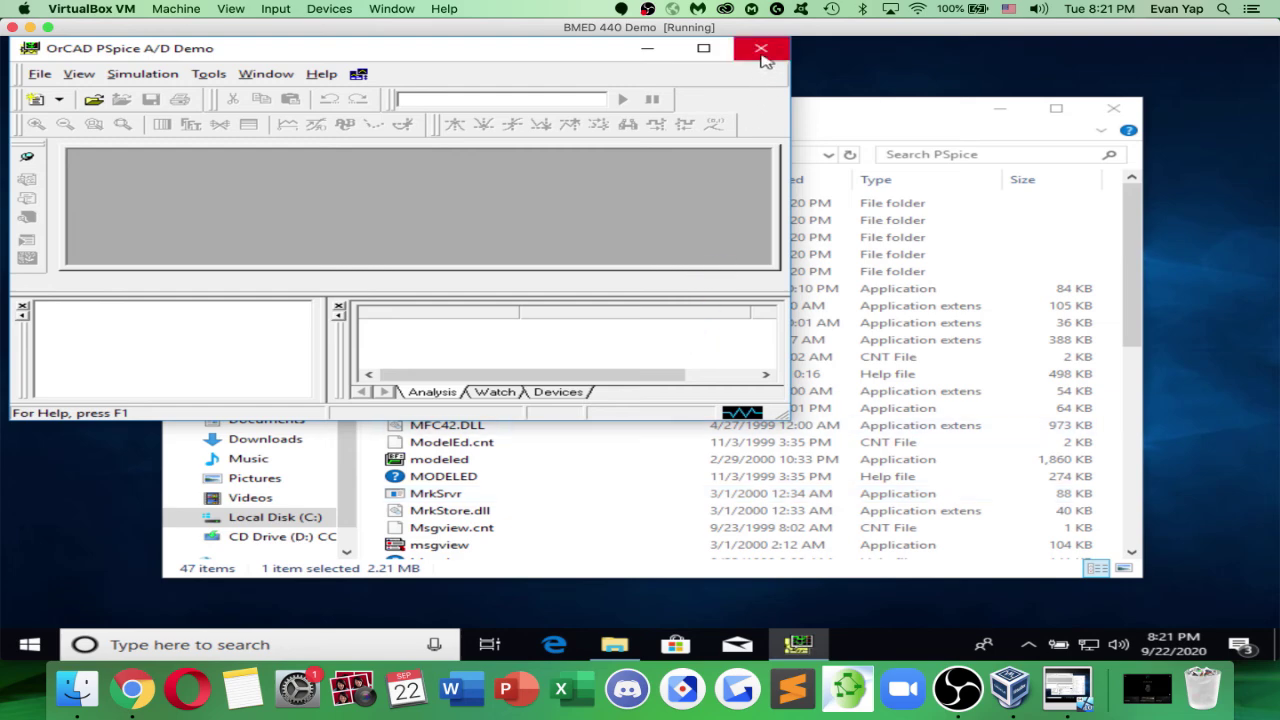
click(762, 52)
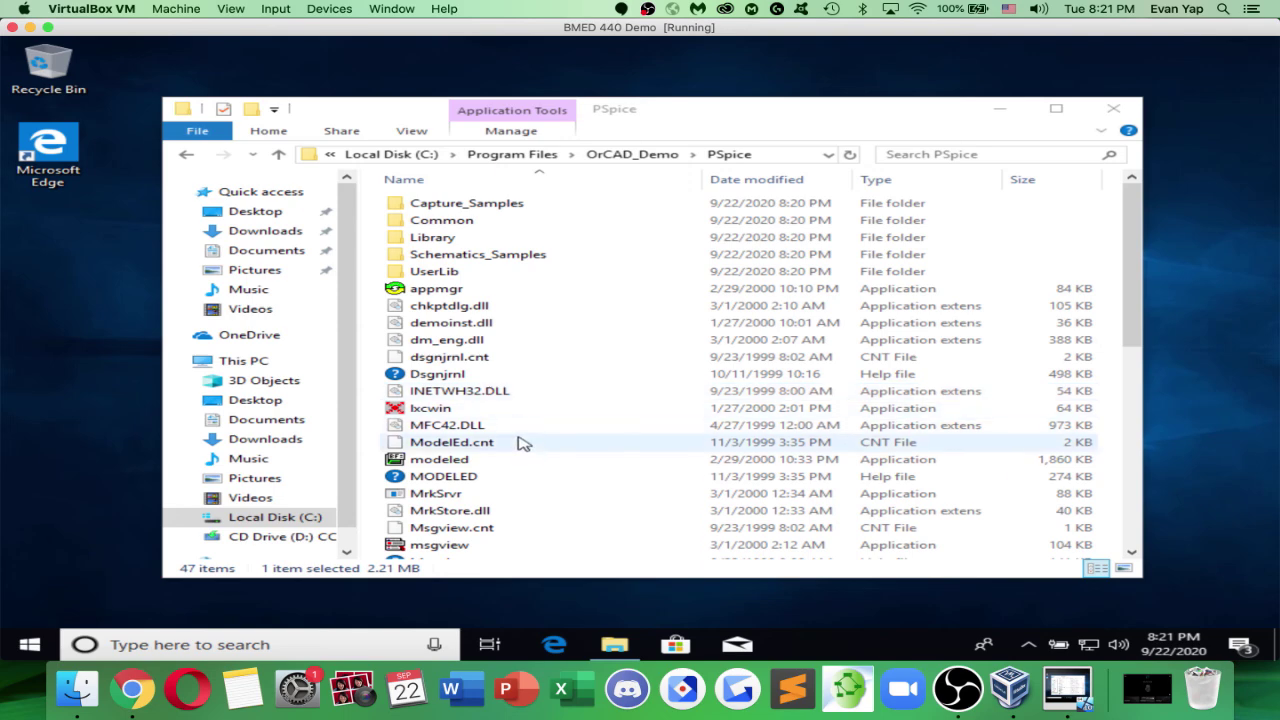
scroll(521, 443, down, 5)
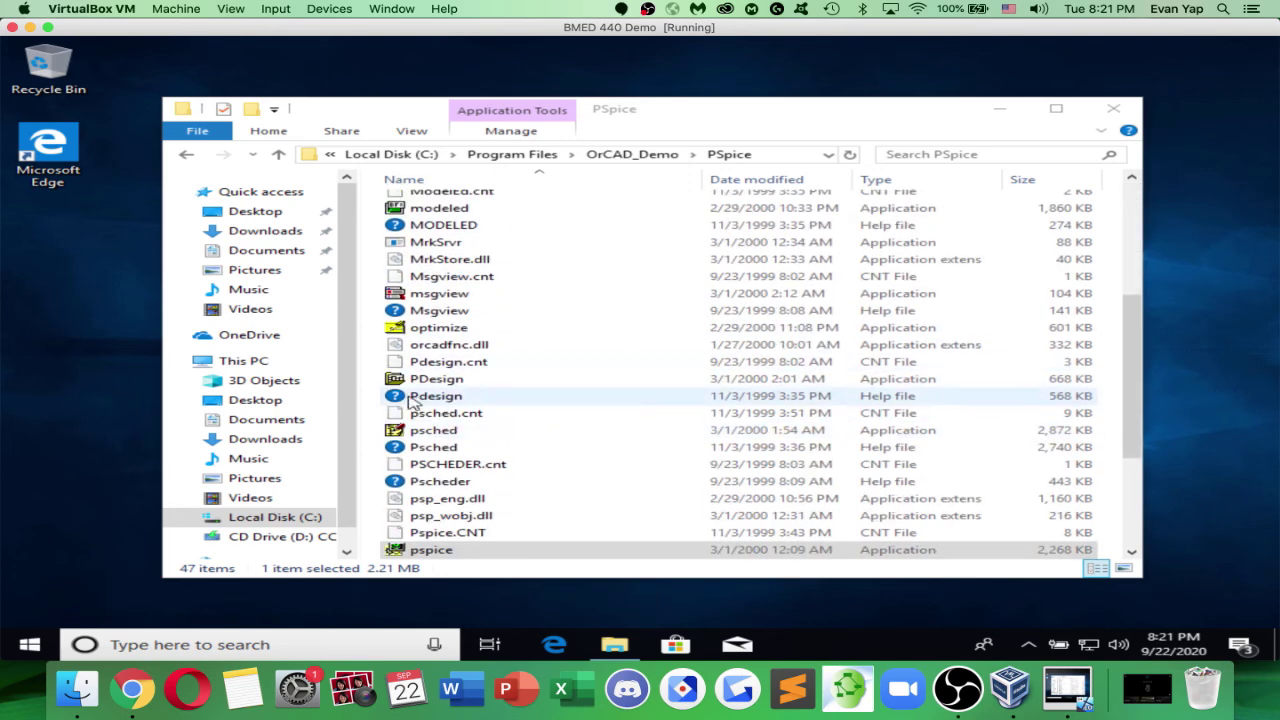
Create a desktop folder named 'Circuits', after abandoning a new-shortcut attempt
right_click(47, 288)
mouse_move(140, 394)
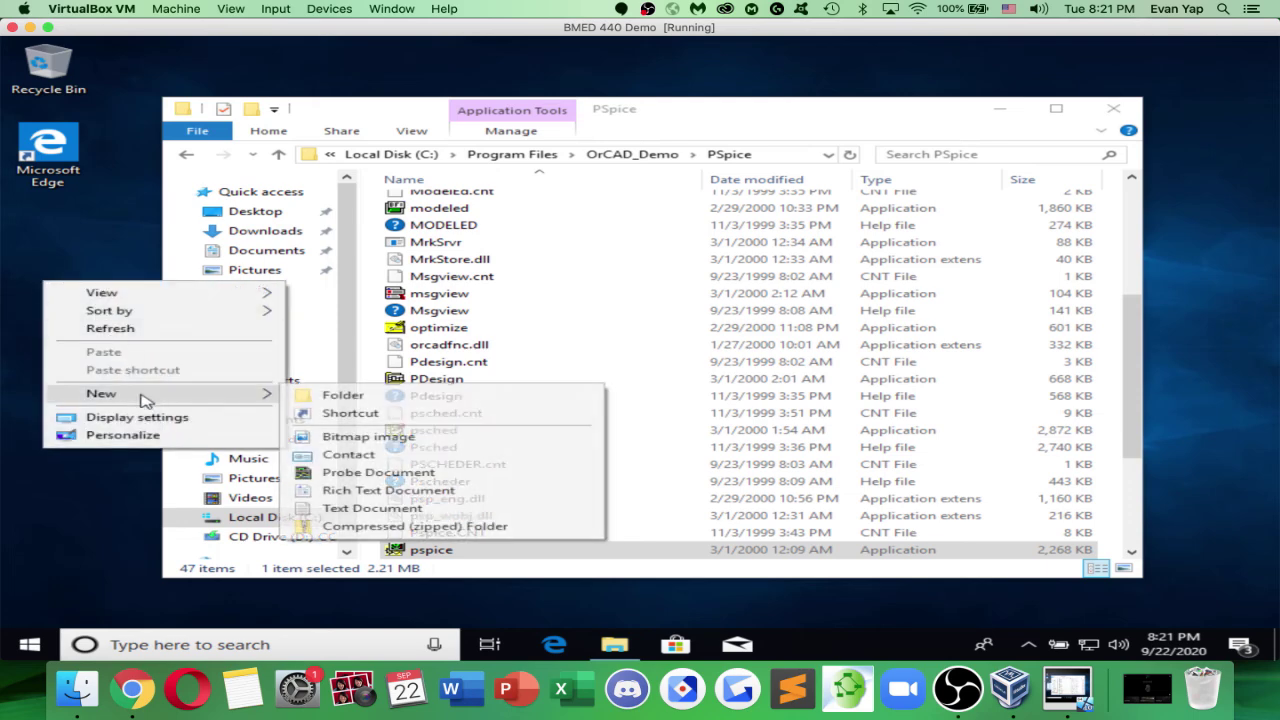
click(325, 413)
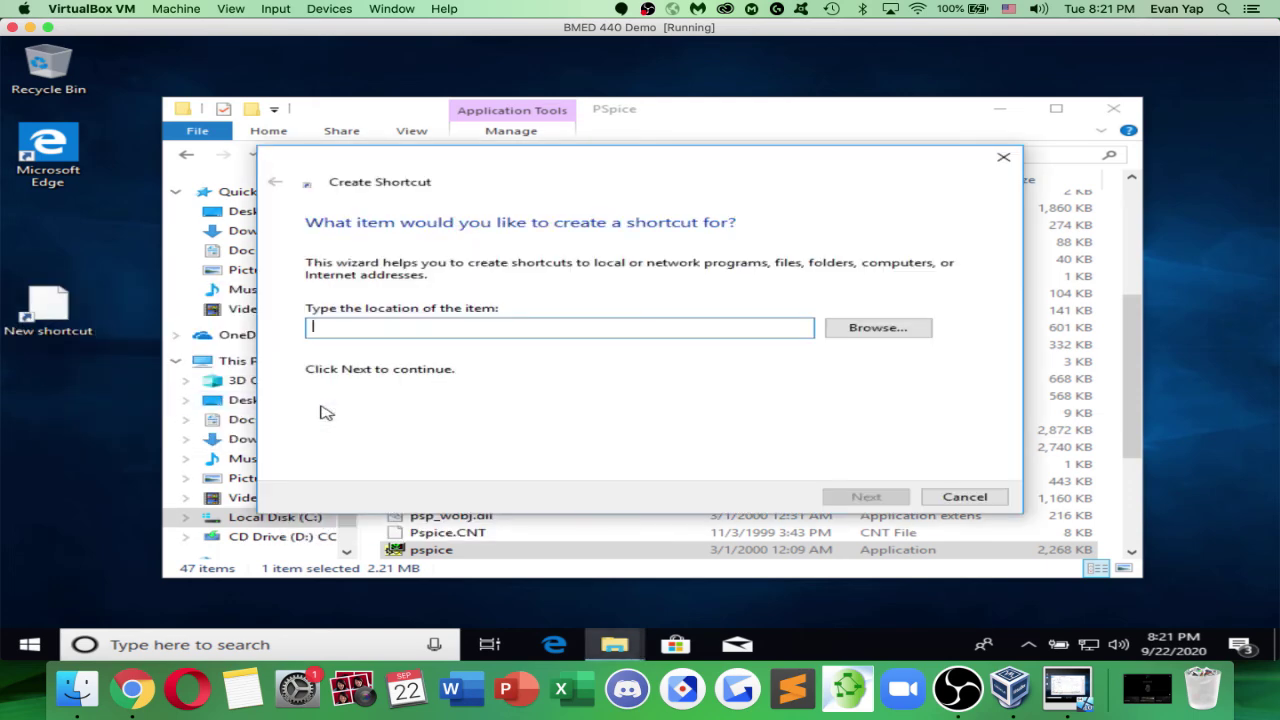
click(945, 493)
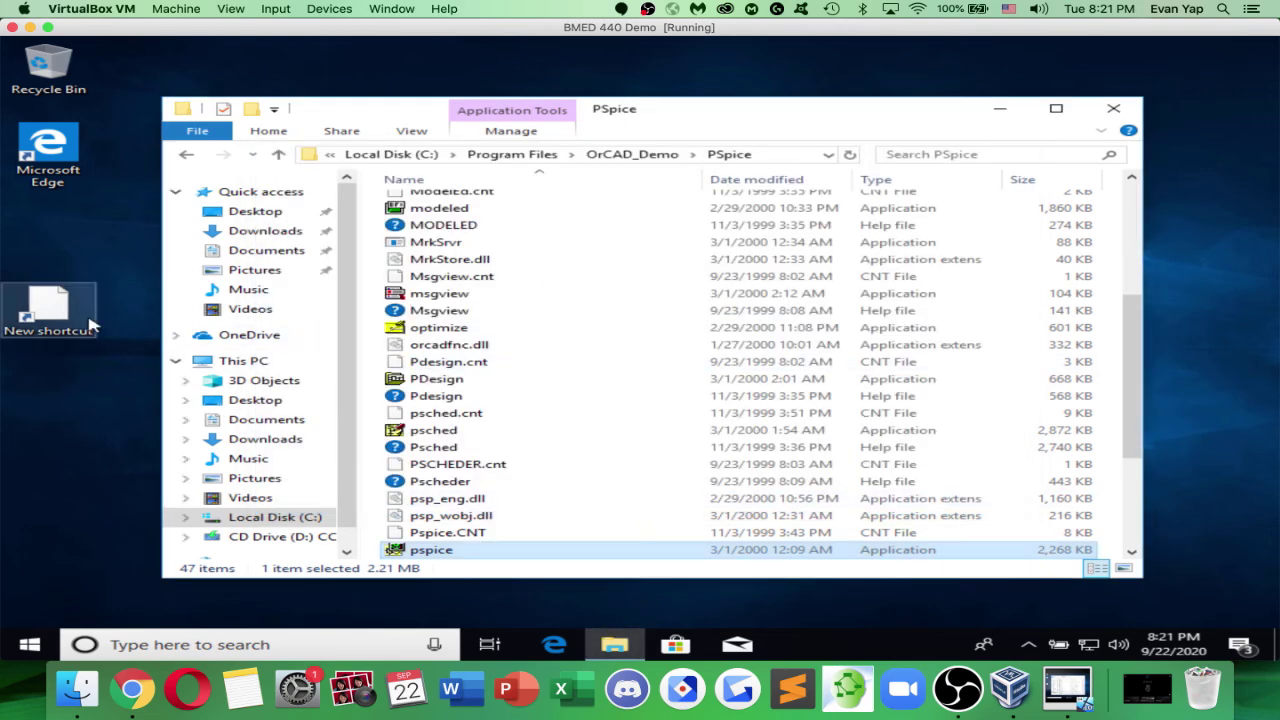
click(80, 318)
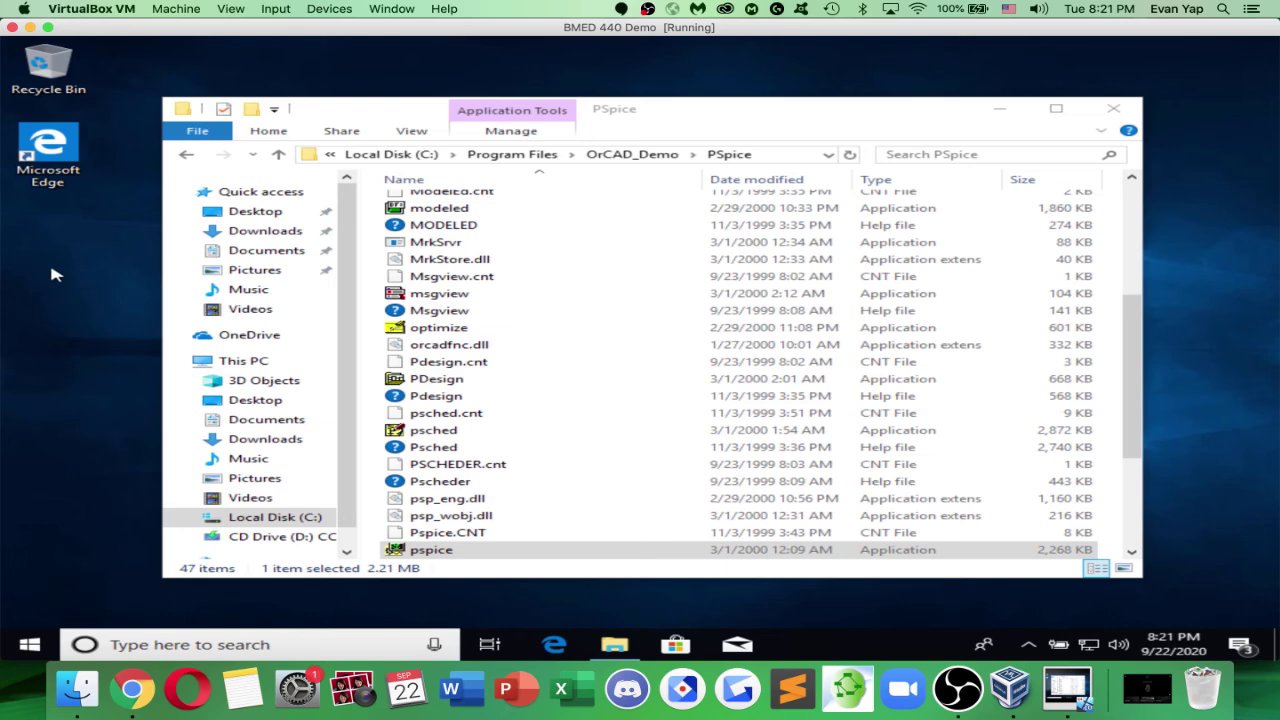
right_click(55, 274)
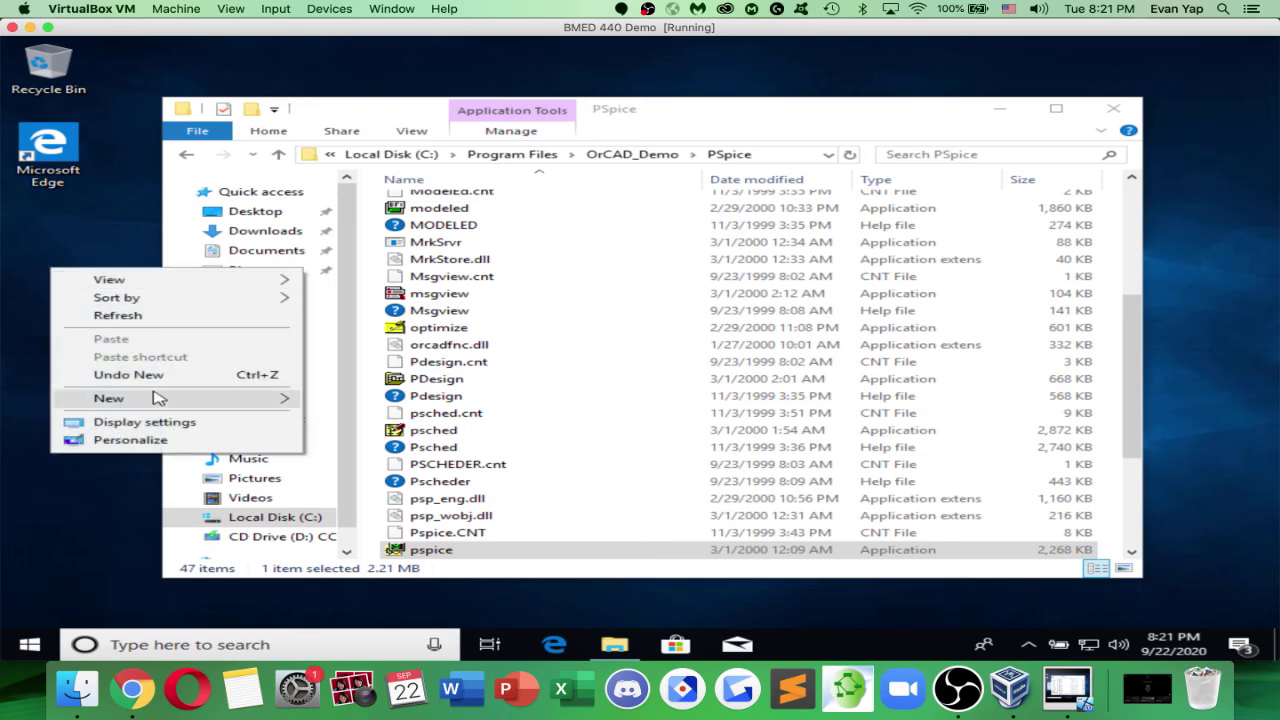
mouse_move(155, 398)
click(320, 399)
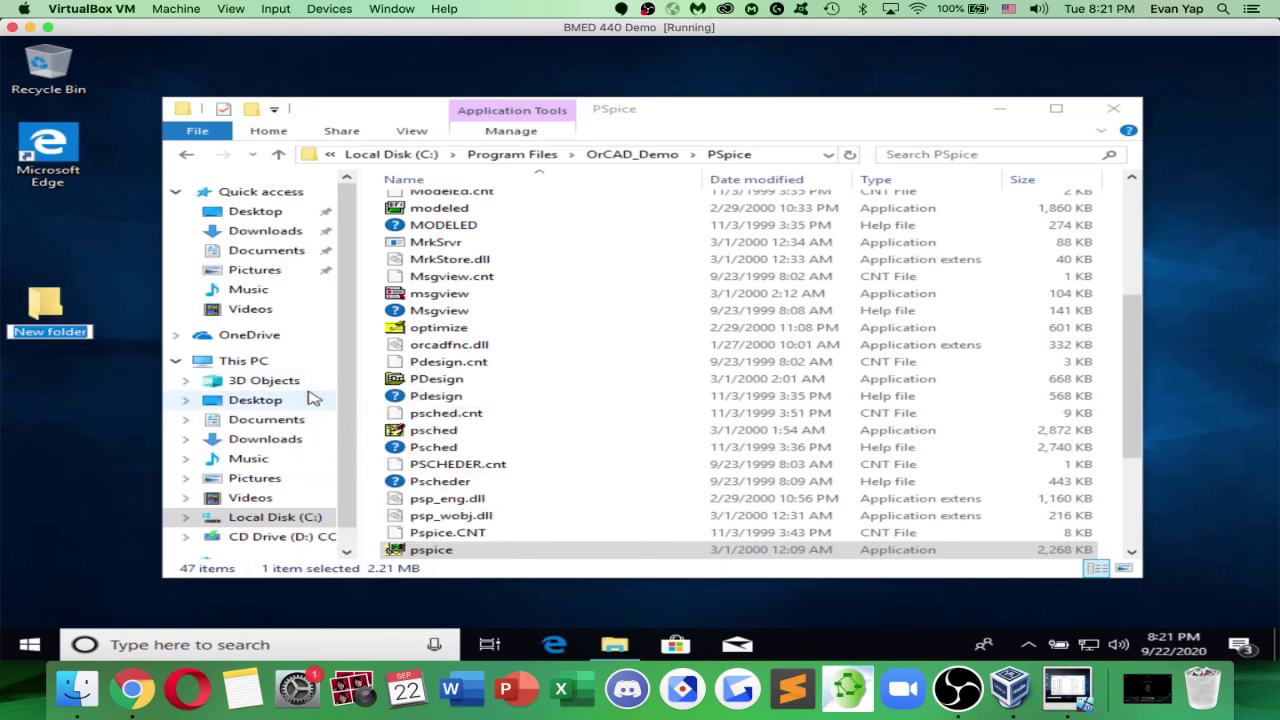
text(Circuits)
key(Return)
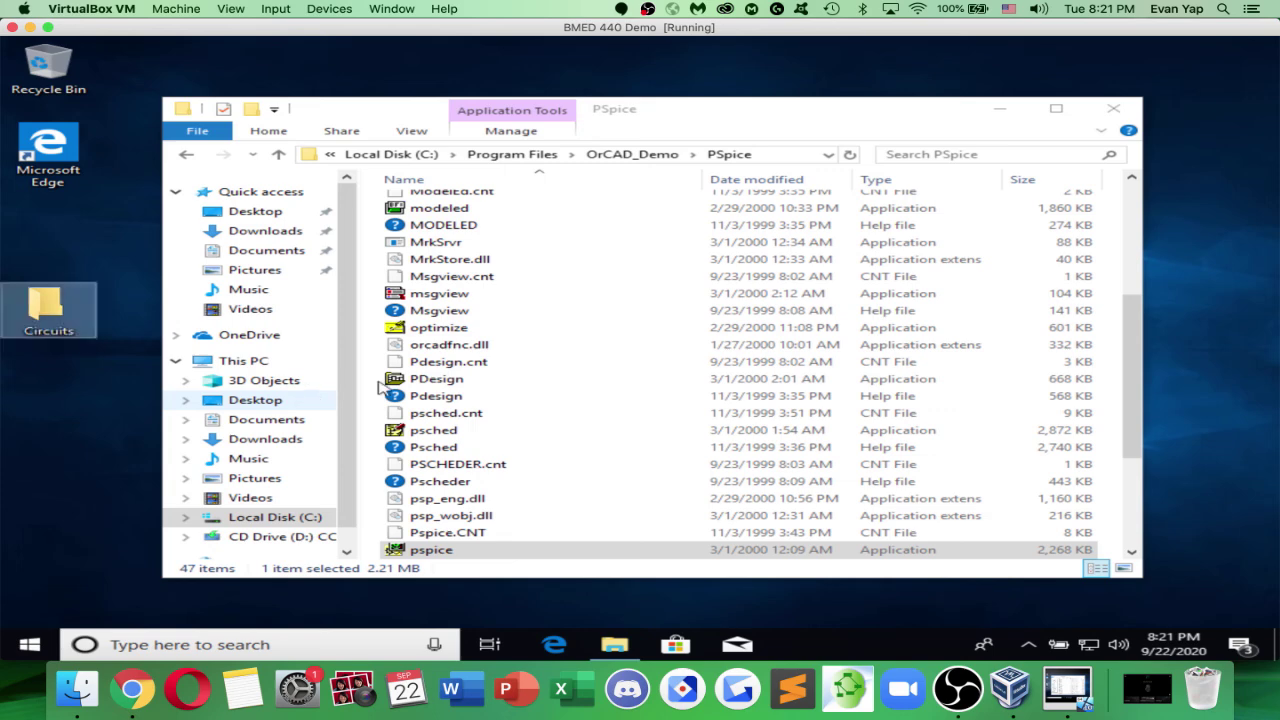
Put desktop shortcuts to pspice and psched, then launch OrCAD PSpice A/D Demo from the pspice shortcut
click(495, 552)
right_click(492, 553)
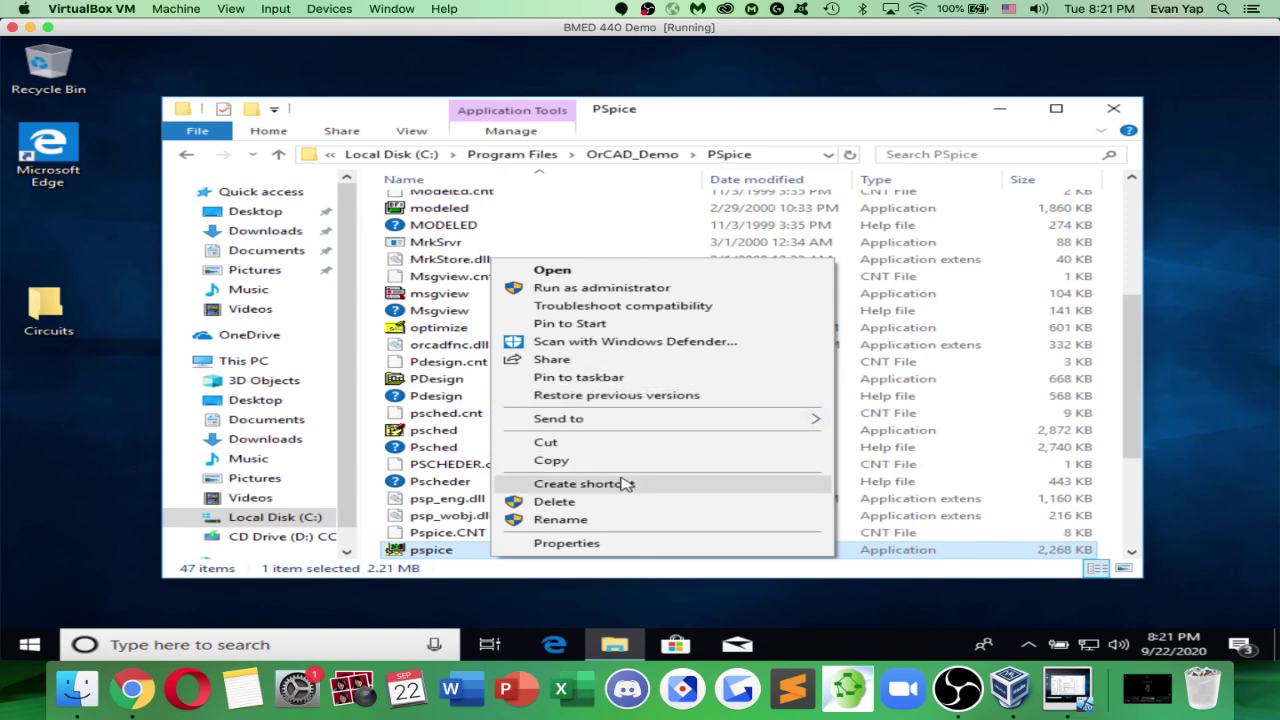
click(577, 483)
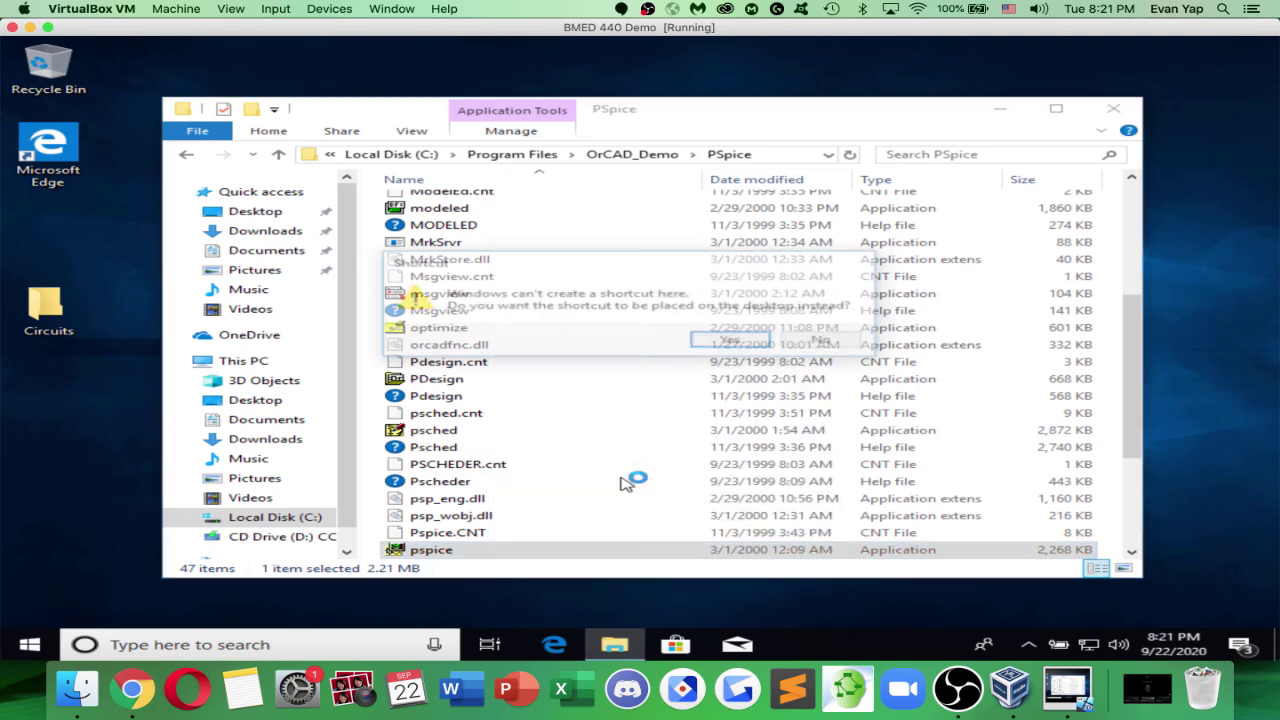
click(731, 345)
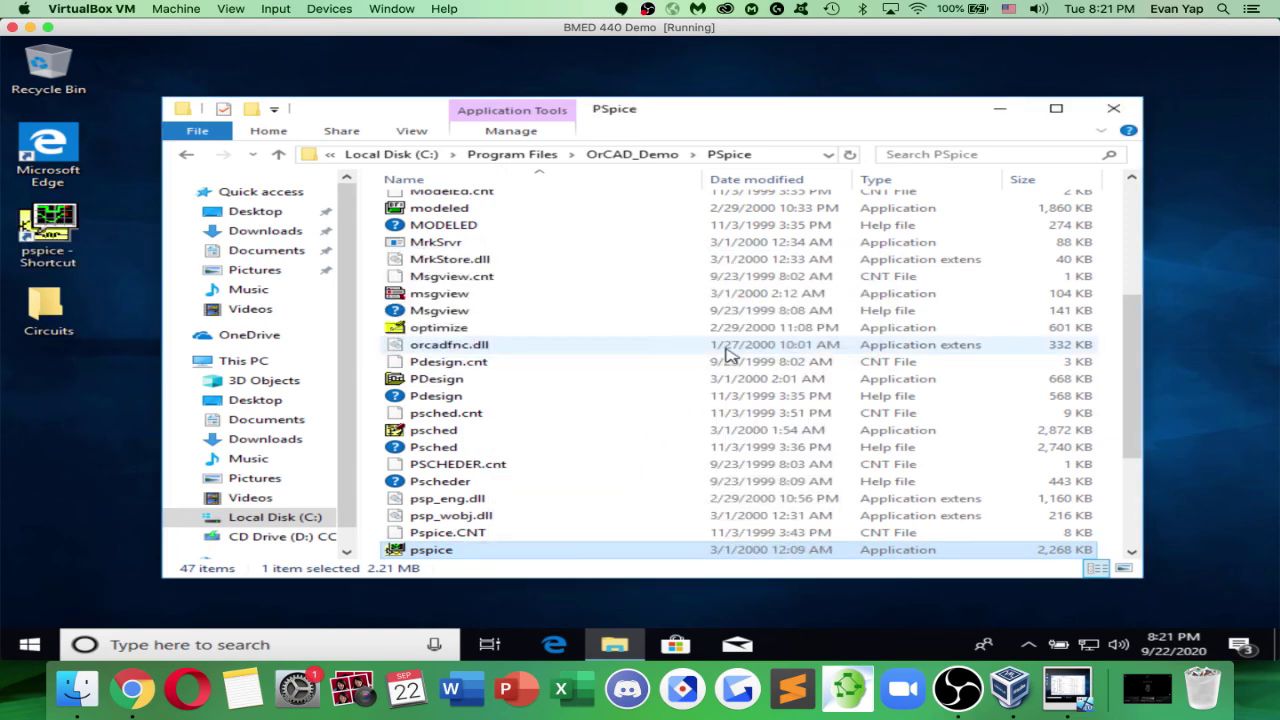
right_click(515, 430)
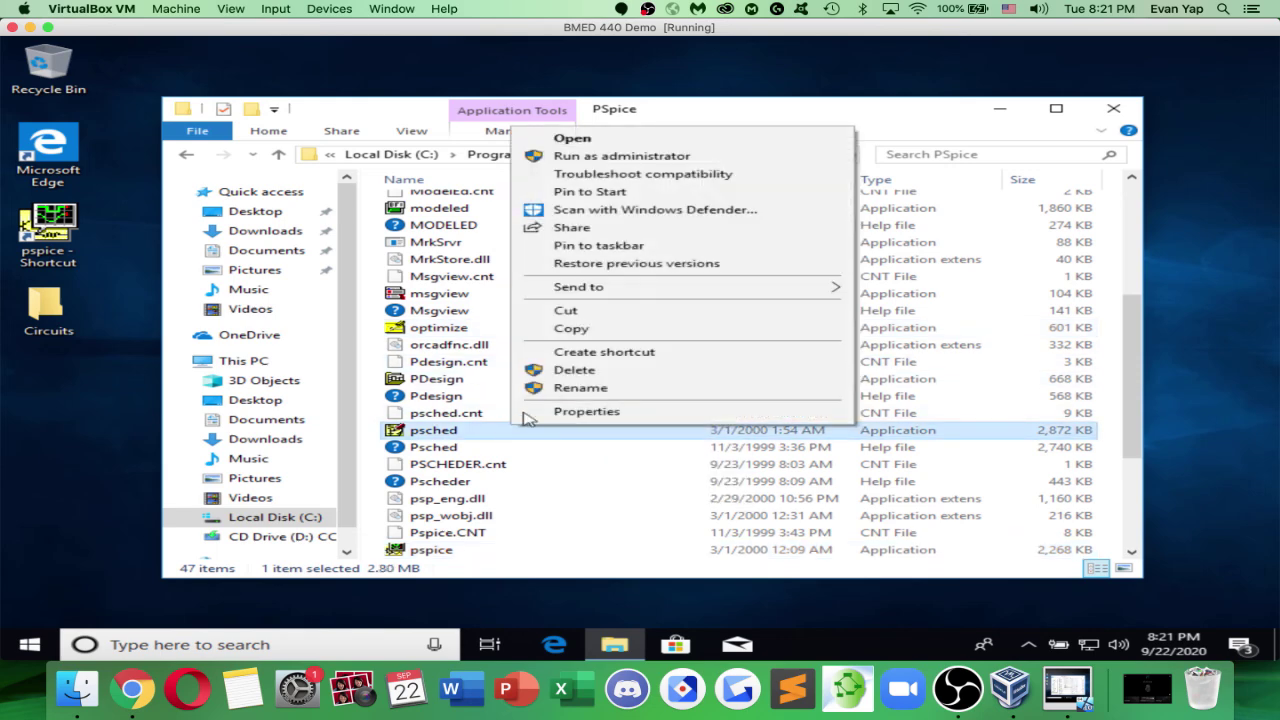
click(604, 352)
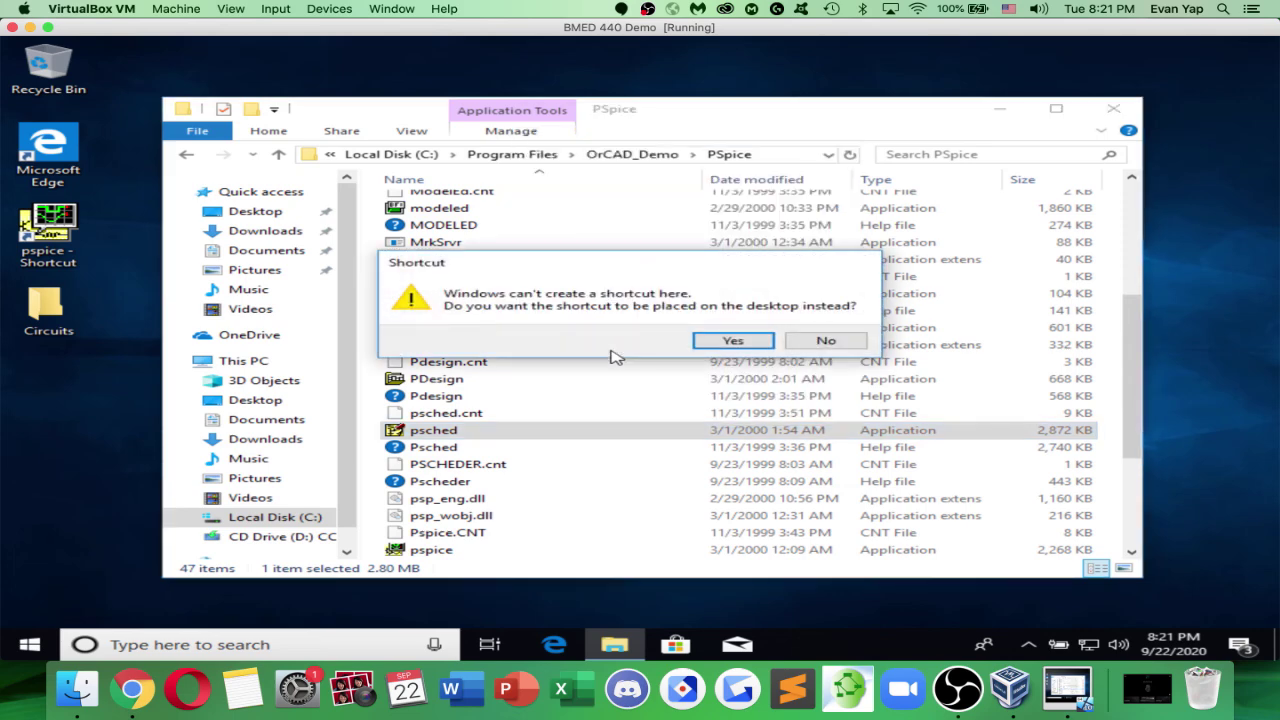
click(700, 343)
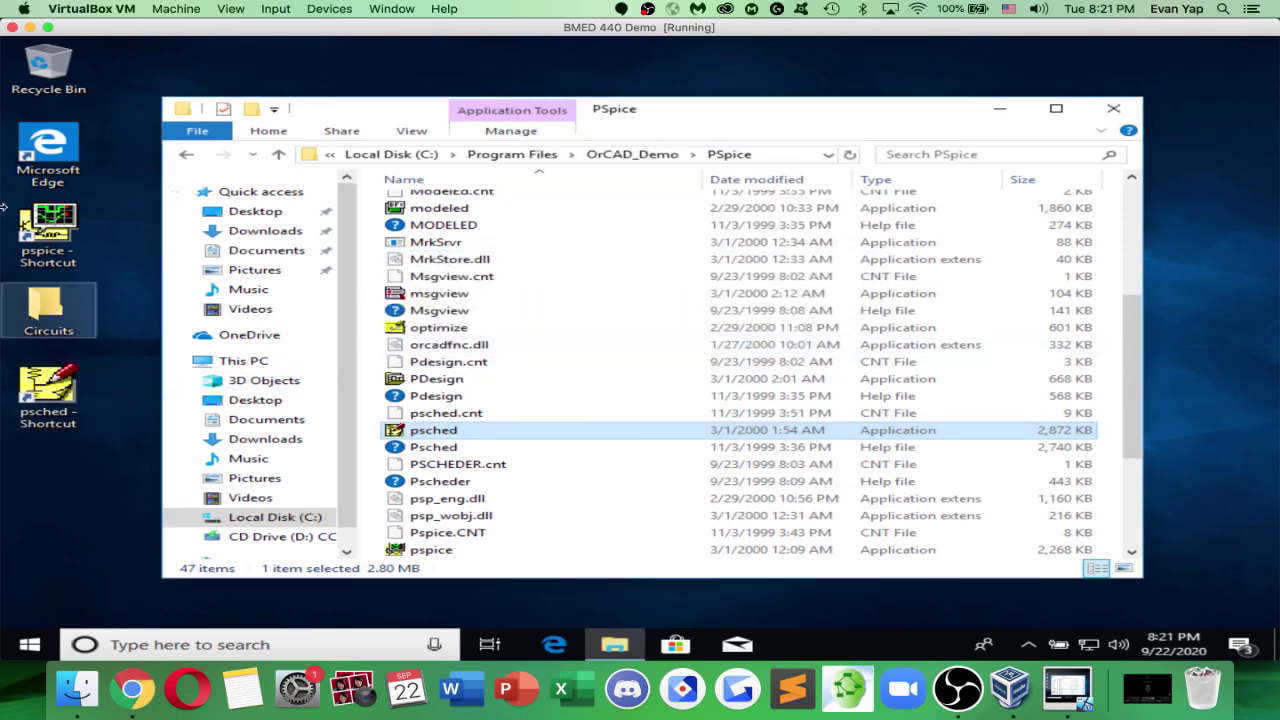
double_click(46, 230)
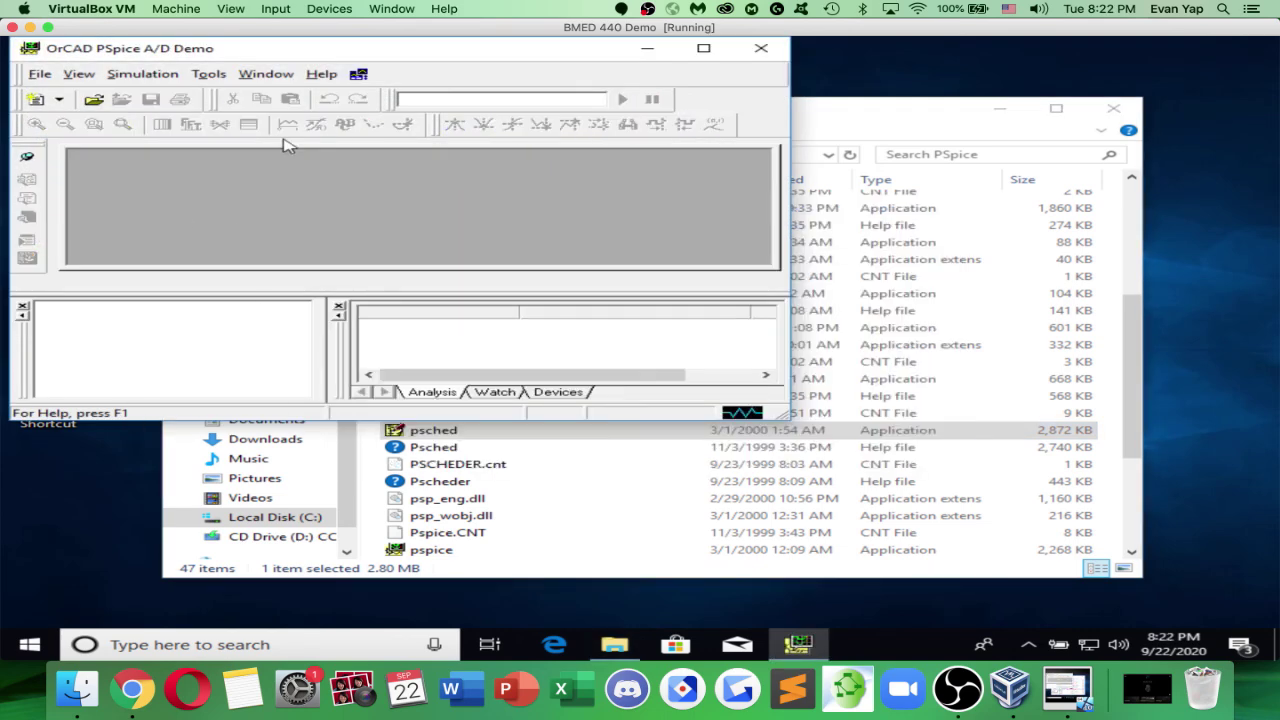
Move PSpice A/D aside and launch PSpice Schematics from its desktop shortcut, maximizing then restoring it
drag(362, 55, 672, 55)
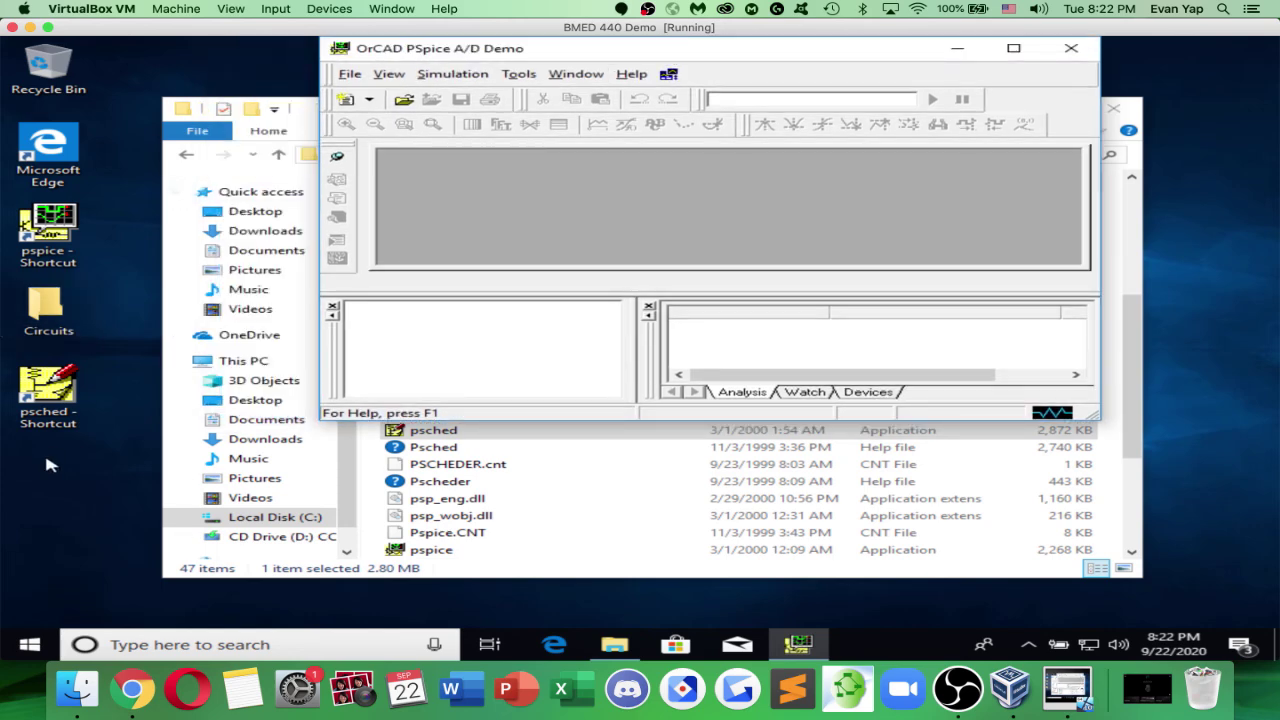
double_click(58, 400)
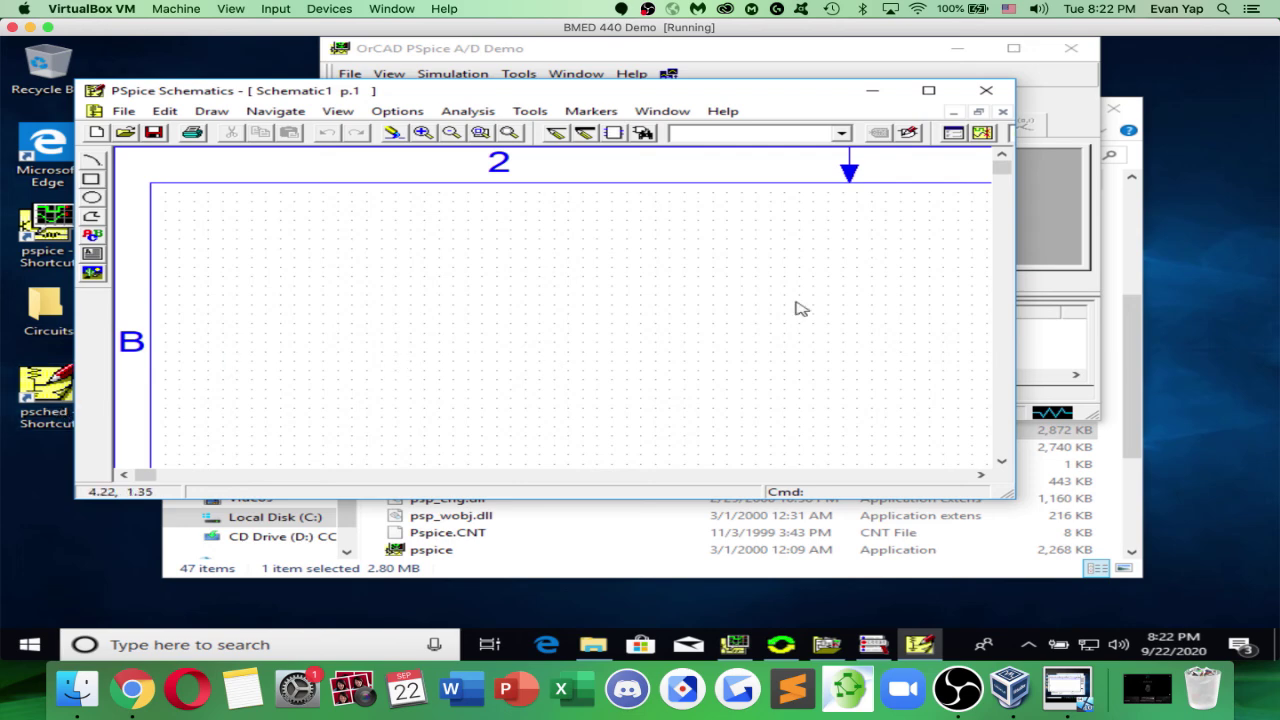
click(928, 92)
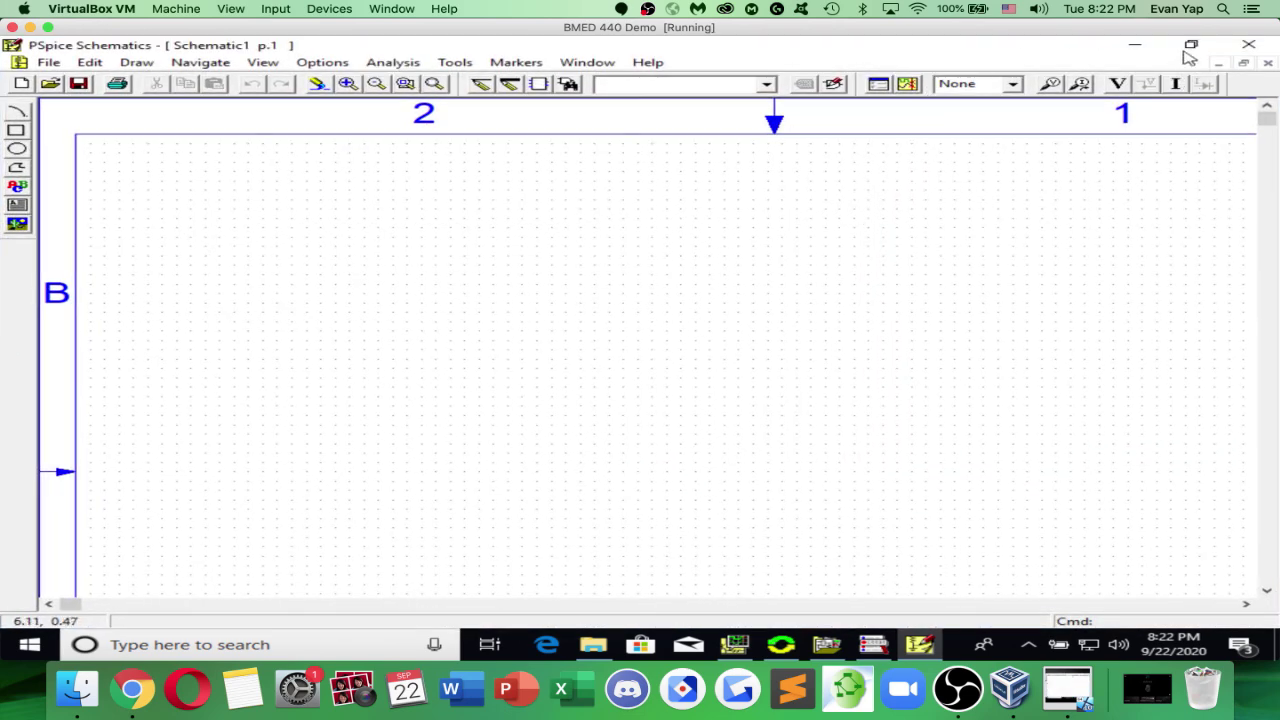
click(1187, 48)
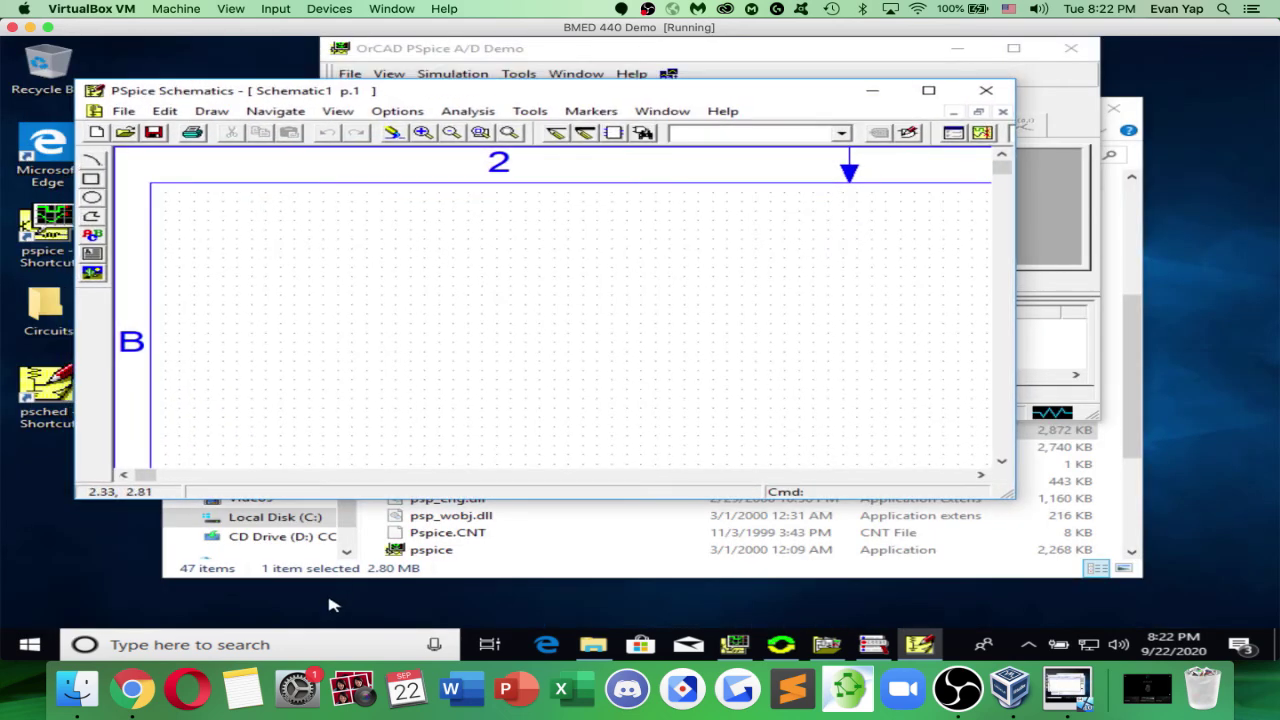
Find display settings via search and change the resolution to 1600 × 1200, keeping the change
click(311, 645)
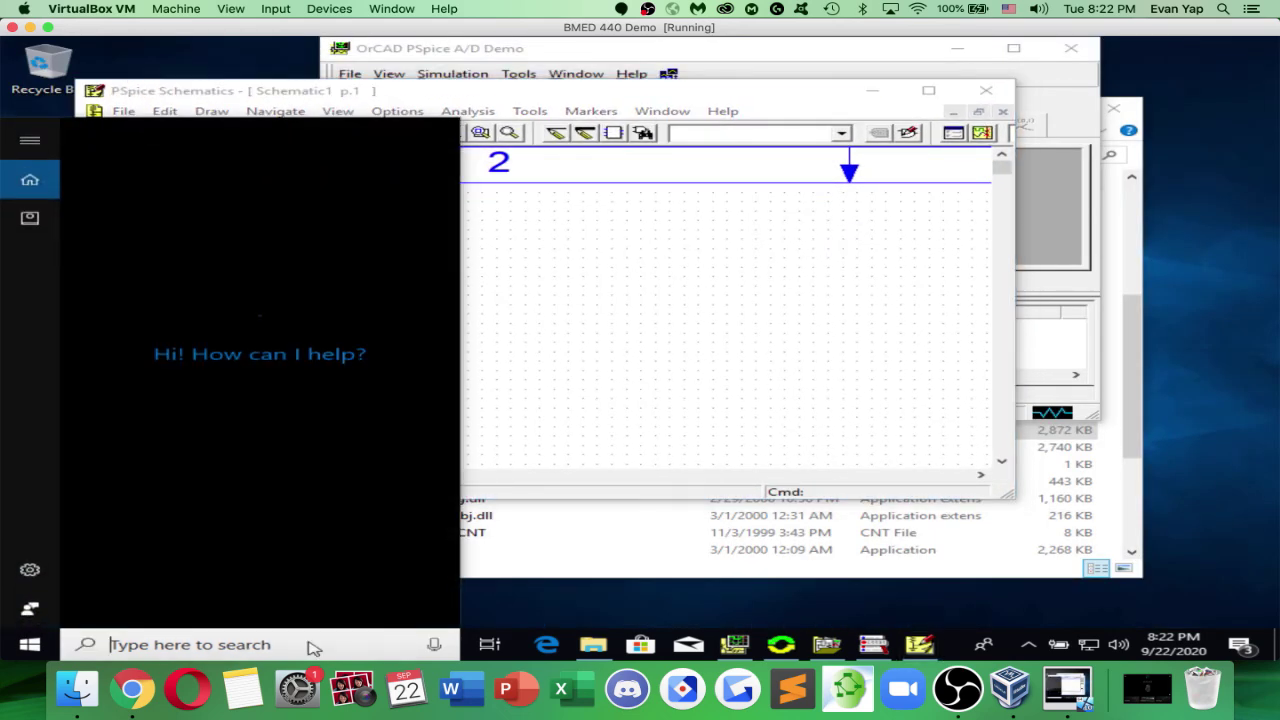
text(displa)
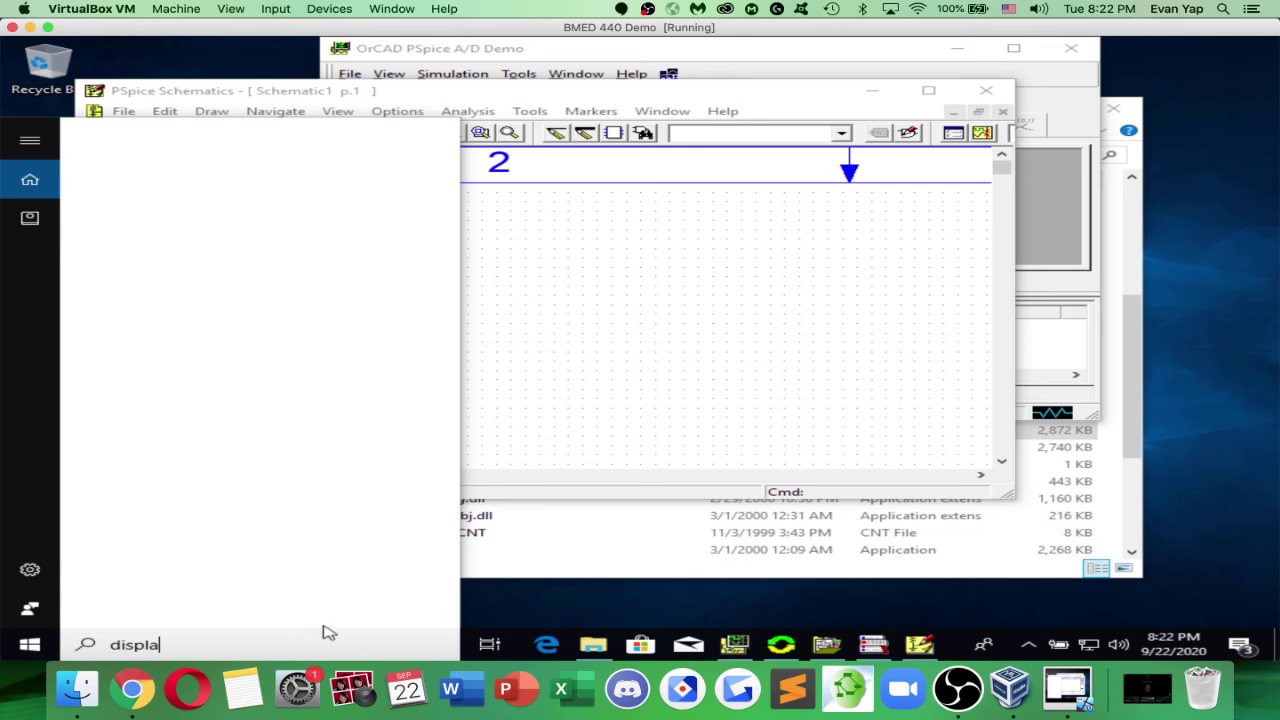
text(y)
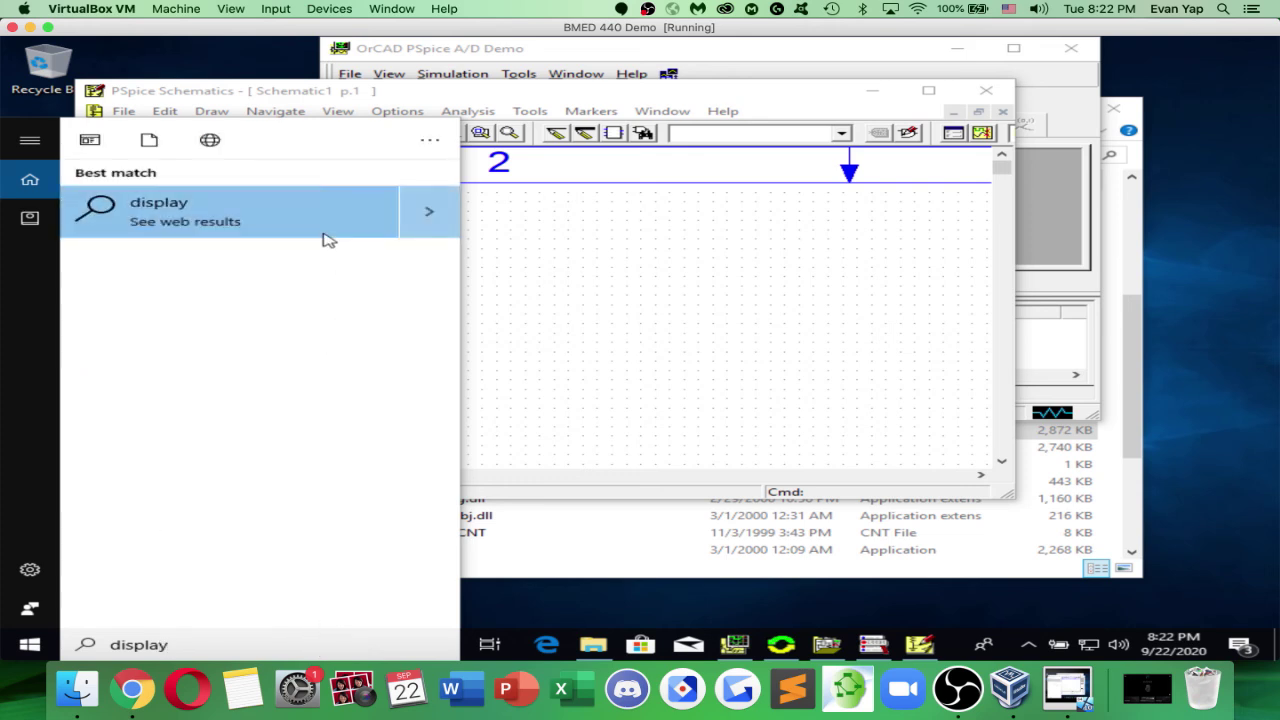
click(320, 222)
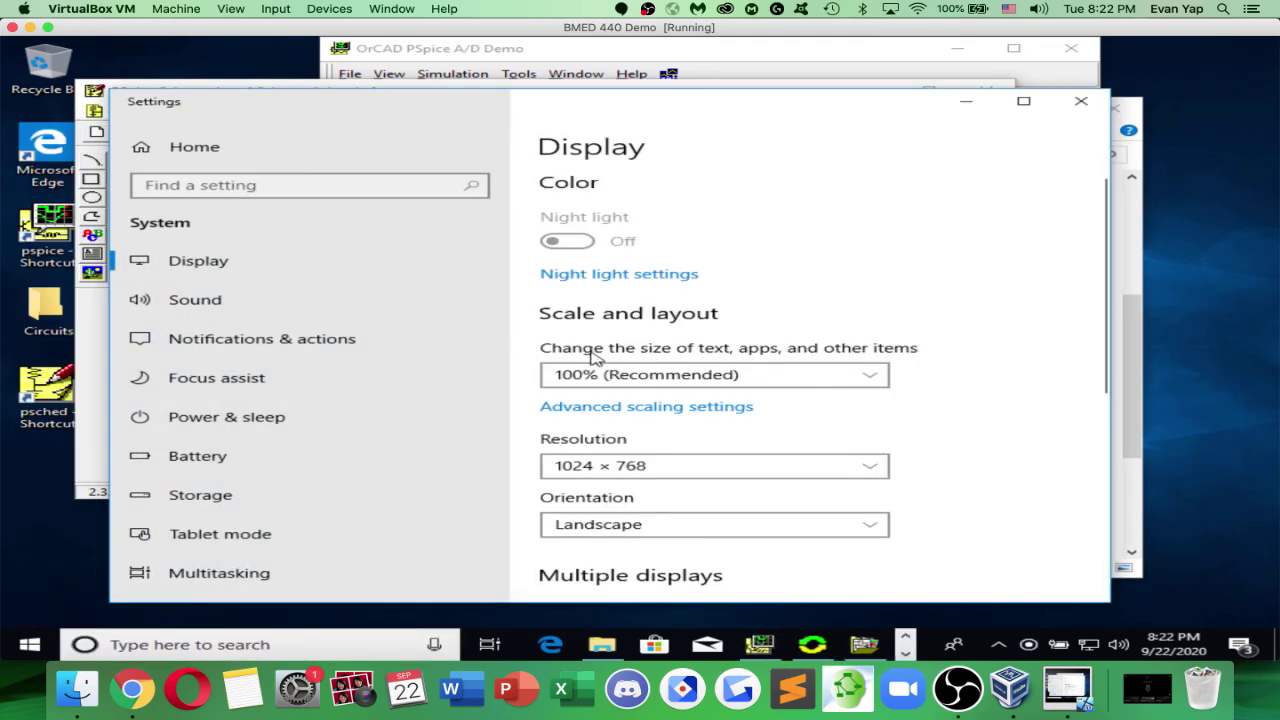
click(603, 465)
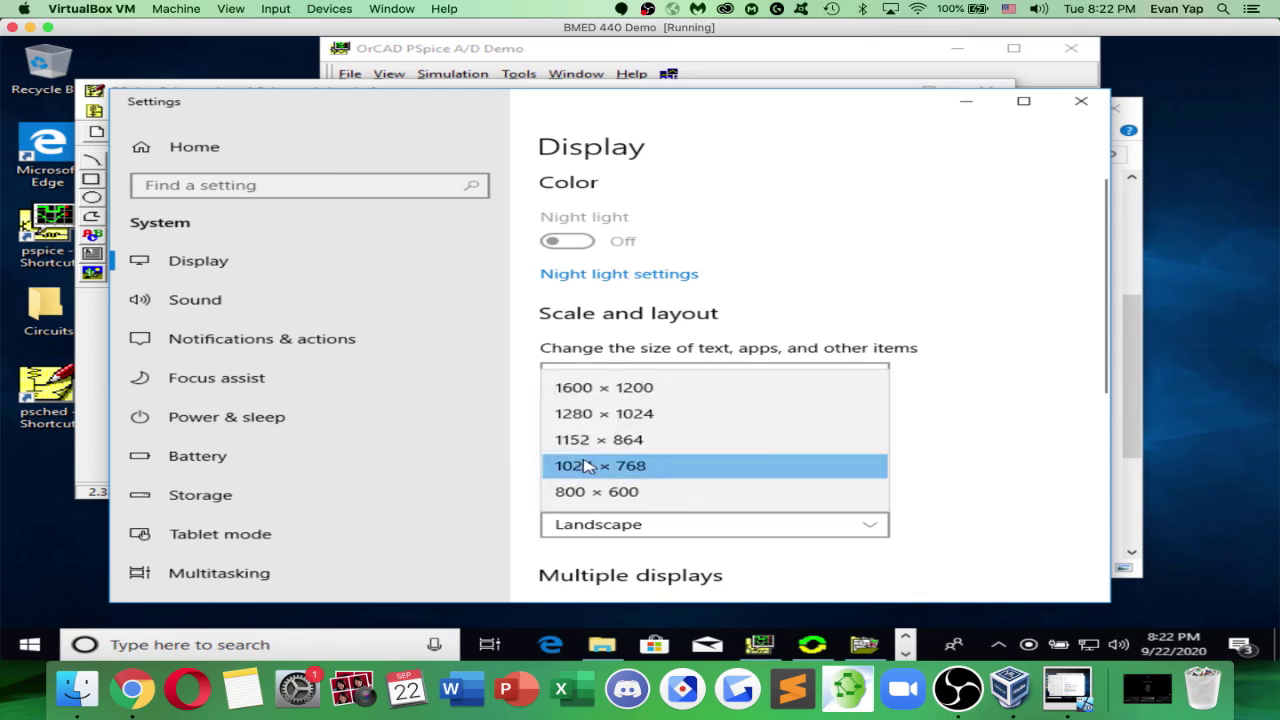
click(610, 389)
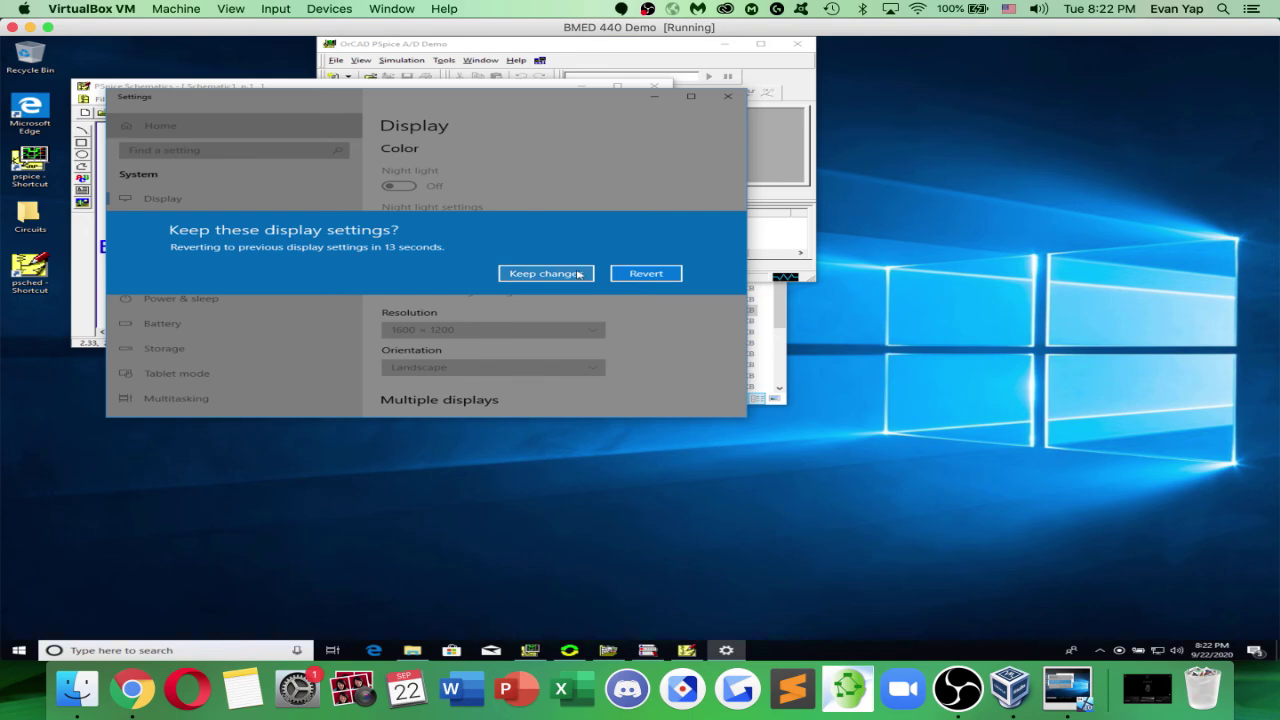
click(578, 275)
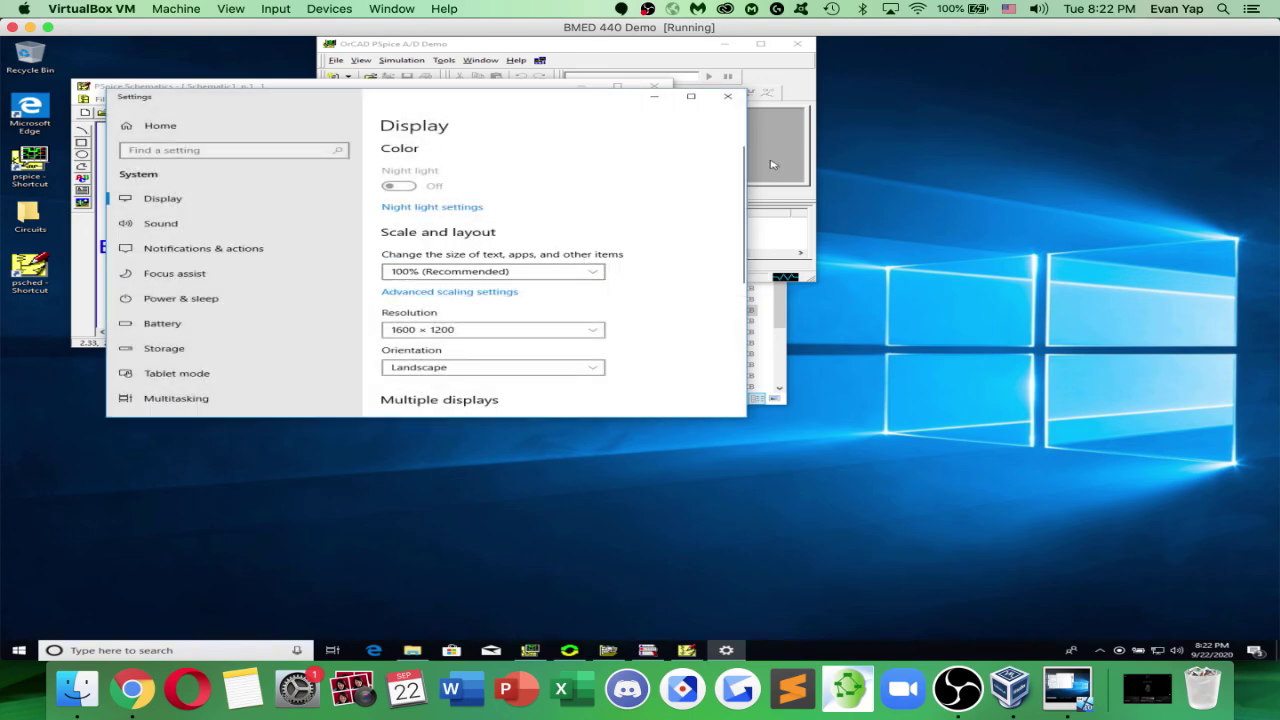
Set display scaling to 150%, close Settings, and dismiss the fix-blurry-apps suggestion
click(801, 171)
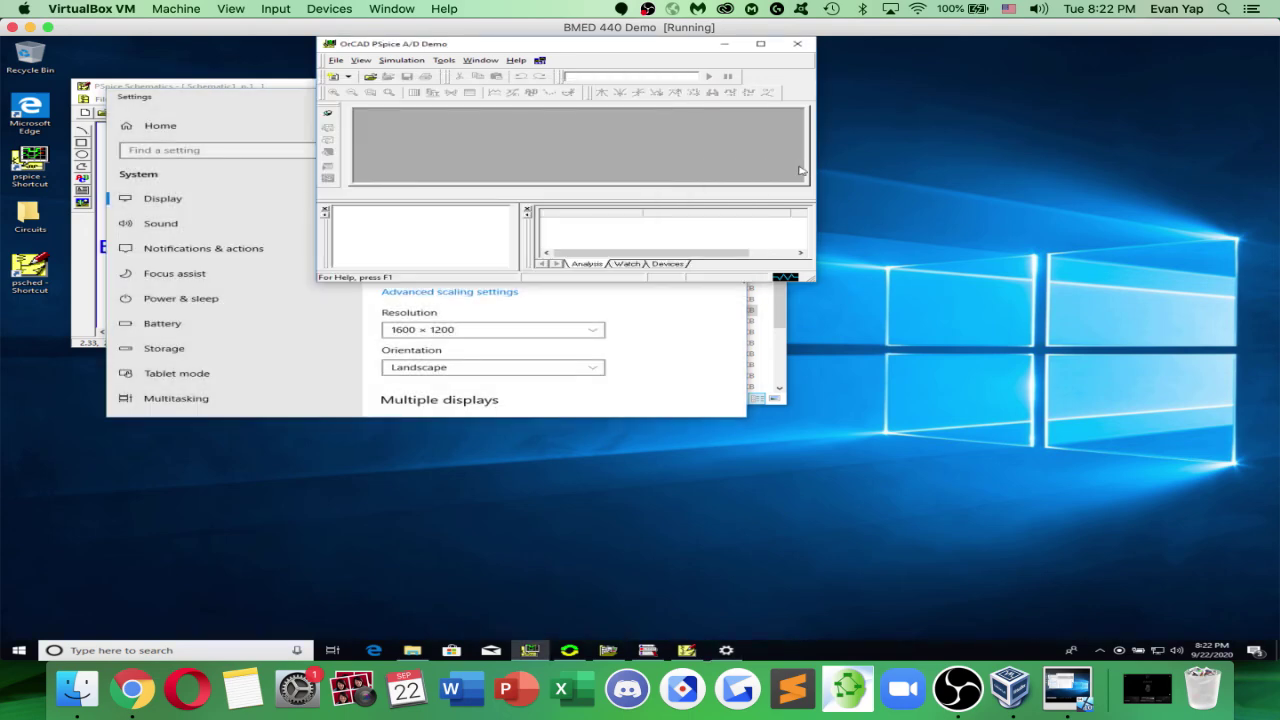
click(297, 88)
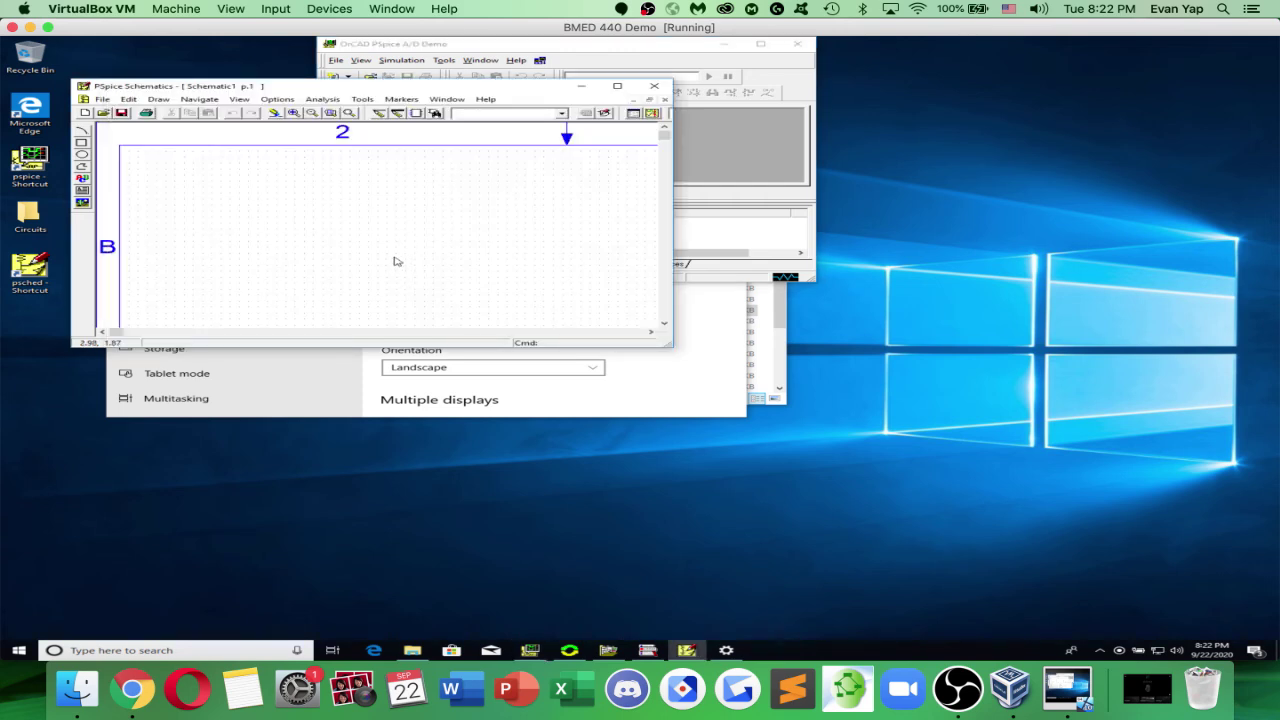
click(628, 393)
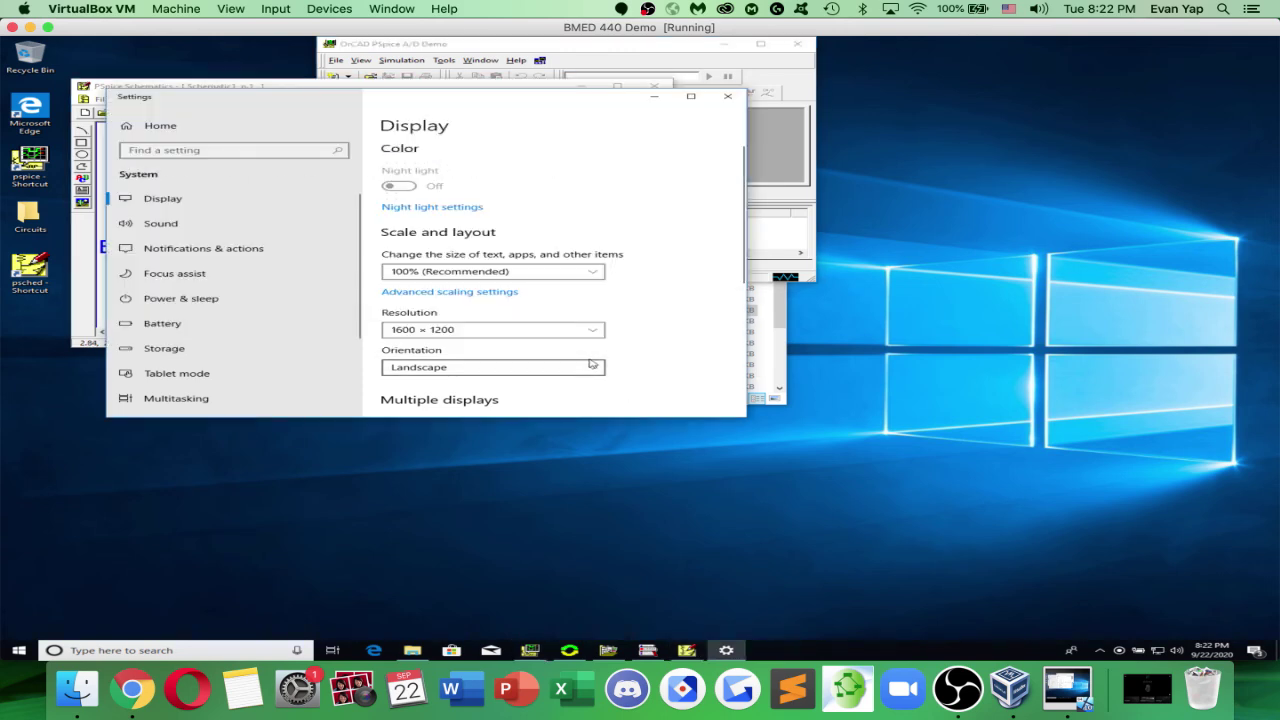
click(552, 272)
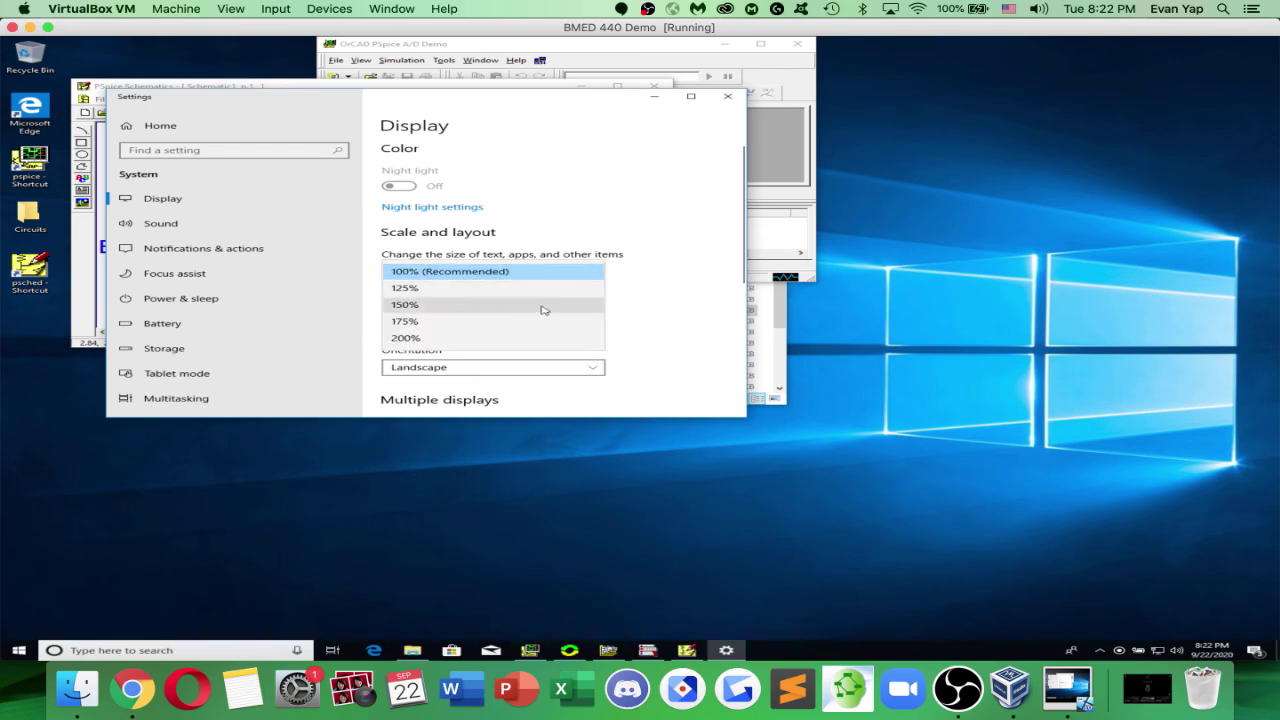
click(534, 321)
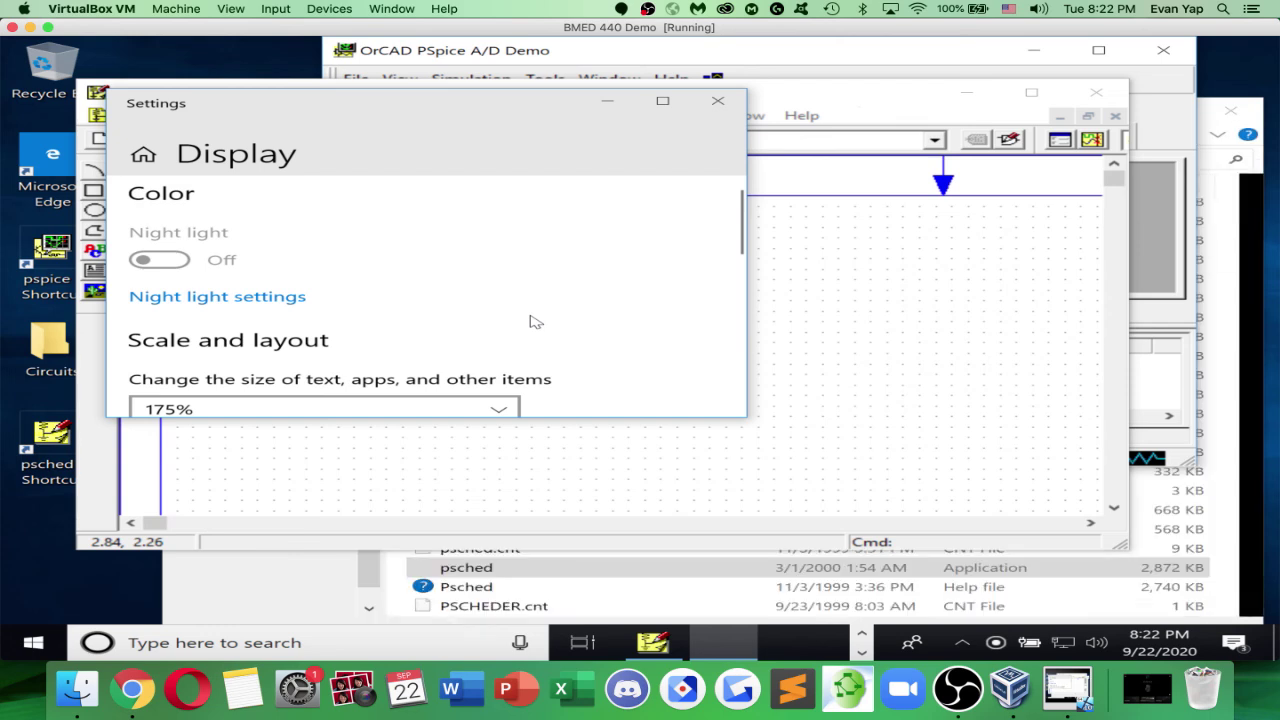
scroll(430, 388, down, 1)
click(428, 386)
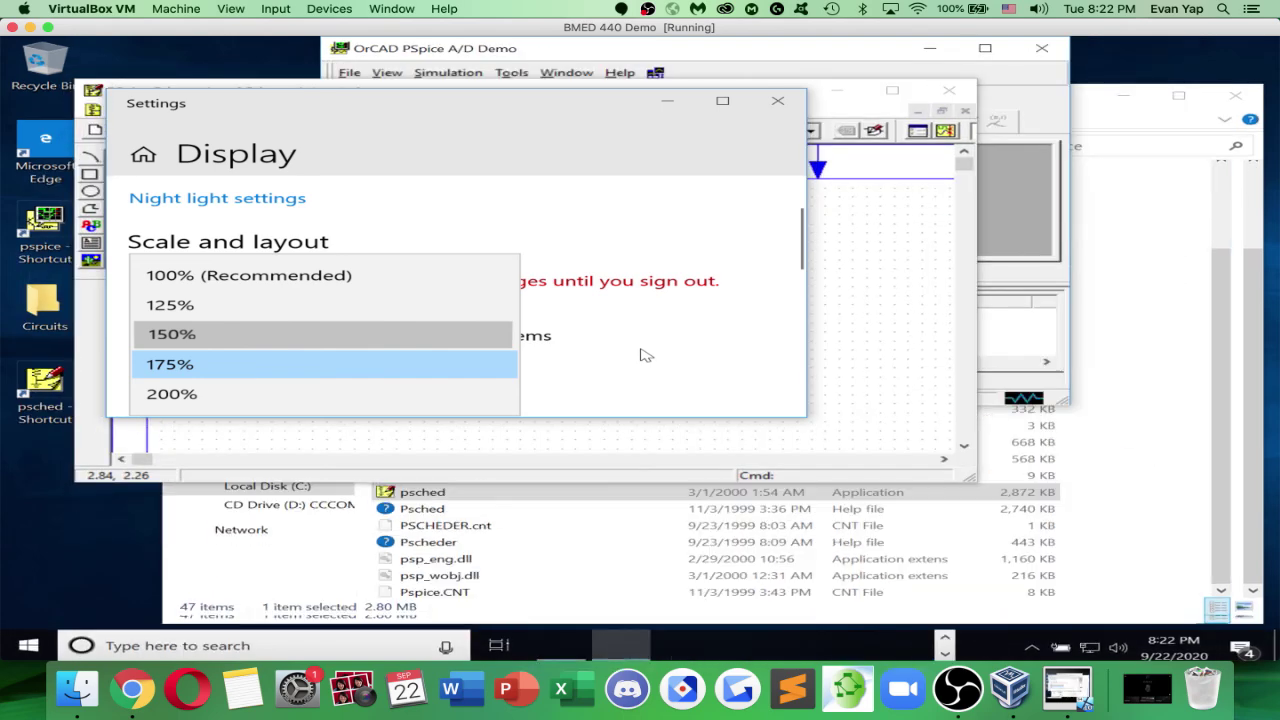
key(Return)
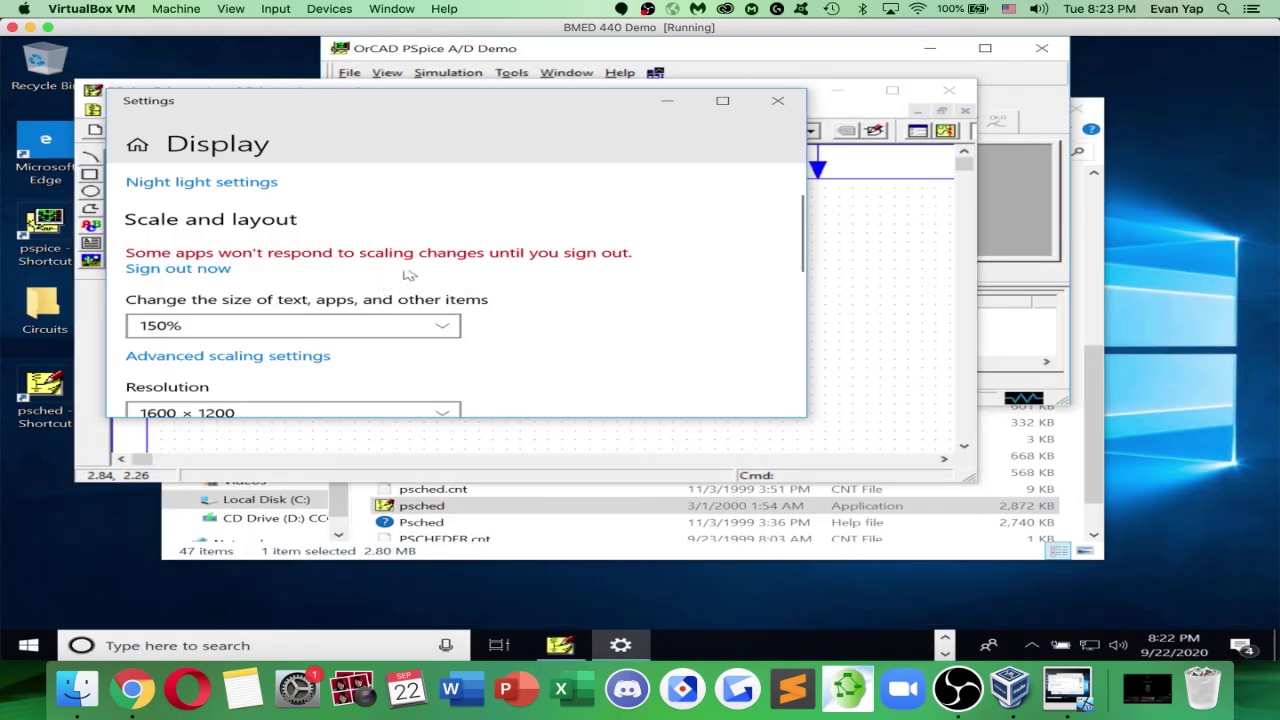
click(777, 104)
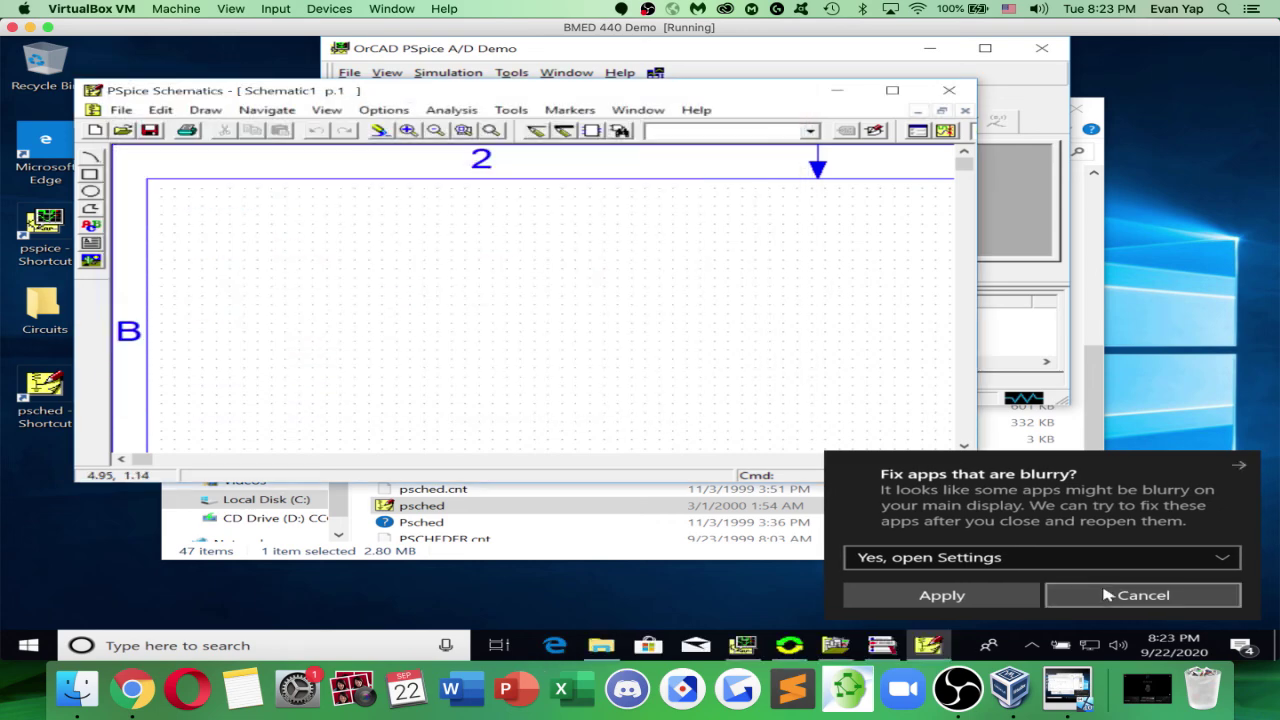
click(1106, 598)
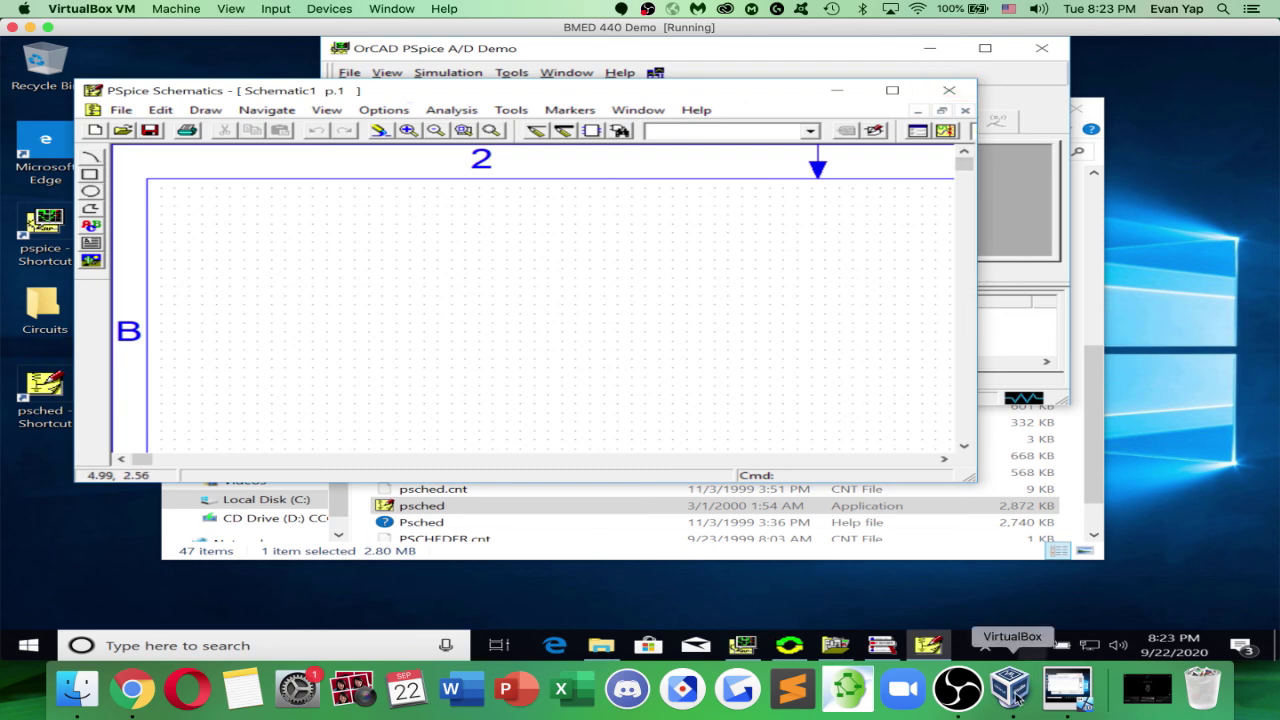
Close the BMED 440 Demo VM window, choosing Save the machine state
click(1016, 694)
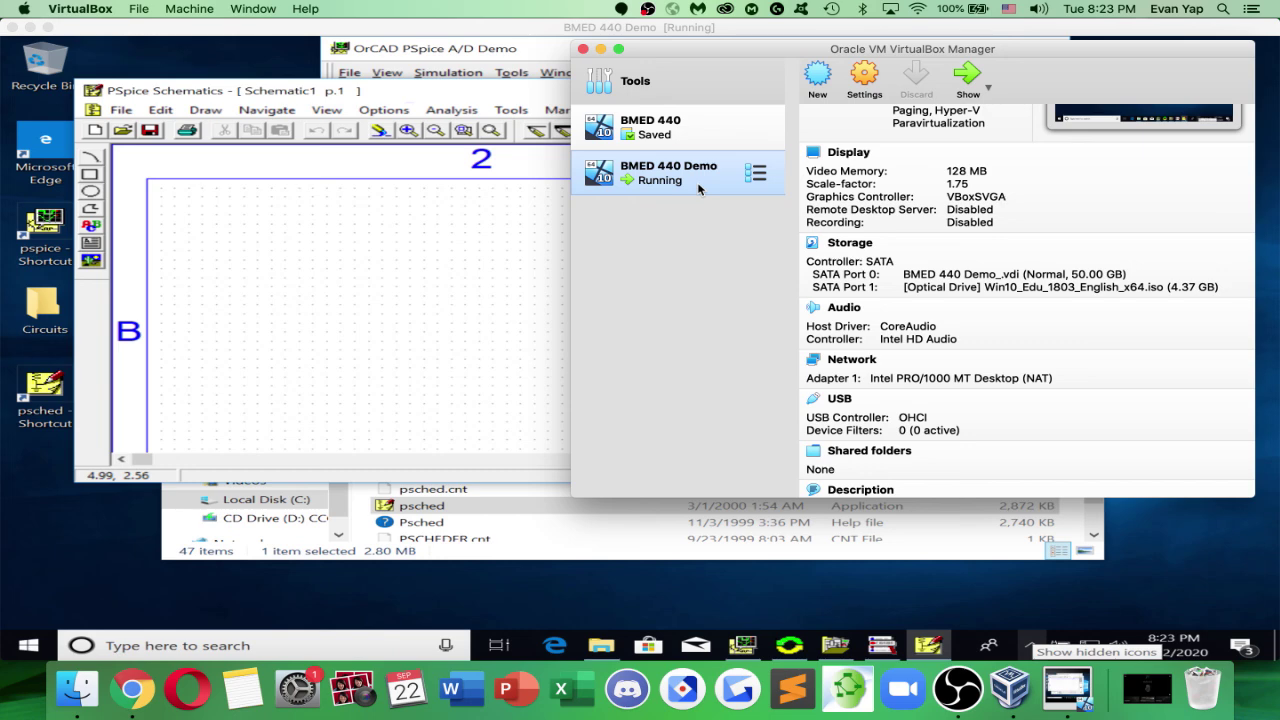
click(141, 33)
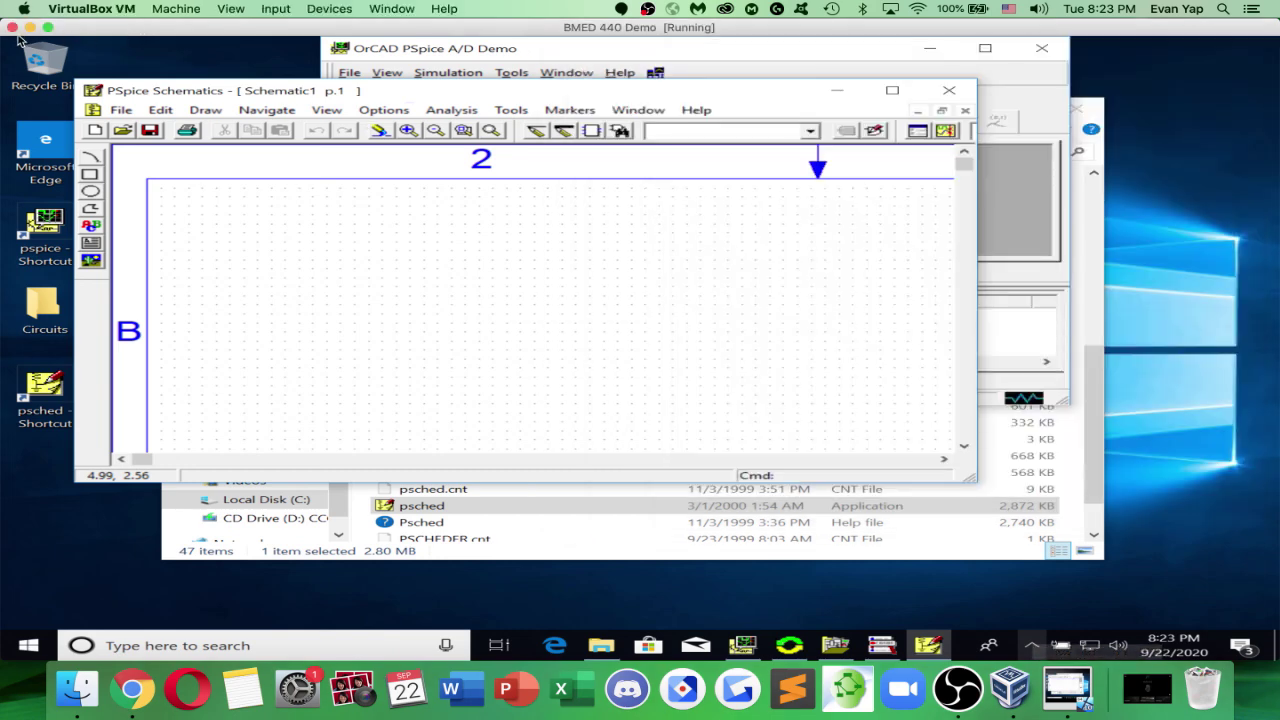
click(12, 27)
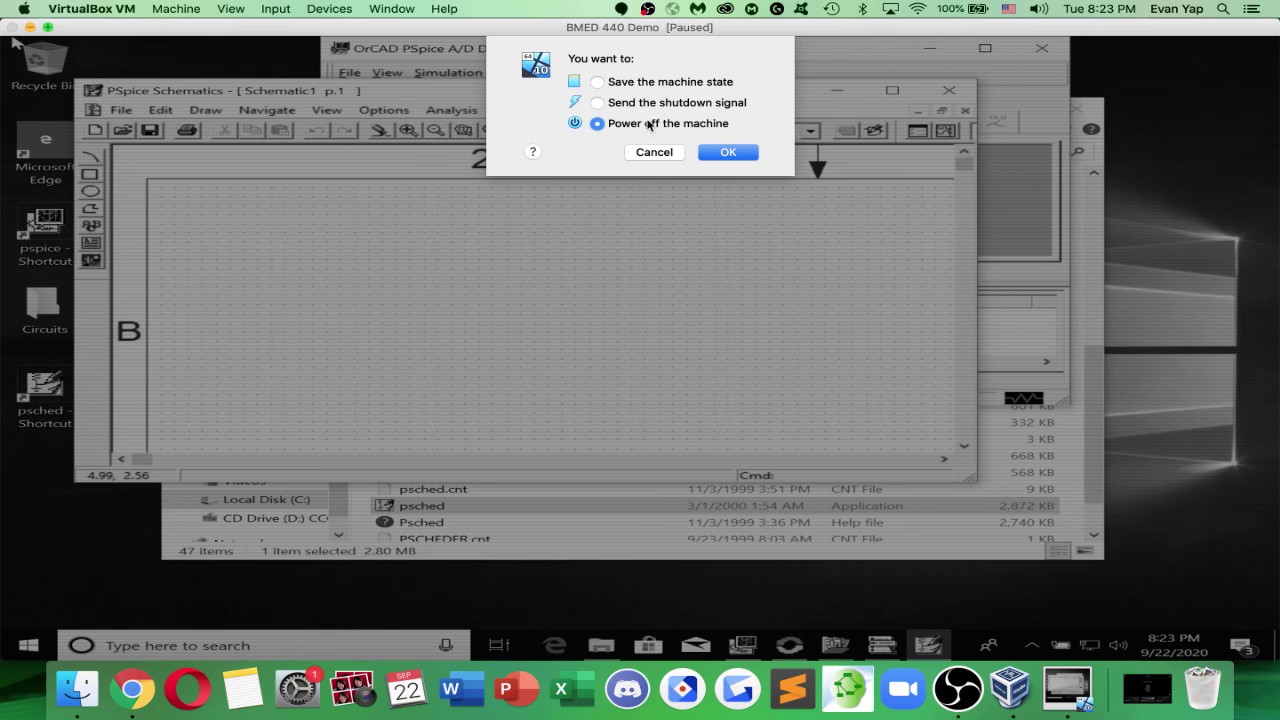
click(659, 84)
click(716, 153)
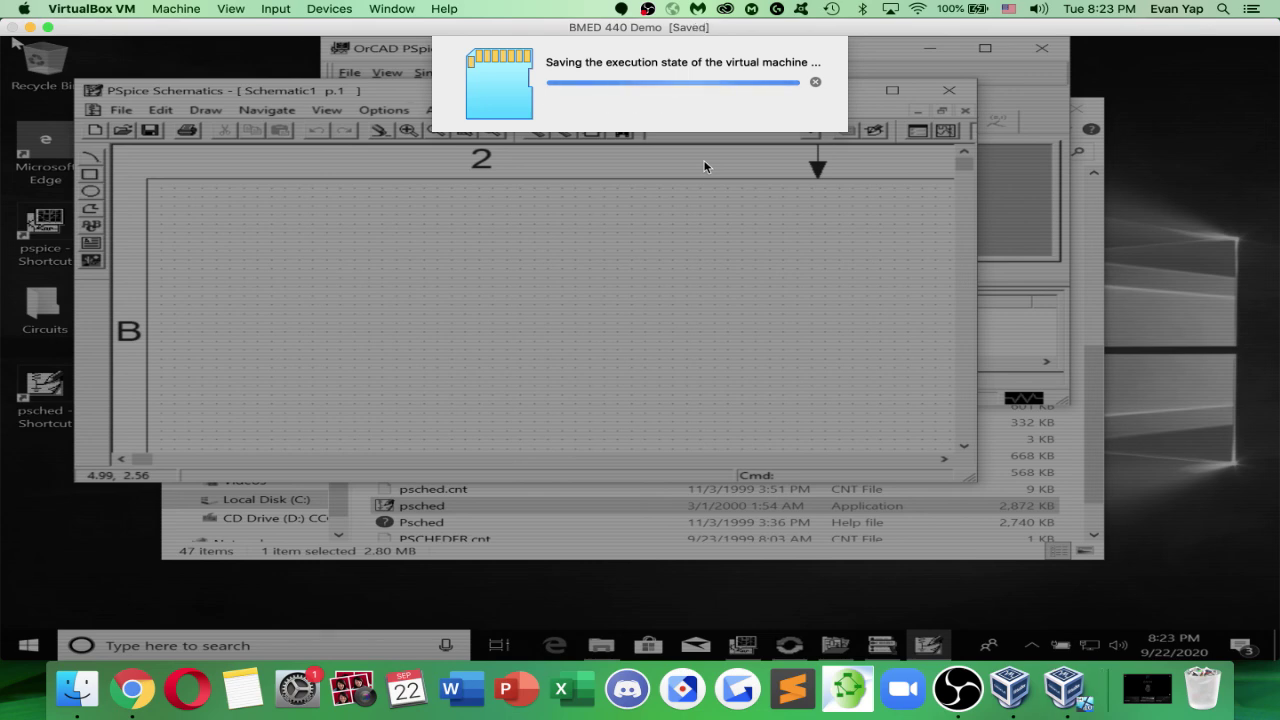
Search 'windows 10 iso download' in a new Chrome tab and open Microsoft's disc image page
click(132, 688)
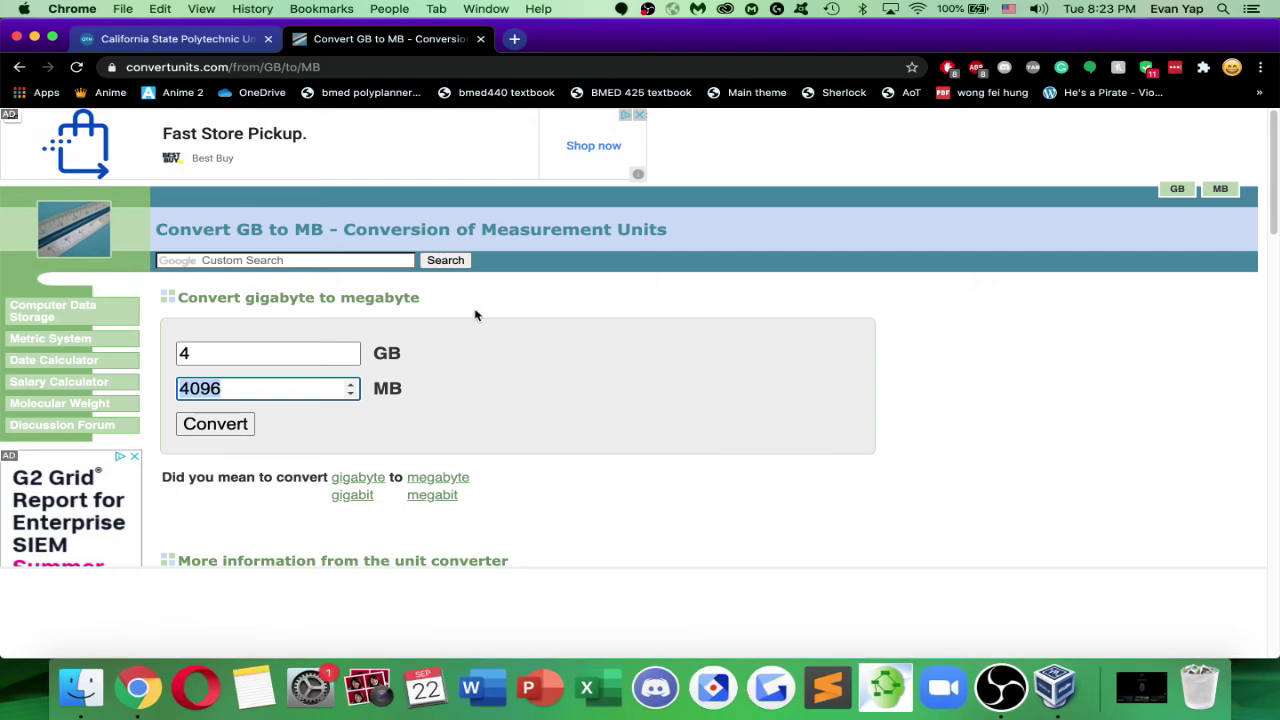
key(cmd+t)
text(windows 10 )
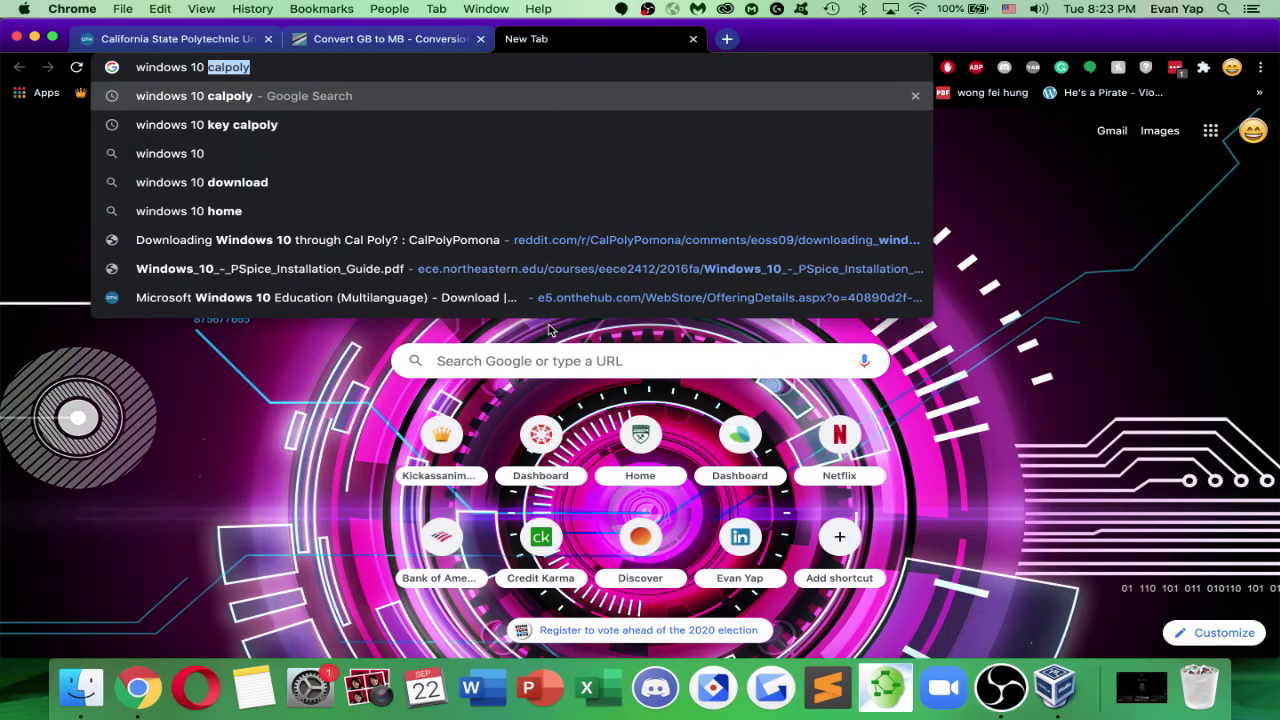
text(iso download)
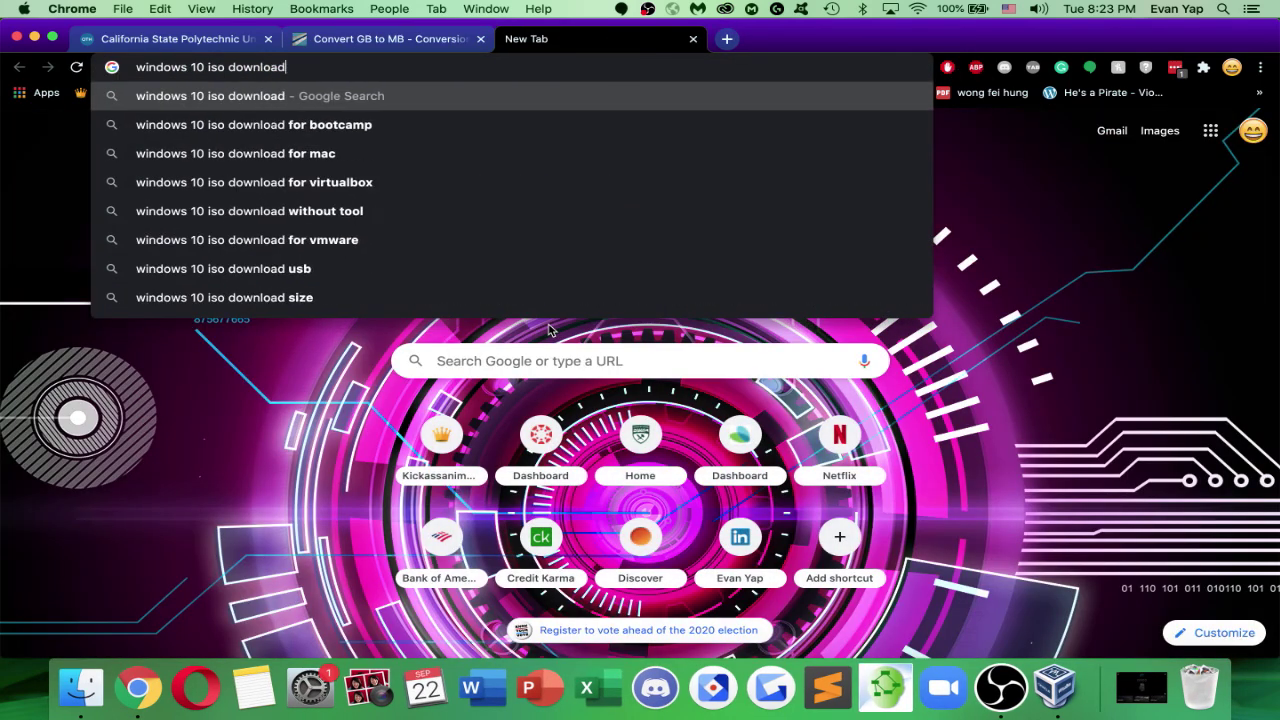
key(Return)
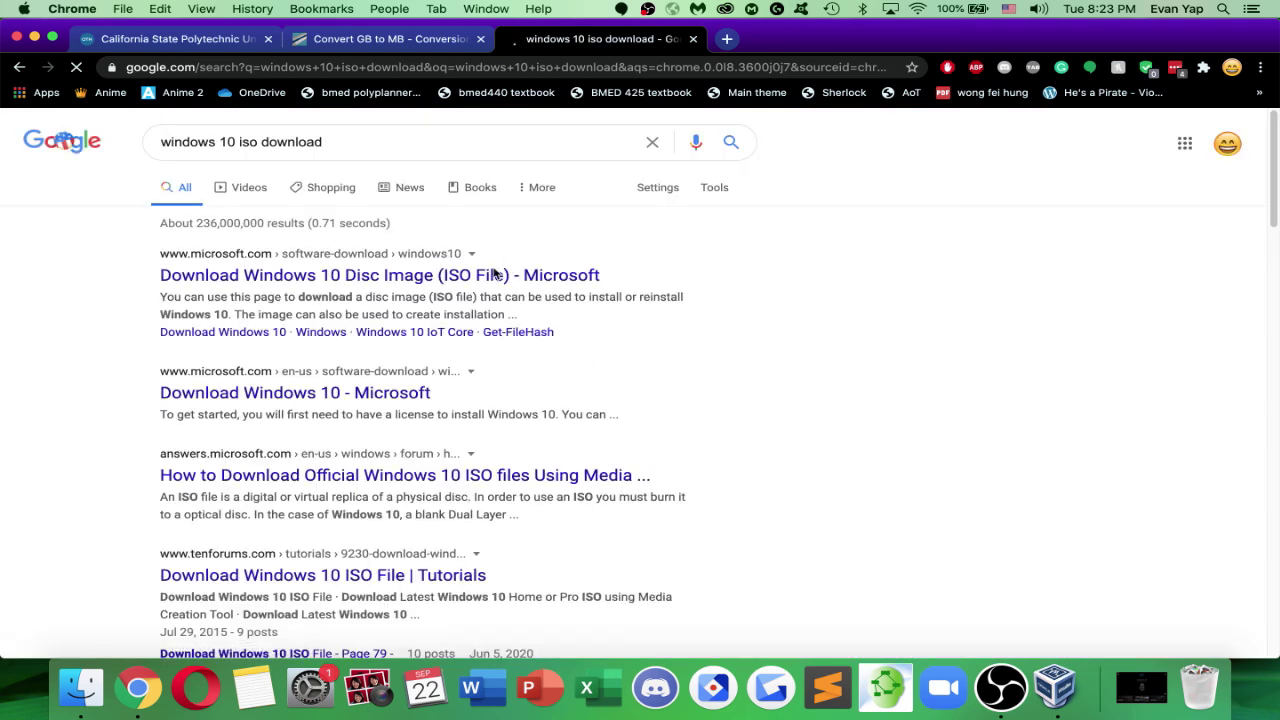
click(483, 278)
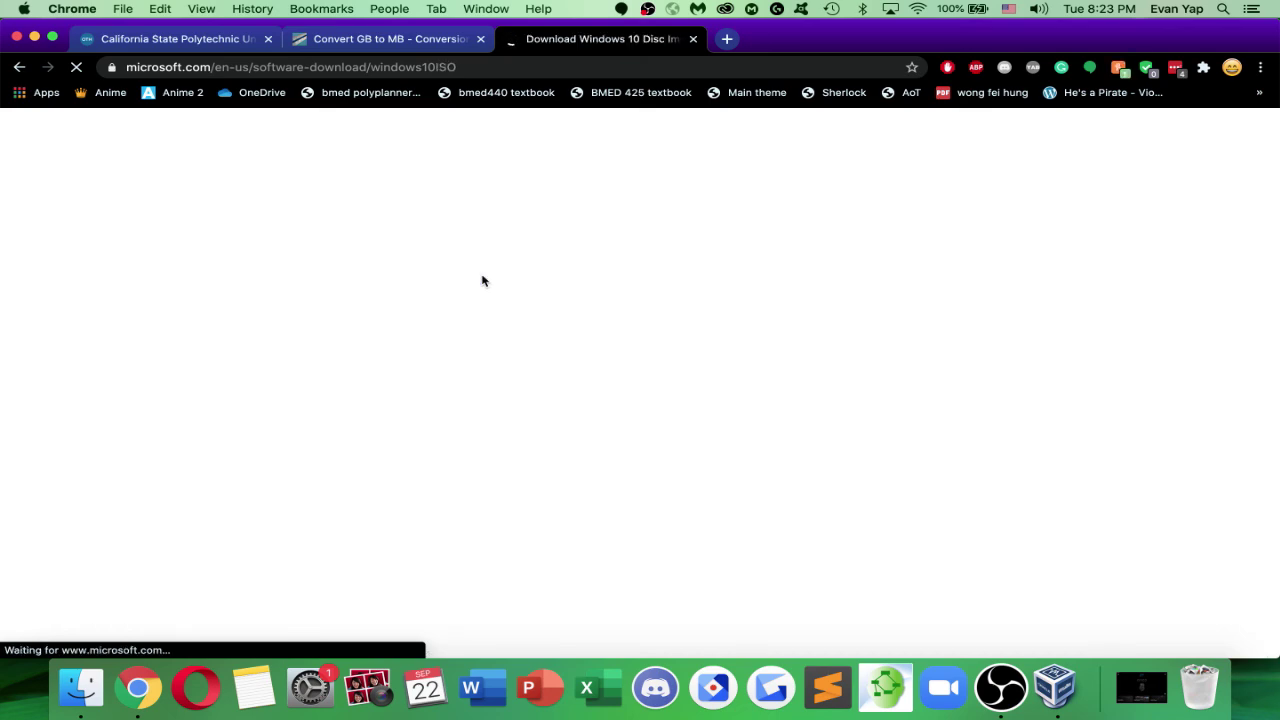
Select and confirm Windows 10 as the edition
scroll(480, 290, down, 5)
scroll(485, 315, down, 1)
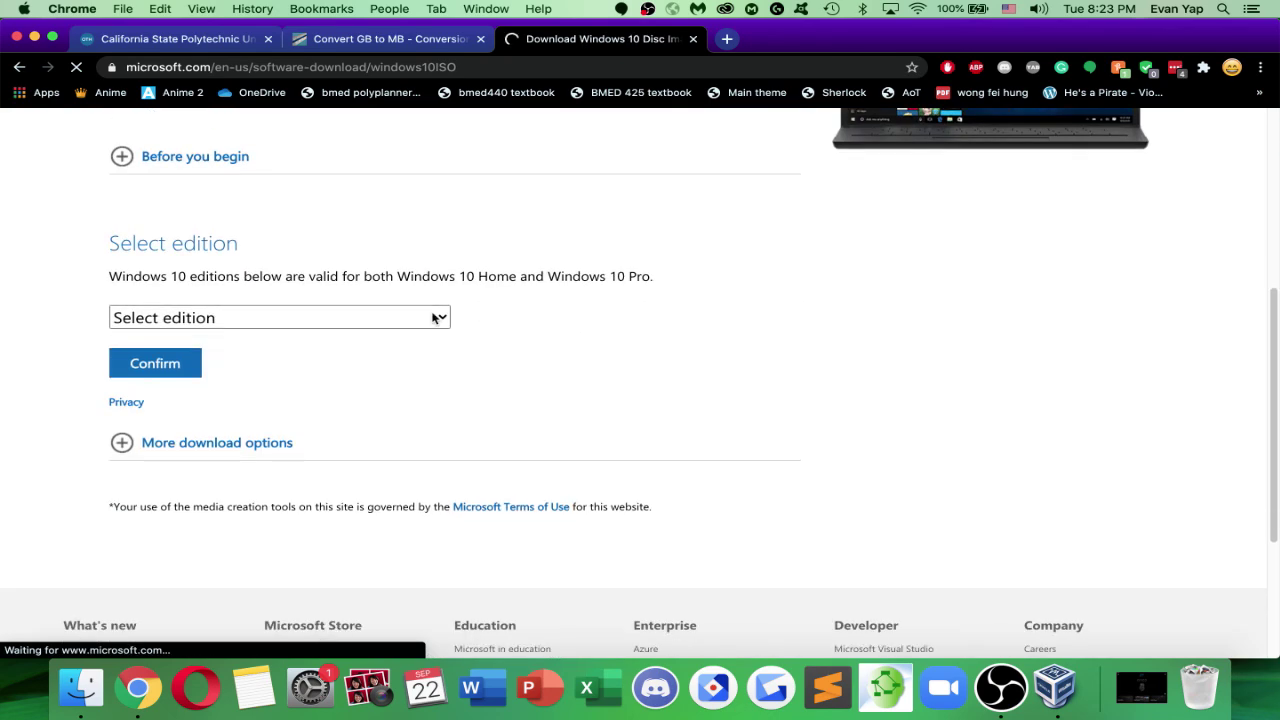
click(442, 318)
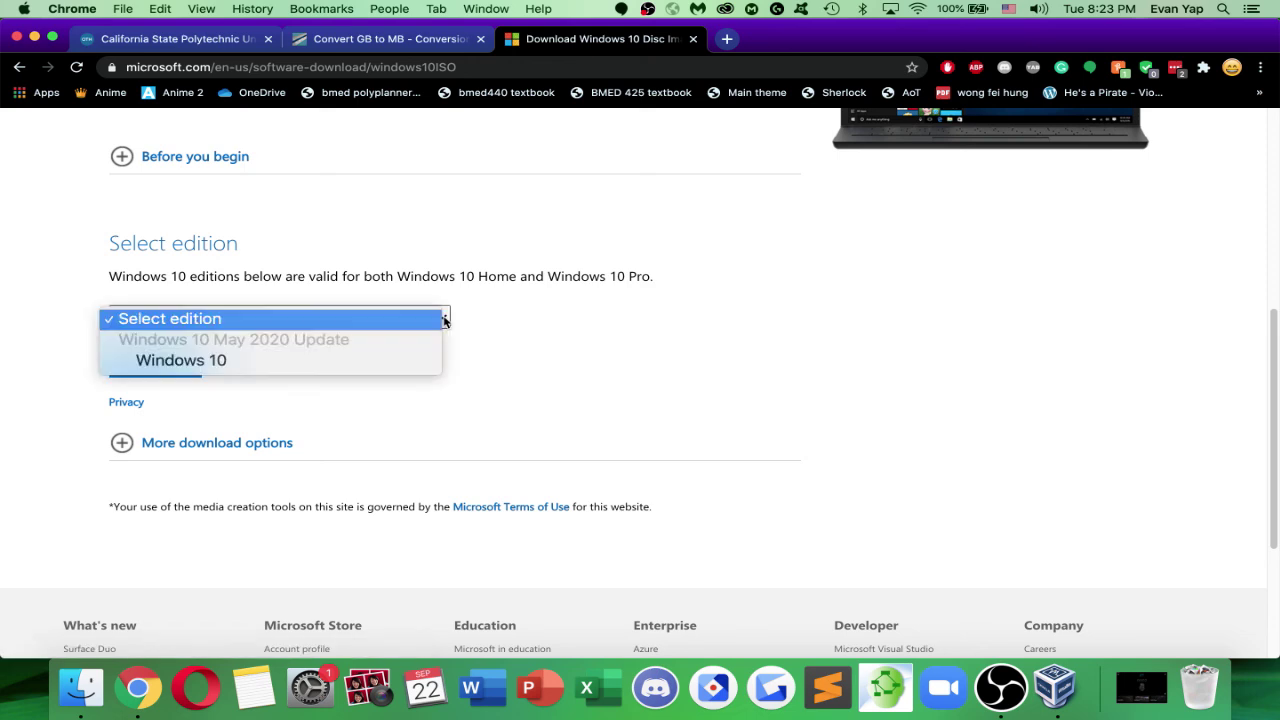
click(408, 360)
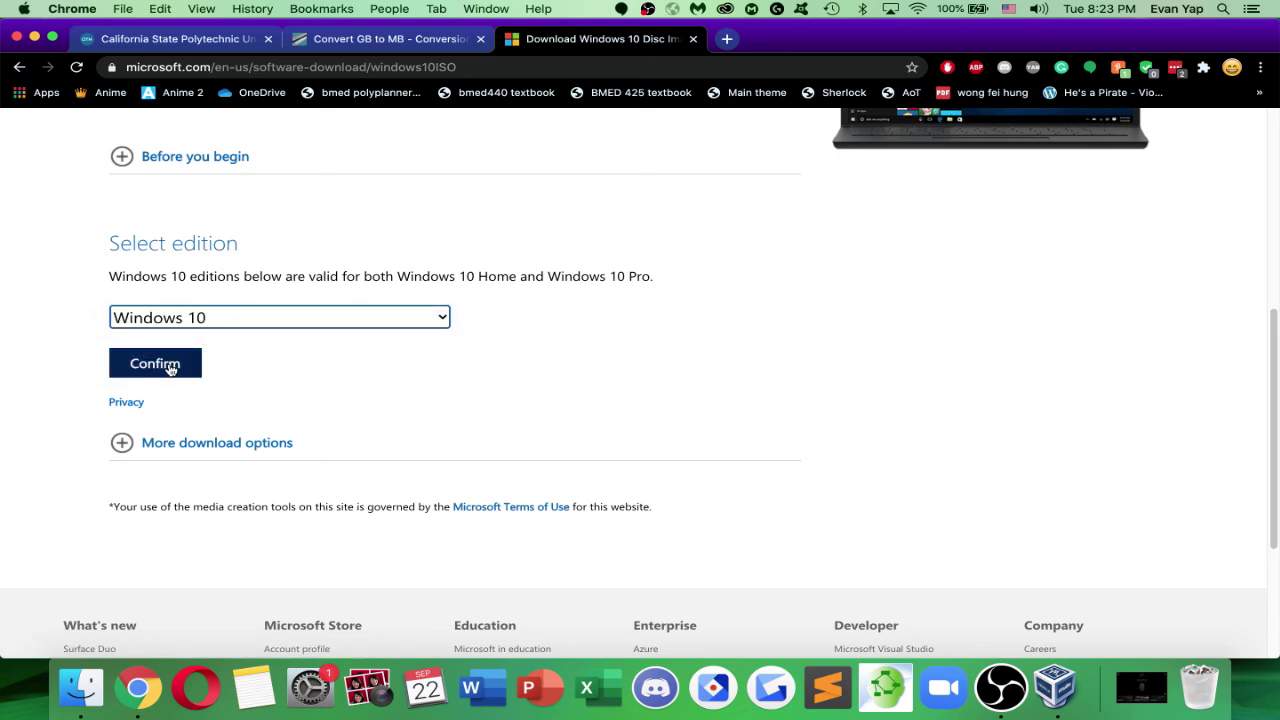
click(156, 363)
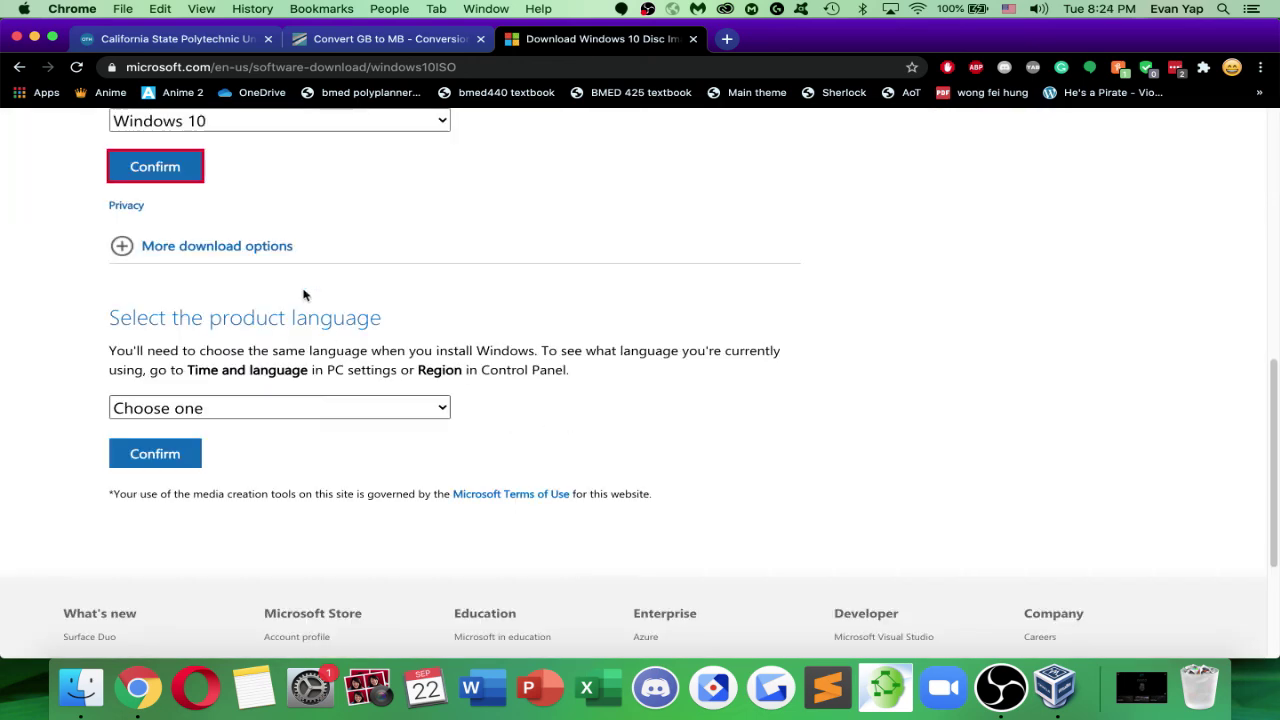
scroll(200, 293, up, 3)
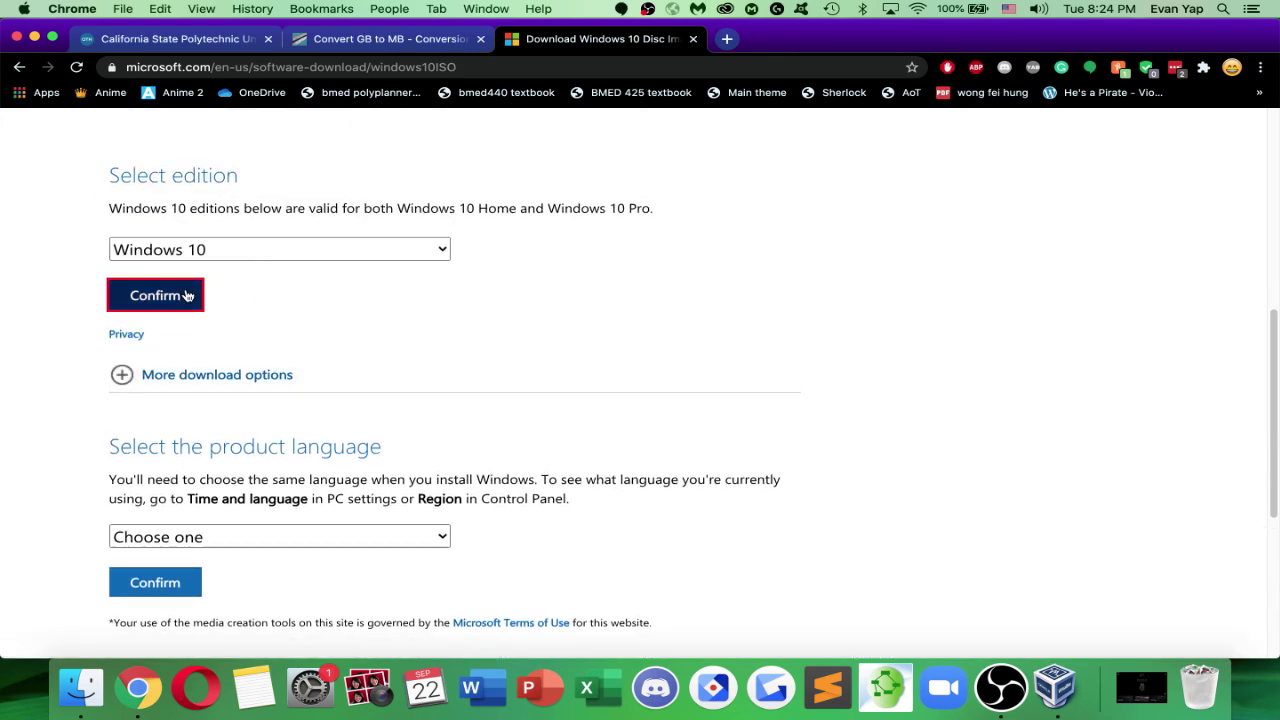
Choose and confirm English as the product language to reveal the 64-bit and 32-bit links
click(240, 537)
scroll(250, 555, down, 5)
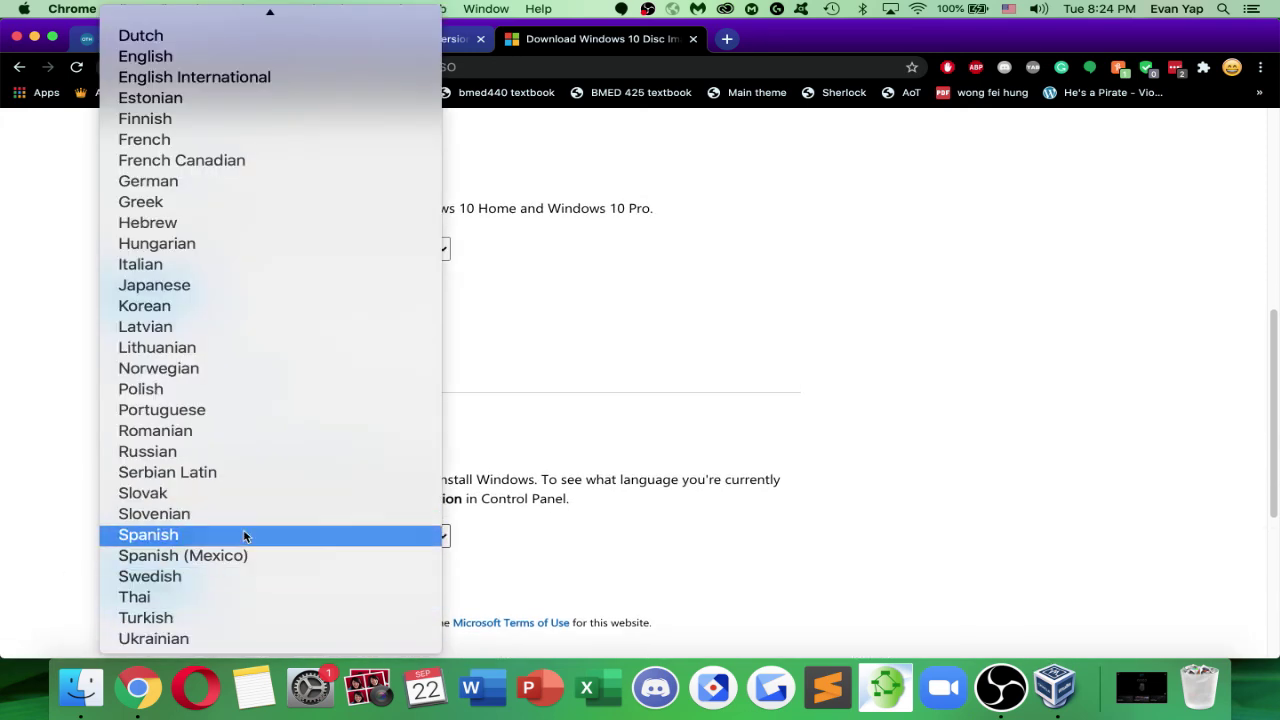
click(268, 56)
click(165, 583)
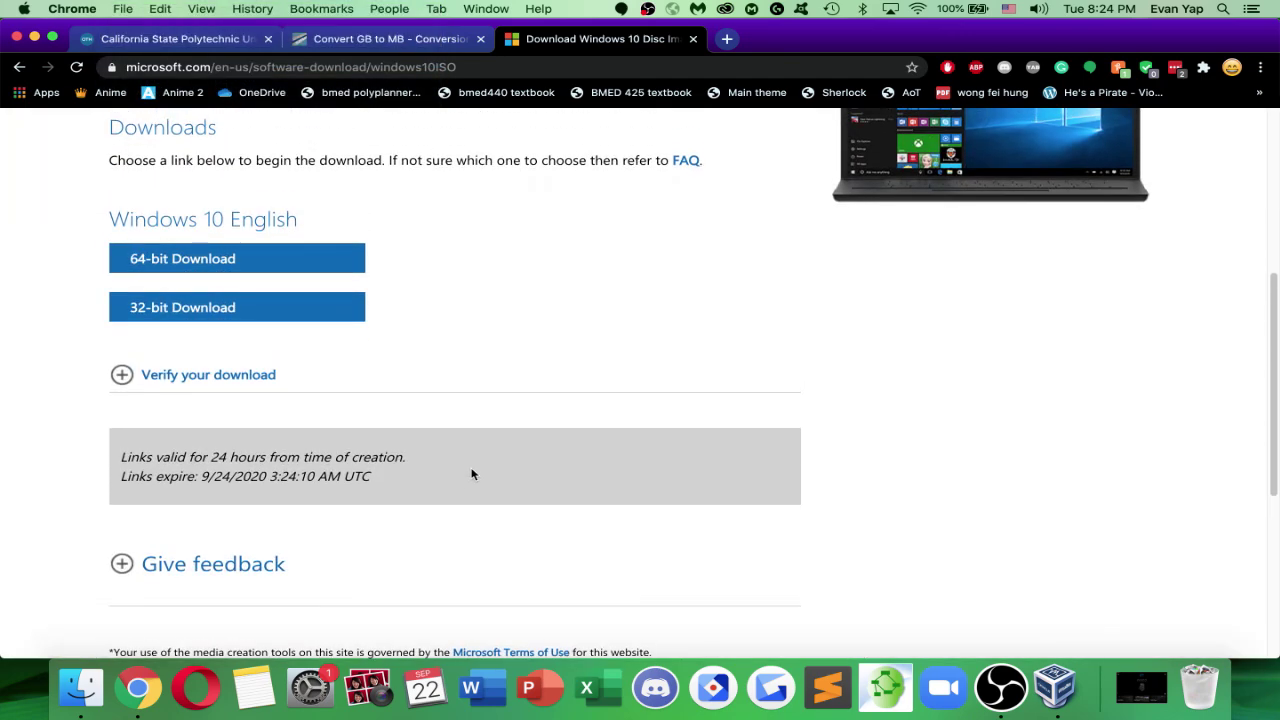
scroll(414, 294, up, 2)
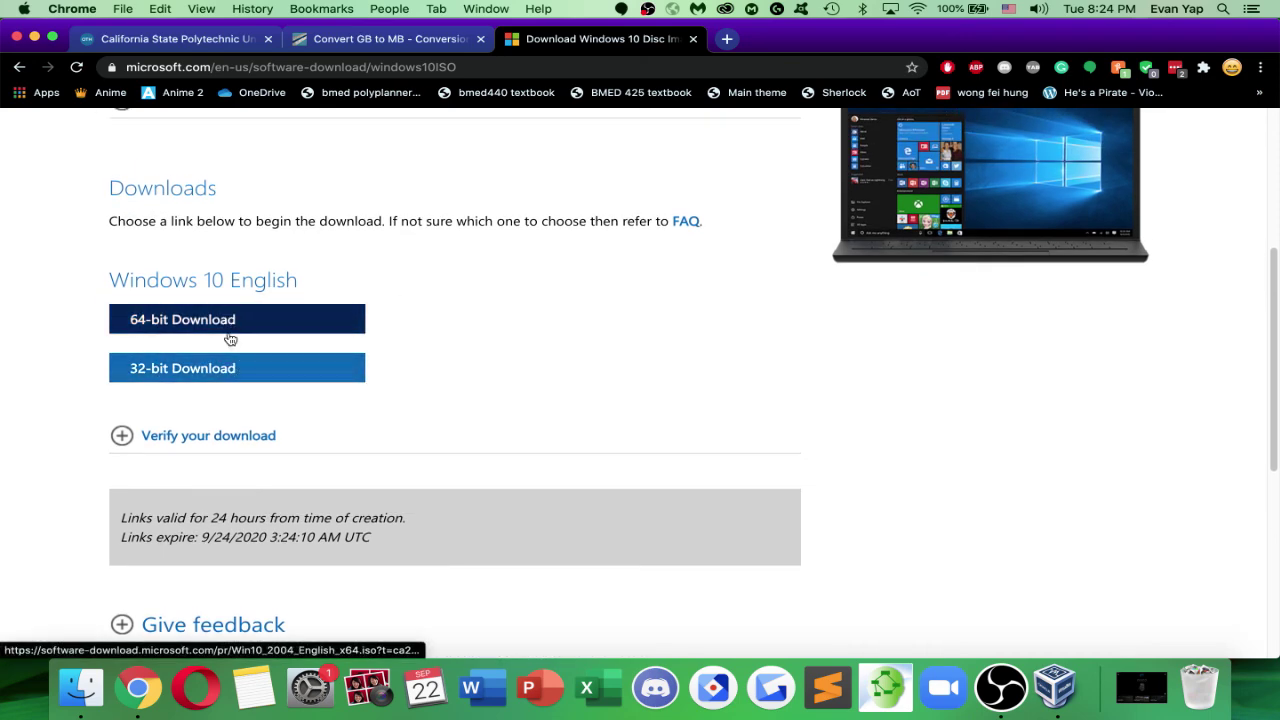
scroll(290, 330, down, 2)
scroll(340, 340, up, 2)
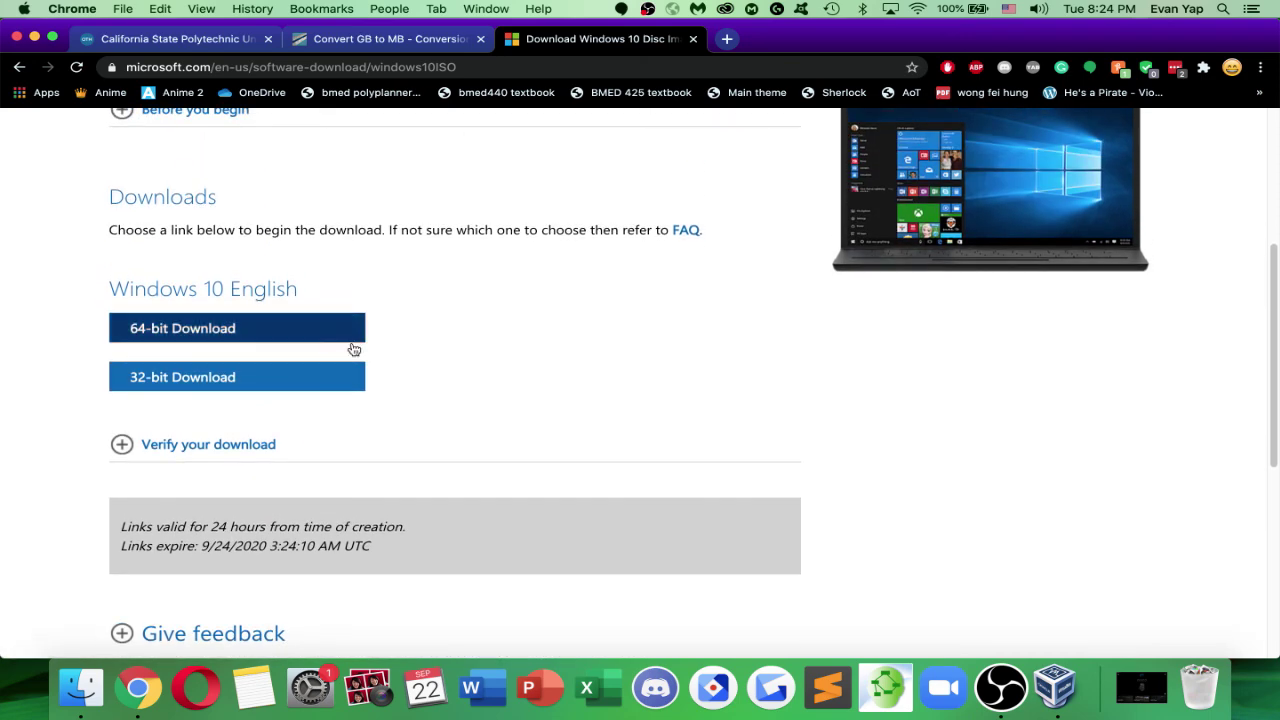
scroll(540, 385, up, 6)
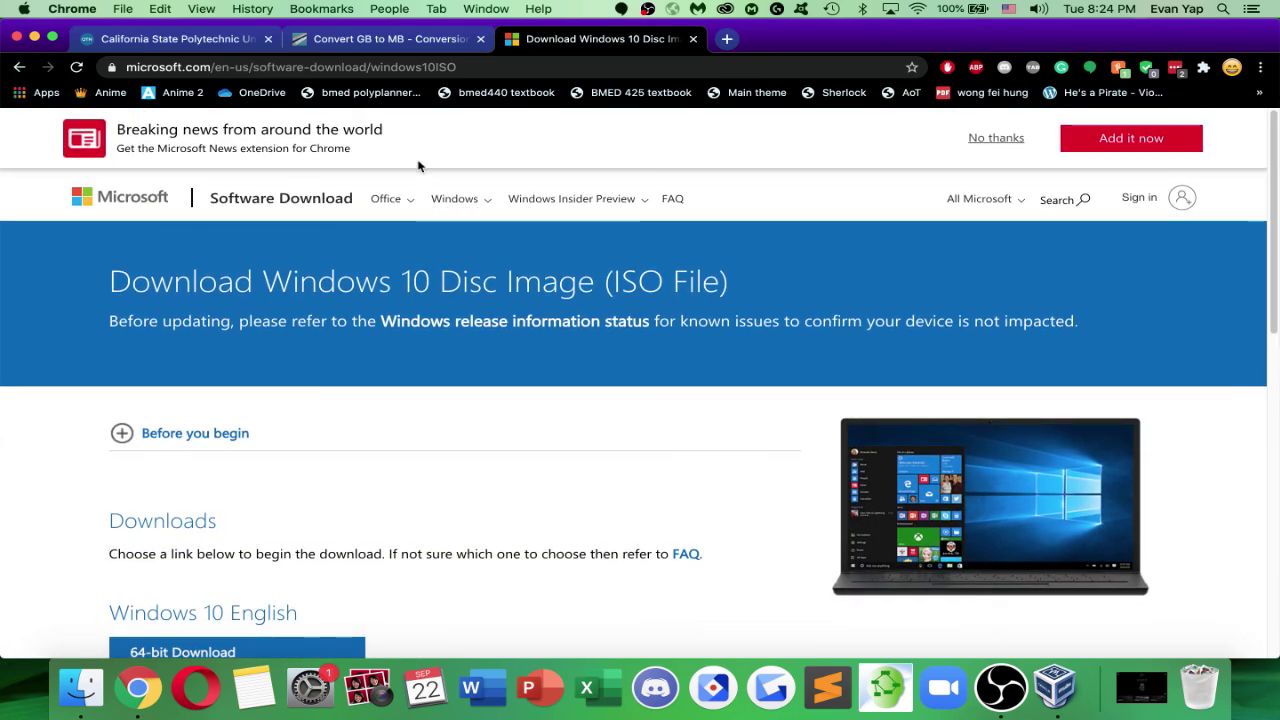
scroll(650, 395, down, 8)
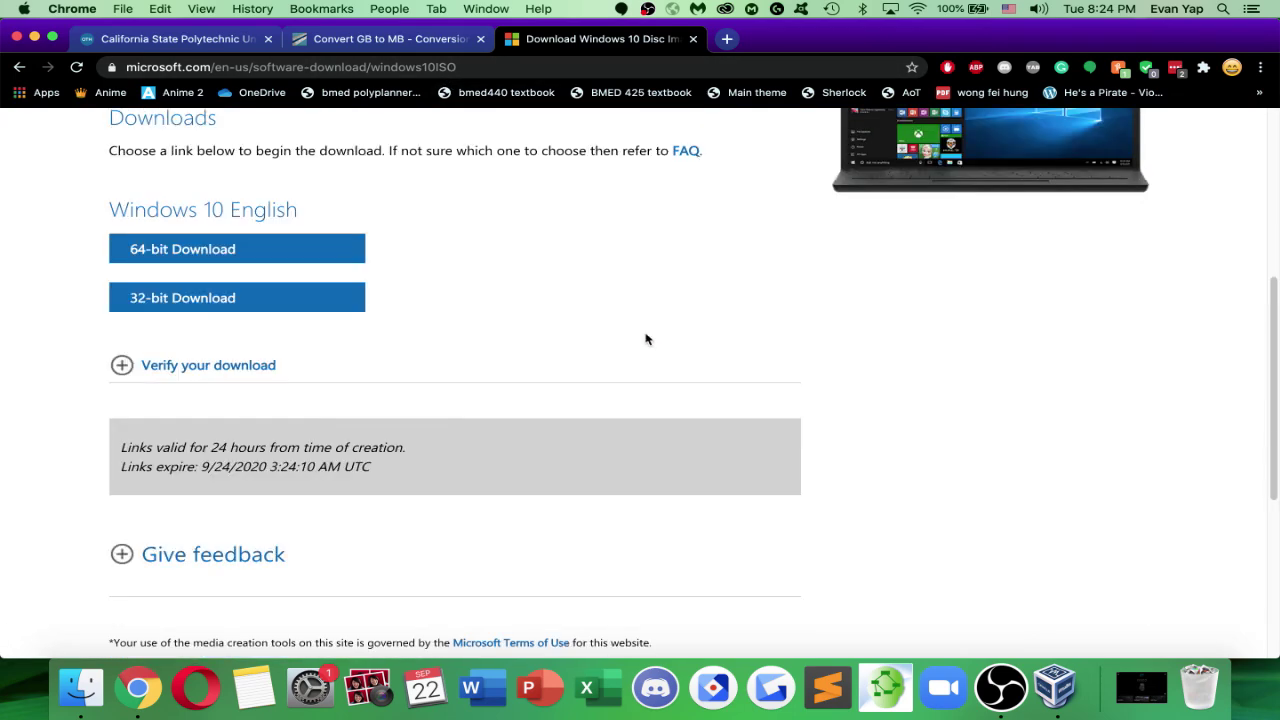
scroll(630, 360, up, 8)
scroll(657, 531, down, 1)
click(1055, 688)
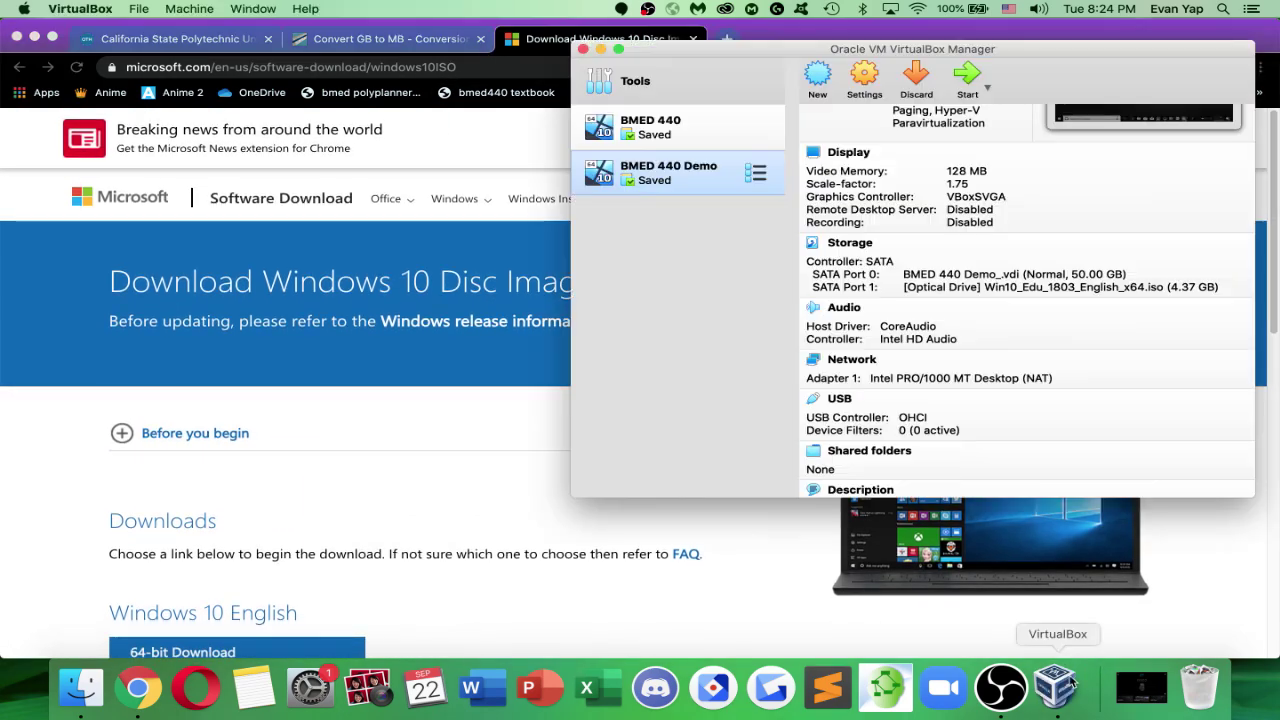
Browse to Win10_Edu_1803_English_x64.iso for the optical drive, cancel to keep it, and maximize the Manager
scroll(872, 265, up, 3)
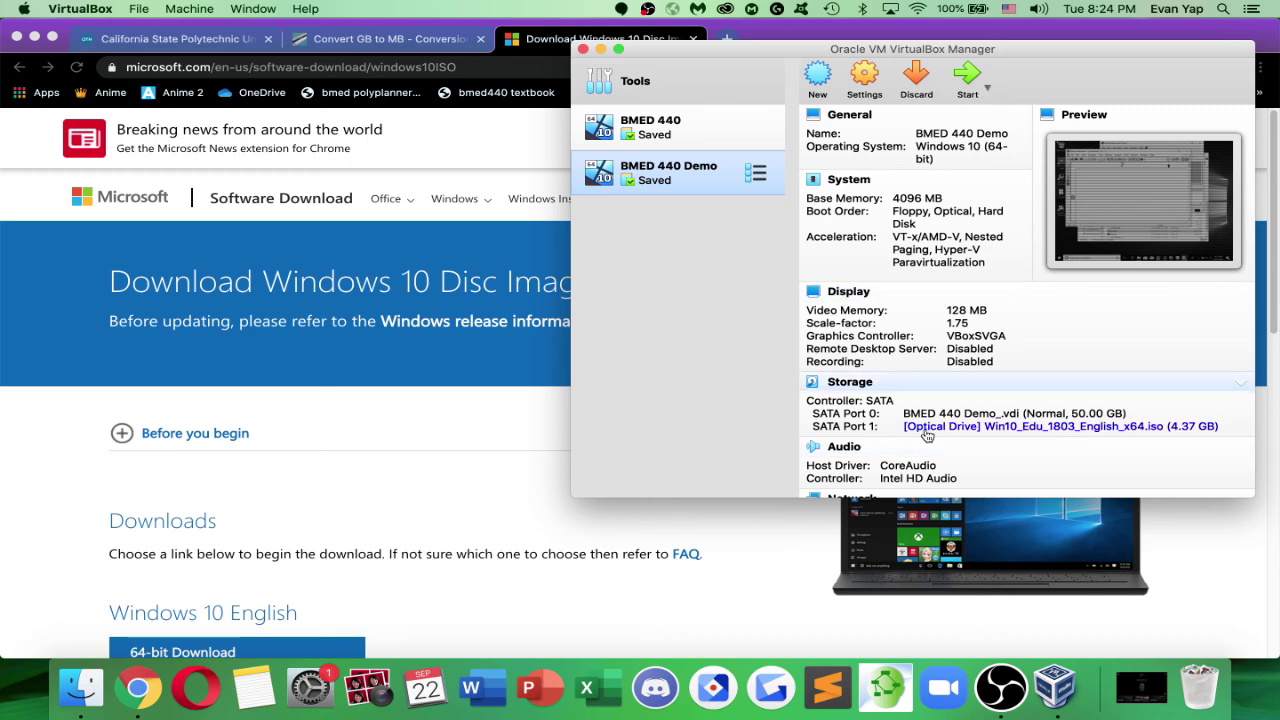
click(927, 430)
click(965, 458)
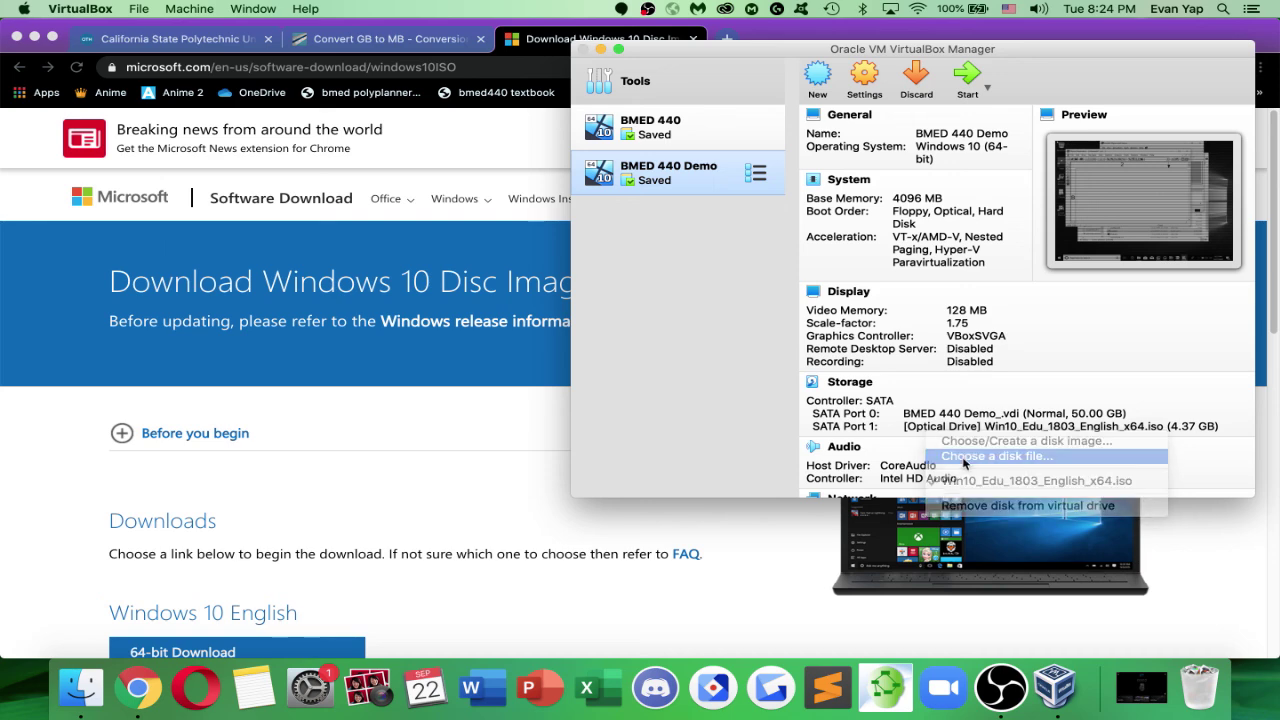
scroll(828, 236, down, 5)
click(817, 348)
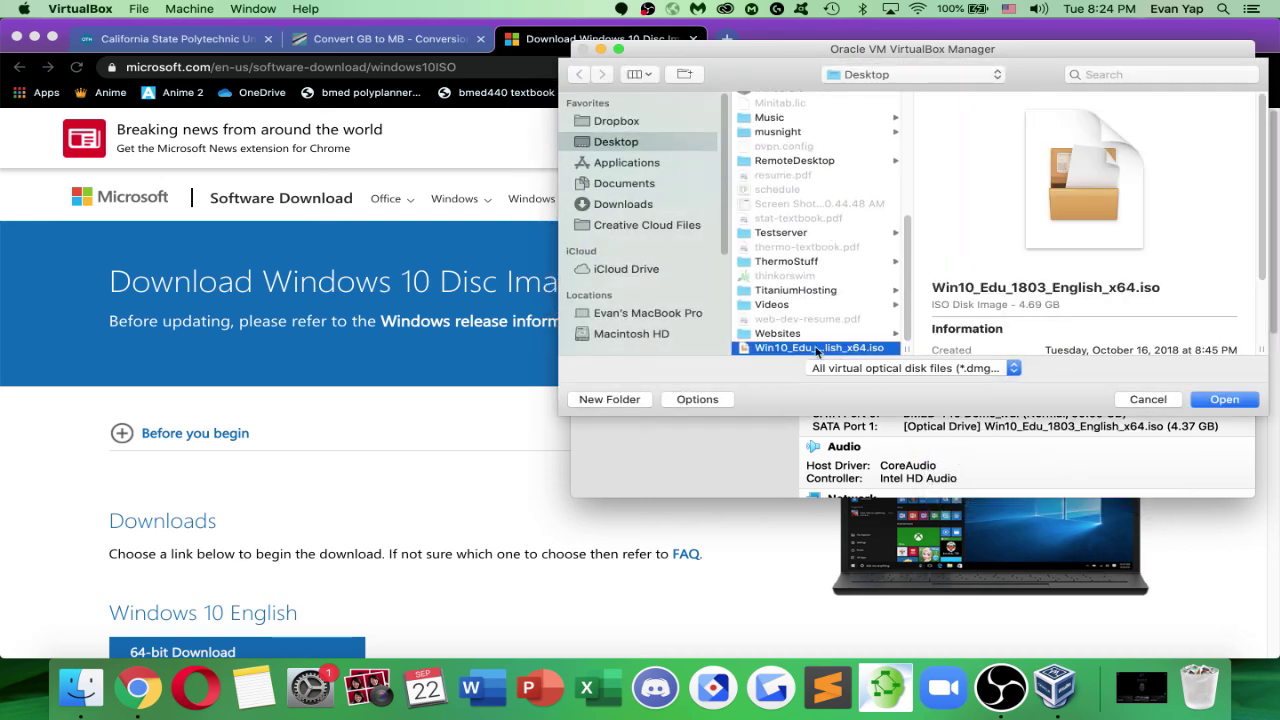
click(1146, 399)
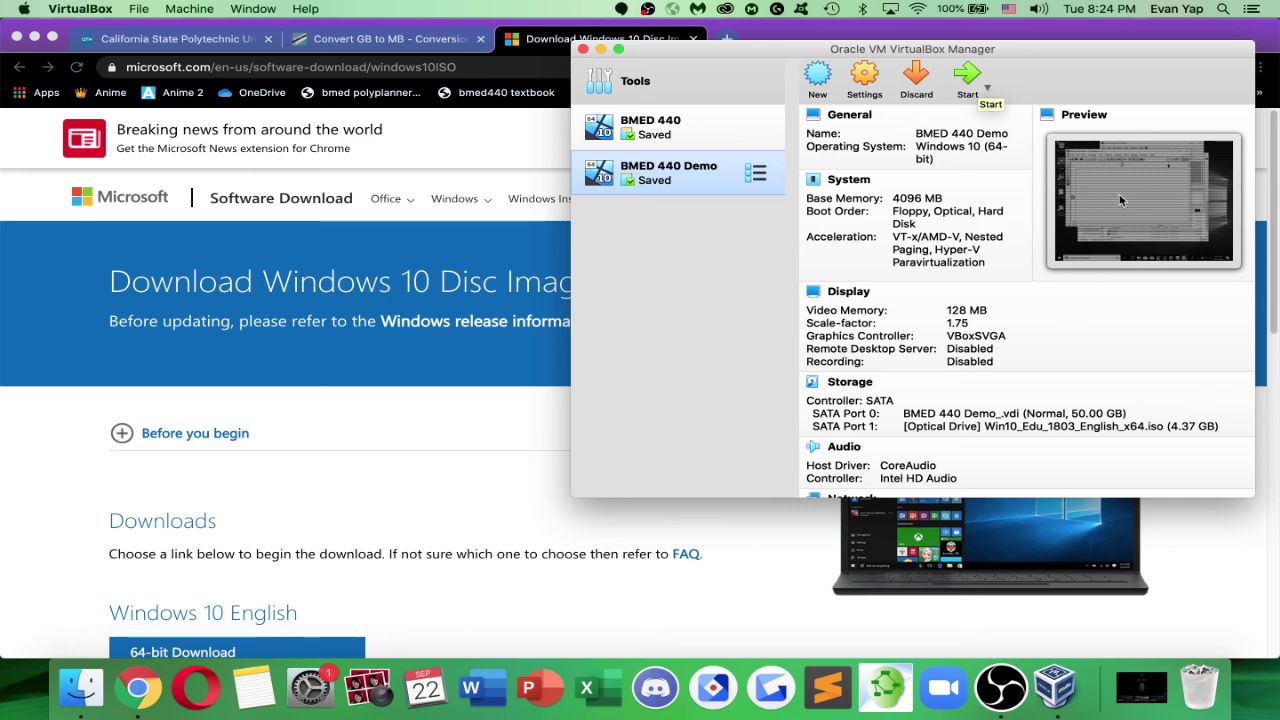
drag(1173, 58, 808, 66)
double_click(810, 66)
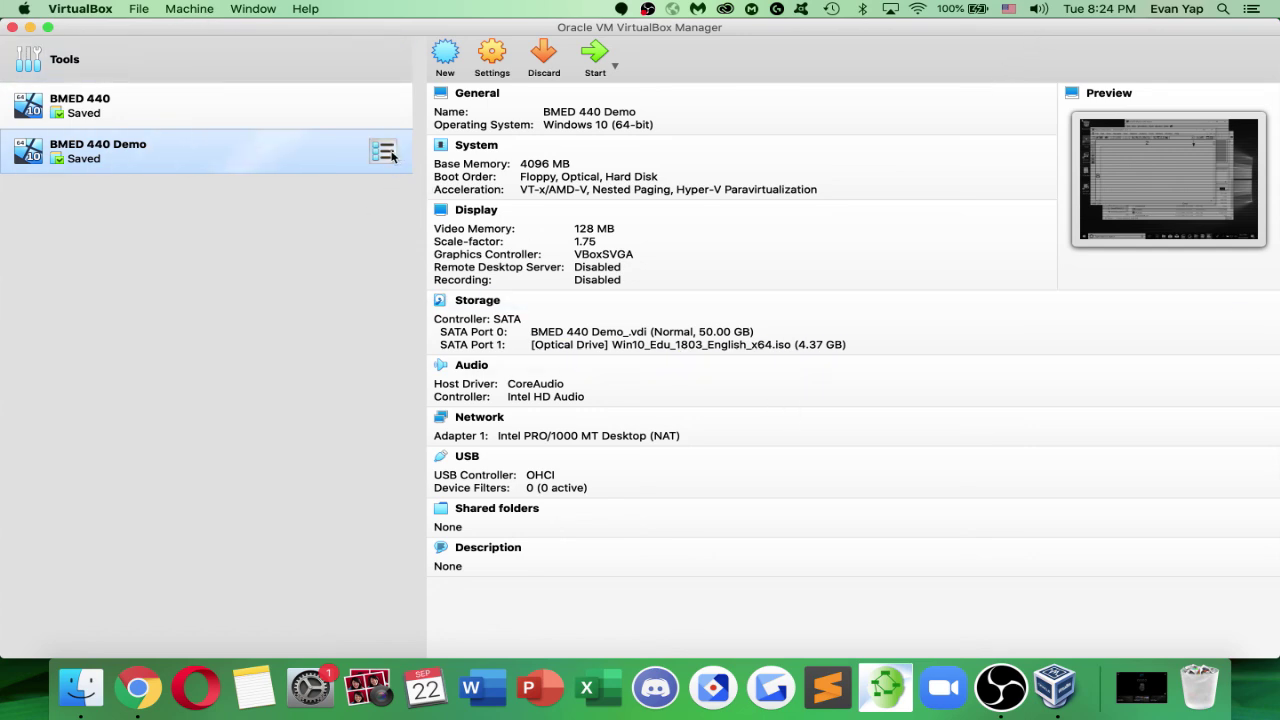
Remove the BMED 440 Demo machine through its Remove… command and confirm the removal
right_click(330, 157)
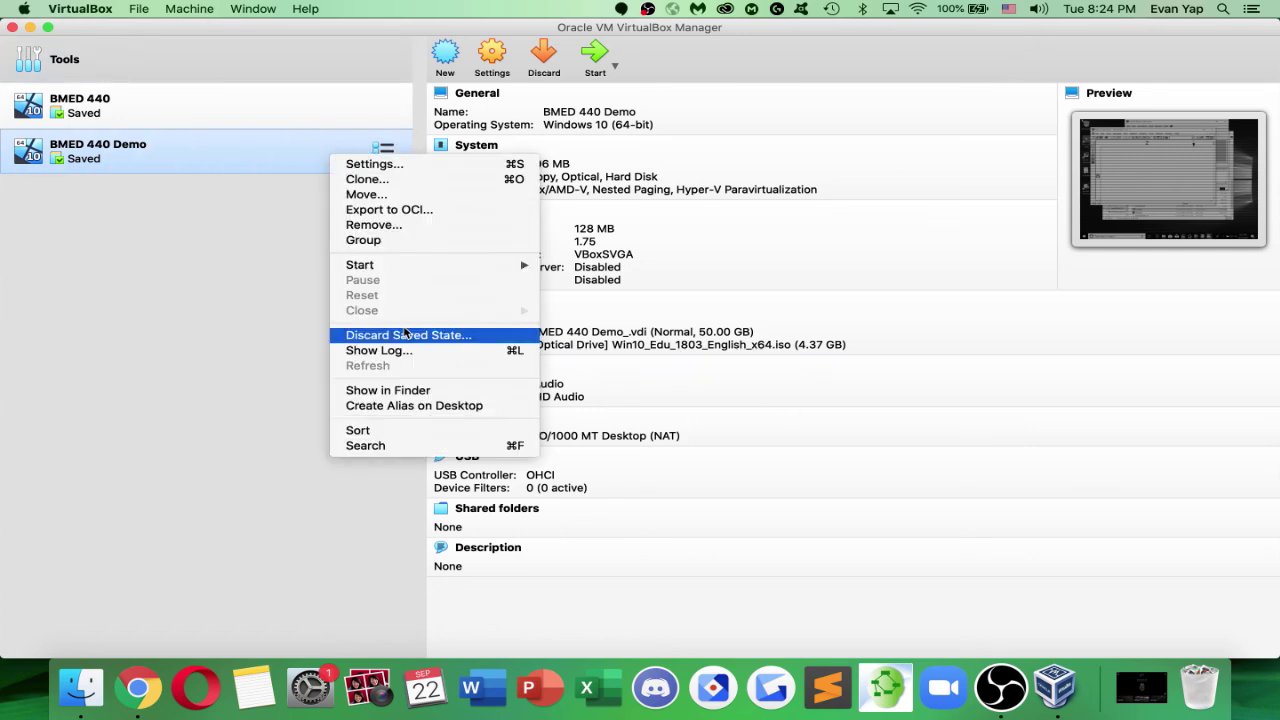
click(374, 226)
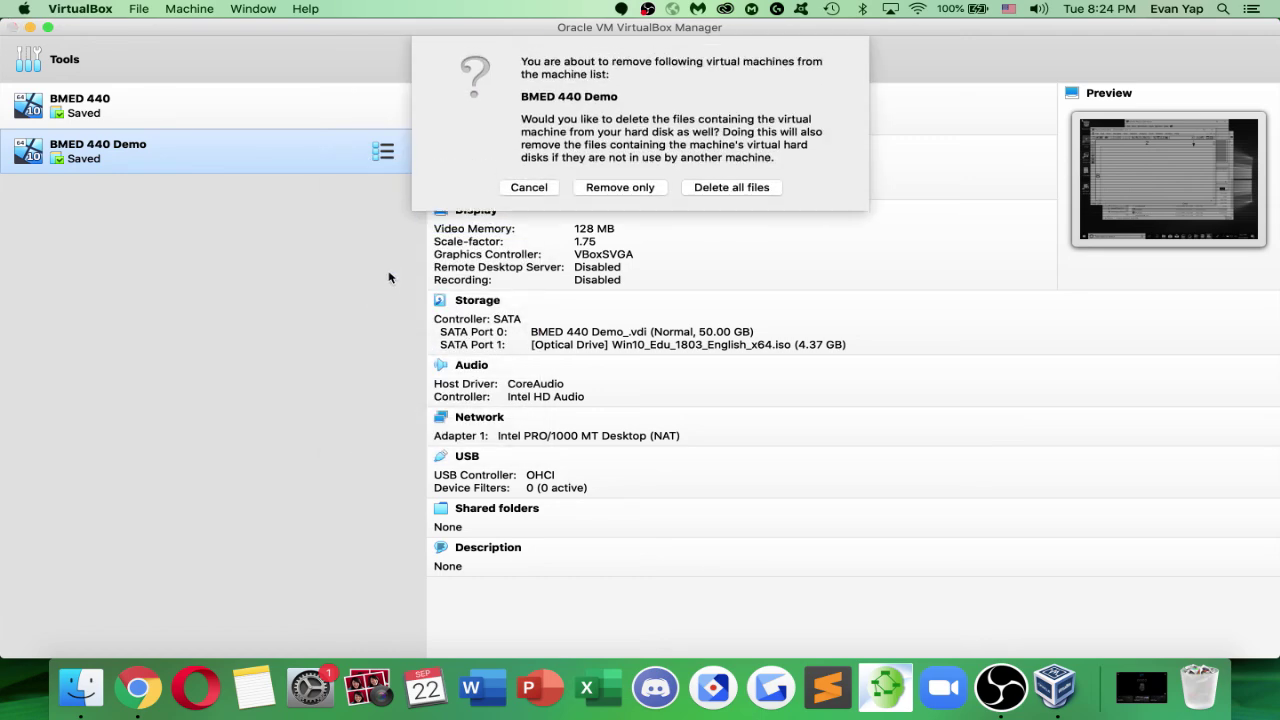
click(733, 187)
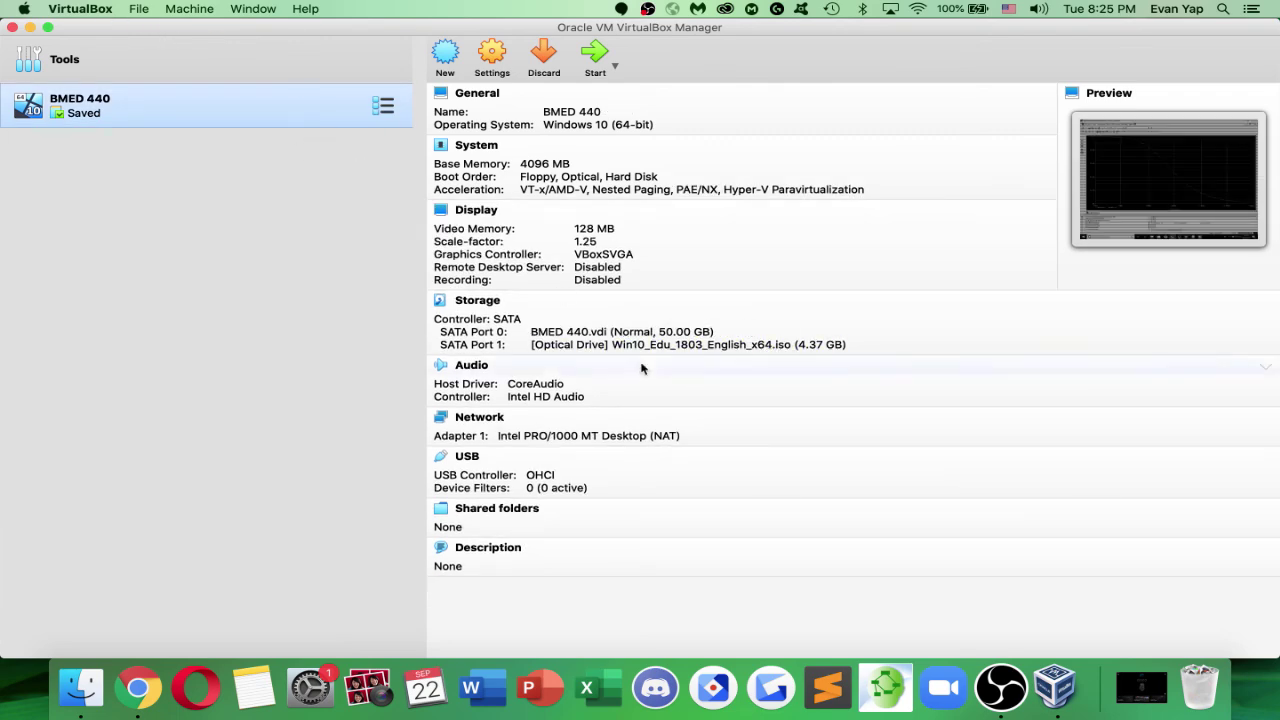
click(1001, 687)
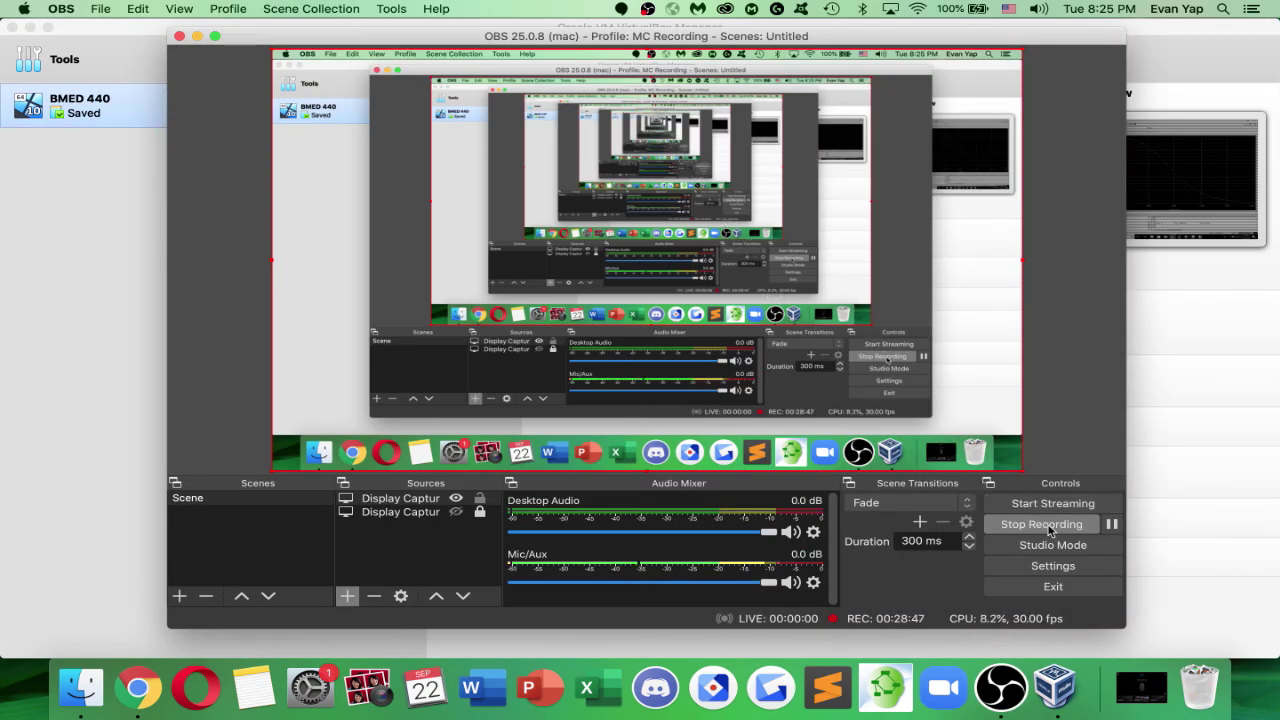